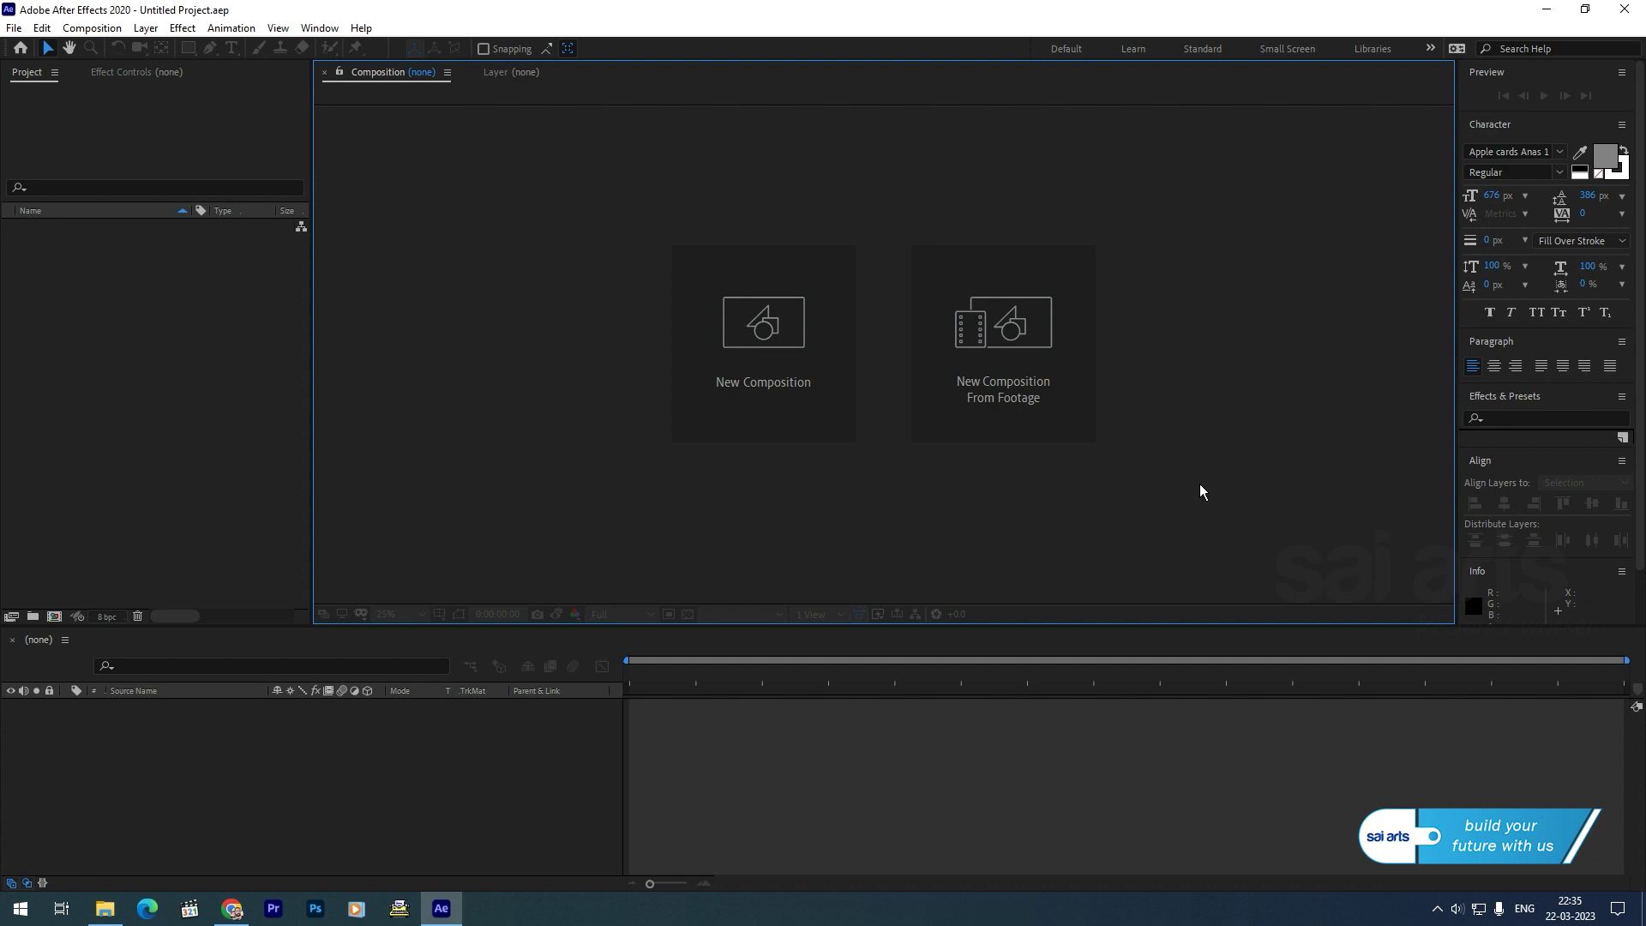
# Play the finished Golden thiru uthsavam.mp4 video from the tutorial folder, then close it
pyautogui.click(104, 908)
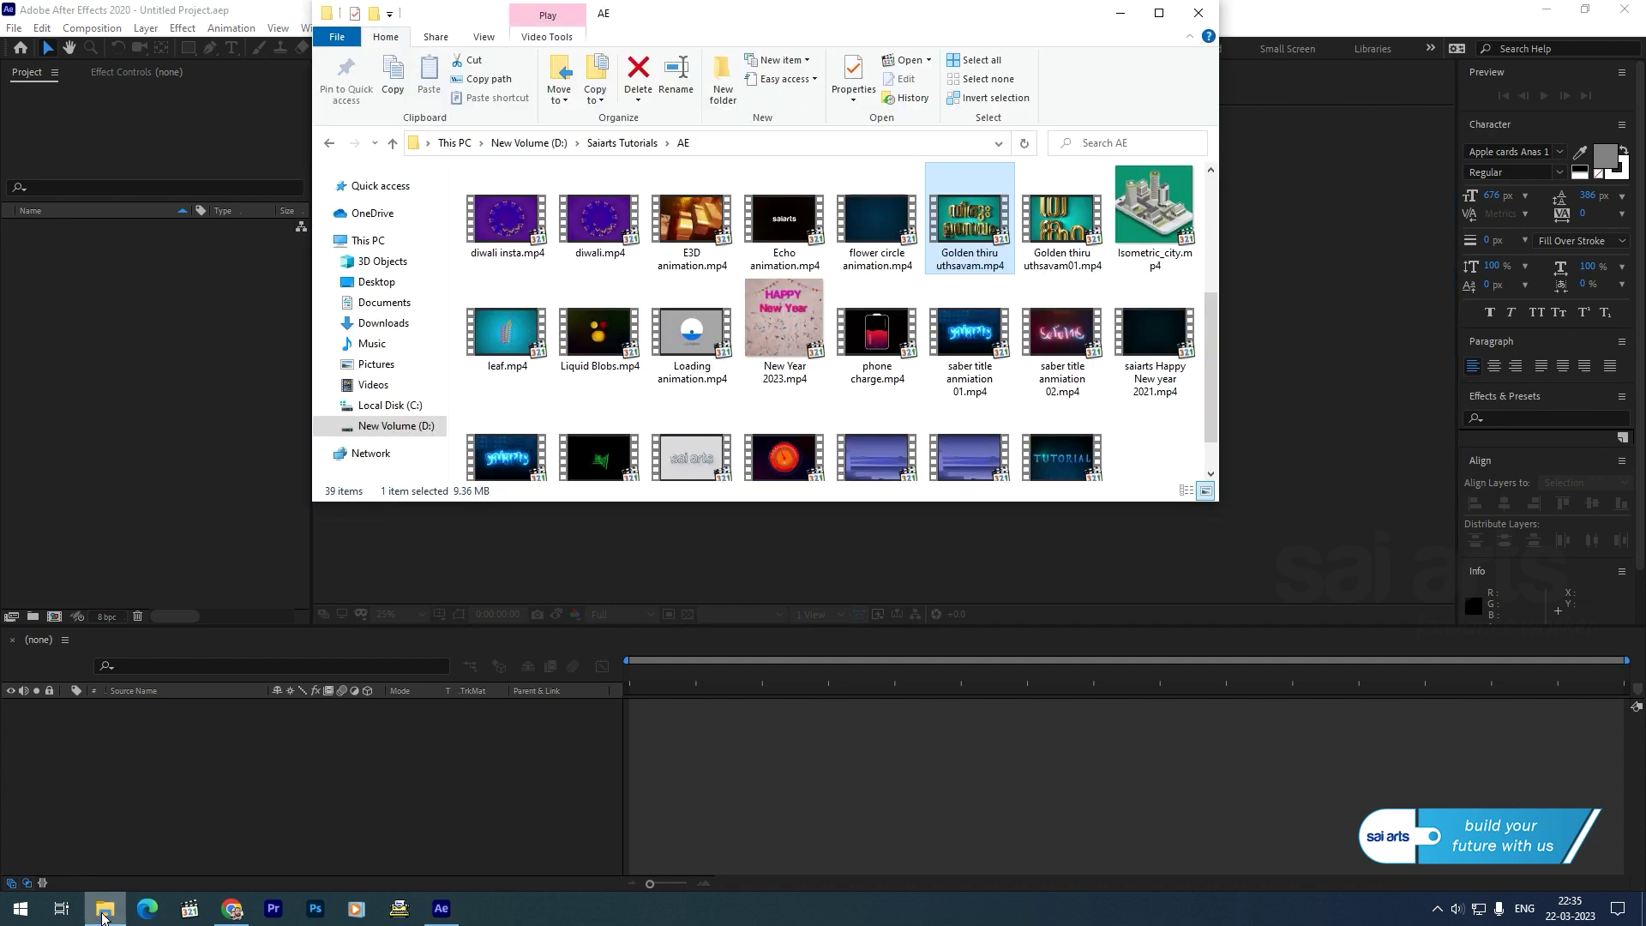
pyautogui.doubleClick(970, 241)
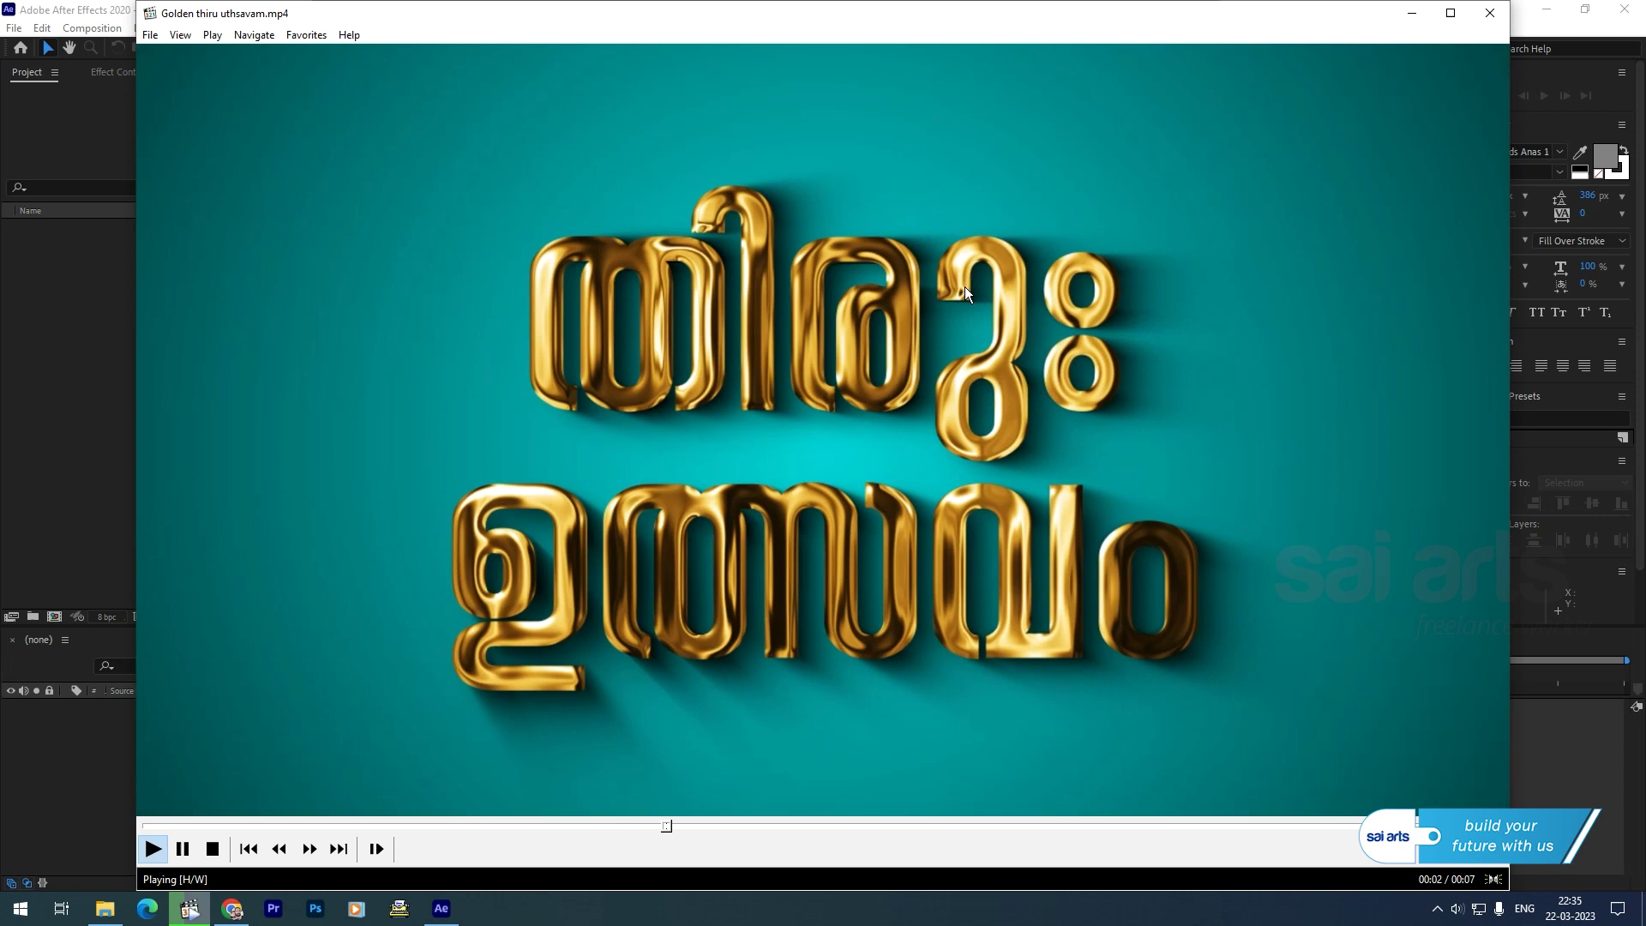
pyautogui.click(1494, 14)
# Play Golden thiru uthsavam01.mp4, scrub back to 2 seconds, then return to After Effects
pyautogui.click(1097, 221)
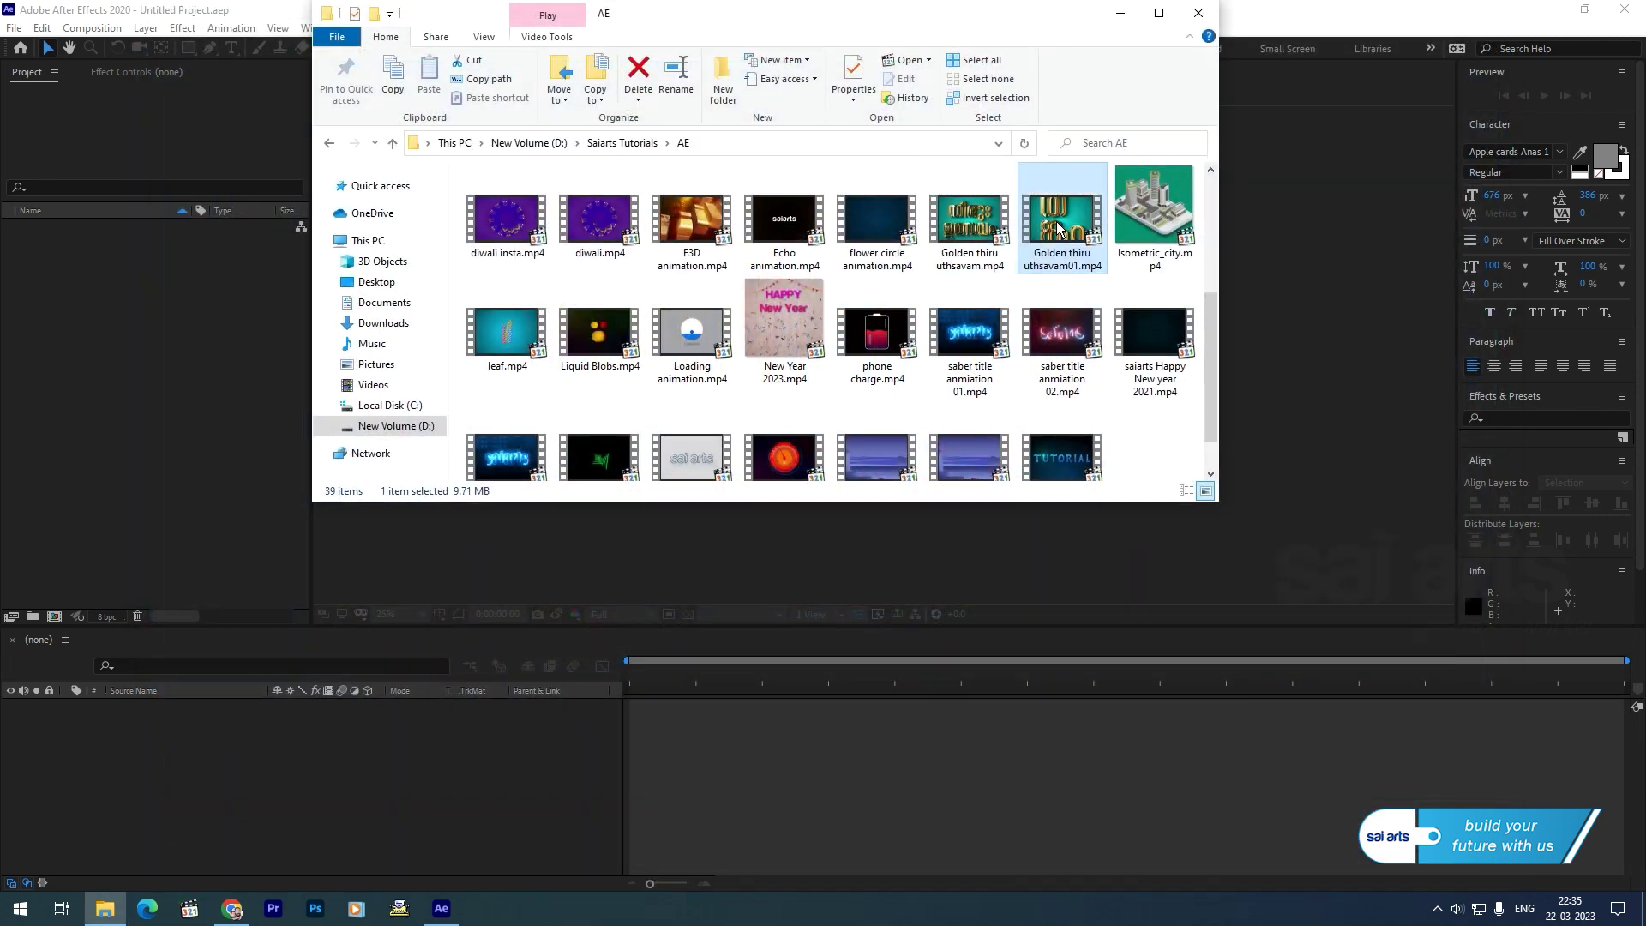
pyautogui.doubleClick(1058, 227)
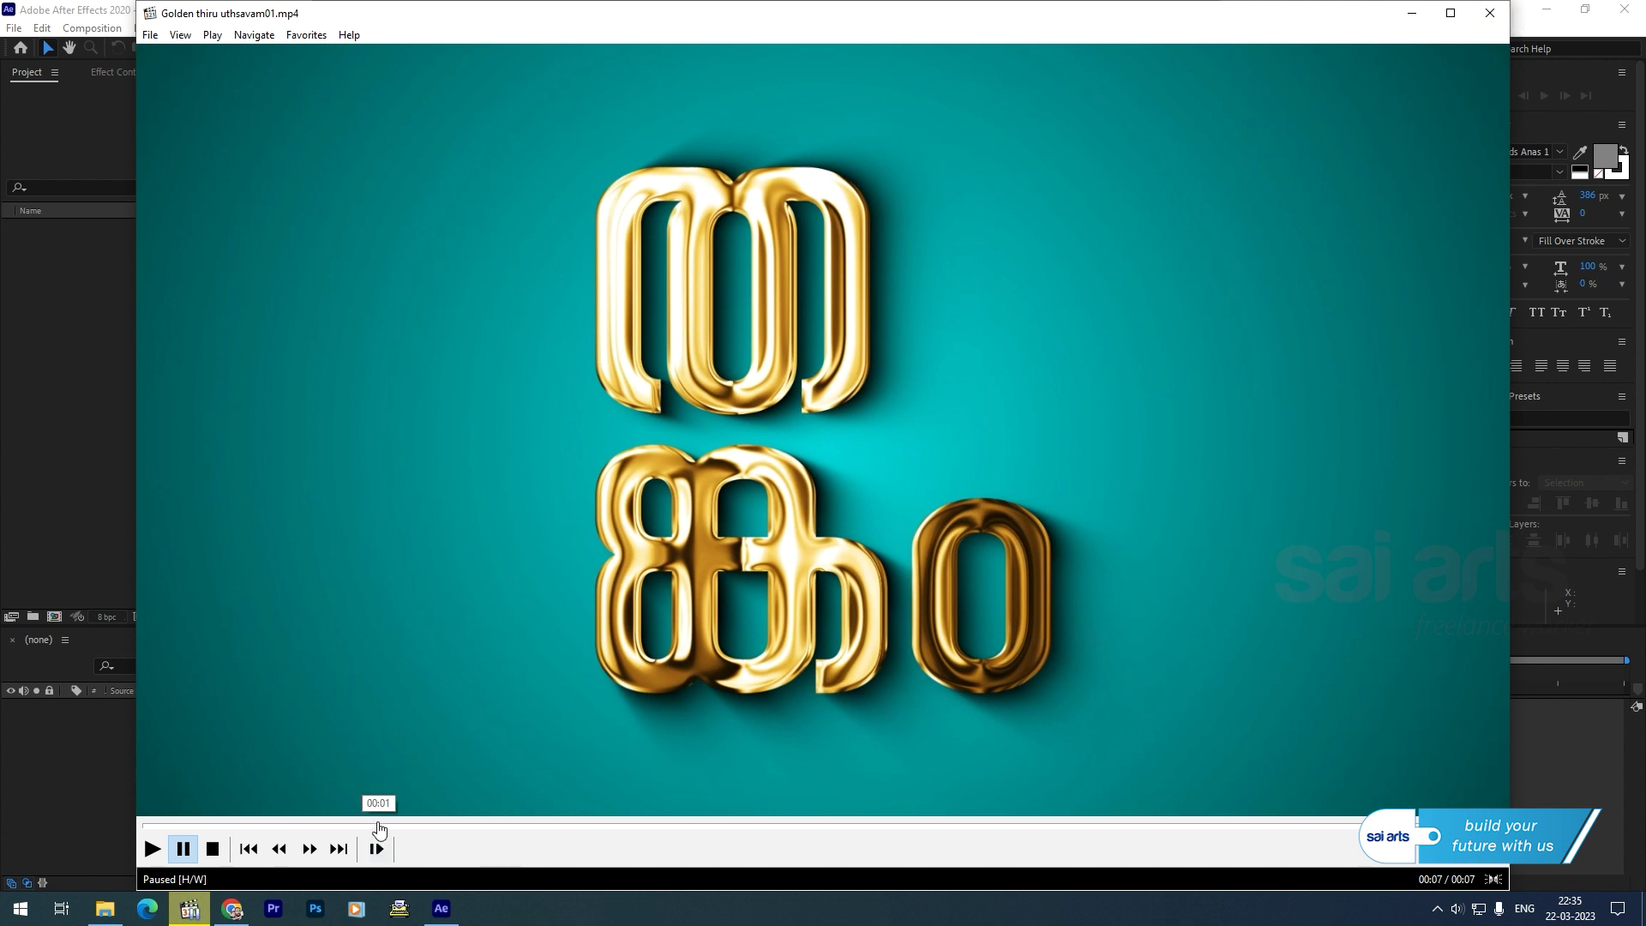
pyautogui.moveTo(371, 823); pyautogui.dragTo(645, 817)
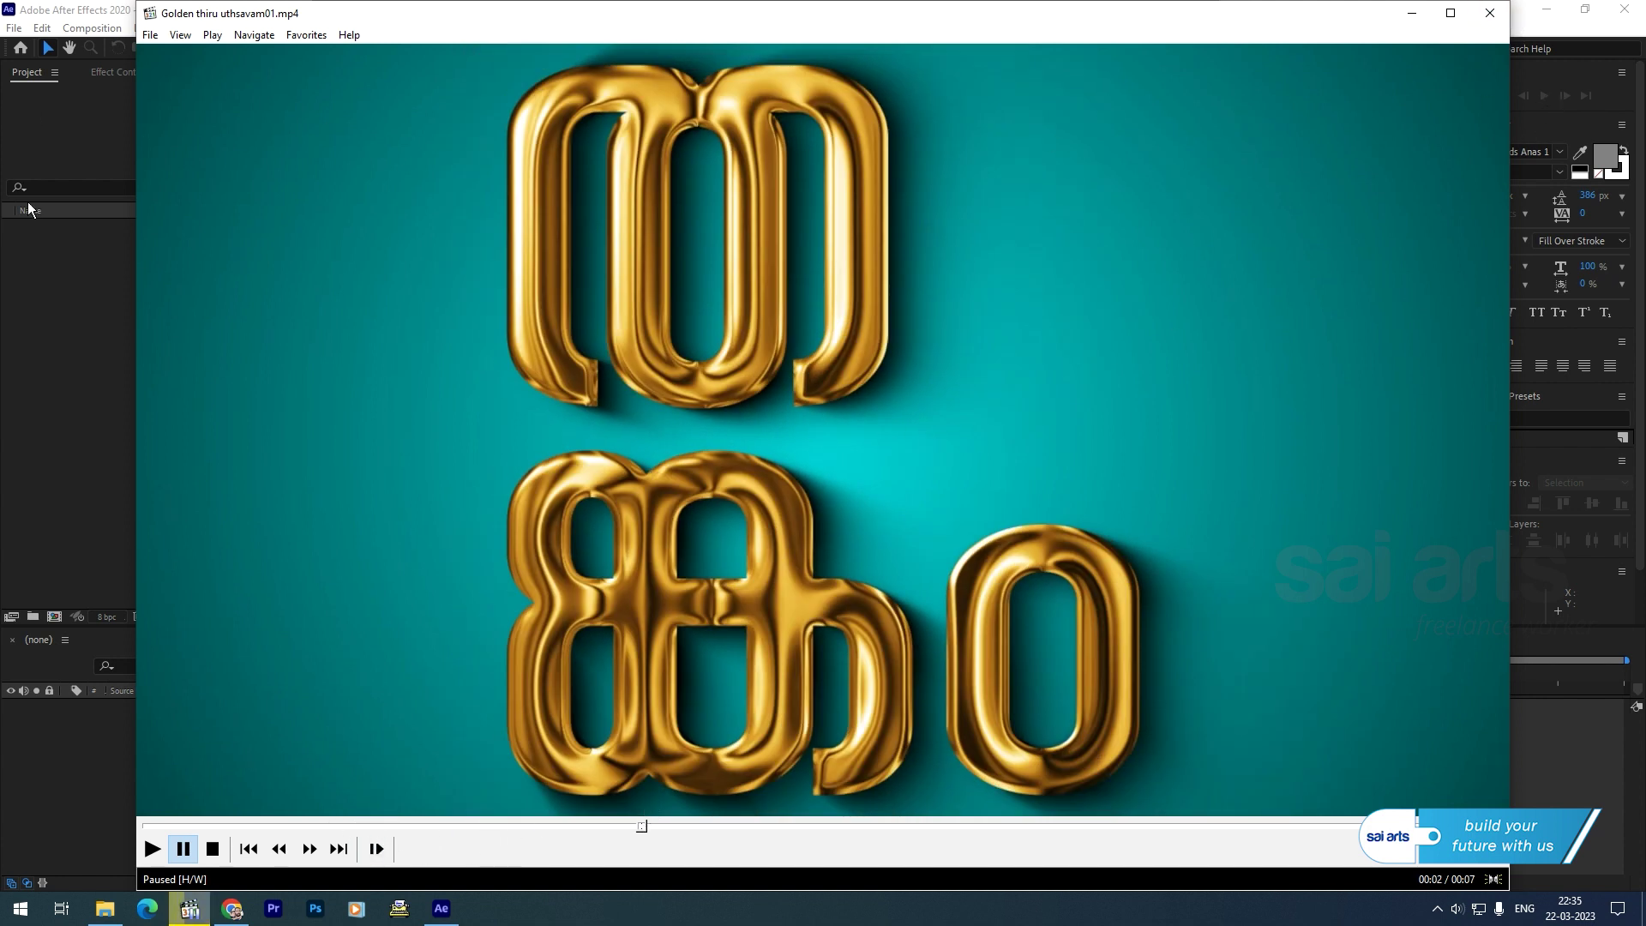
pyautogui.click(53, 368)
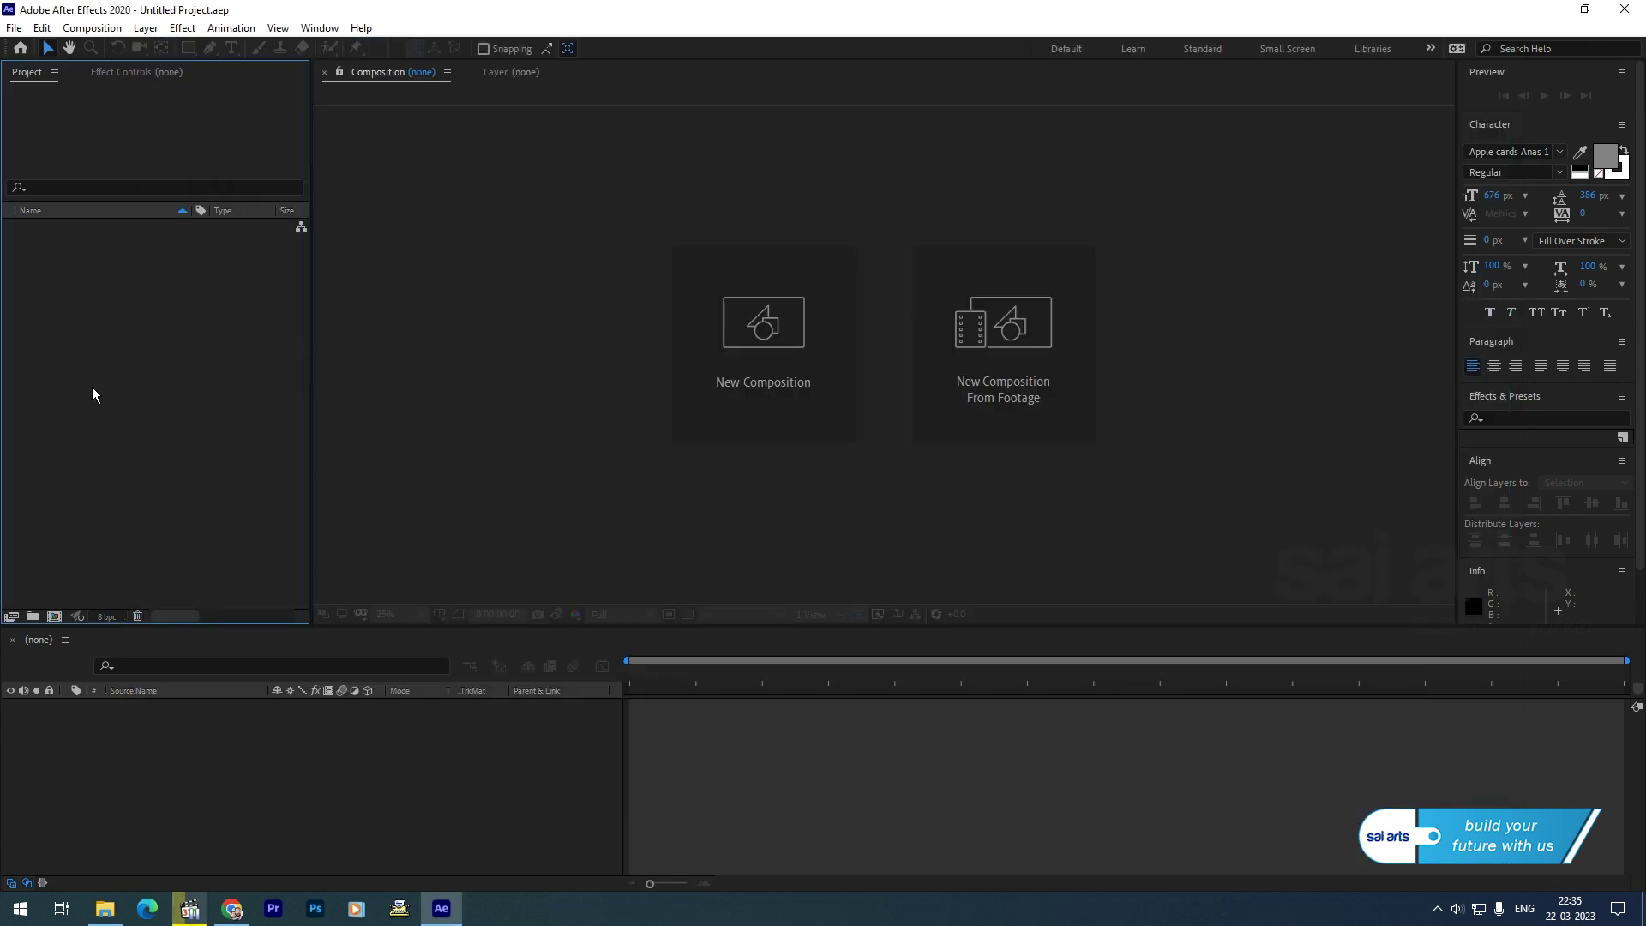
# Create a 1920×1080, 25 fps, 15-second Comp 1 and add a solid named 'noise'
pyautogui.click(771, 322)
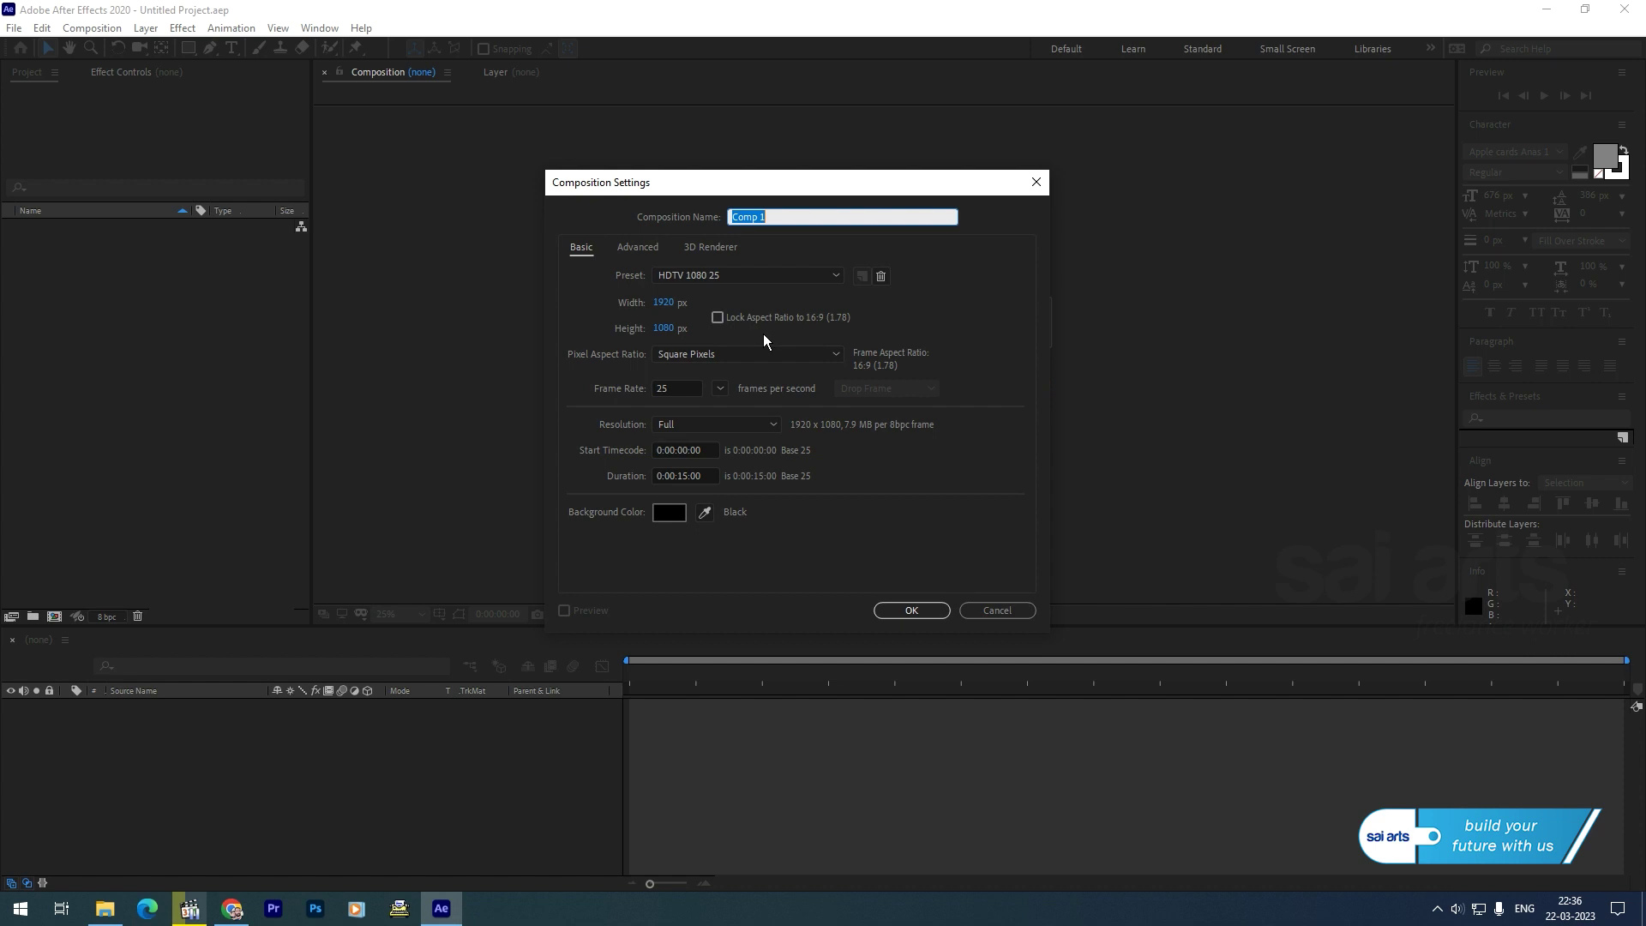
pyautogui.click(906, 611)
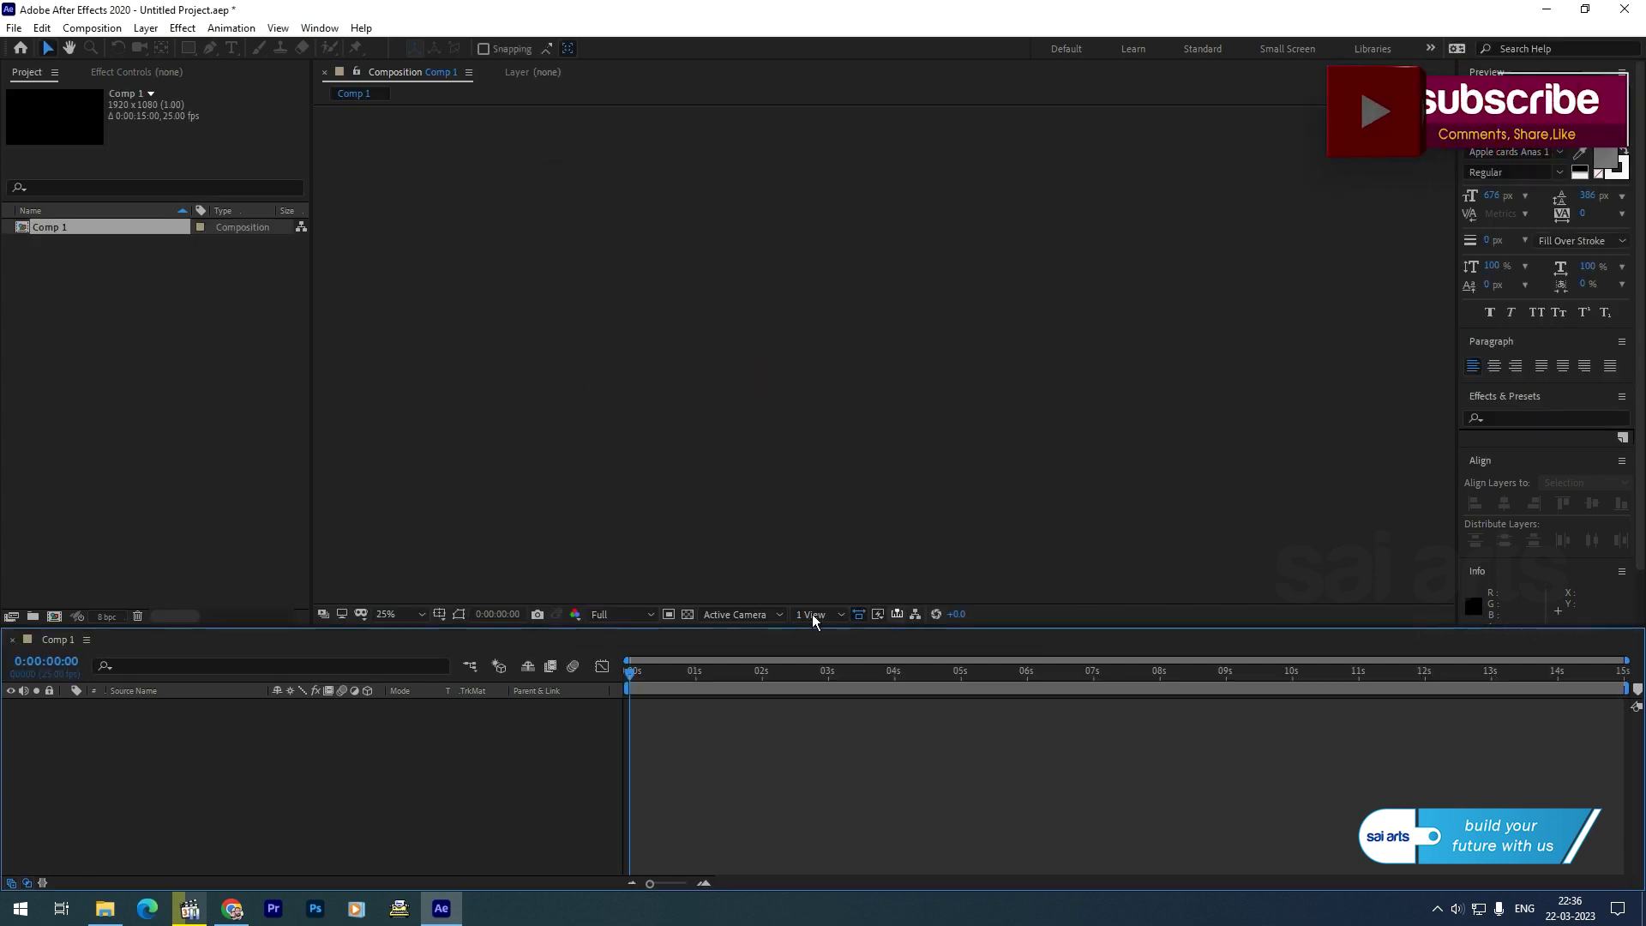
pyautogui.rightClick(81, 733)
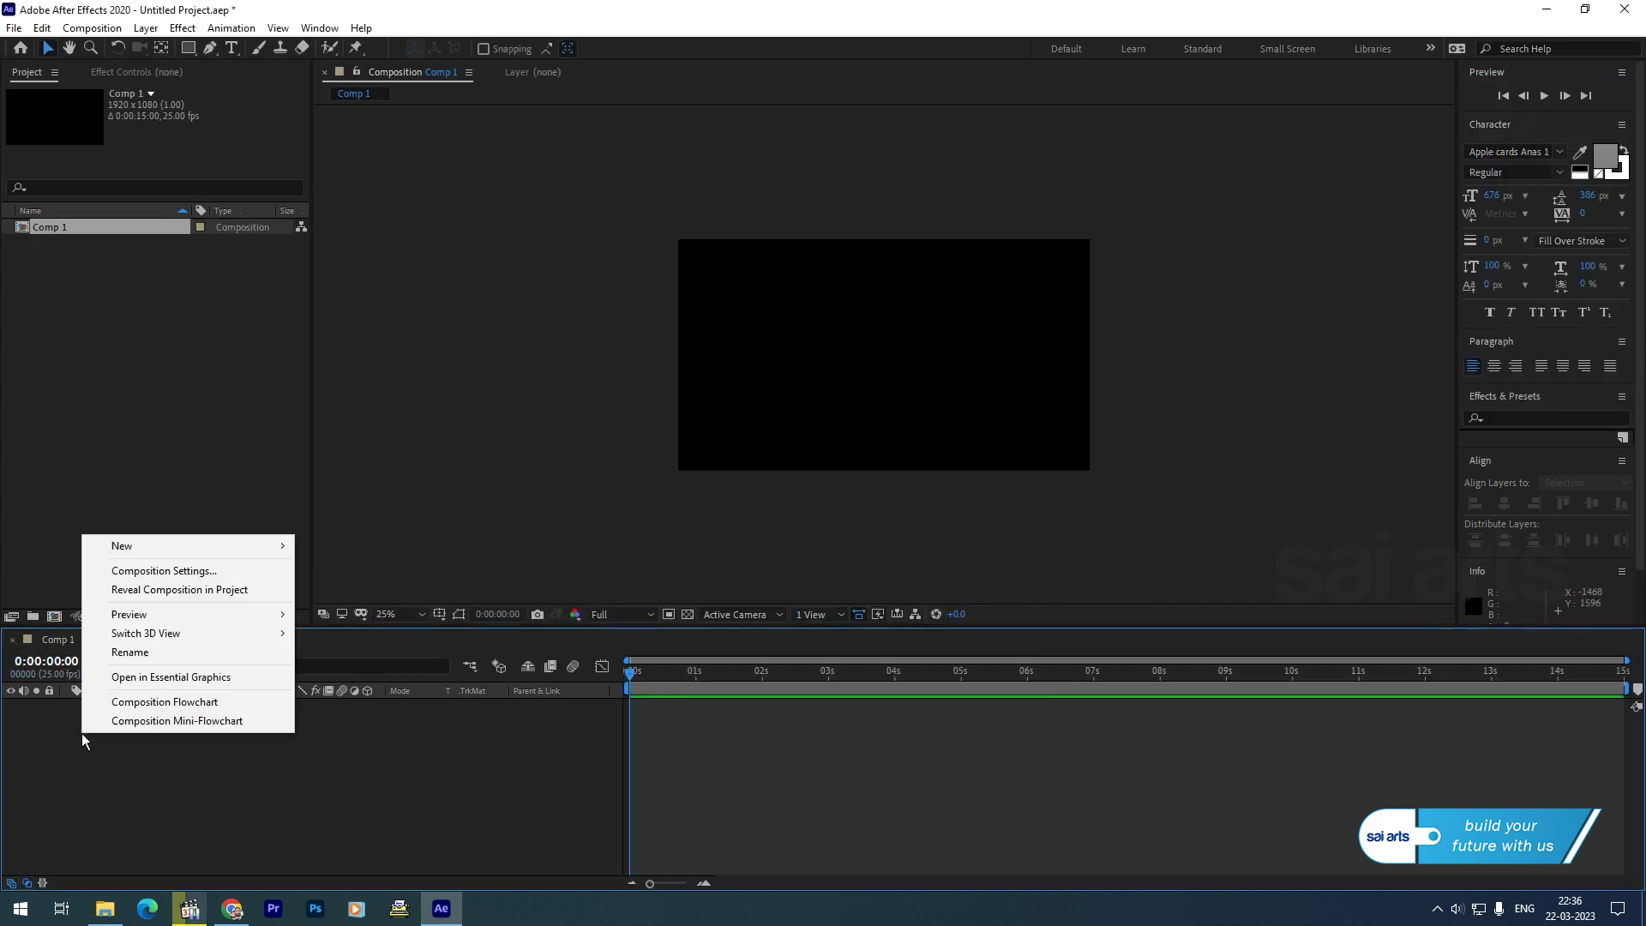
pyautogui.moveTo(185, 551)
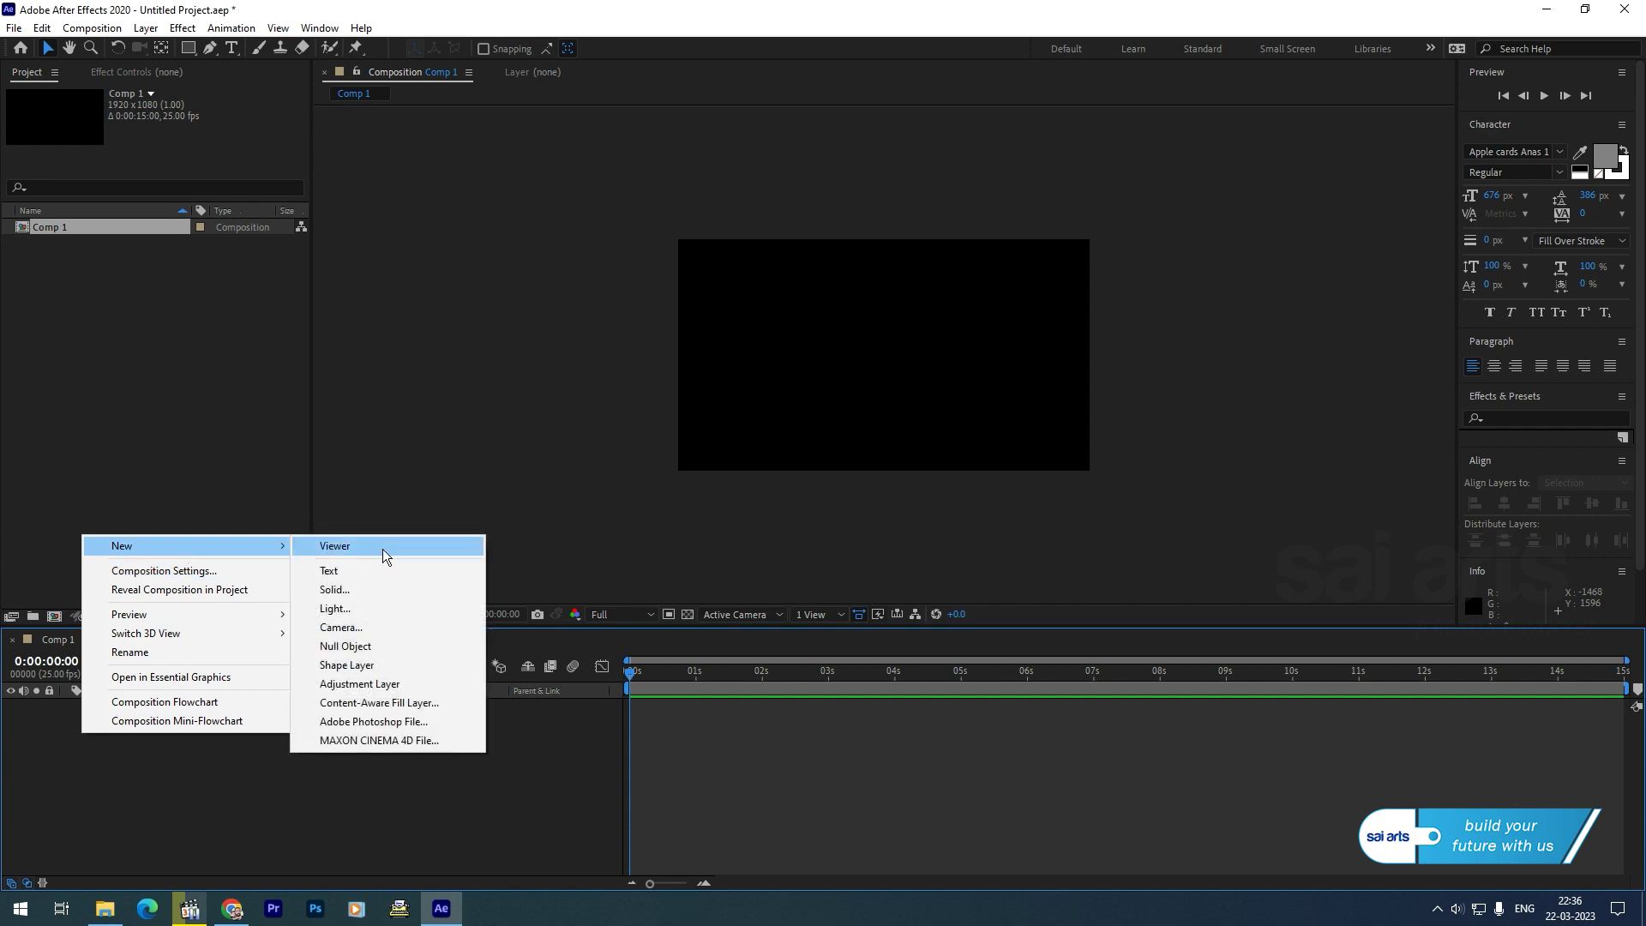
pyautogui.click(383, 586)
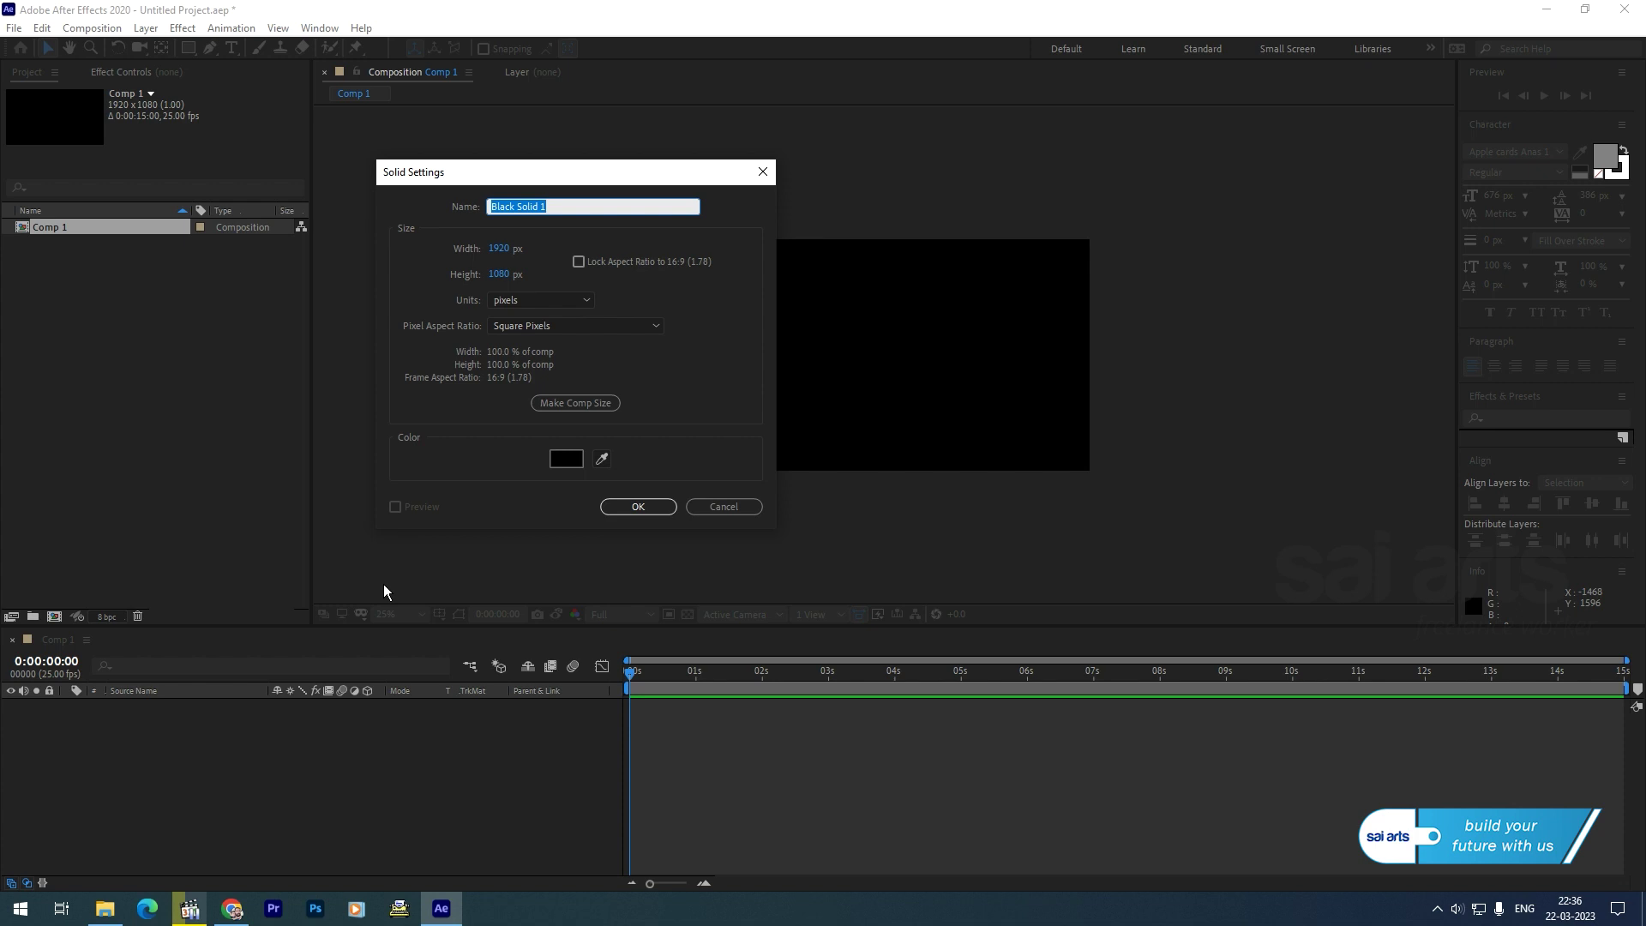
pyautogui.write('noise')
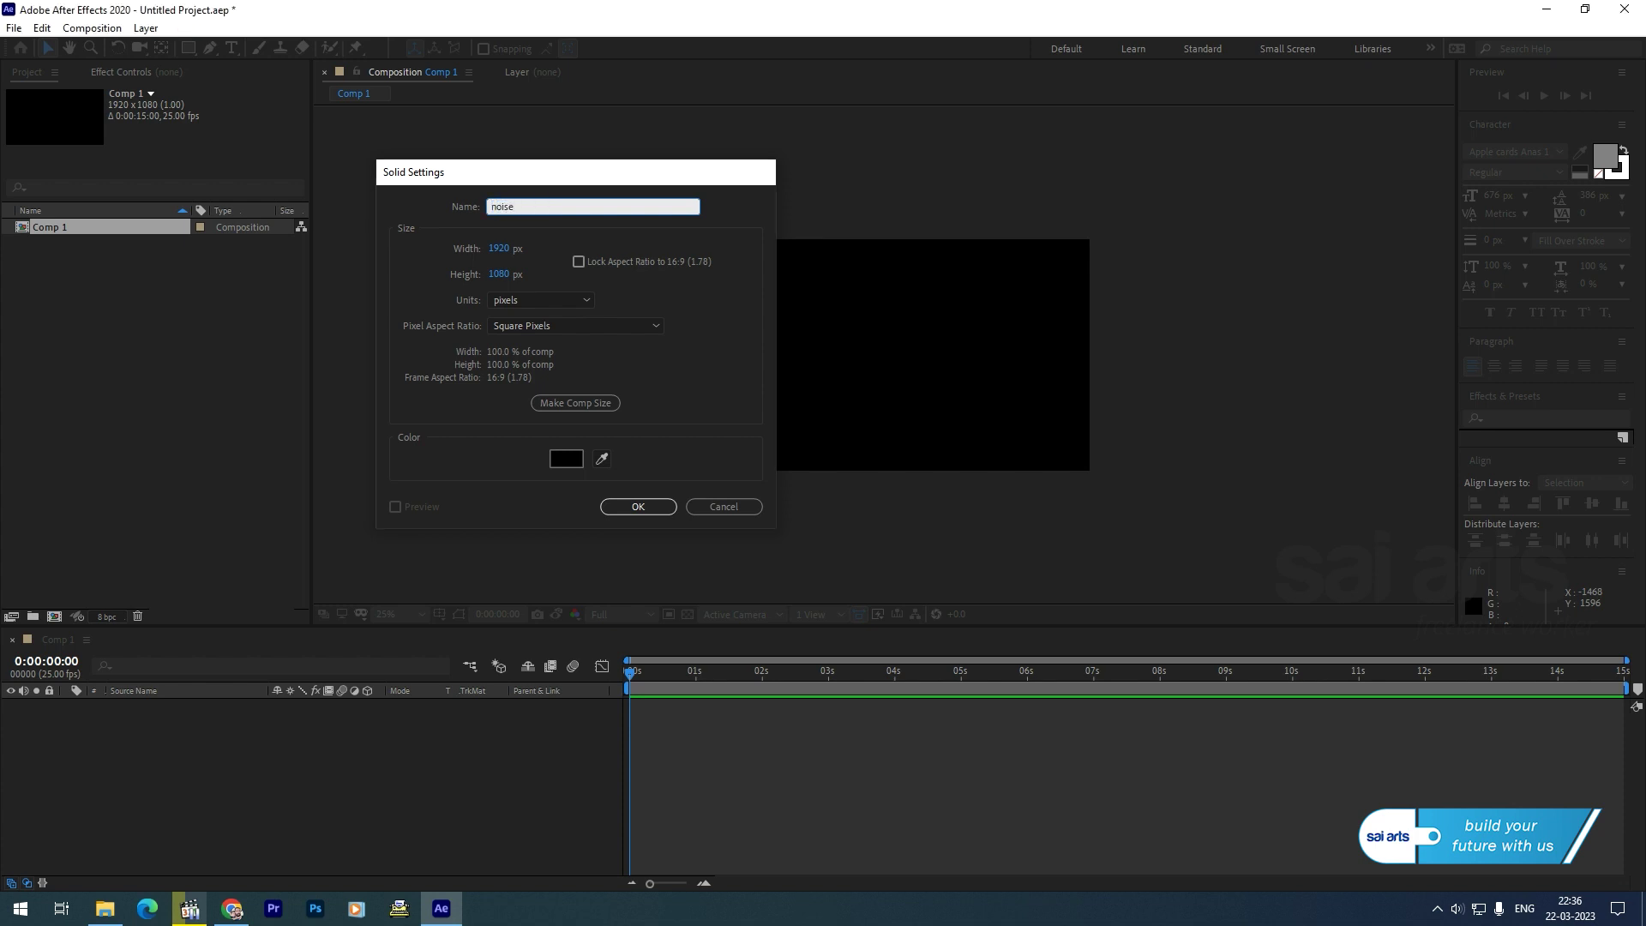
pyautogui.press('Return')
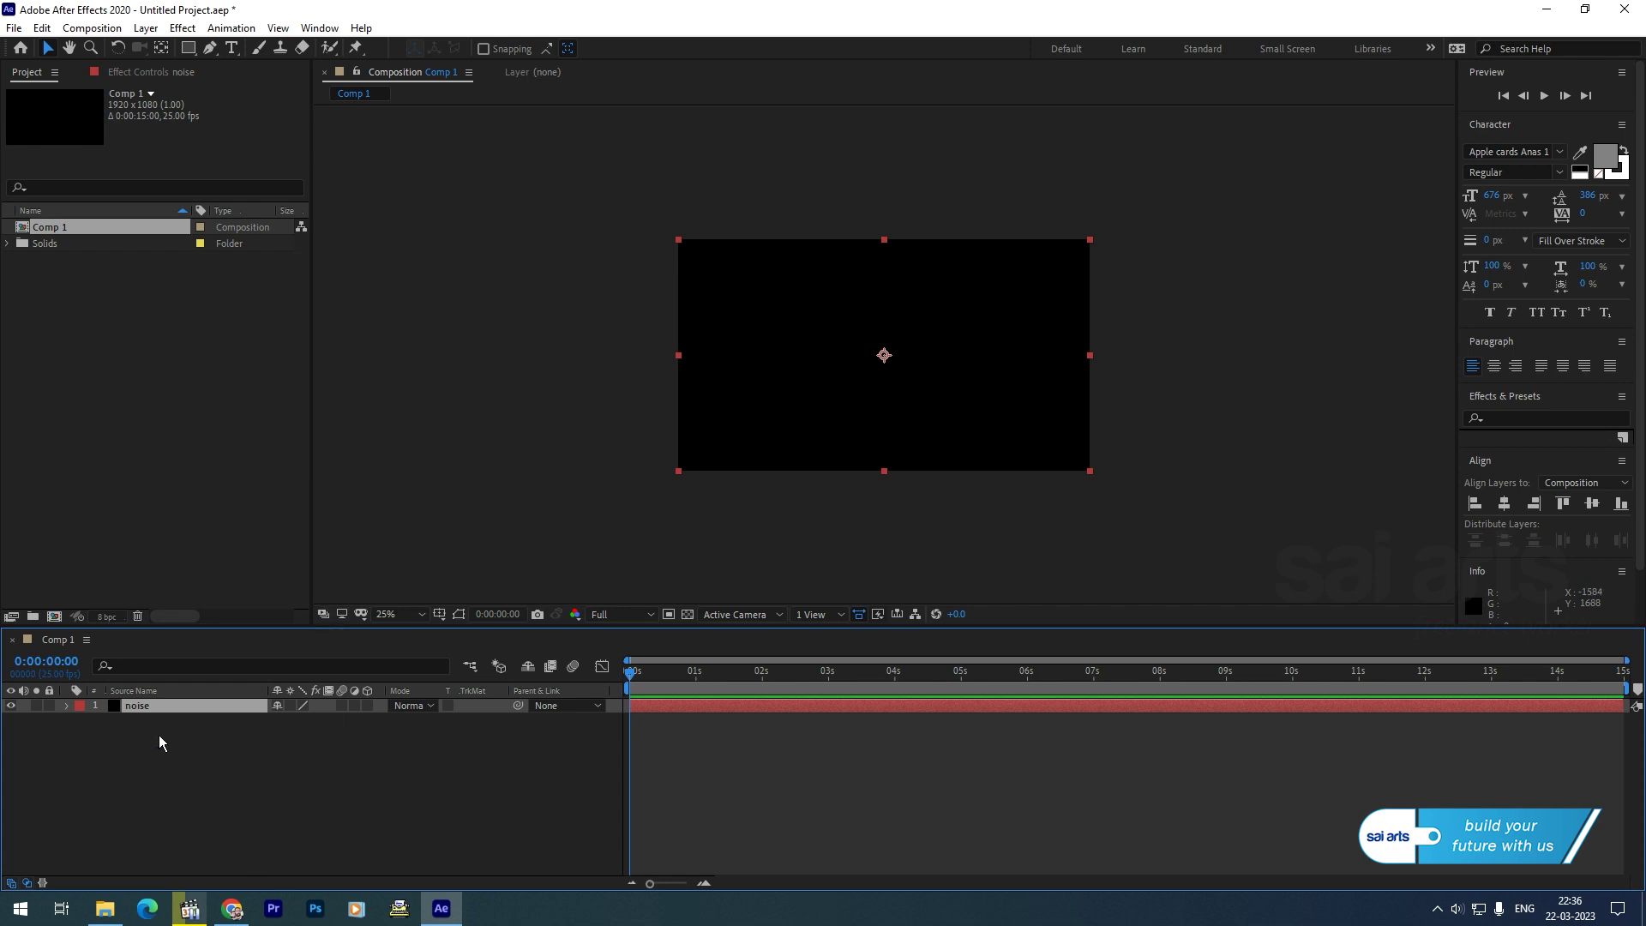
# Apply Fractal Noise to the noise layer, fit the viewer, and choose the Turbulent Smooth type
pyautogui.rightClick(152, 708)
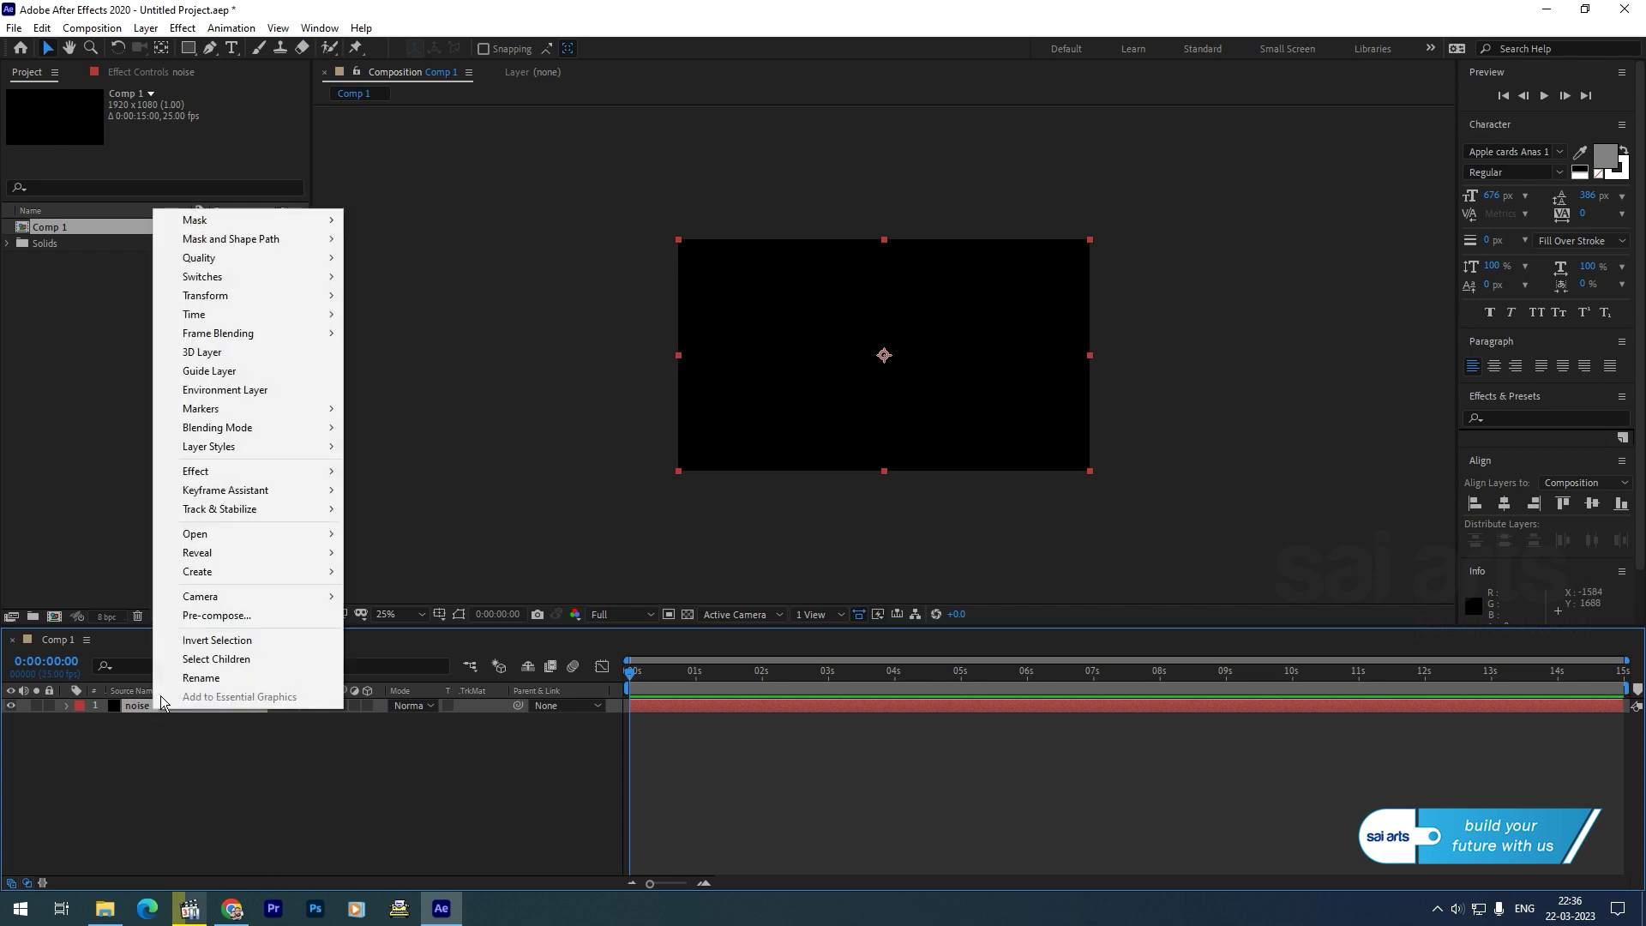
pyautogui.moveTo(237, 480)
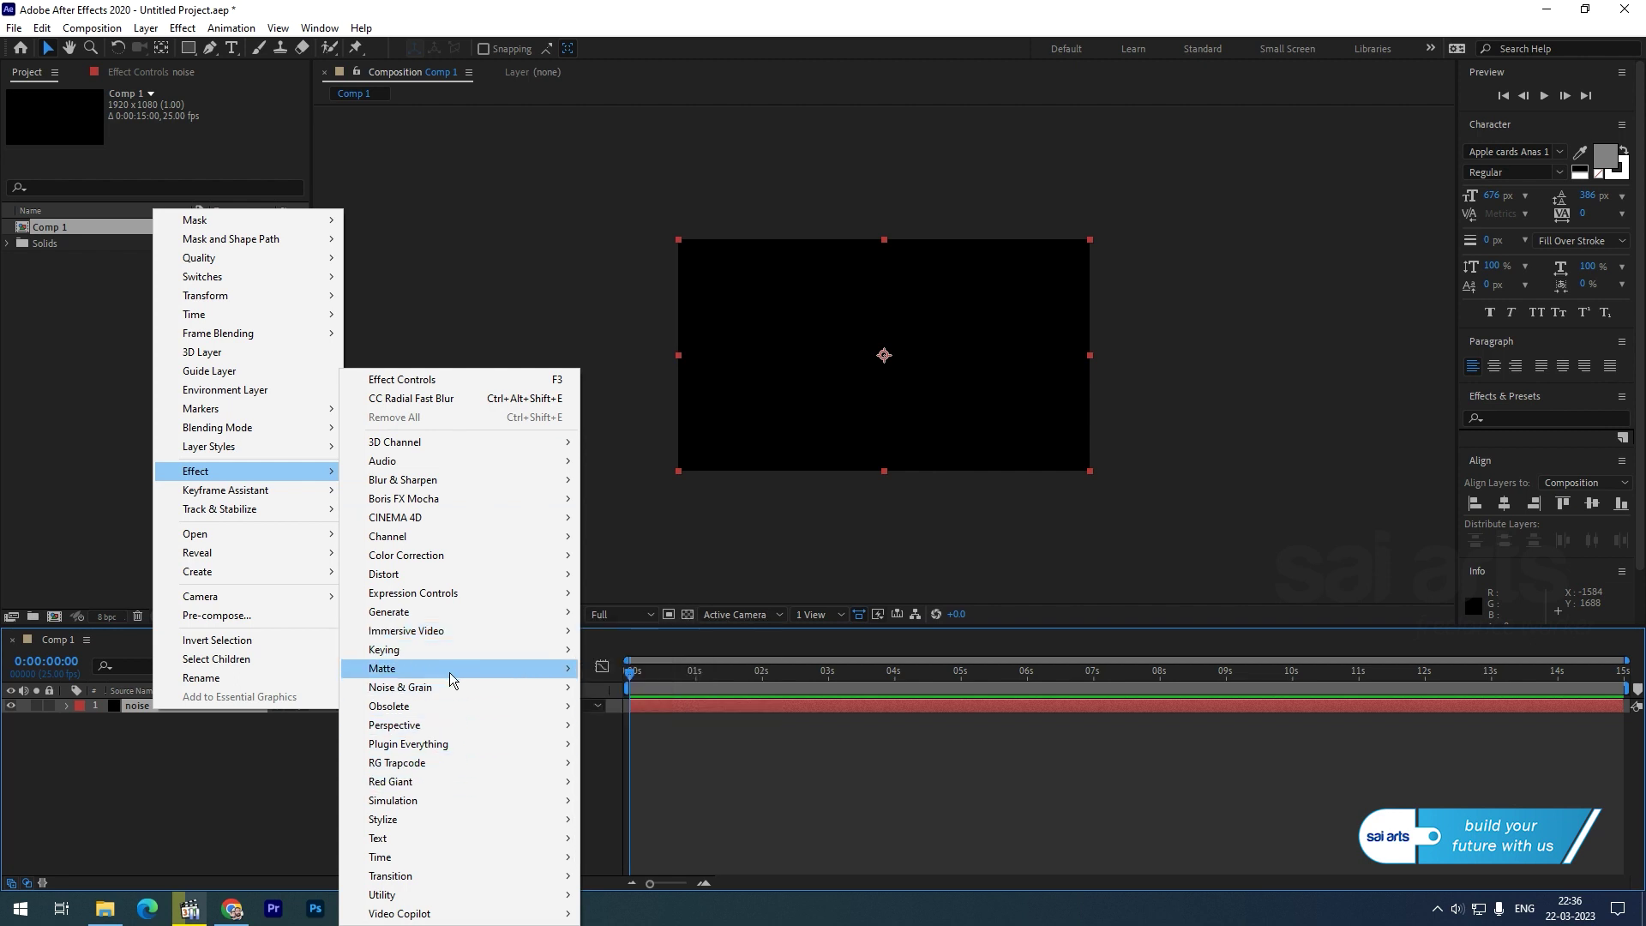
pyautogui.moveTo(448, 687)
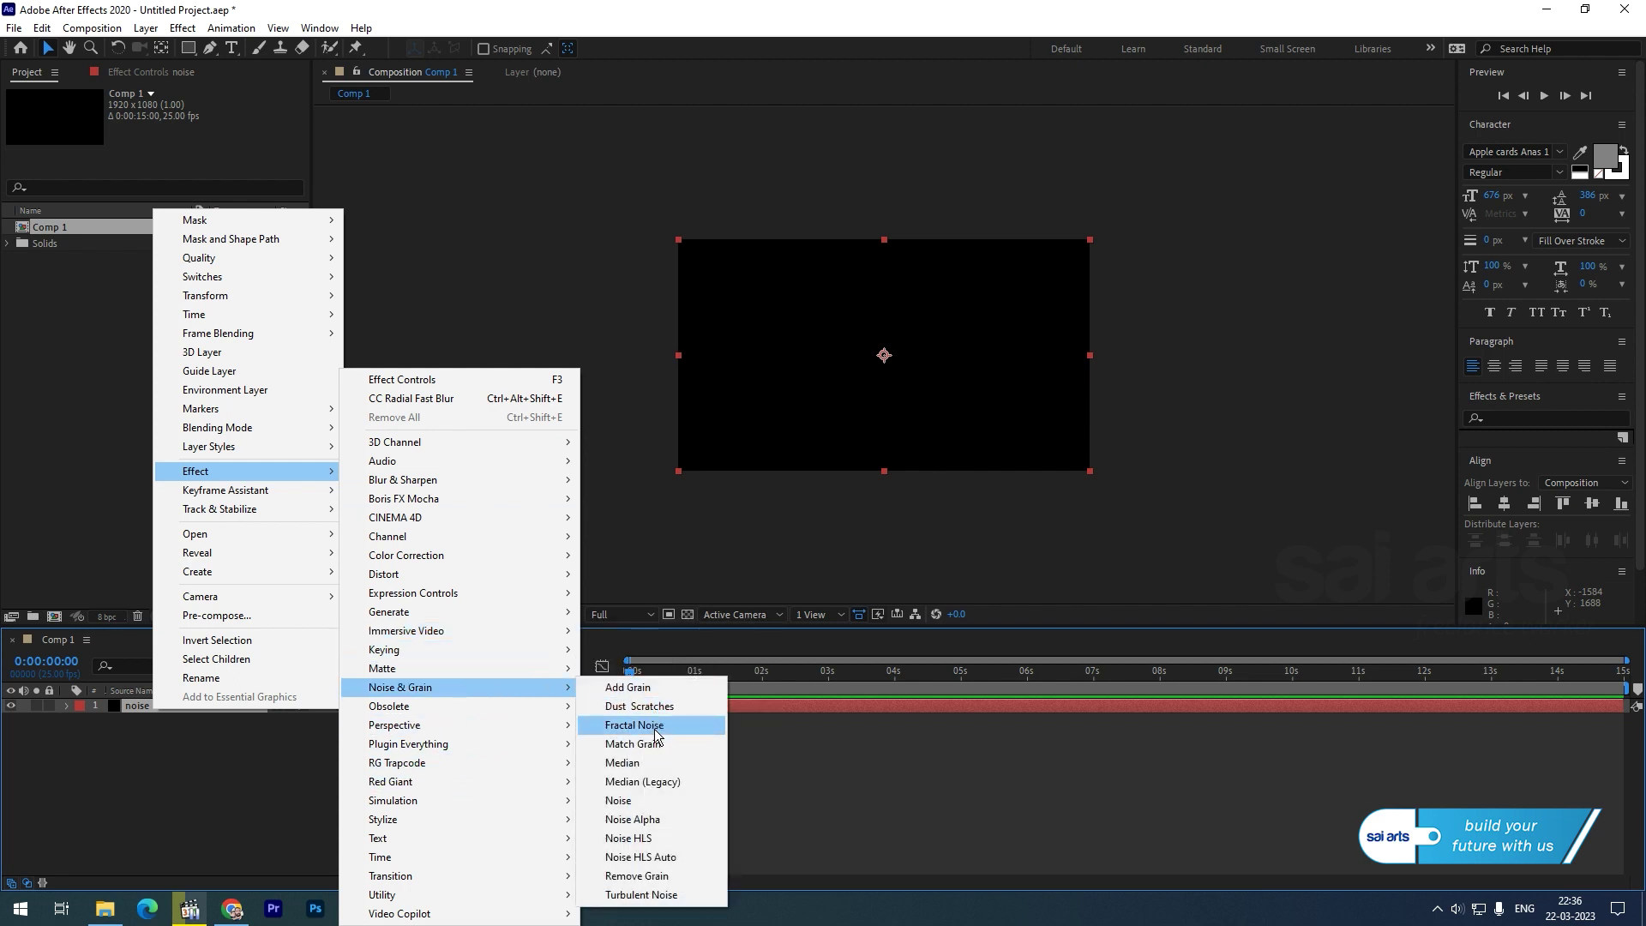
pyautogui.click(657, 727)
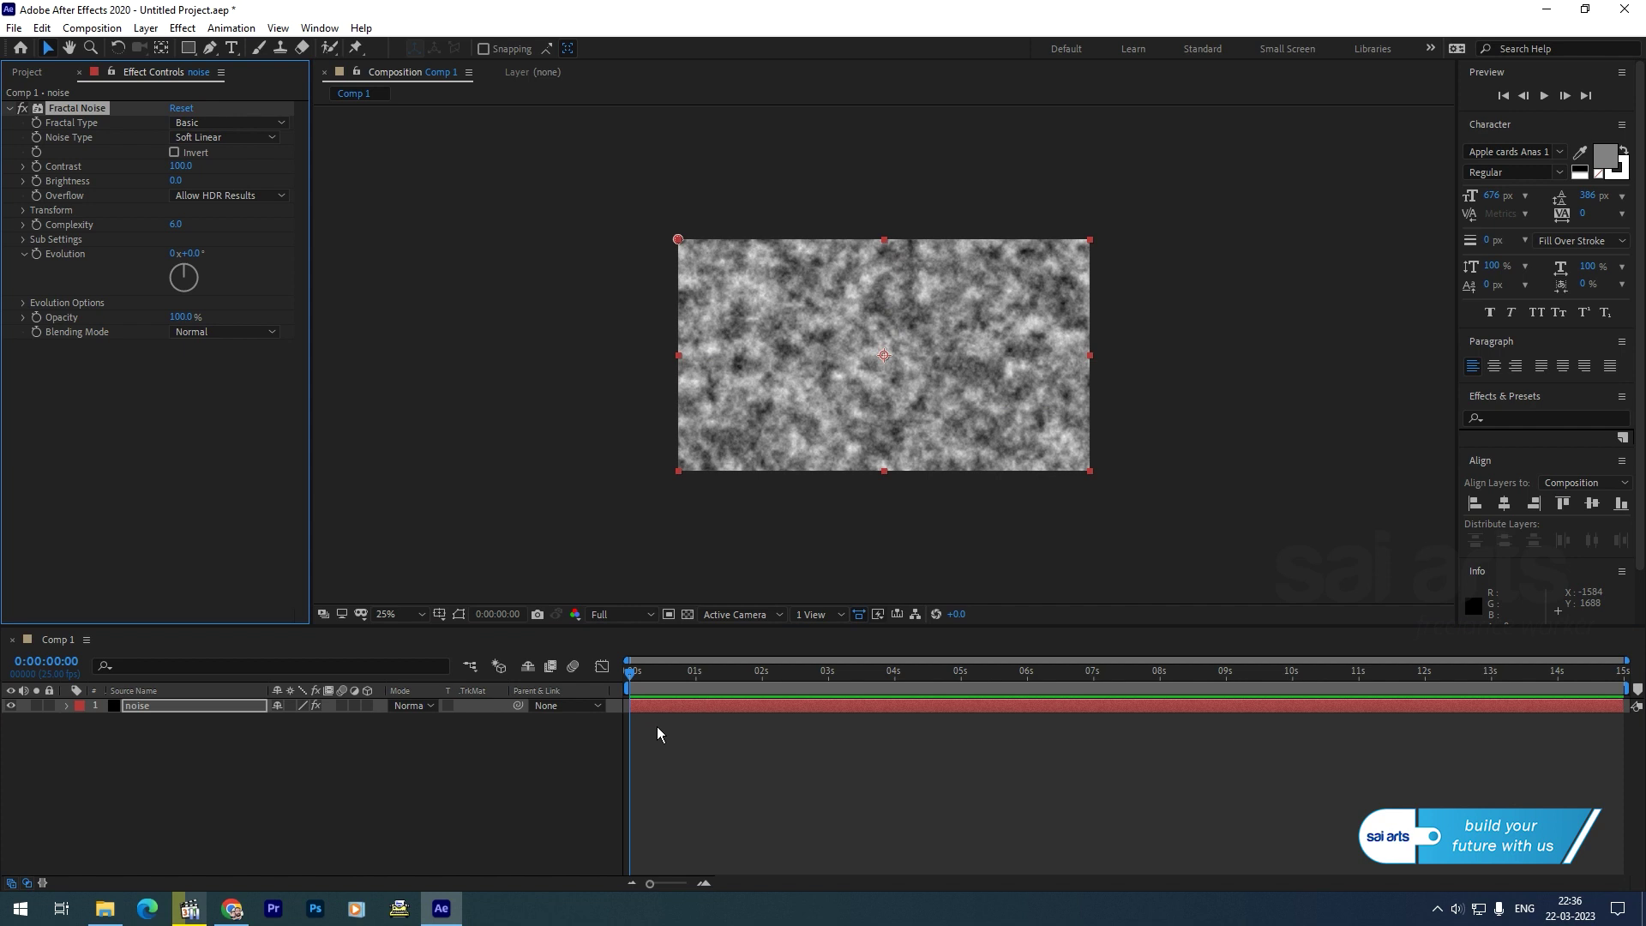
pyautogui.click(401, 609)
pyautogui.click(423, 311)
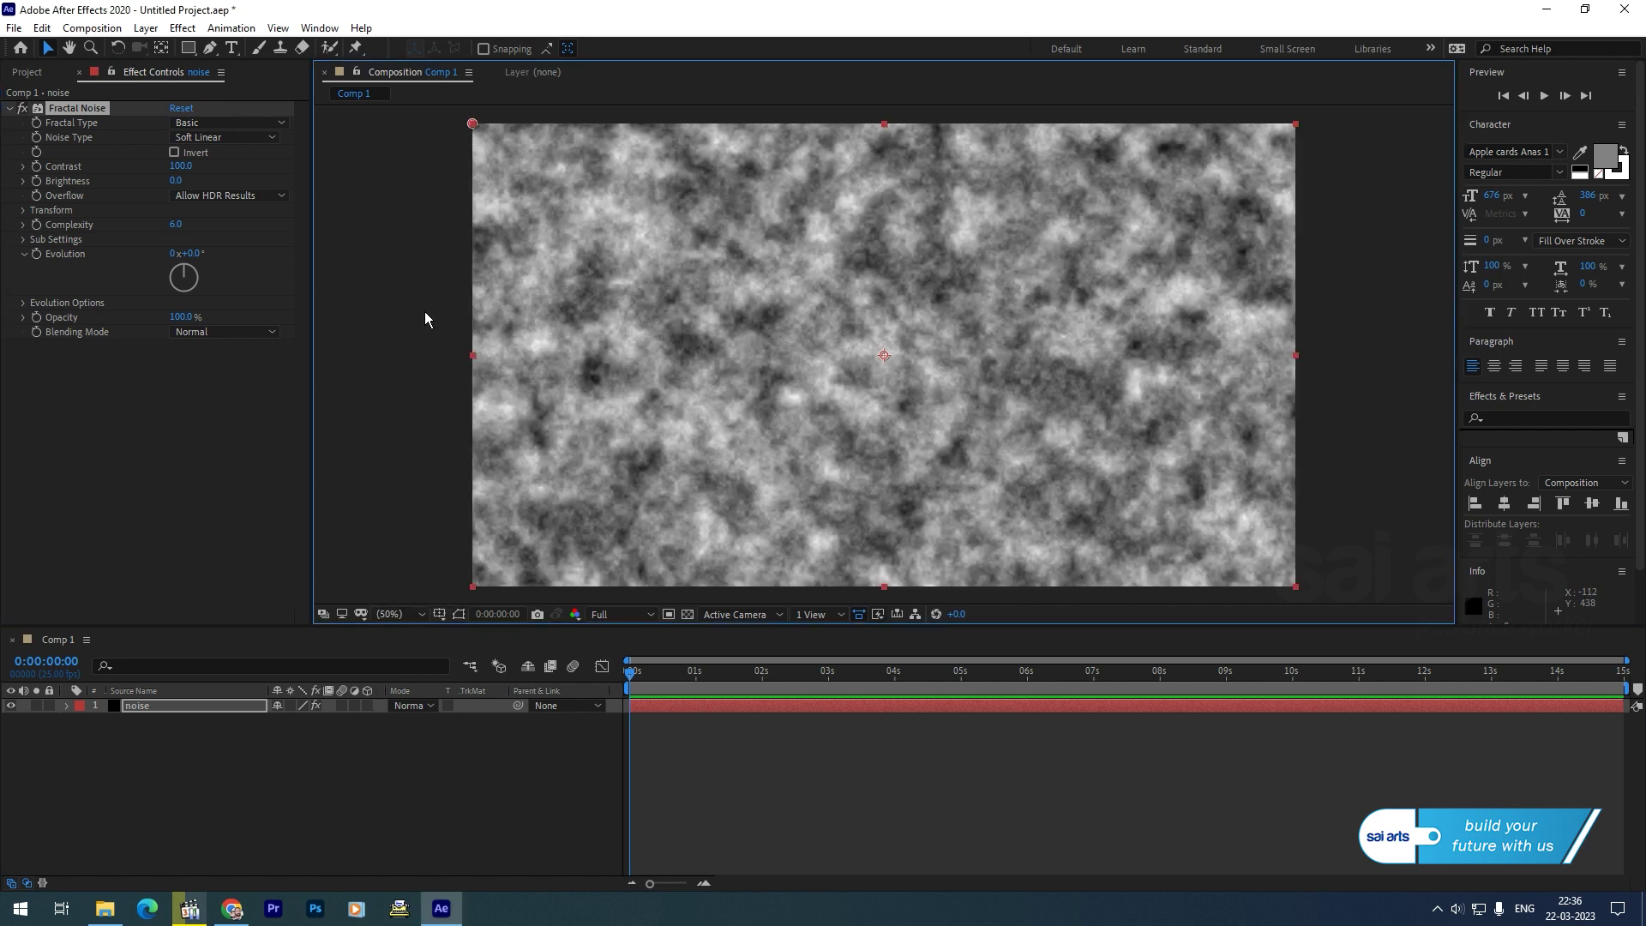
pyautogui.click(204, 121)
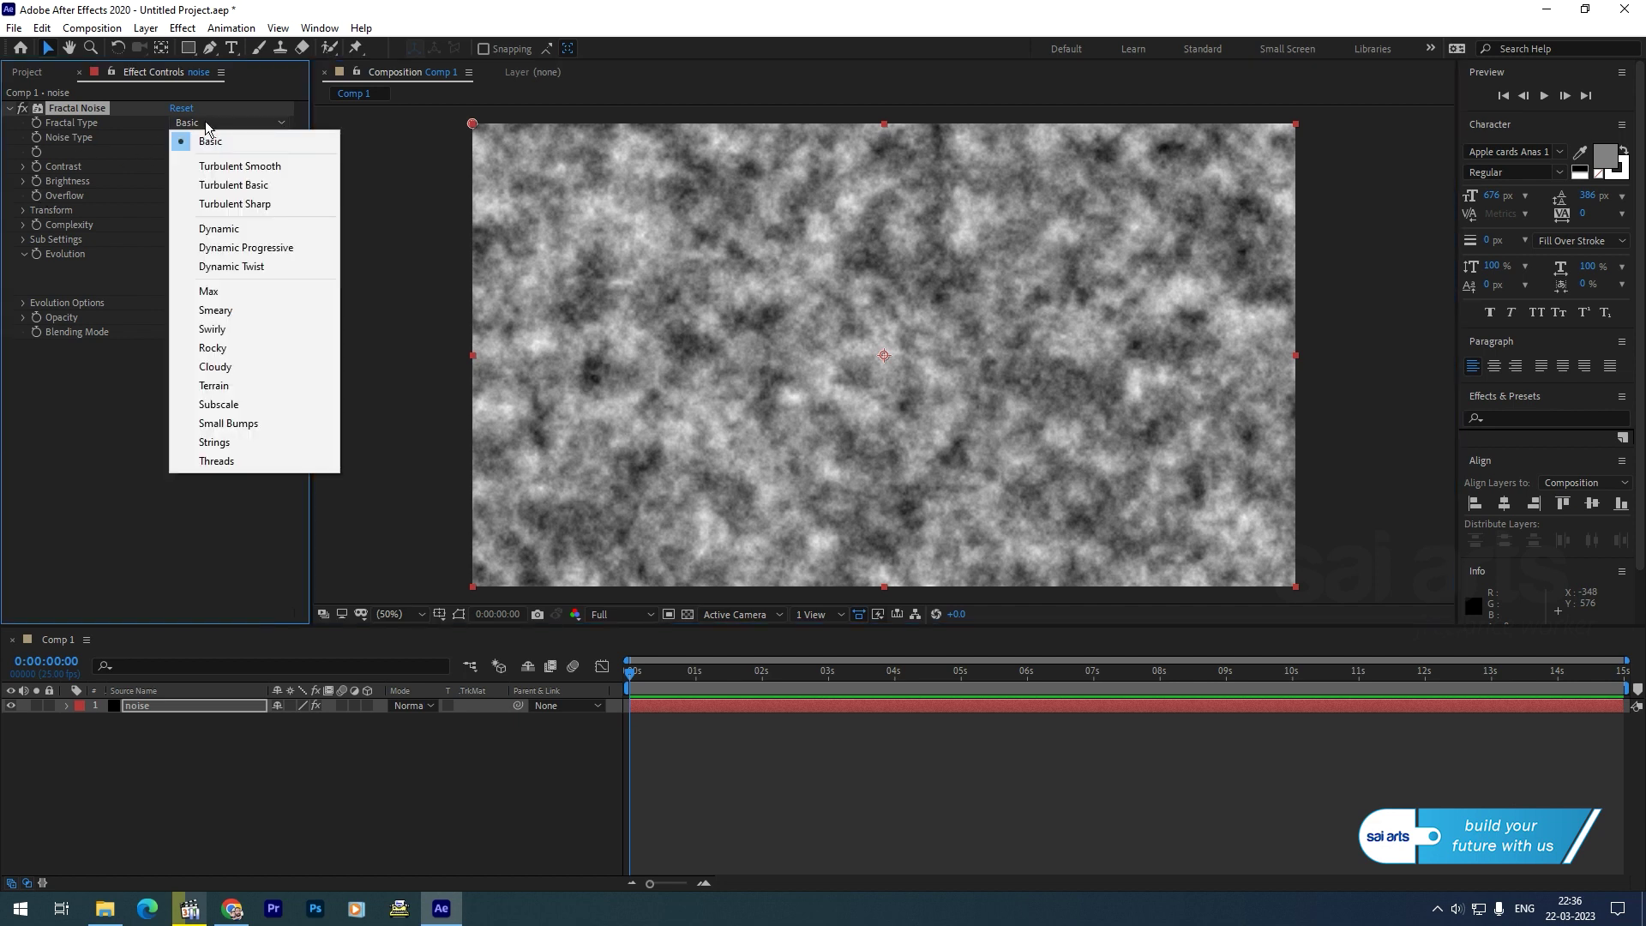
pyautogui.click(265, 167)
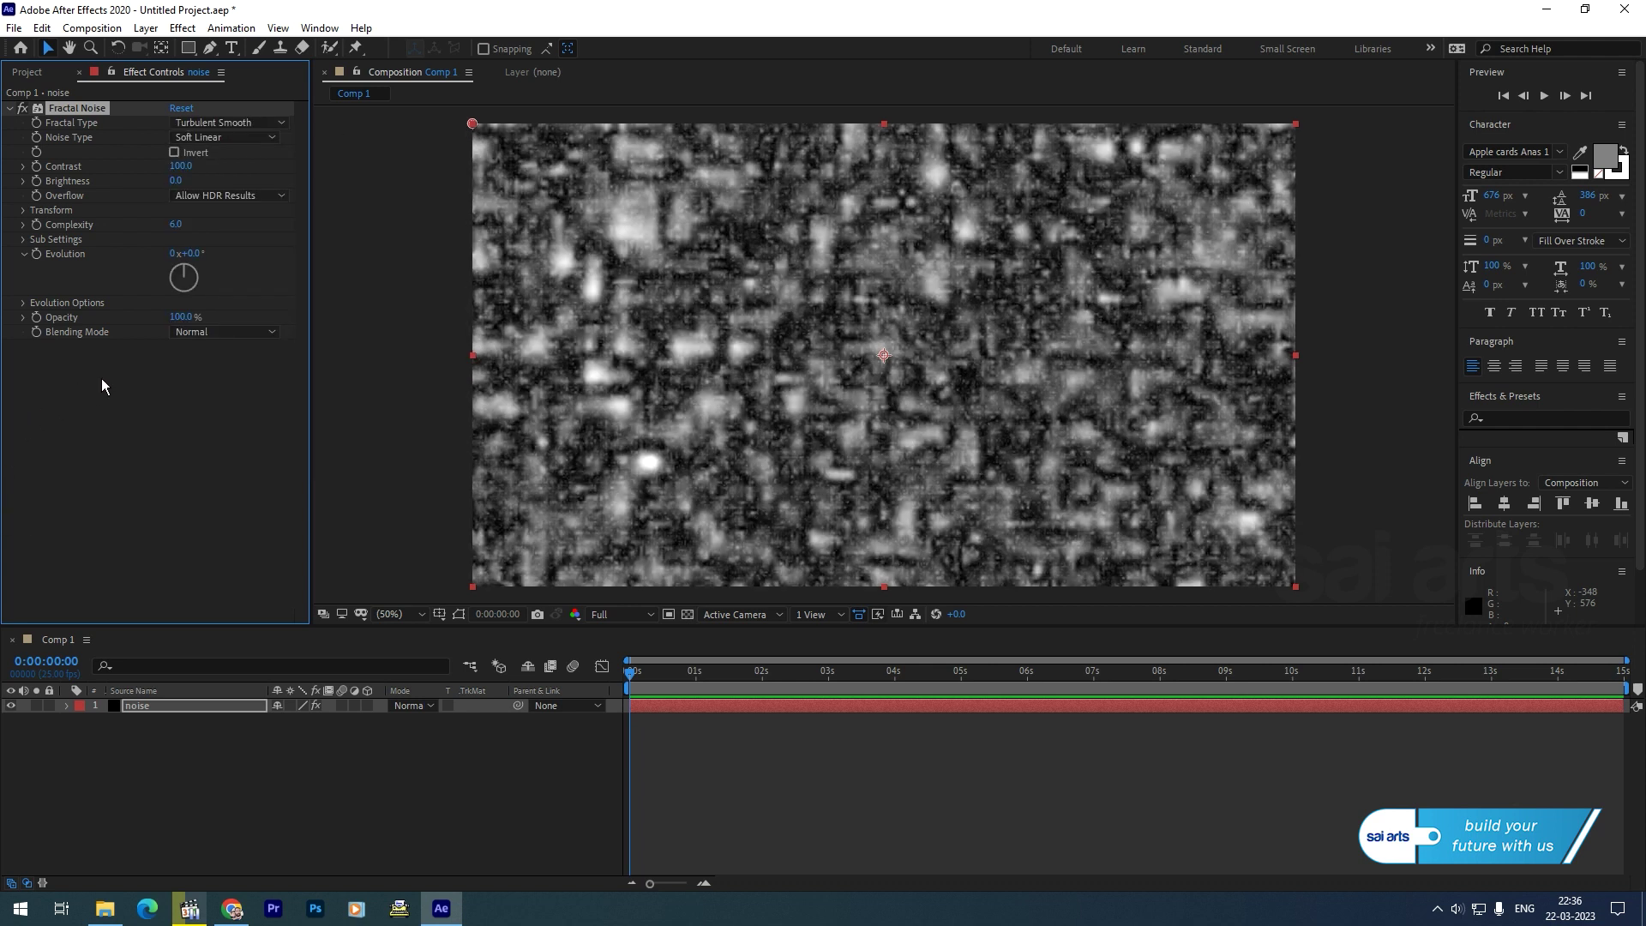
# Set the Fractal Noise Contrast to 184 and Brightness to 9
pyautogui.click(183, 166)
pyautogui.write('184')
pyautogui.press('Tab')
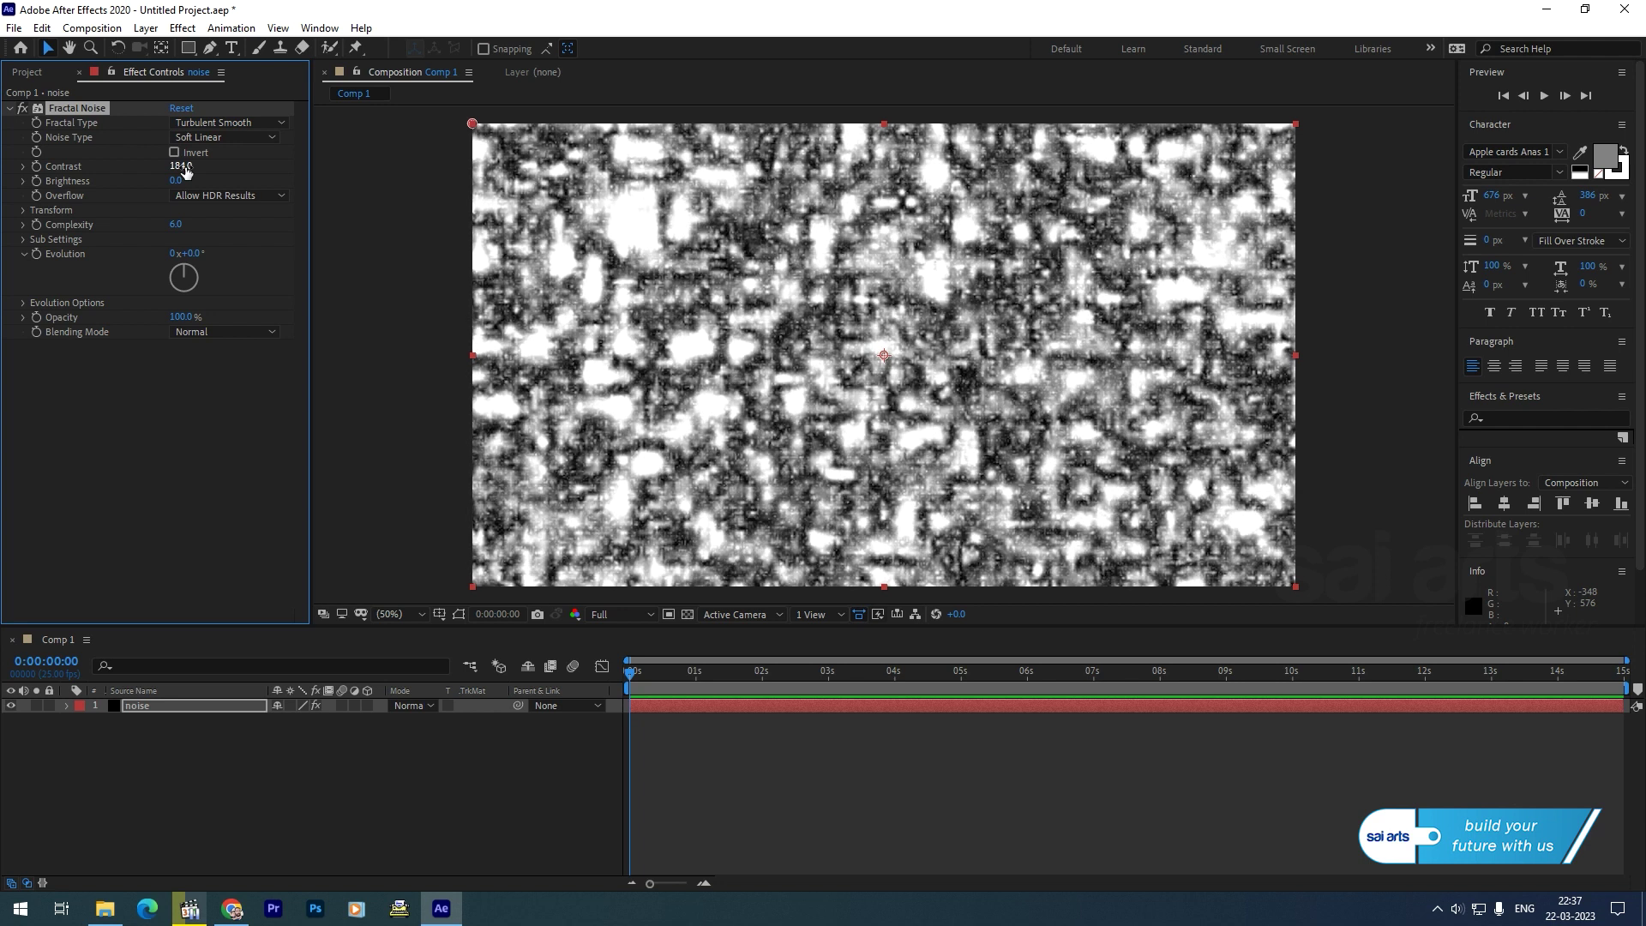
pyautogui.write('80')
pyautogui.press('Return')
pyautogui.click(174, 180)
pyautogui.write('9.0')
pyautogui.press('Return')
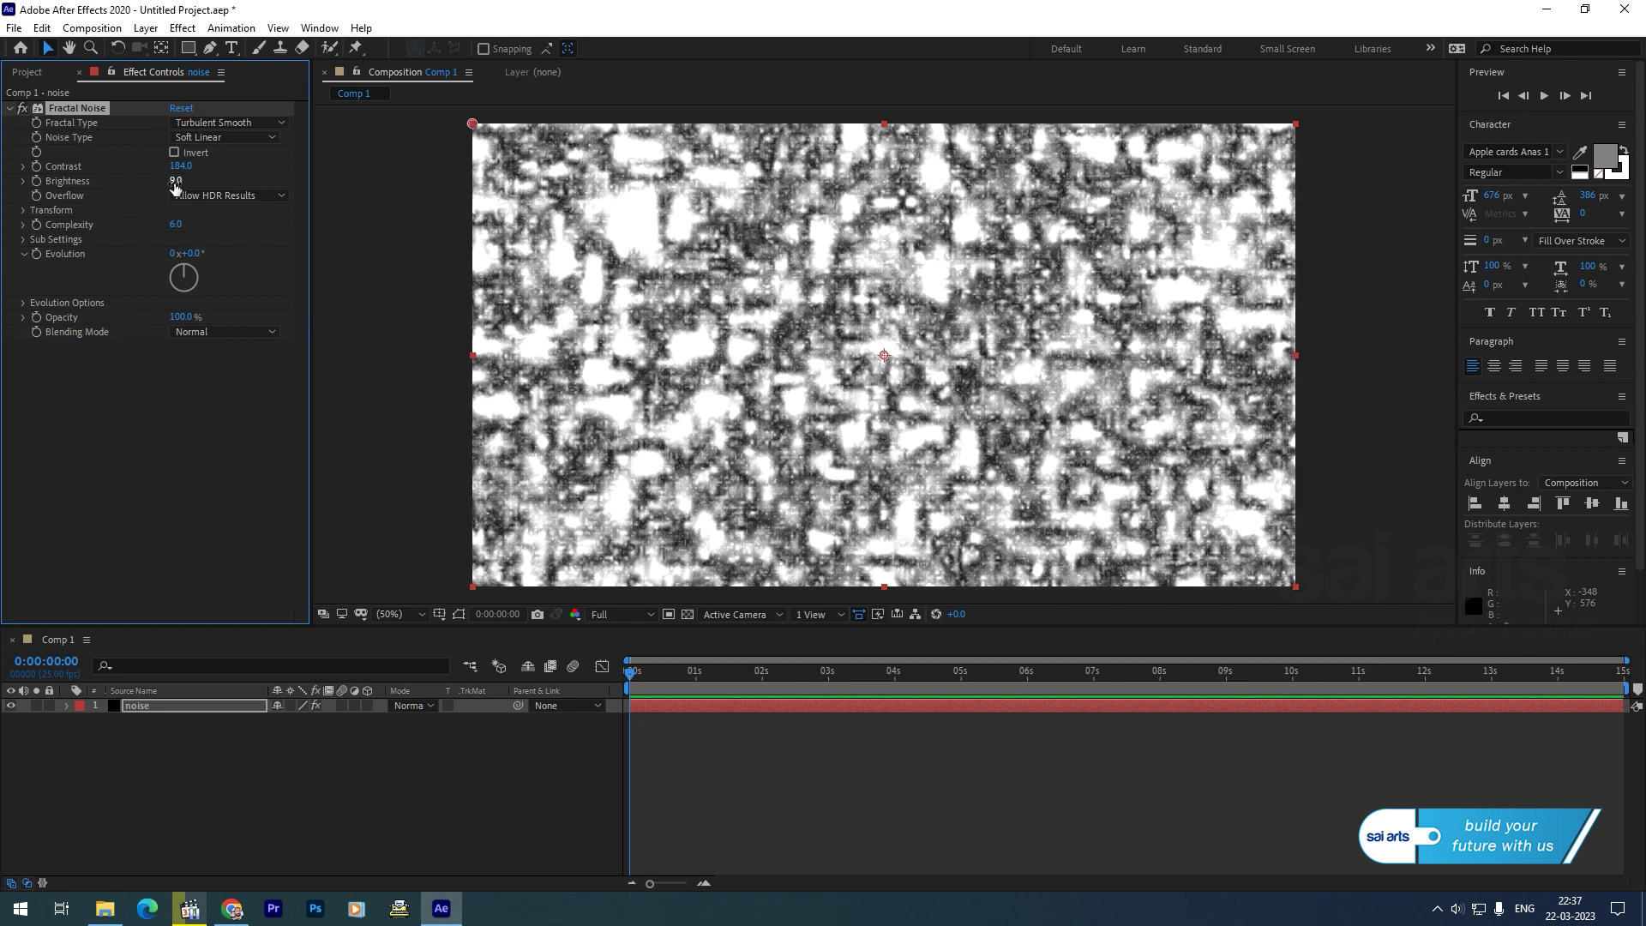
# Expand the Fractal Noise transform settings and try a Rotation of 150°, previewing across time
pyautogui.click(23, 211)
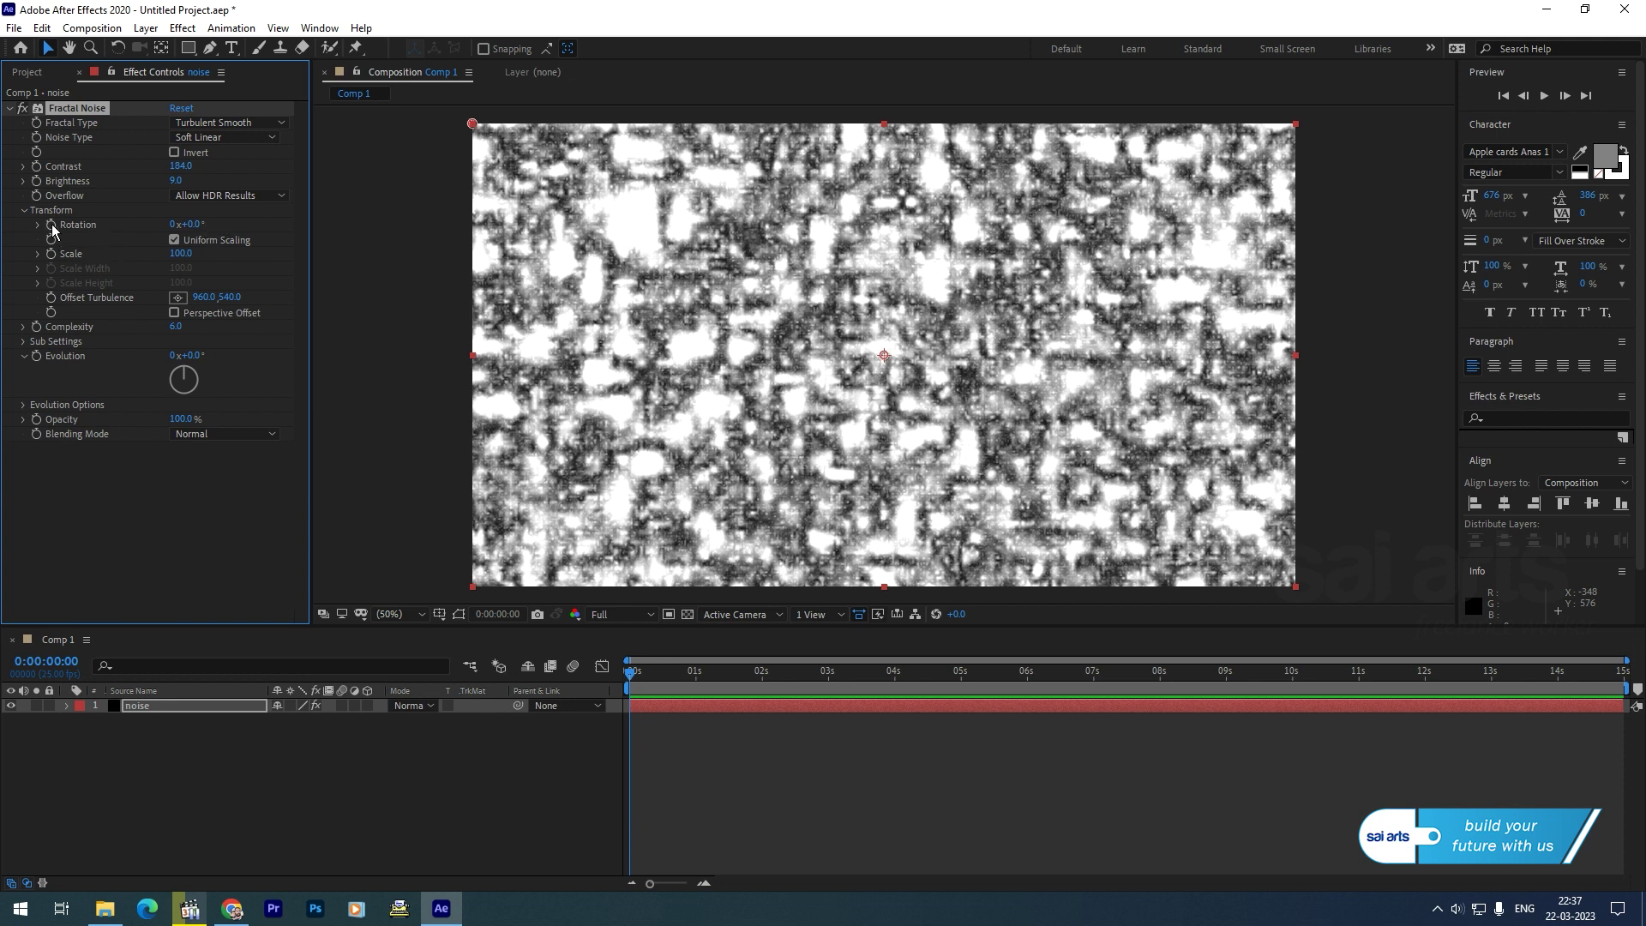
pyautogui.click(38, 253)
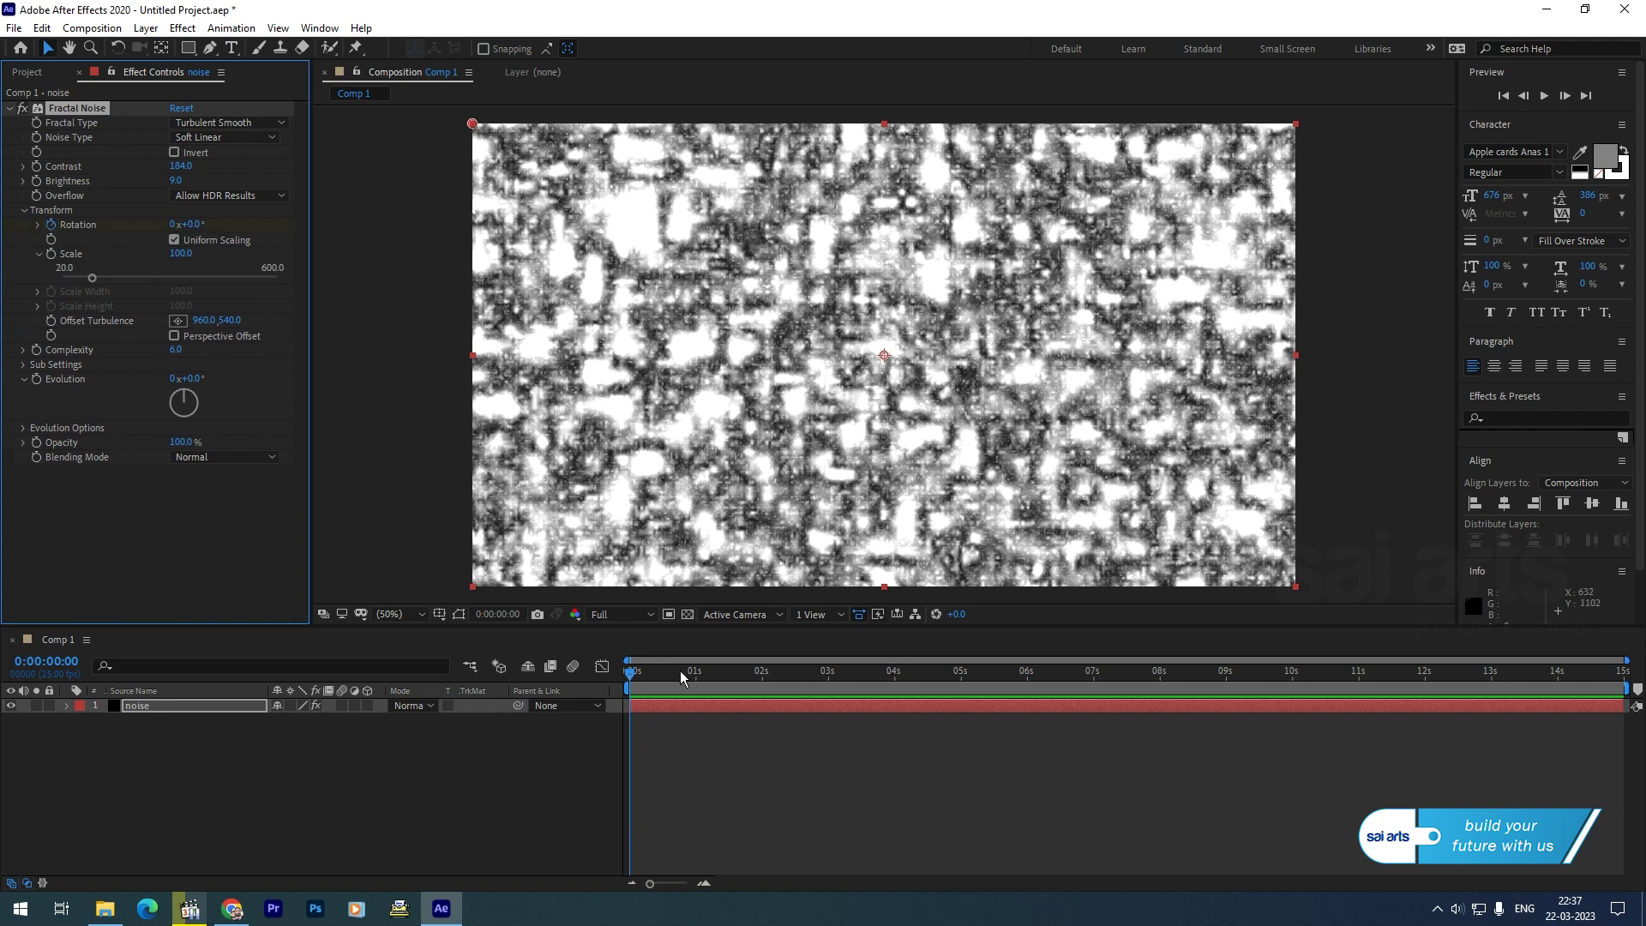
pyautogui.moveTo(630, 674); pyautogui.dragTo(1292, 686)
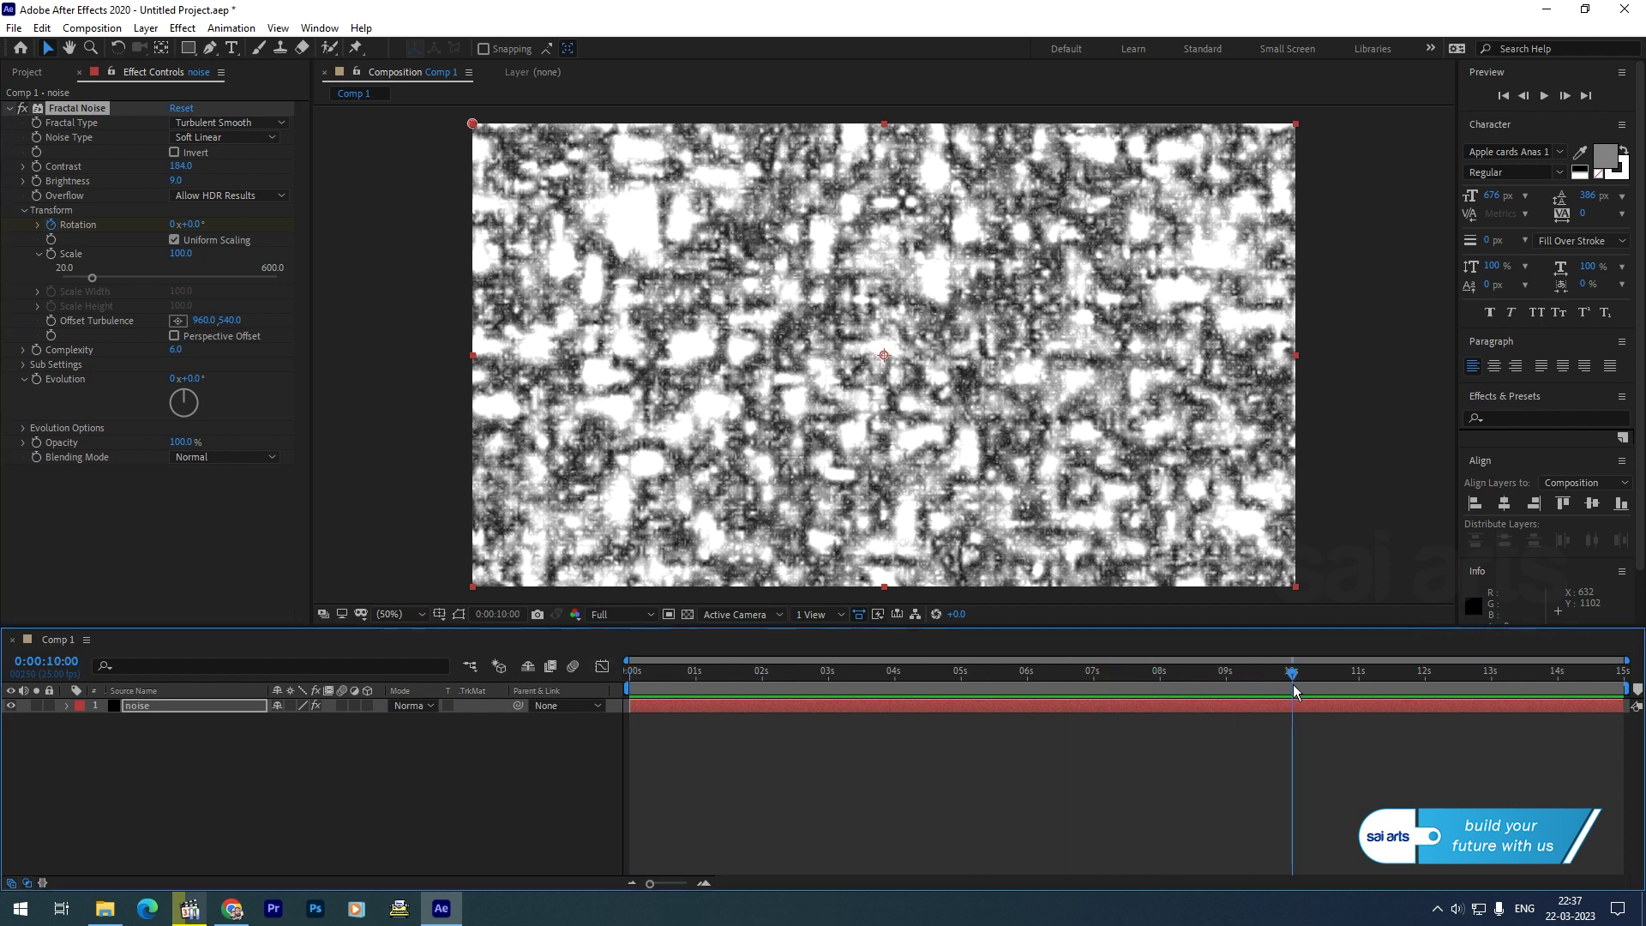
pyautogui.click(196, 225)
pyautogui.write('150')
pyautogui.press('Return')
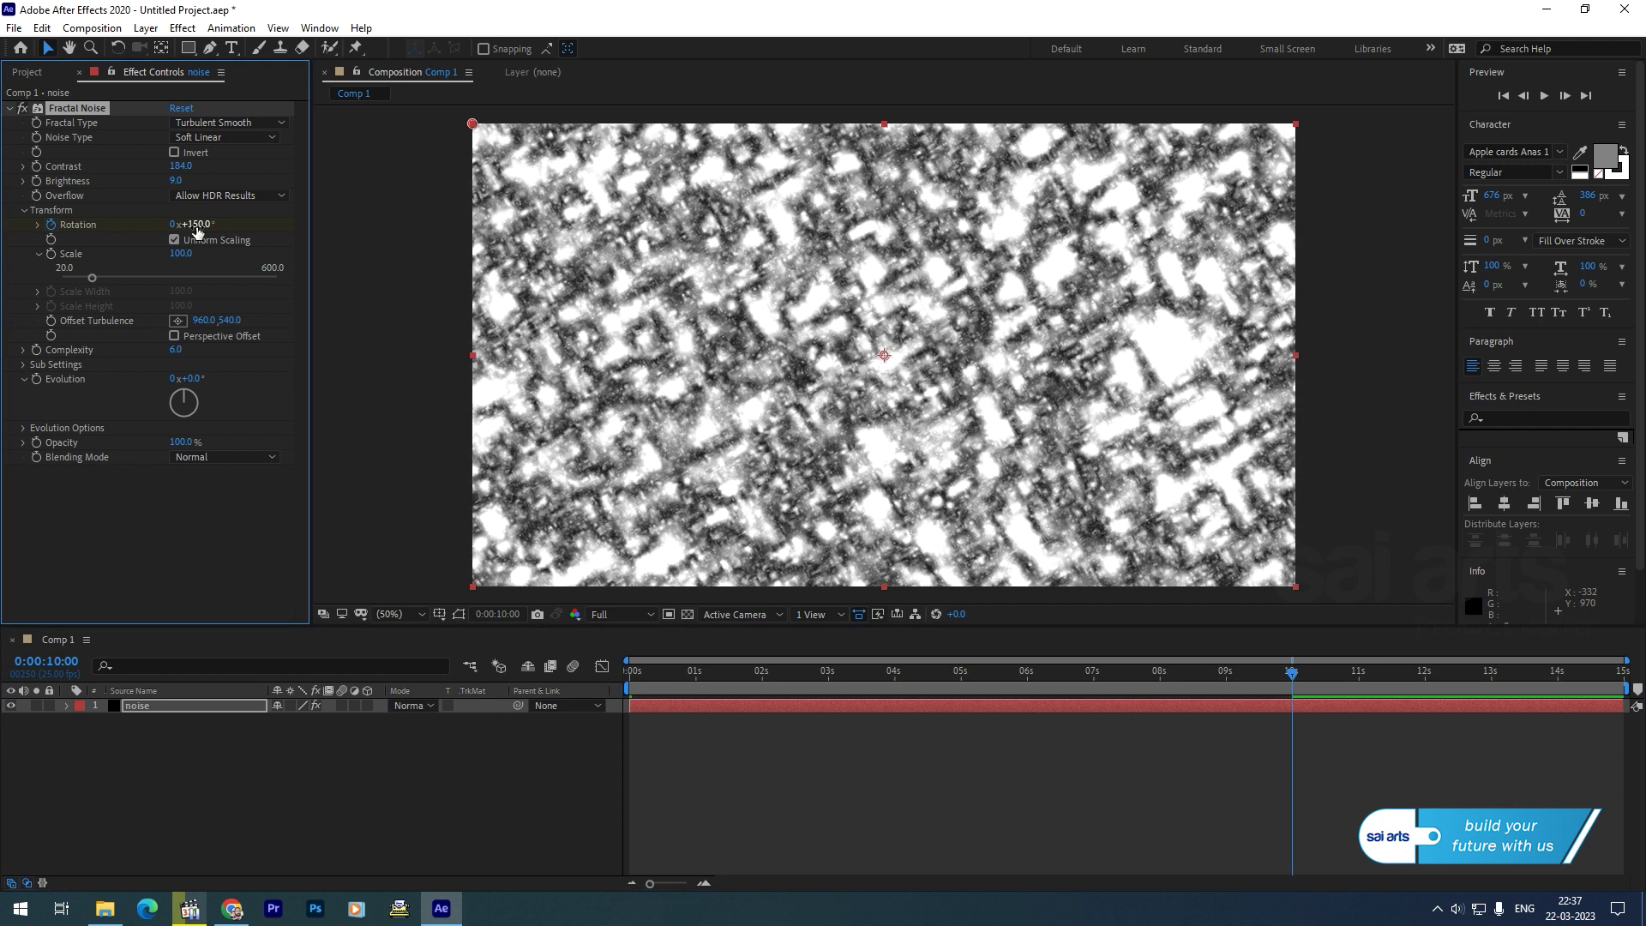
pyautogui.moveTo(1278, 673); pyautogui.dragTo(625, 678)
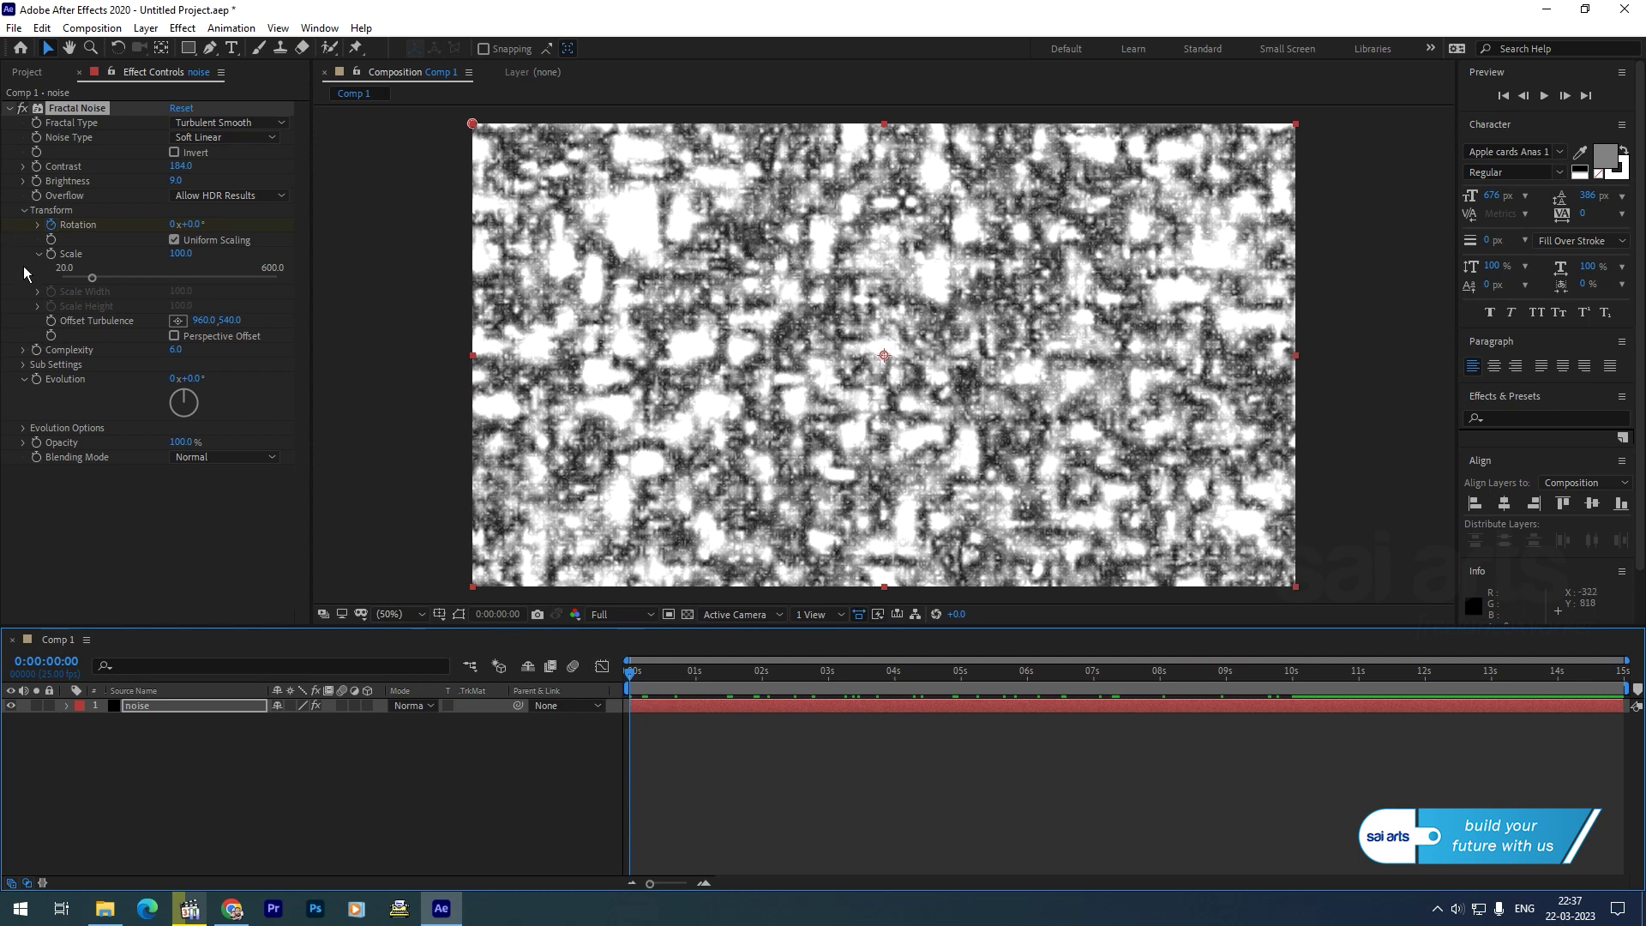
# Turn off Uniform Scaling and set the noise Scale Height to 2500
pyautogui.click(174, 240)
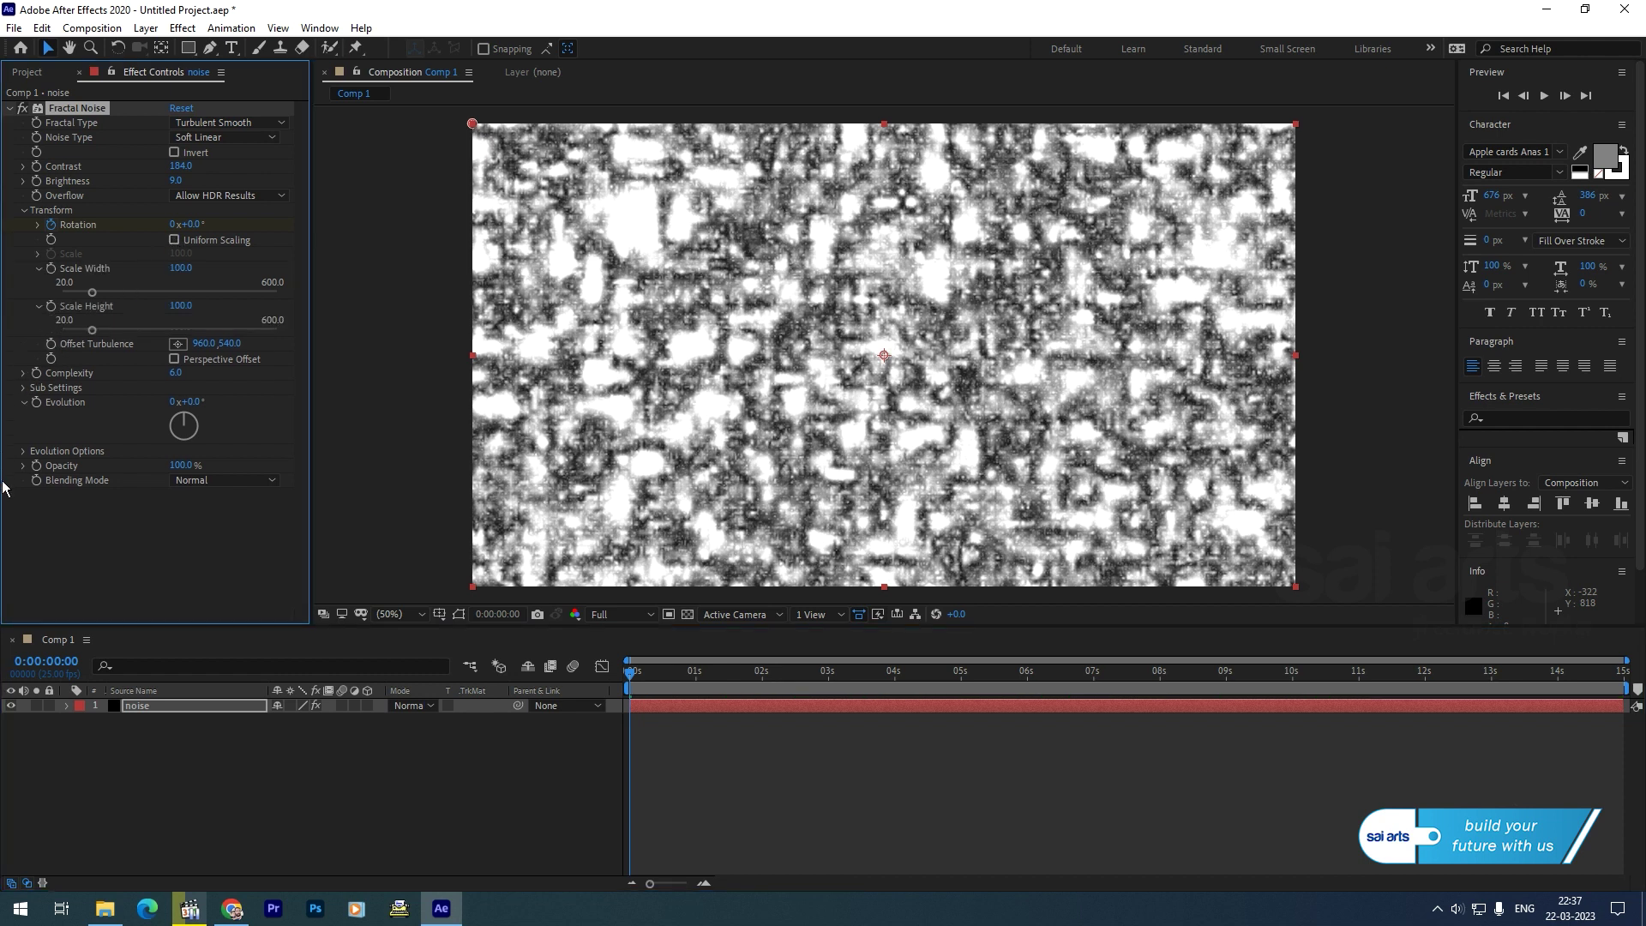
pyautogui.click(181, 307)
pyautogui.write('2')
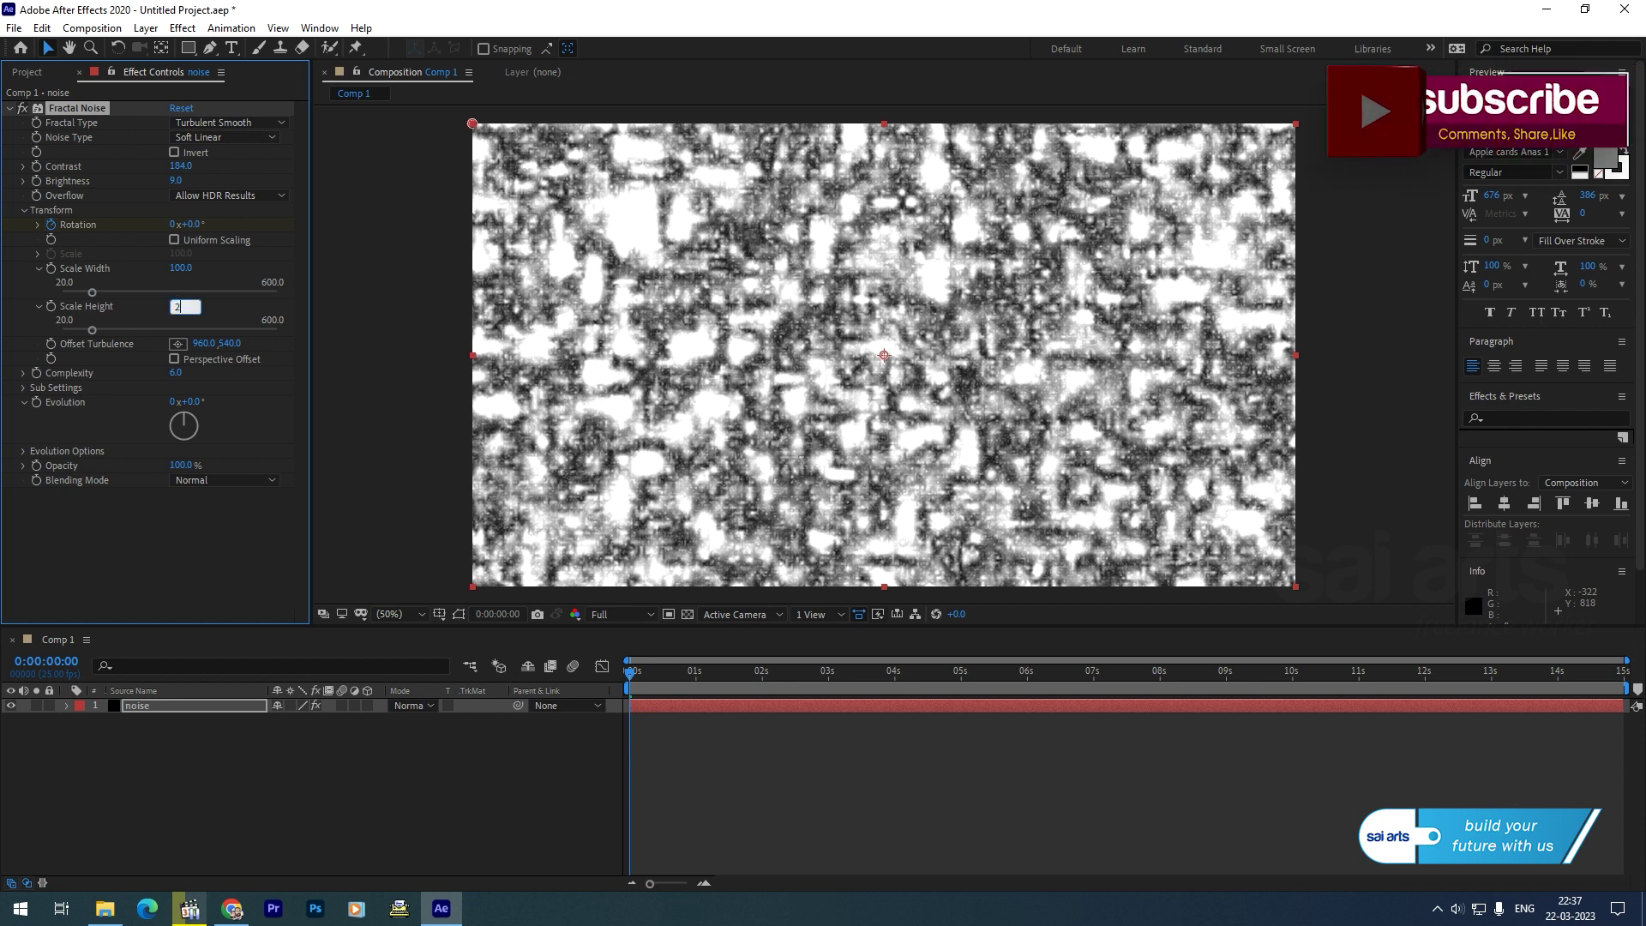
pyautogui.write('500')
pyautogui.press('Return')
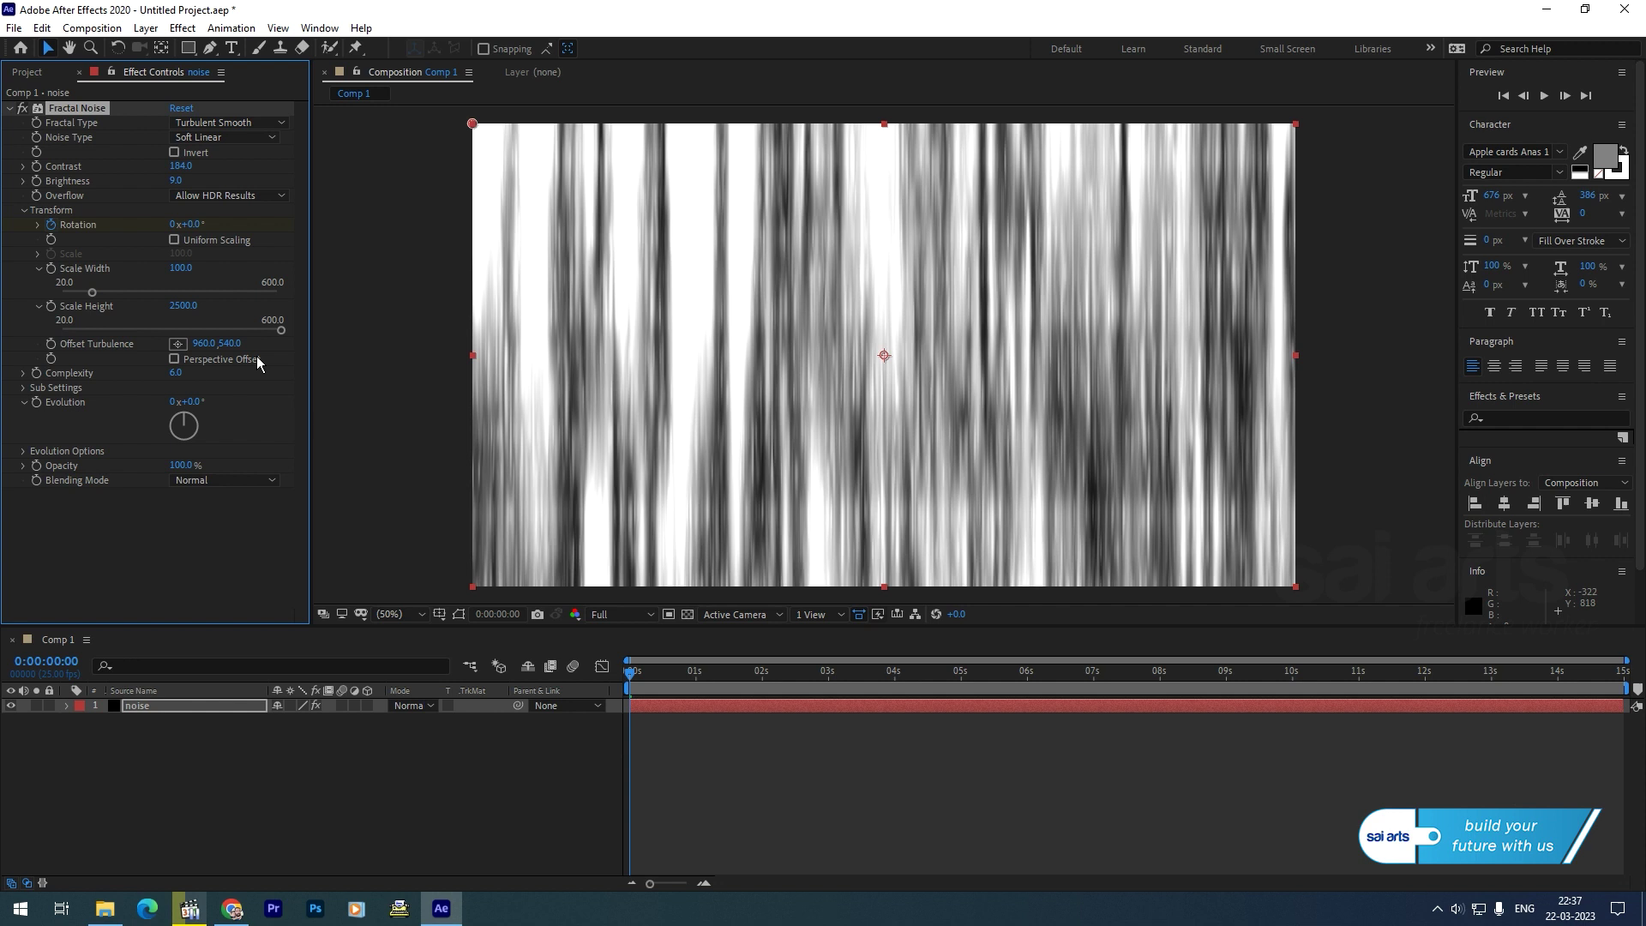
# Keyframe Offset Turbulence, setting its X value to 5758 at 10 seconds
pyautogui.moveTo(629, 672); pyautogui.dragTo(580, 676)
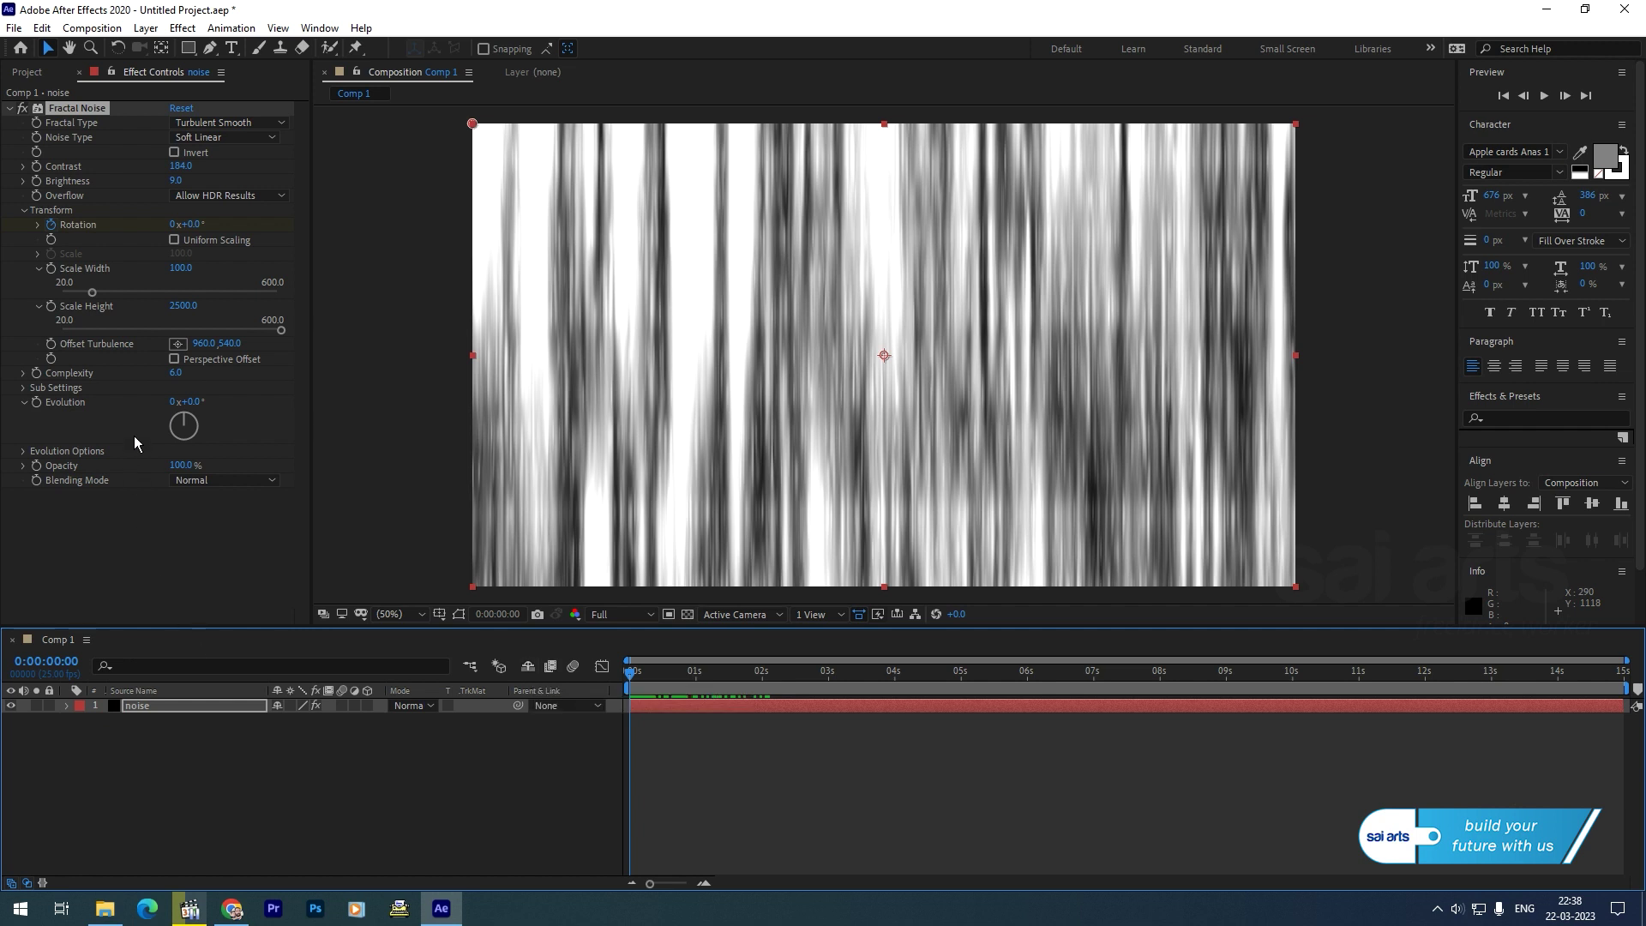
pyautogui.click(52, 344)
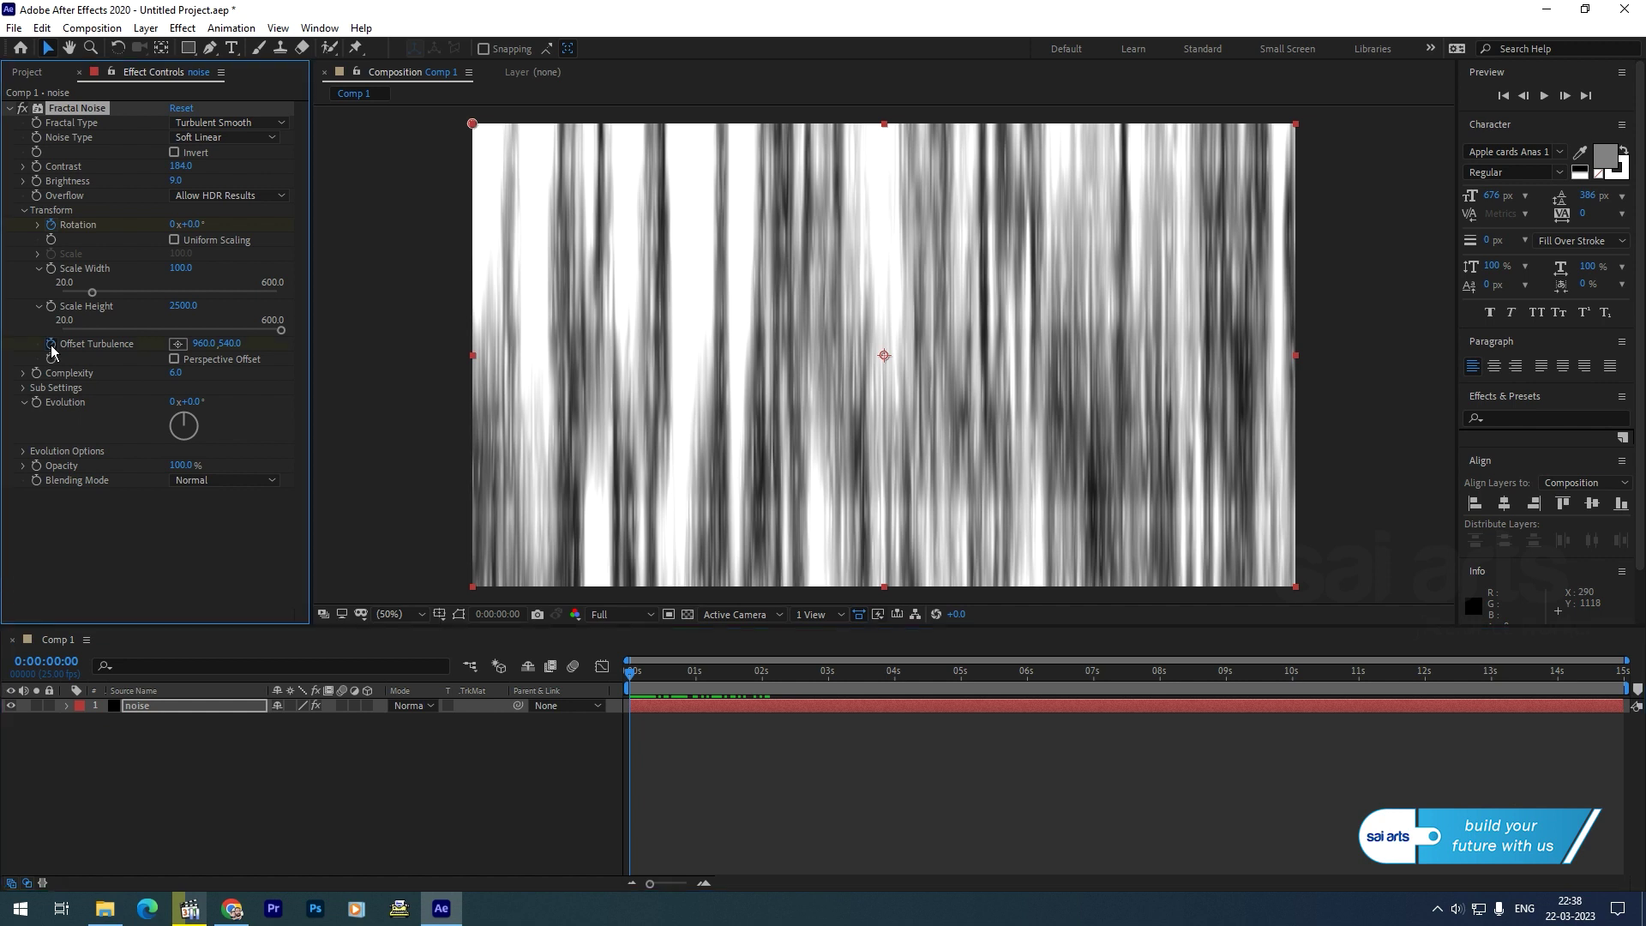
pyautogui.click(1288, 688)
pyautogui.click(1289, 684)
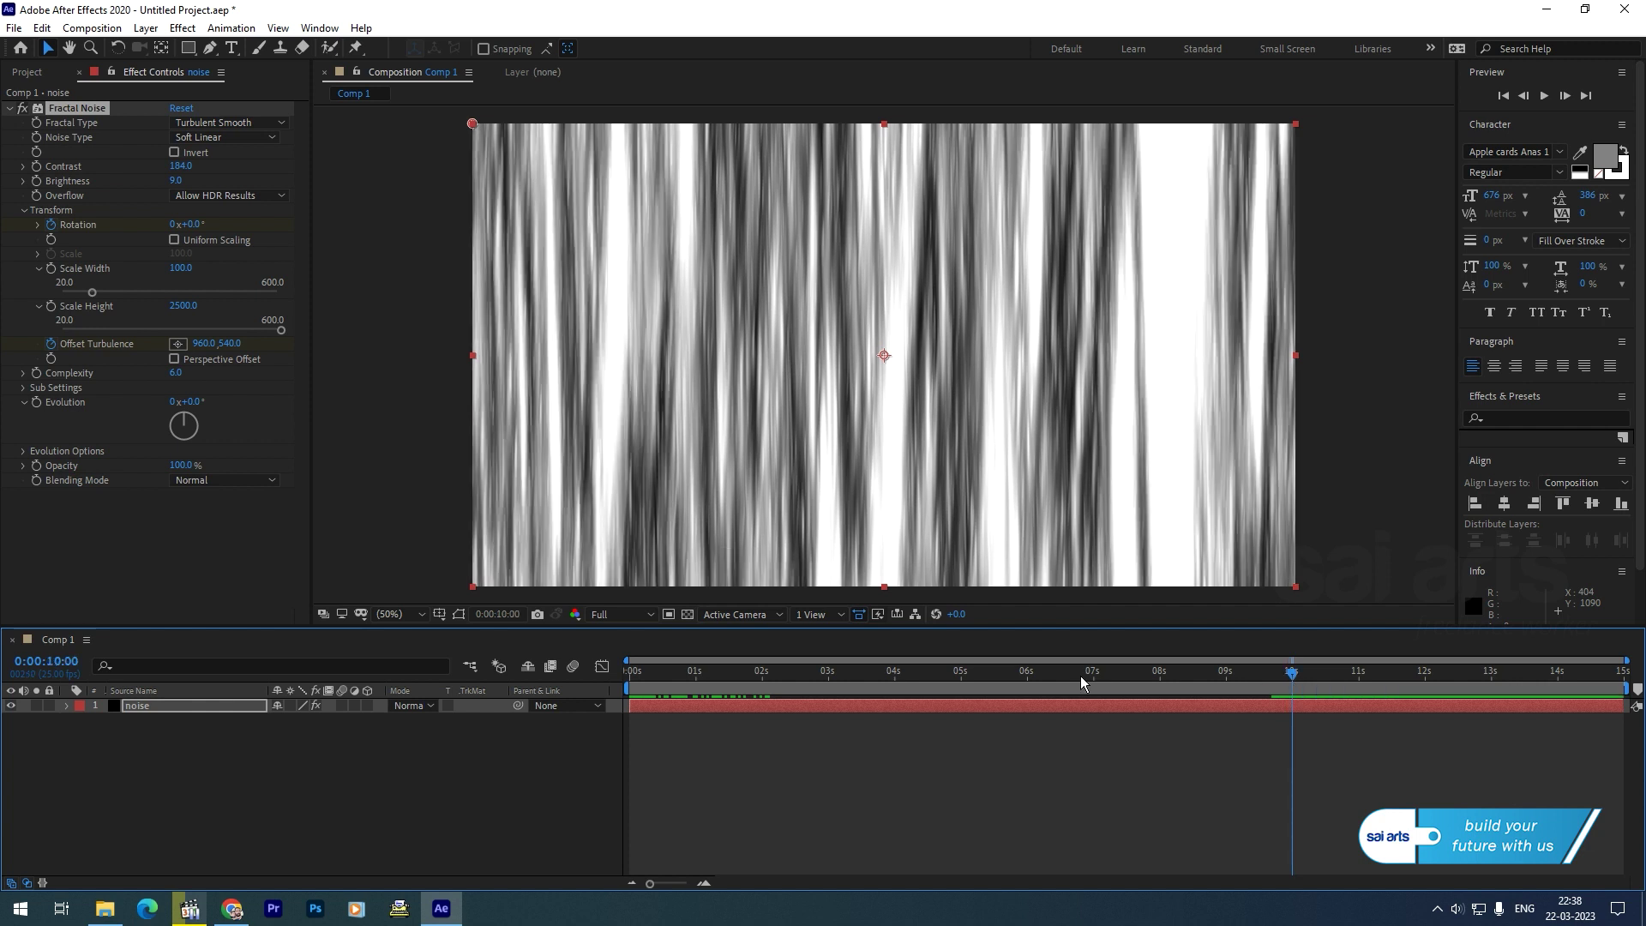
pyautogui.click(205, 344)
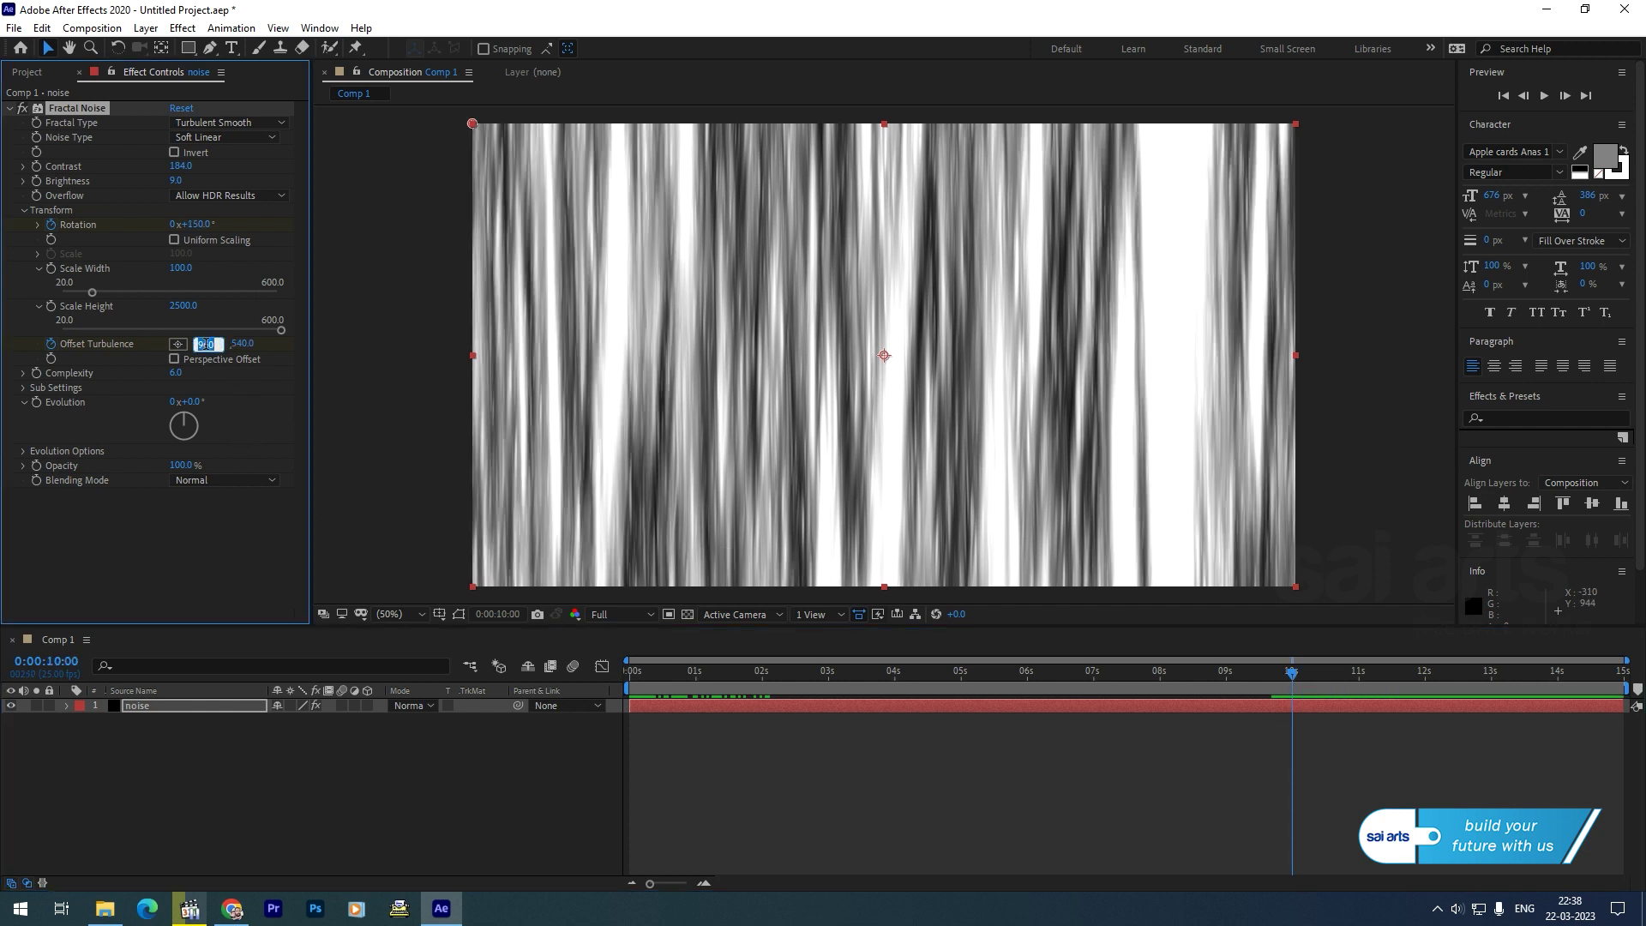
pyautogui.write('5758')
pyautogui.press('Return')
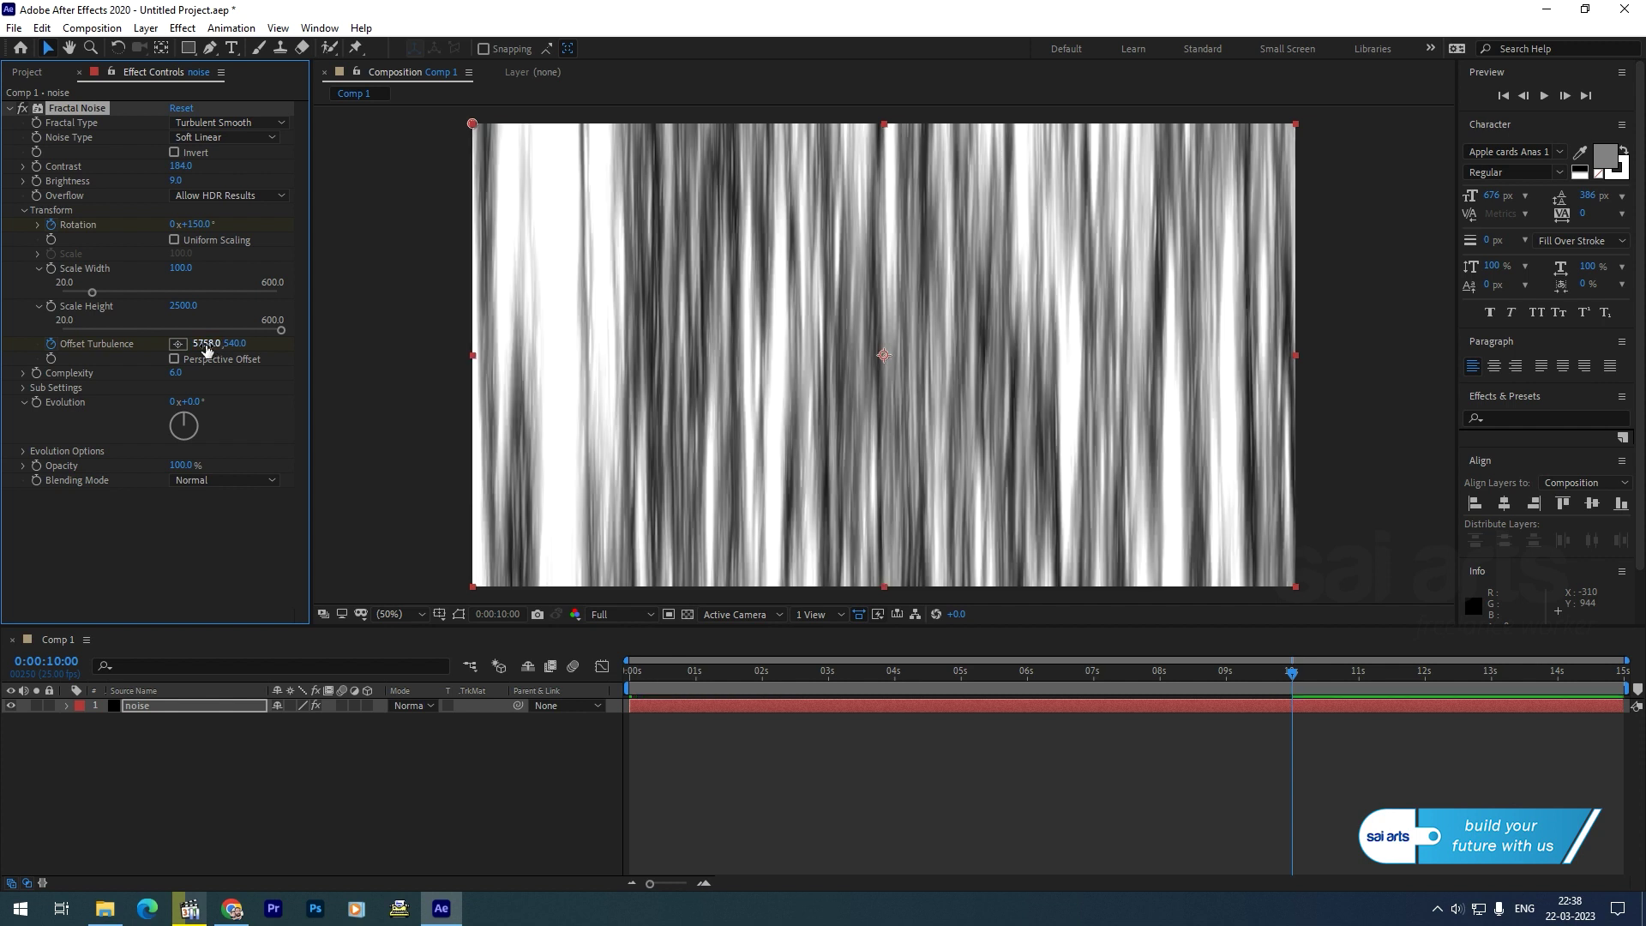
pyautogui.moveTo(641, 670)
pyautogui.mouseDown()
pyautogui.moveTo(919, 669)
pyautogui.moveTo(608, 667)
pyautogui.mouseUp()
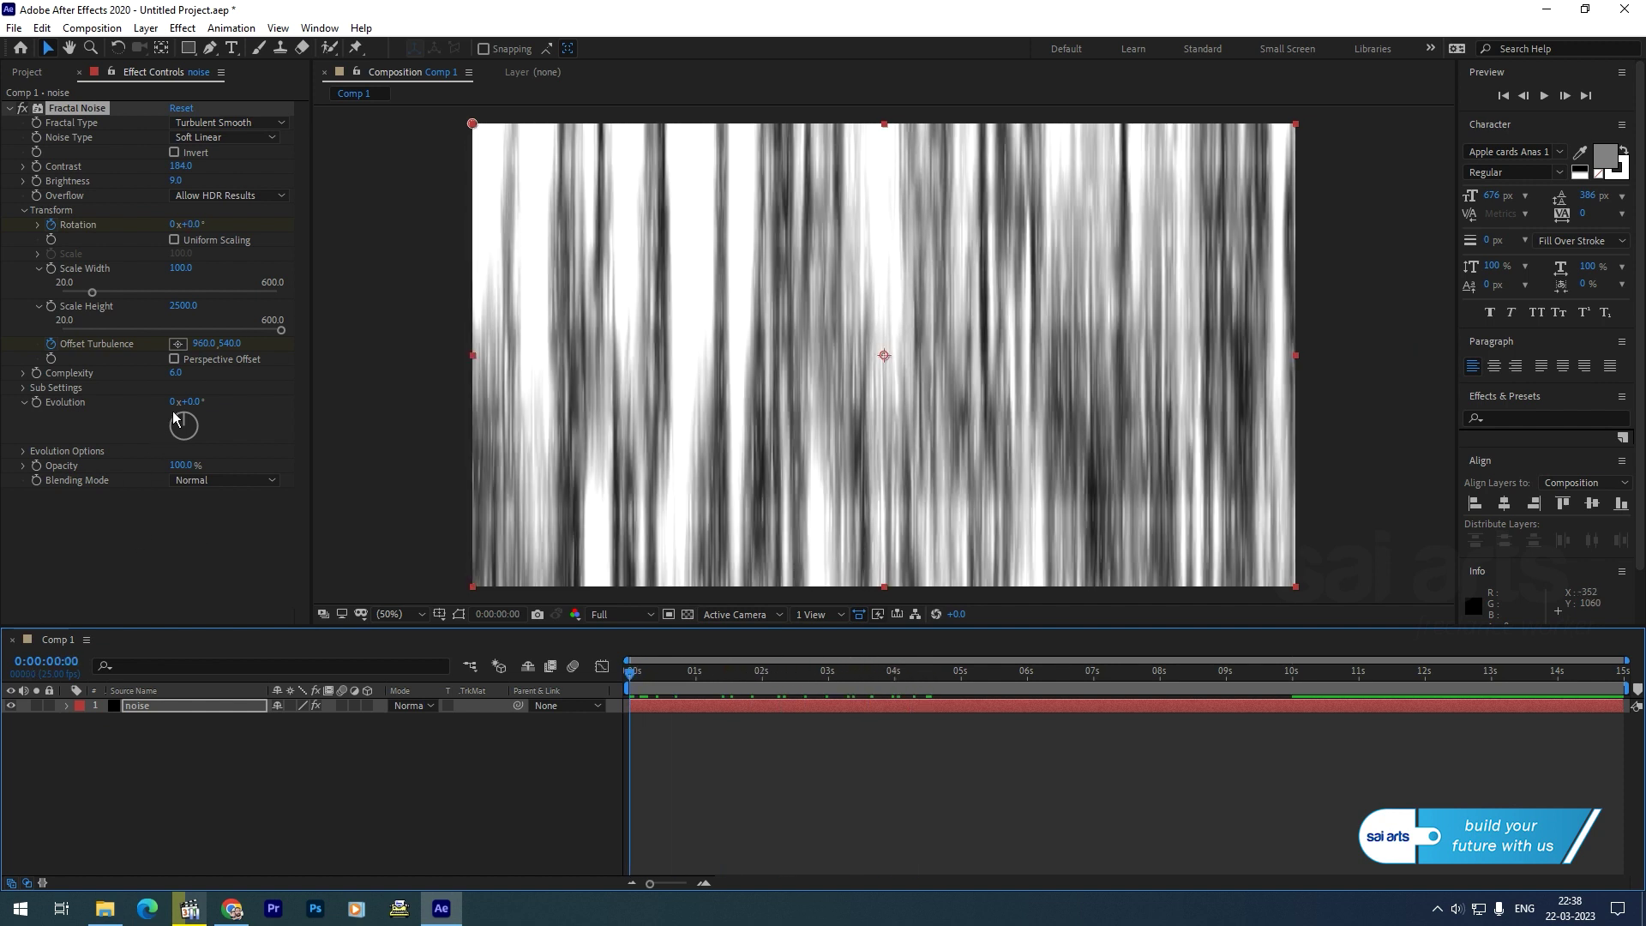
# Reduce the Fractal Noise Complexity to 2
pyautogui.click(182, 372)
pyautogui.write('2')
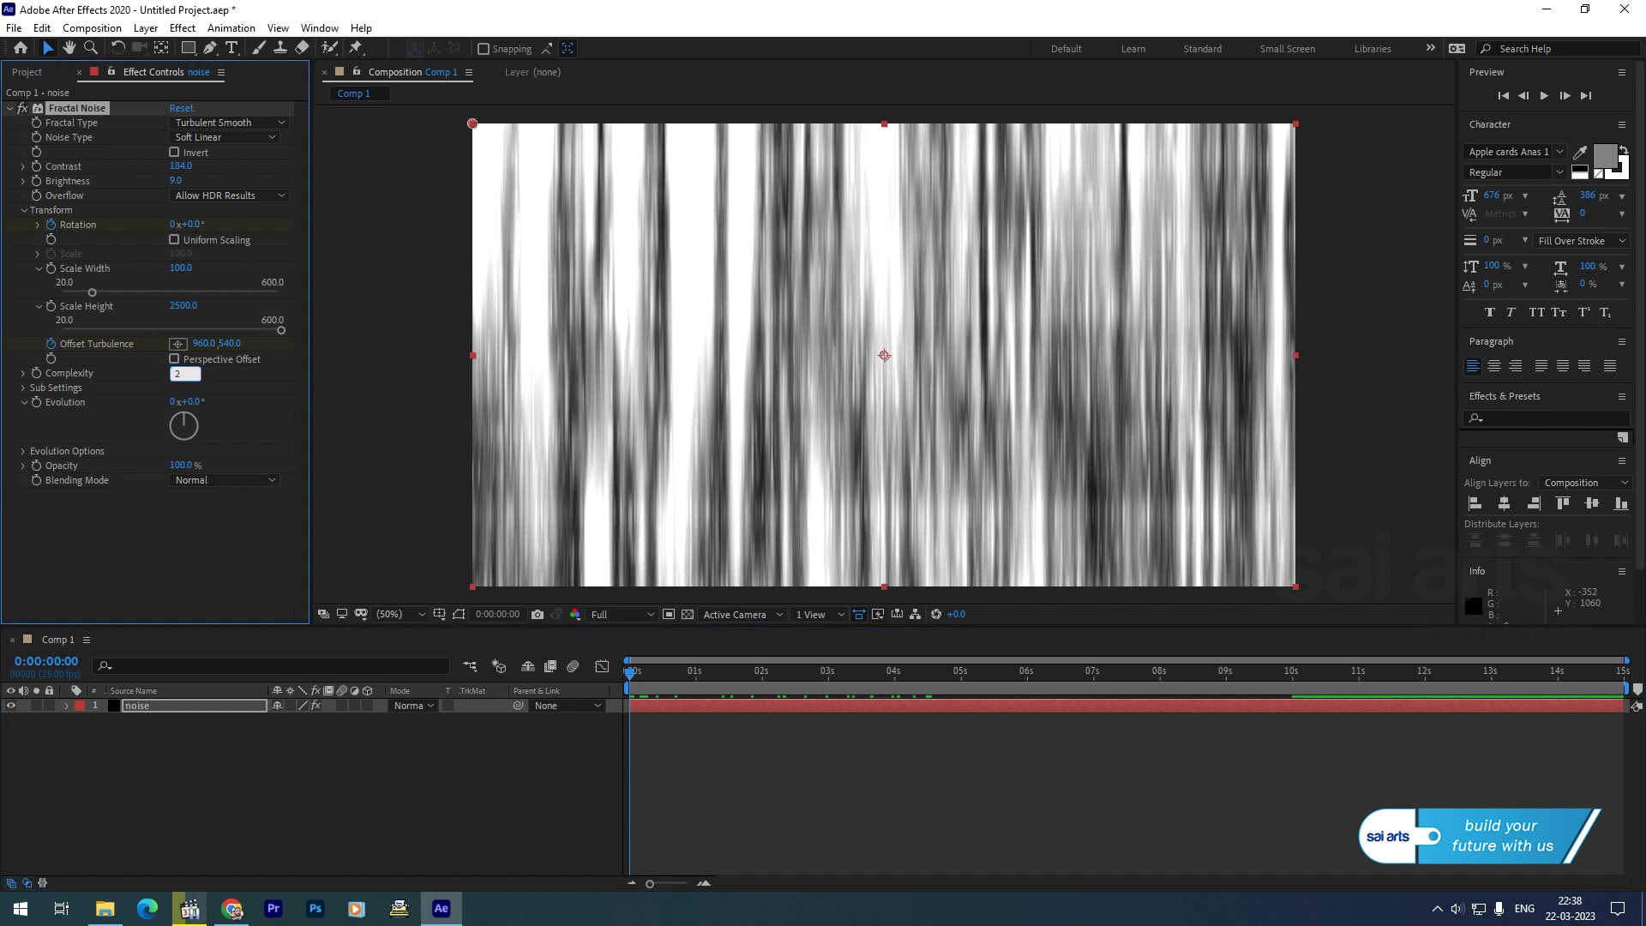
pyautogui.press('Return')
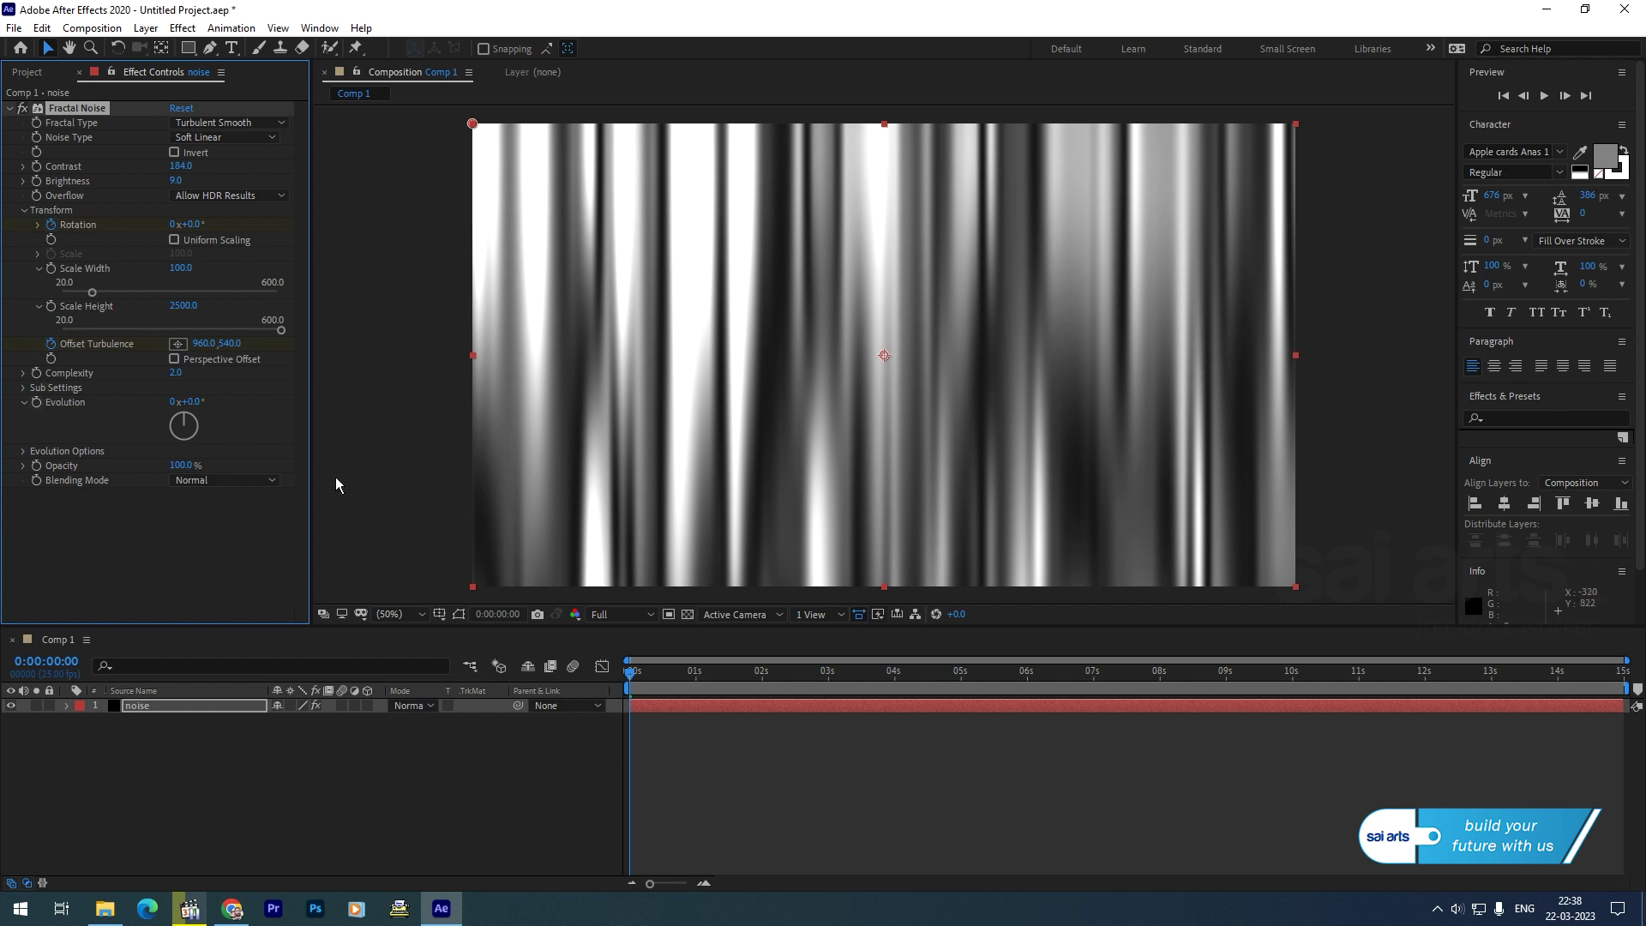
# Add the expression time*75 to Evolution and preview the animated streaks
pyautogui.keyDown('alt'); pyautogui.click(34, 403); pyautogui.keyUp('alt')
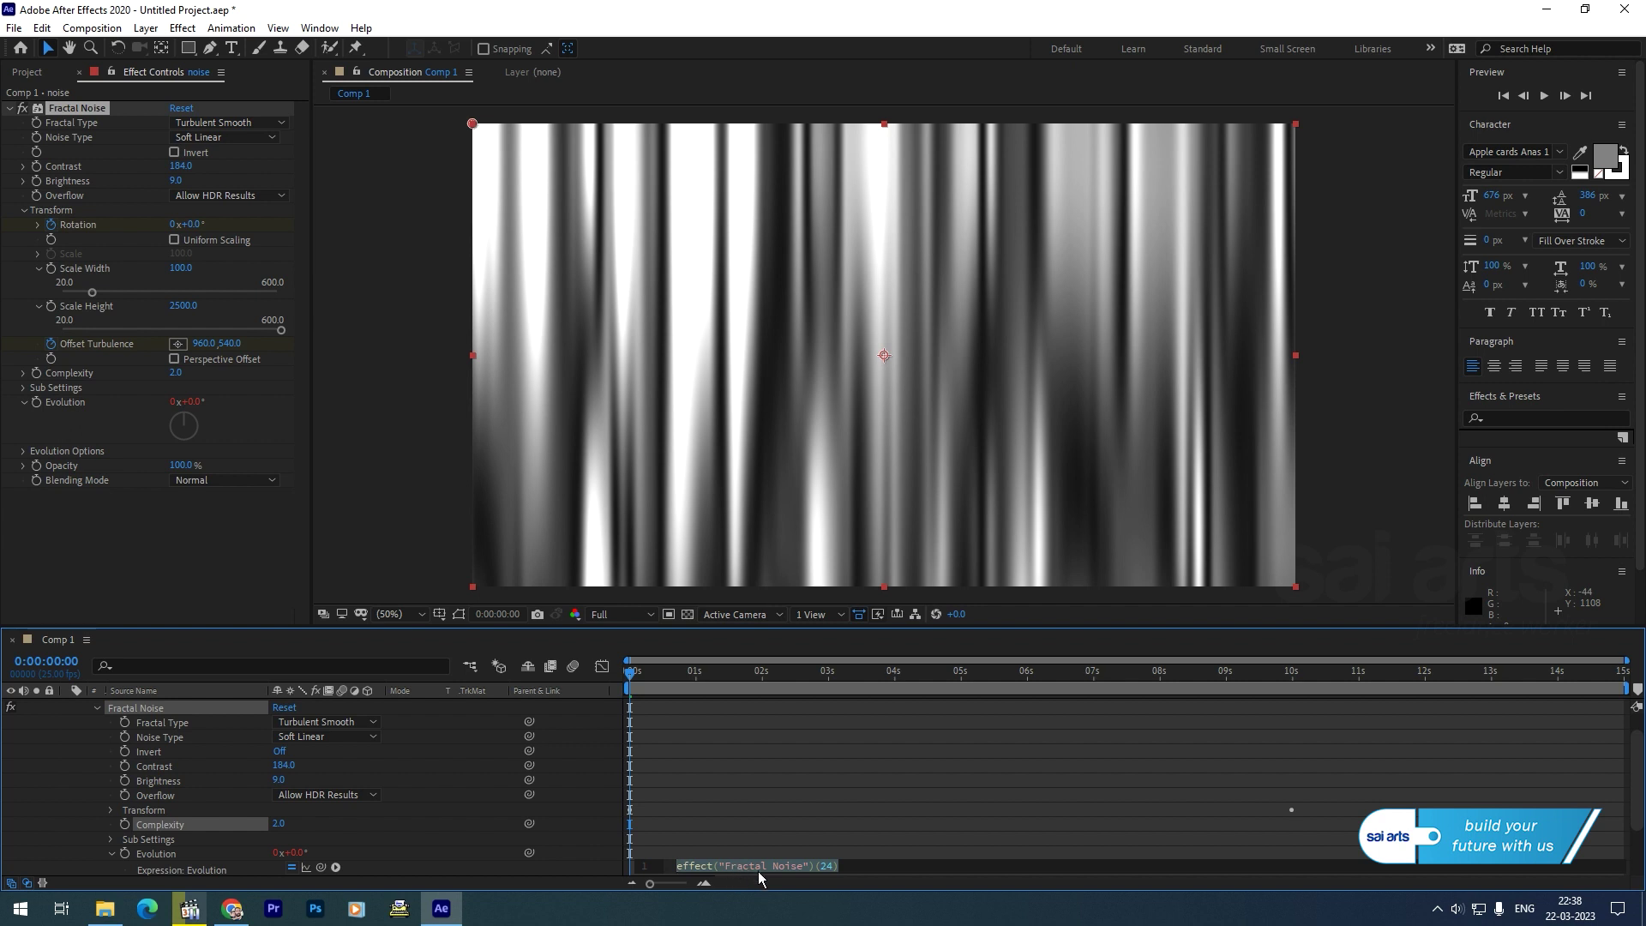
pyautogui.write('time')
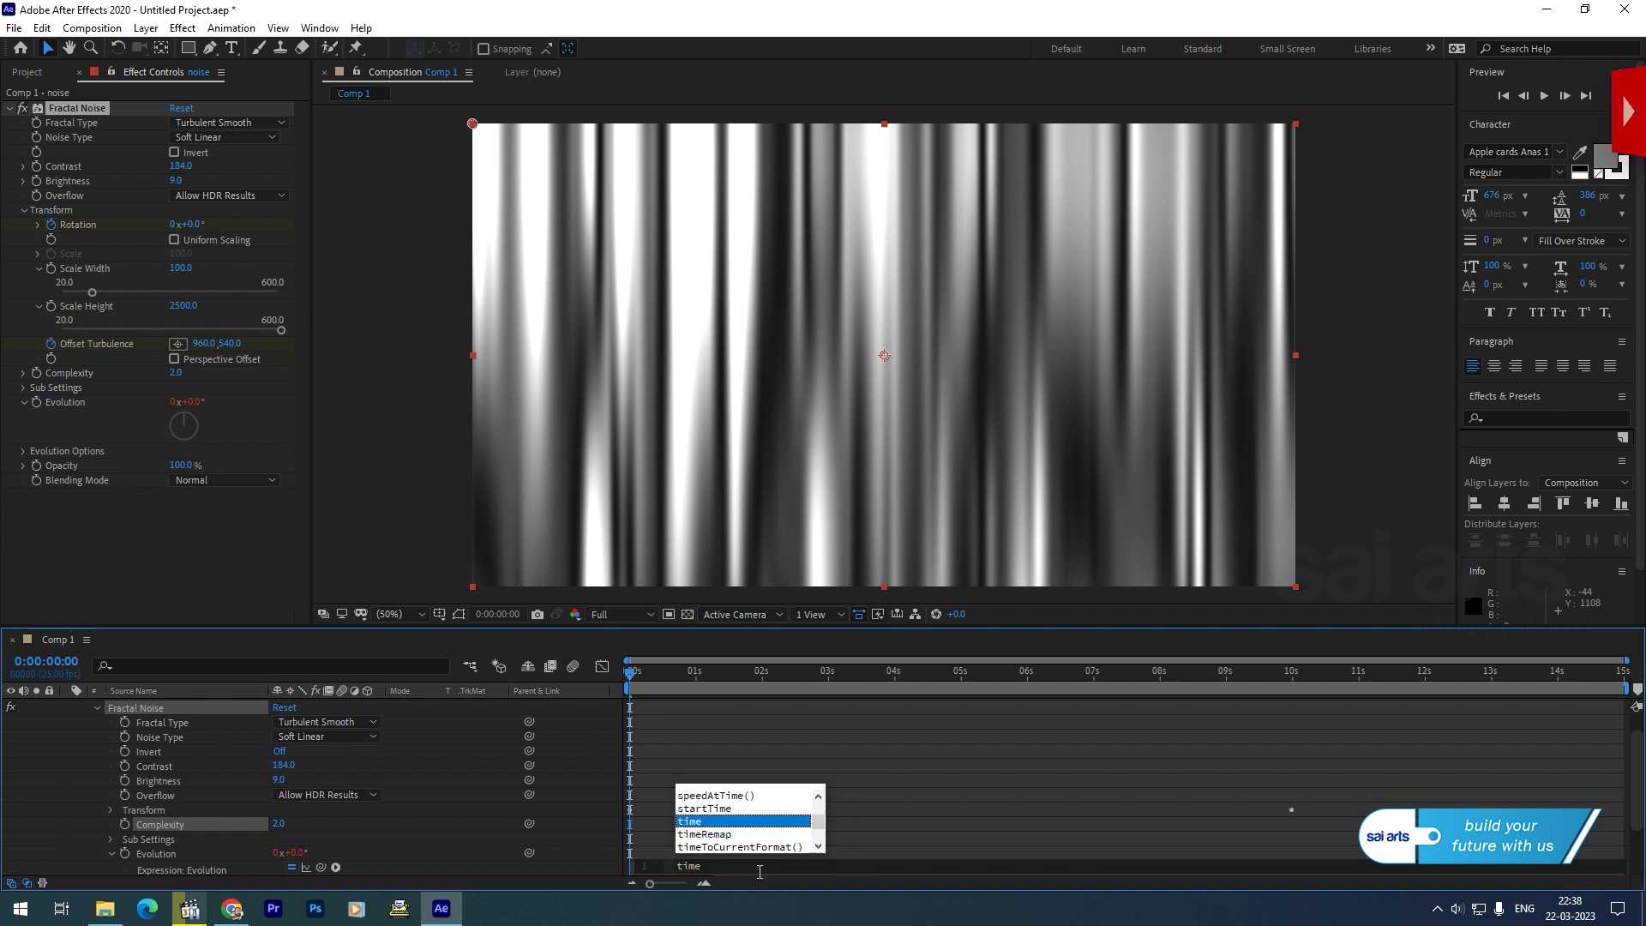
pyautogui.write('*')
pyautogui.write('75')
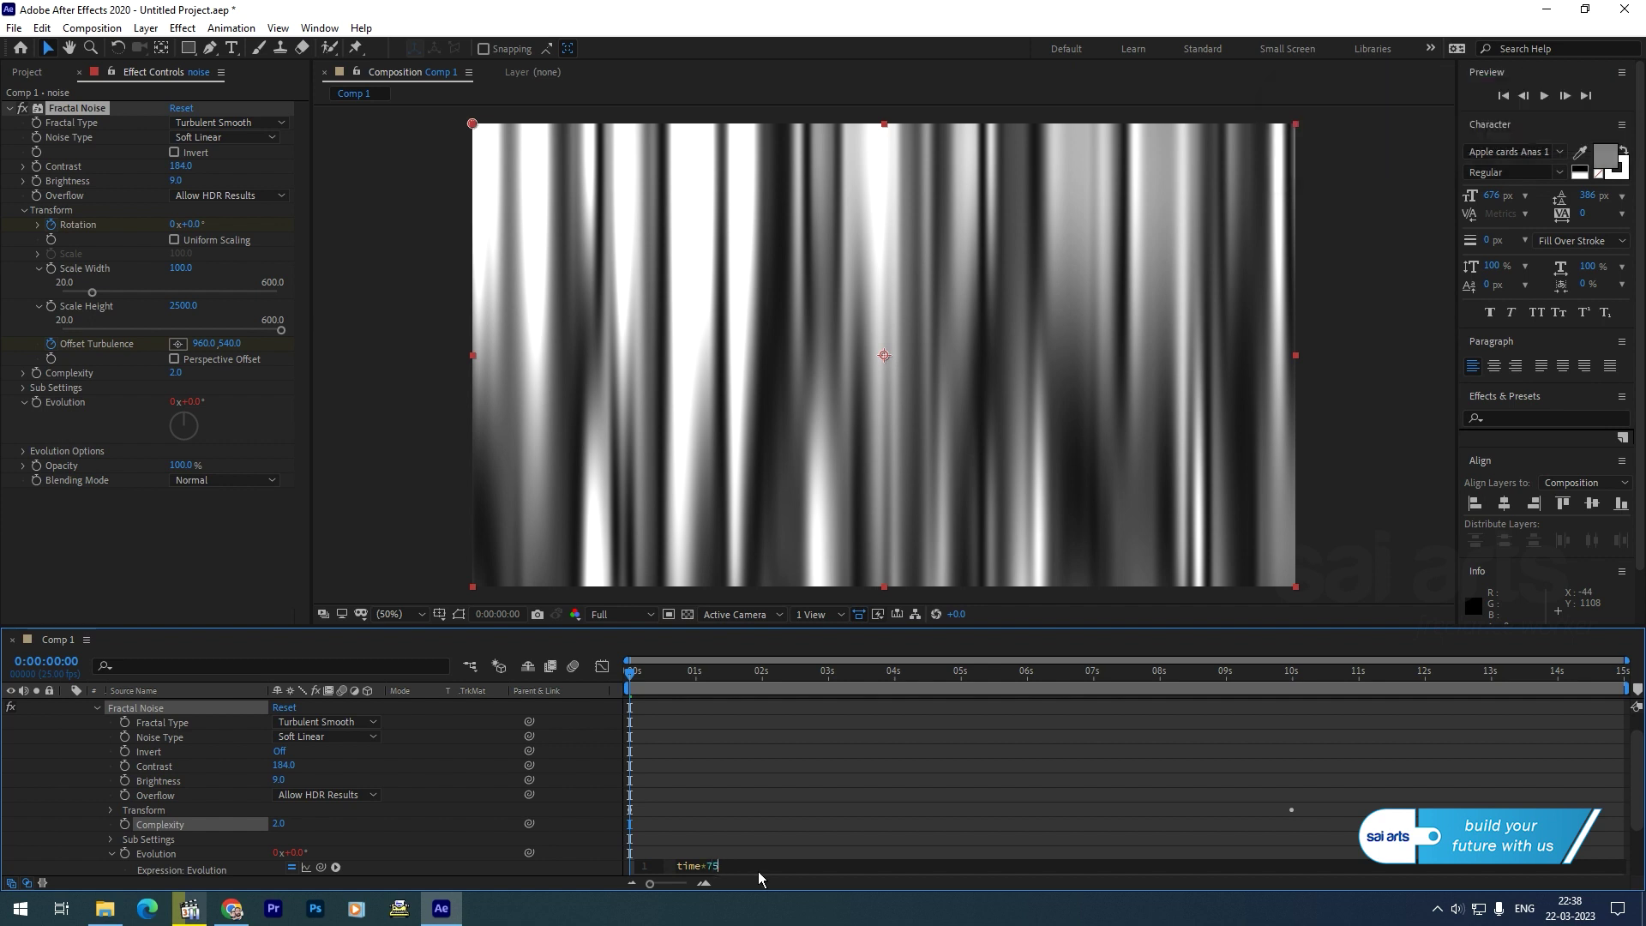
pyautogui.press('KP_Enter')
pyautogui.press('space')
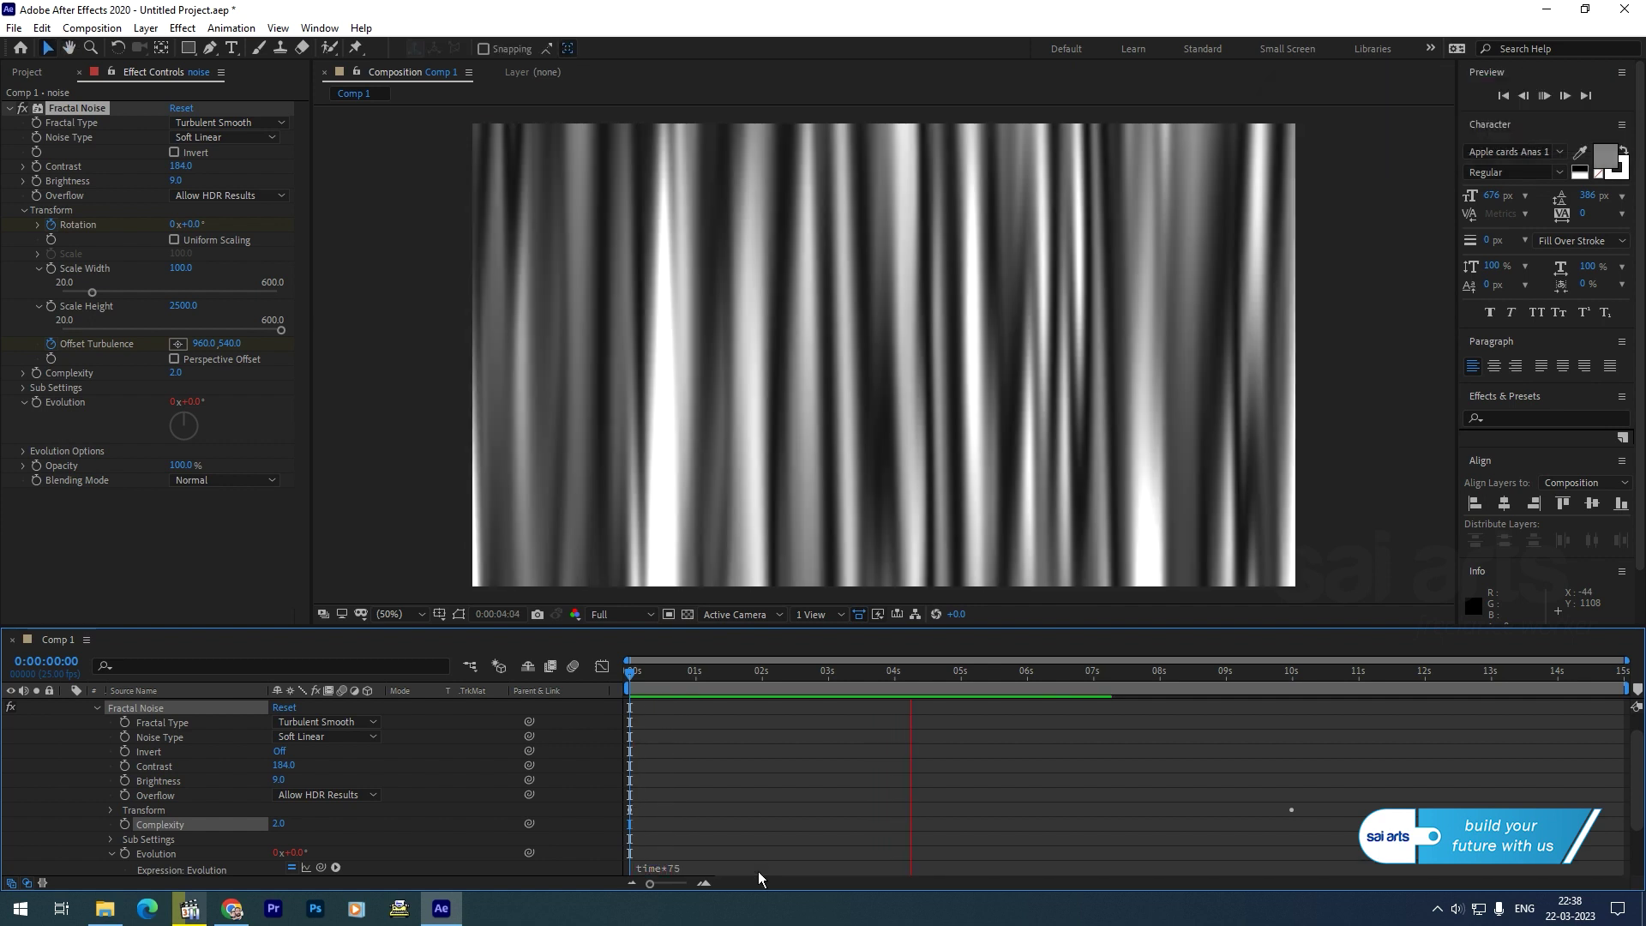
pyautogui.press('space')
pyautogui.moveTo(735, 681); pyautogui.dragTo(647, 694)
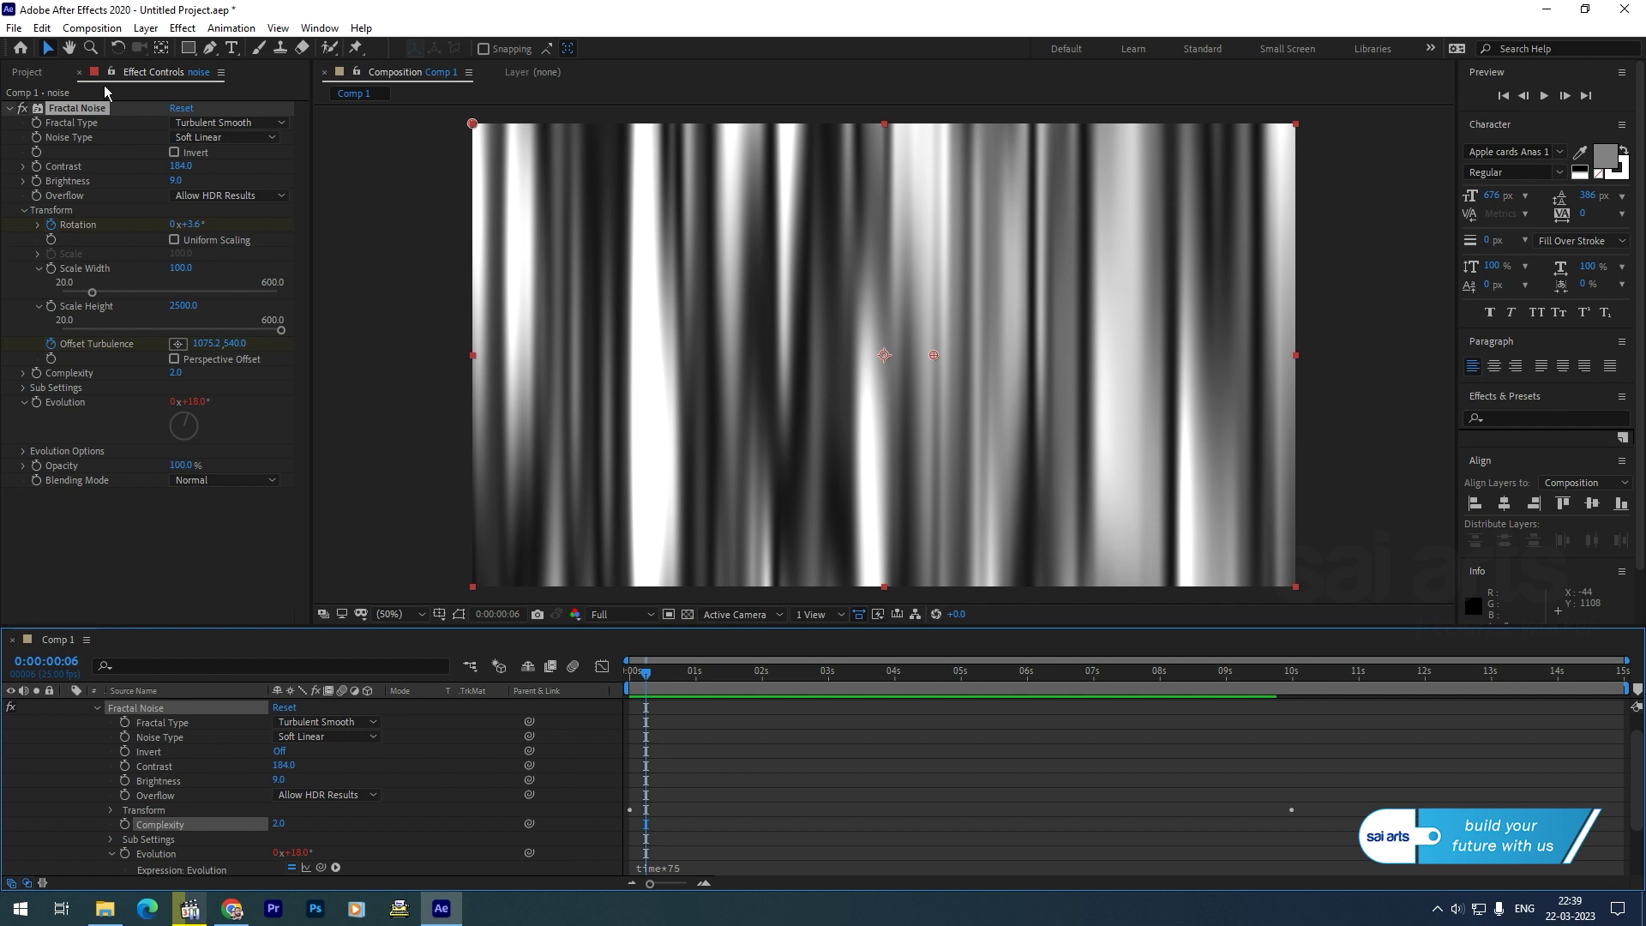
# Create a 1920×1080 Comp 2 from the Composition menu and add an empty text layer
pyautogui.click(100, 33)
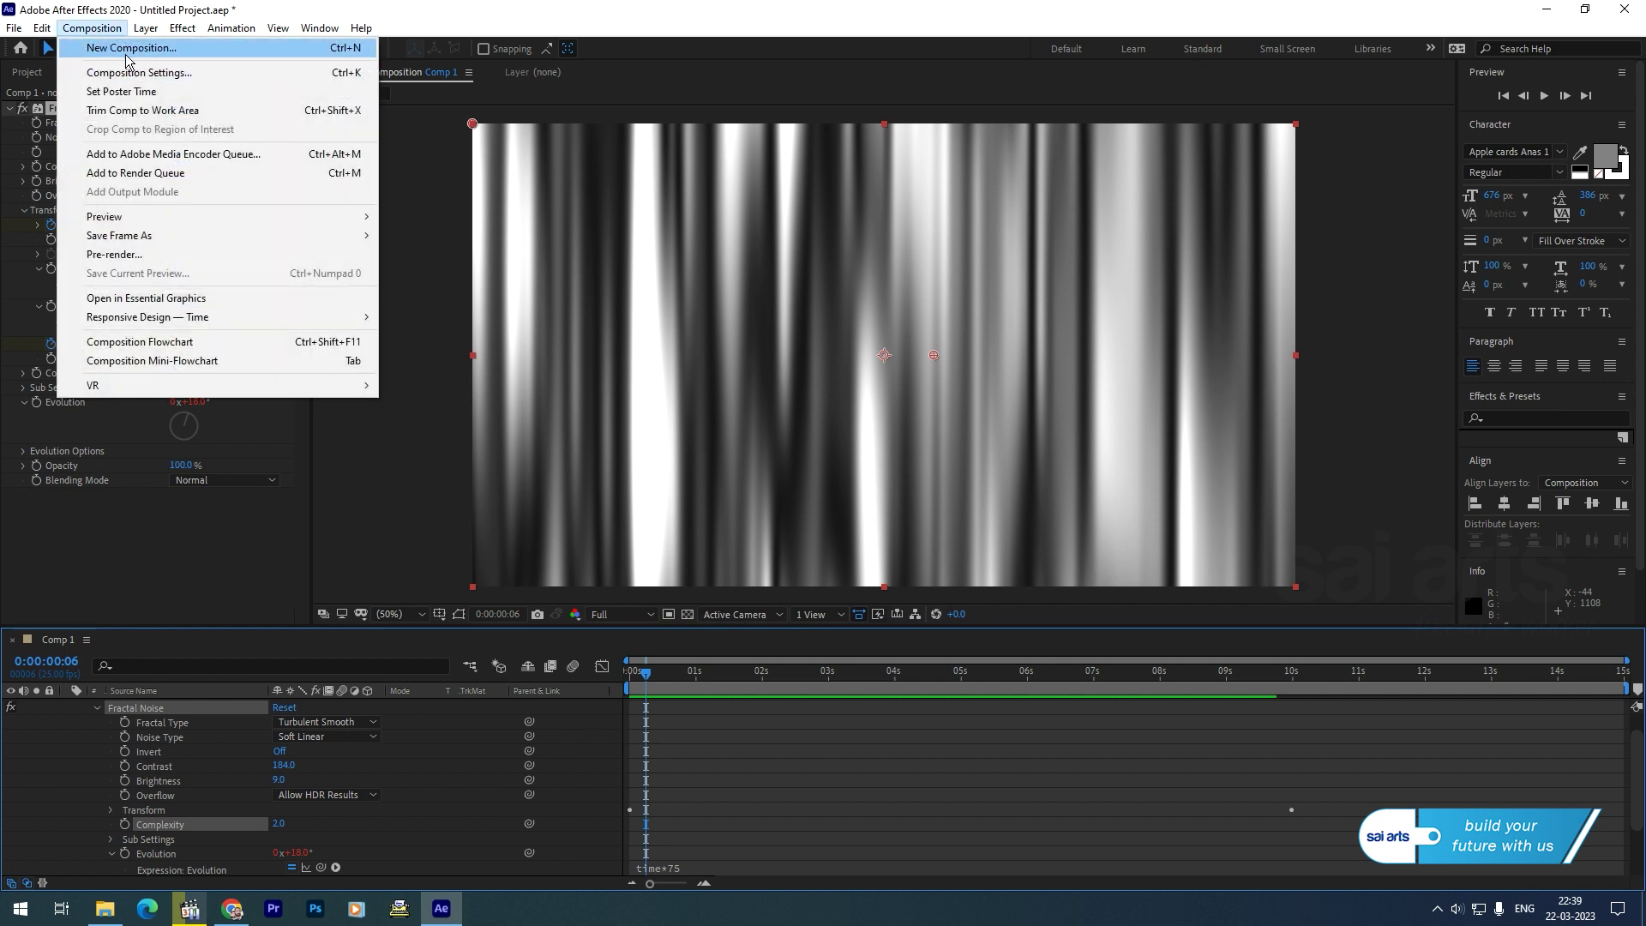
pyautogui.click(131, 48)
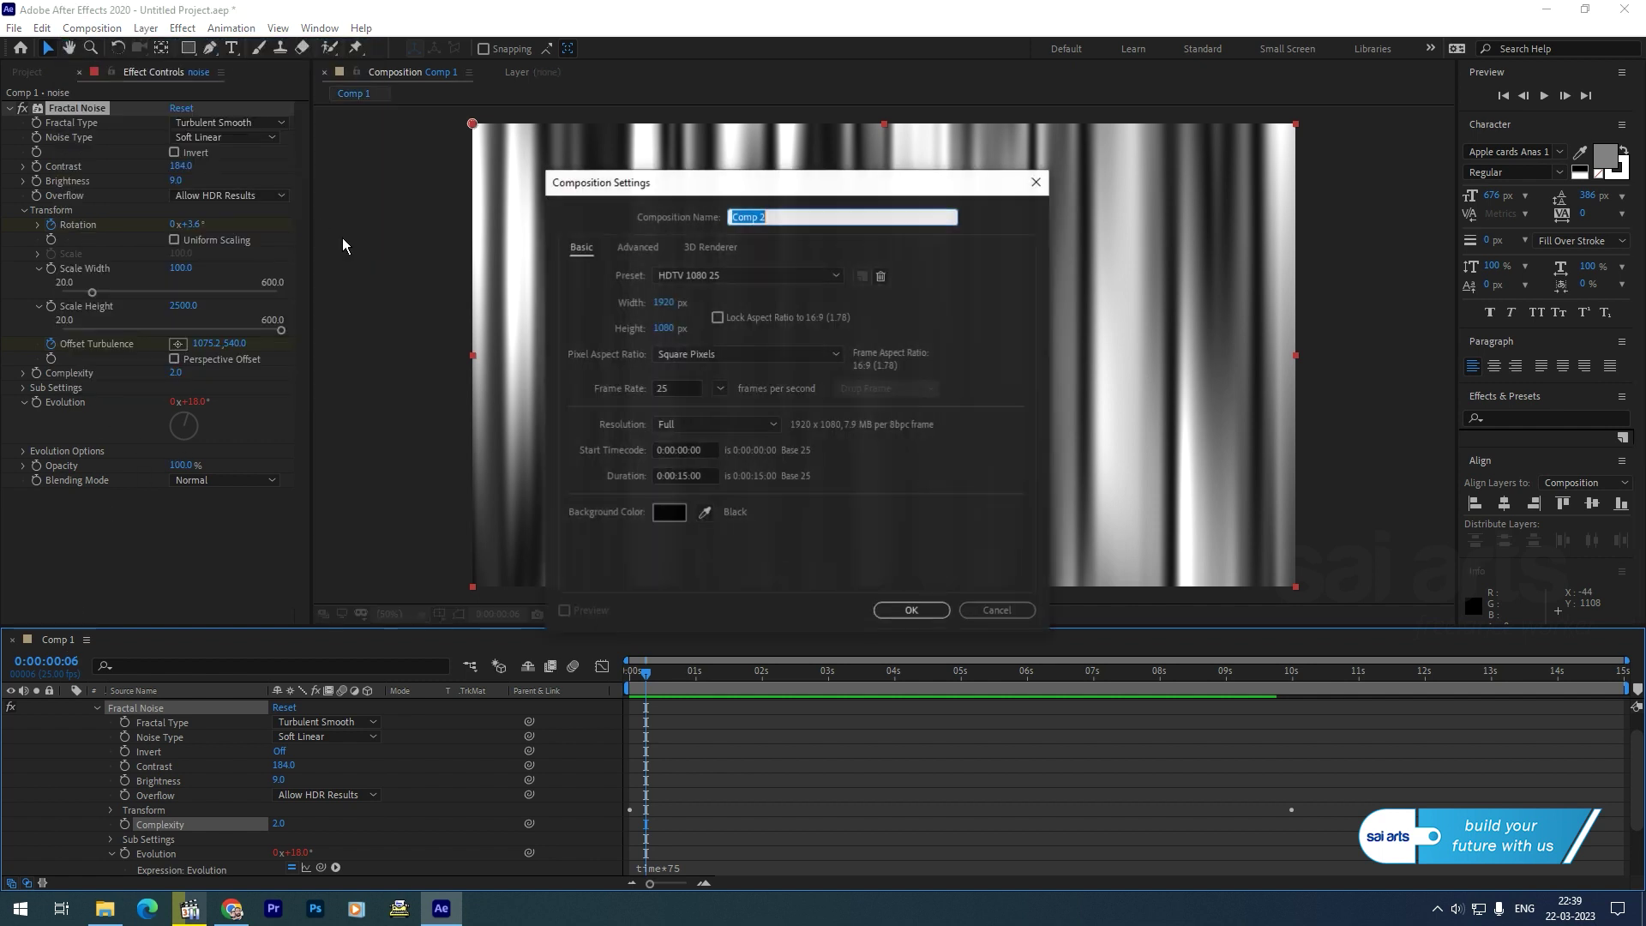
pyautogui.click(909, 610)
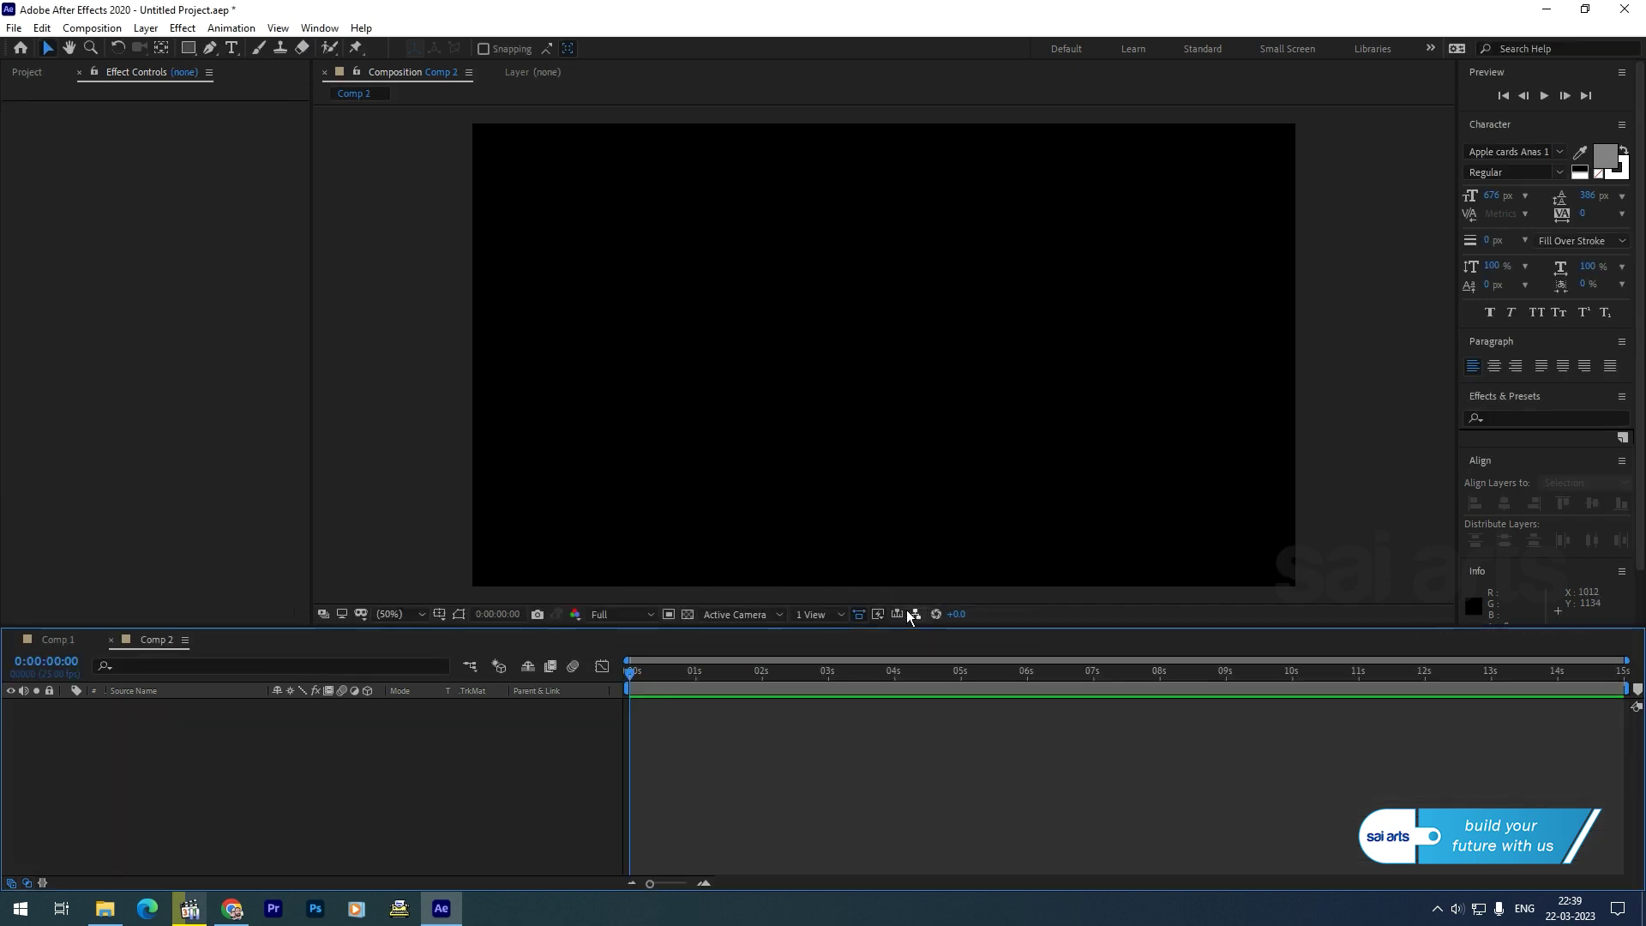
pyautogui.rightClick(187, 757)
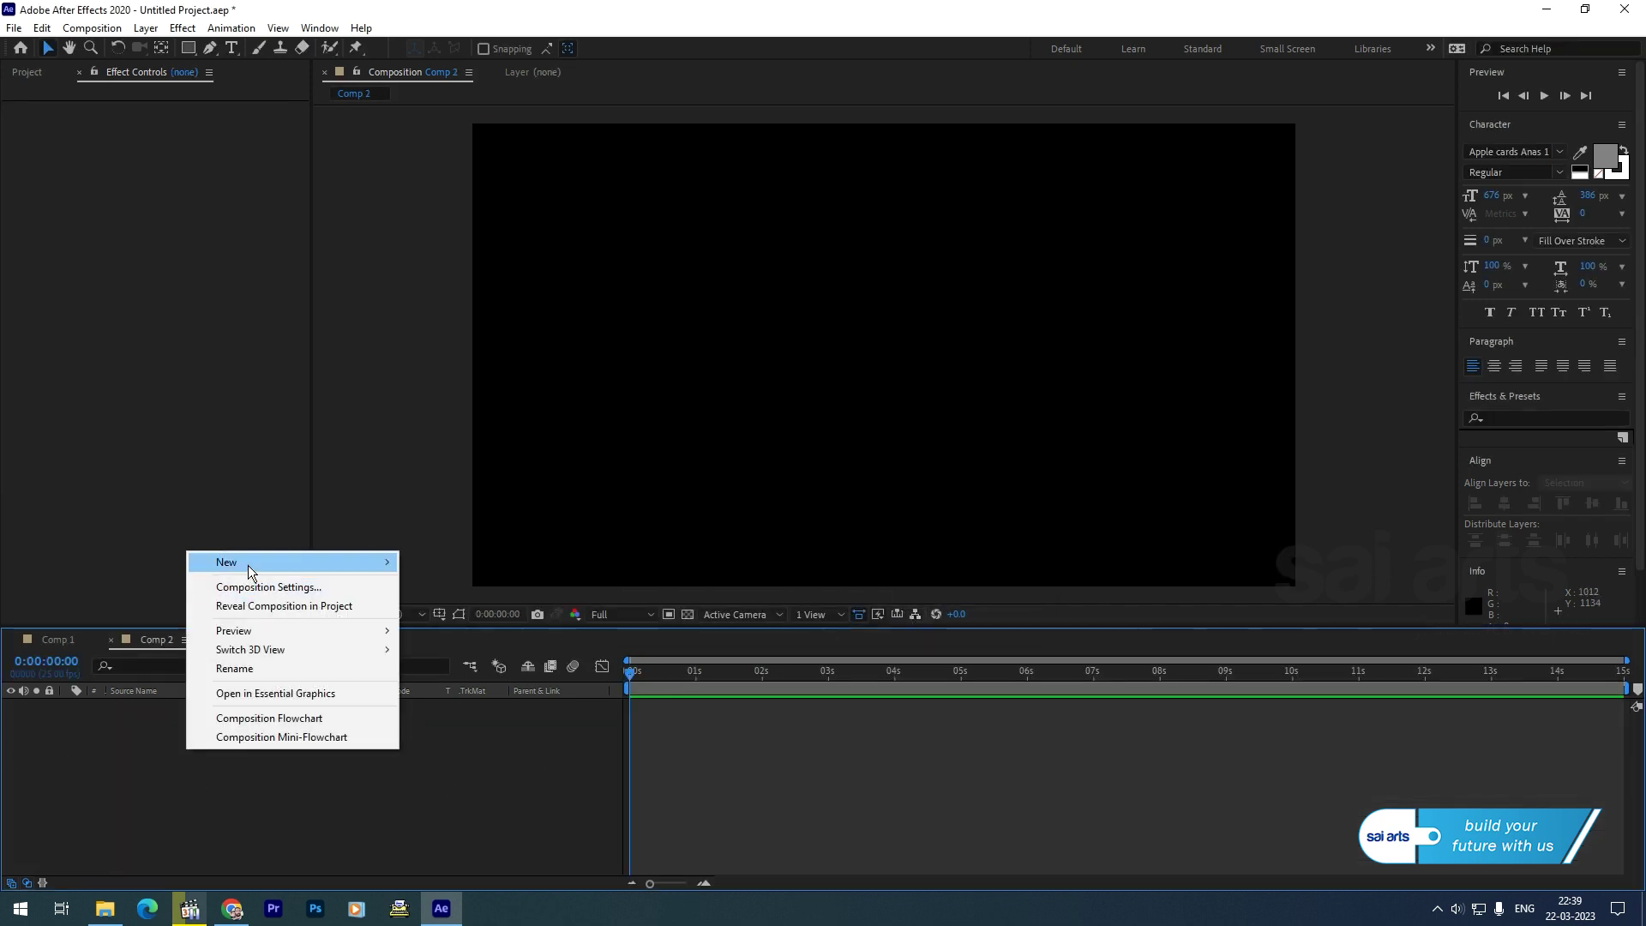
pyautogui.moveTo(374, 568)
pyautogui.click(468, 592)
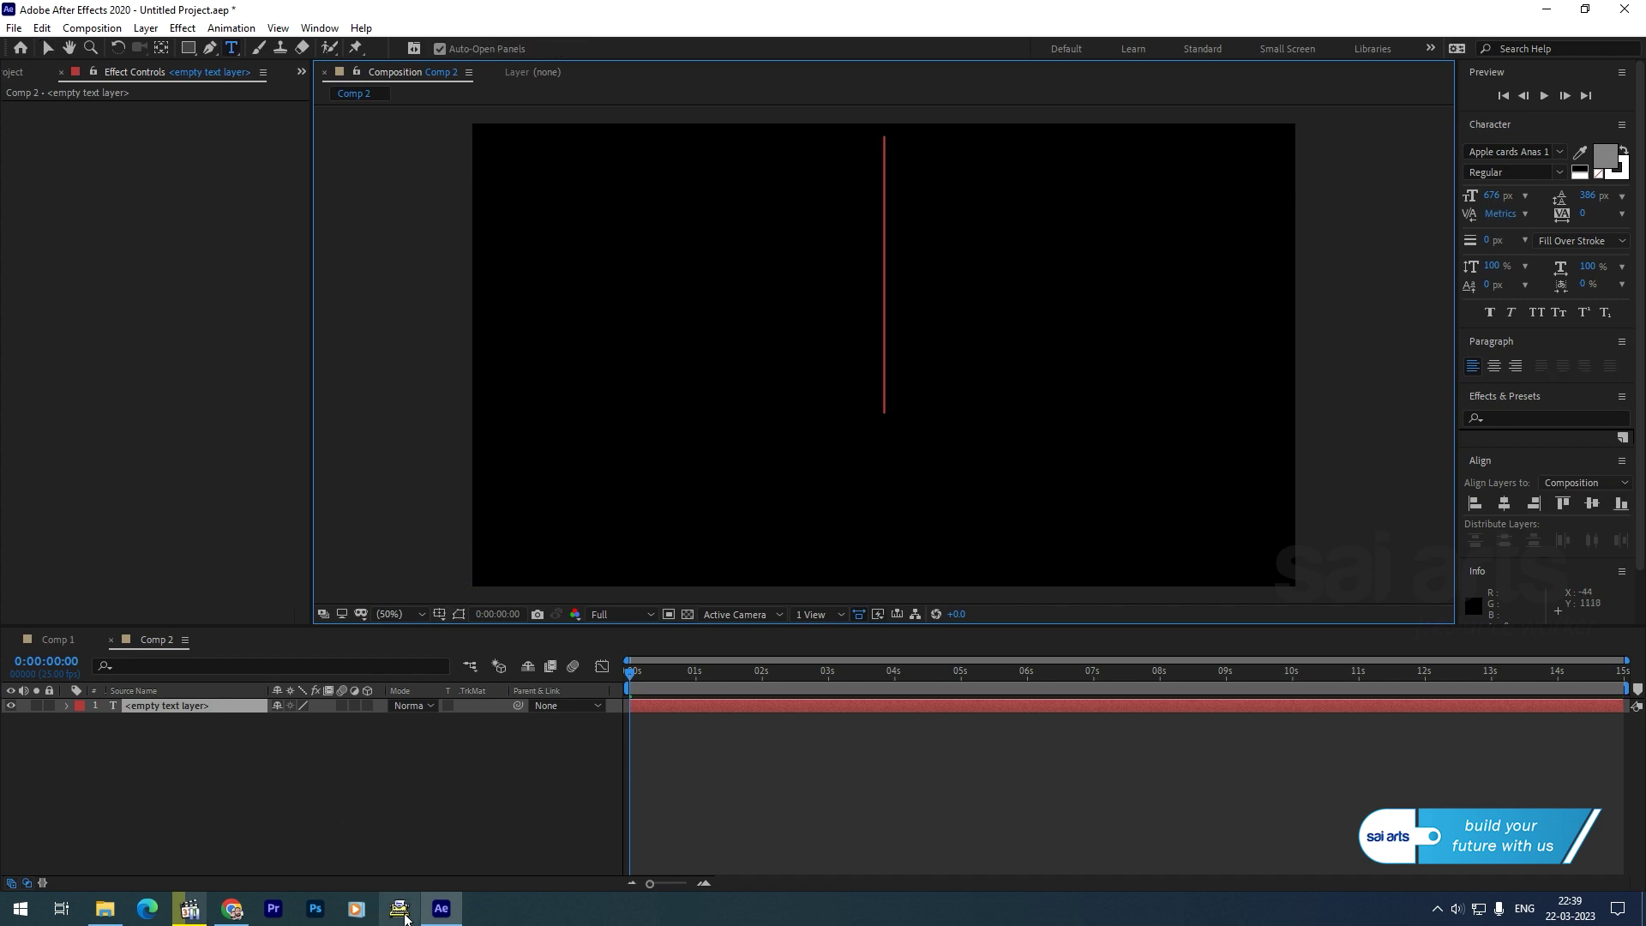
pyautogui.click(402, 914)
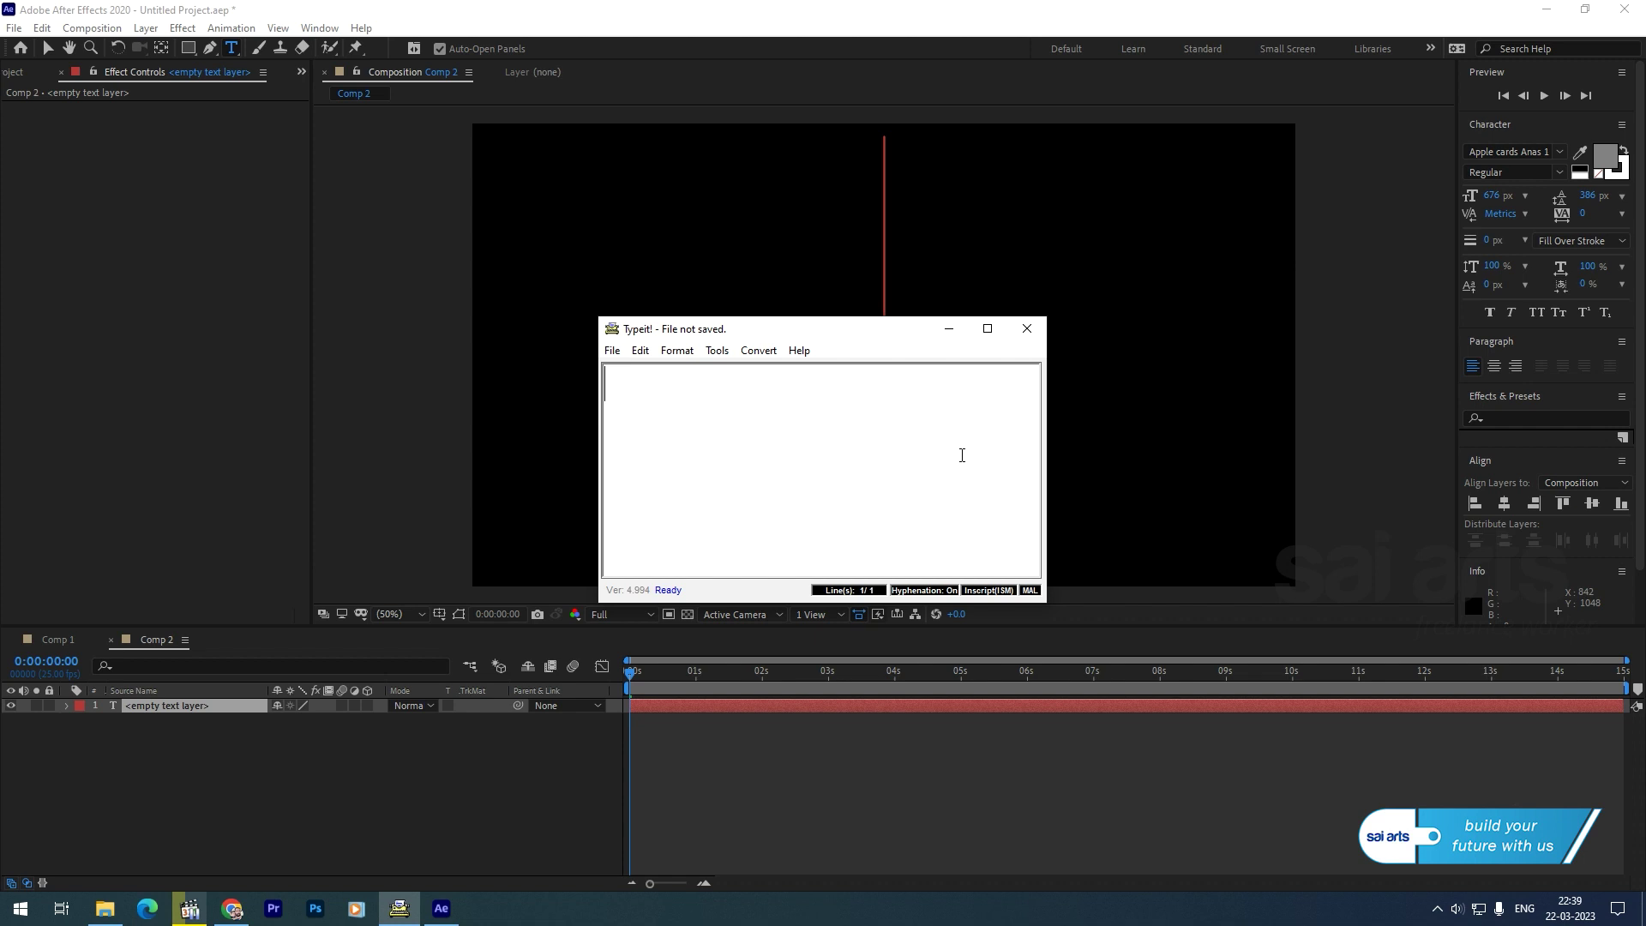
# Type the Malayalam word മഹോത്സവം in TypeIt and select all of it
pyautogui.write('ഉ')
pyautogui.write('ഹോത്സ')
pyautogui.write('വം')
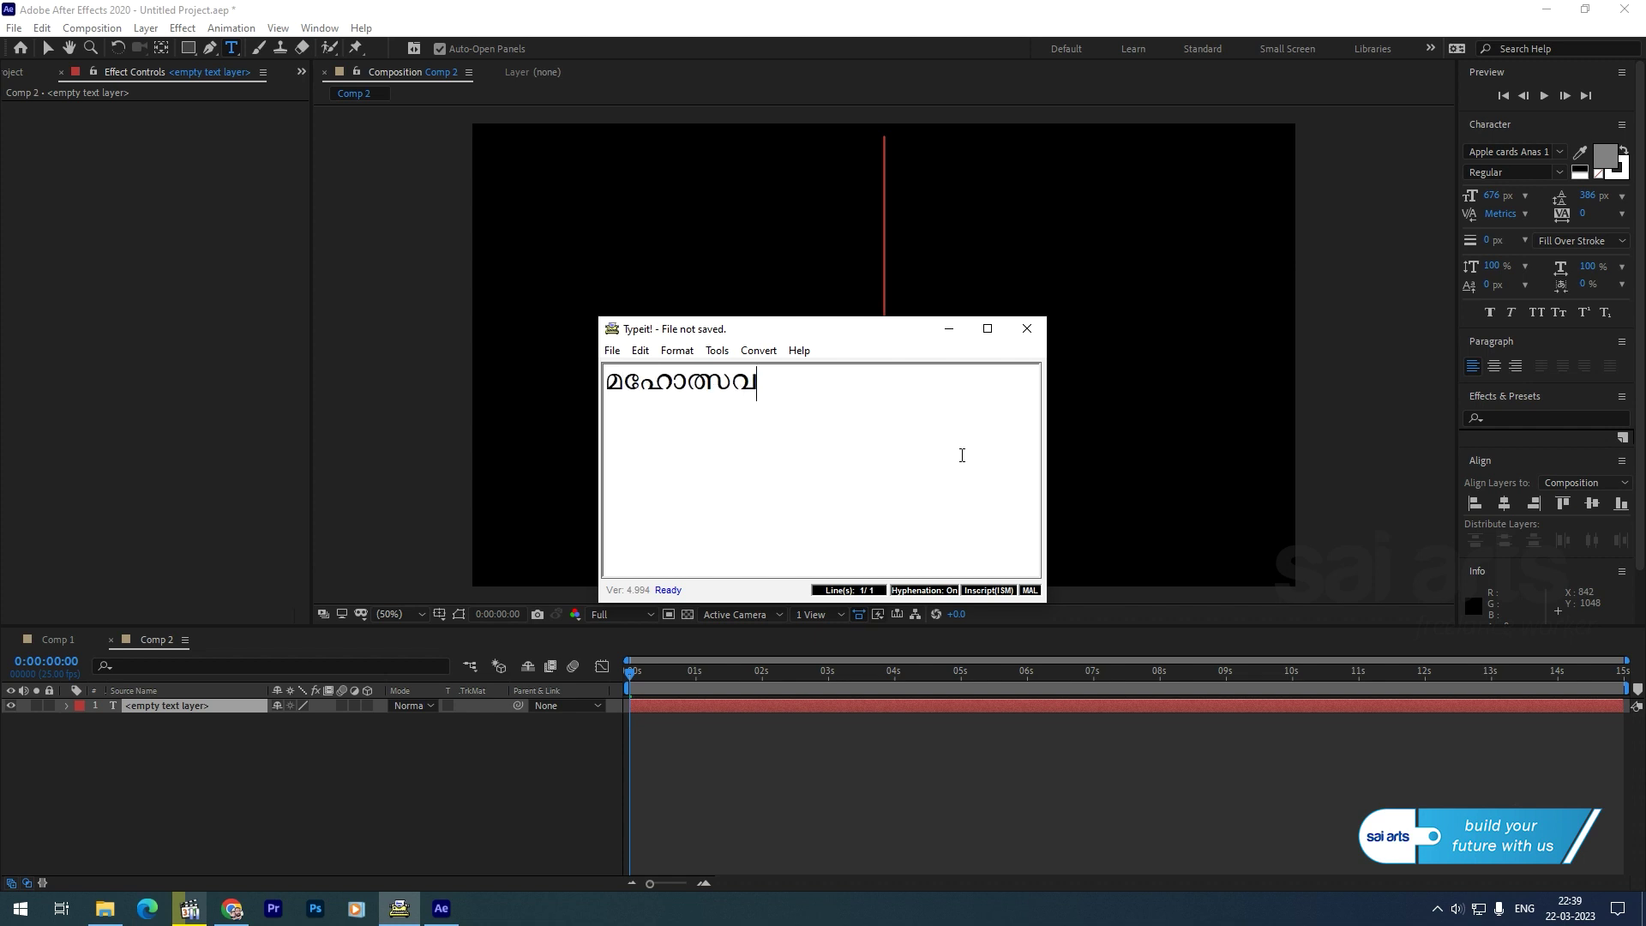
pyautogui.hotkey('ctrl', 'a')
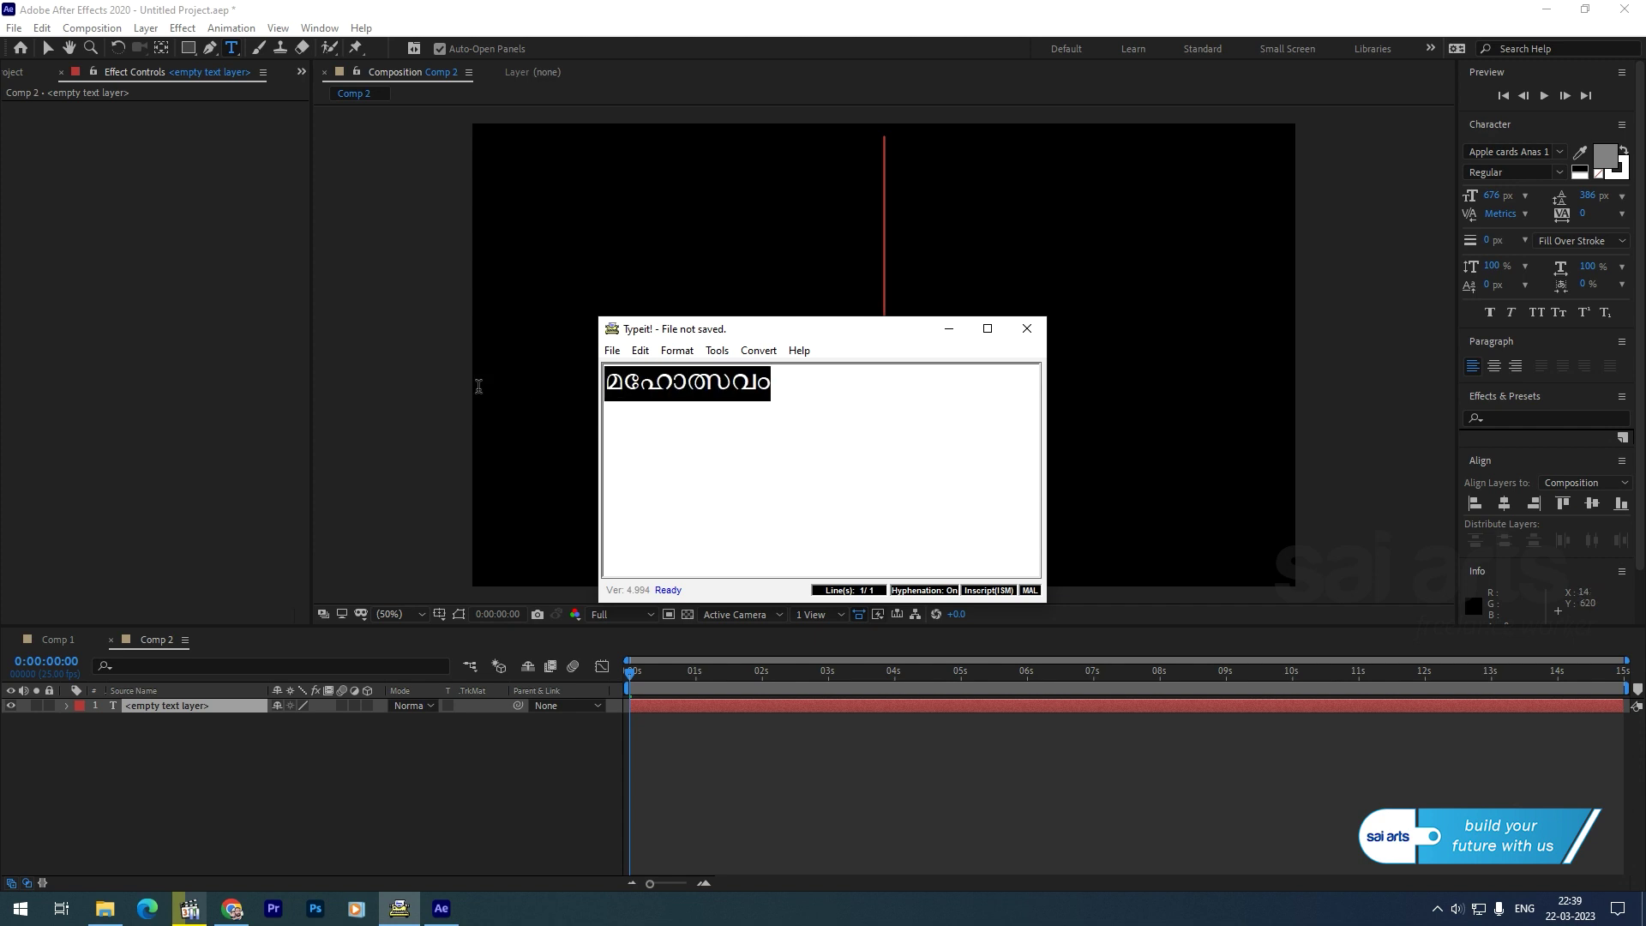
pyautogui.click(896, 9)
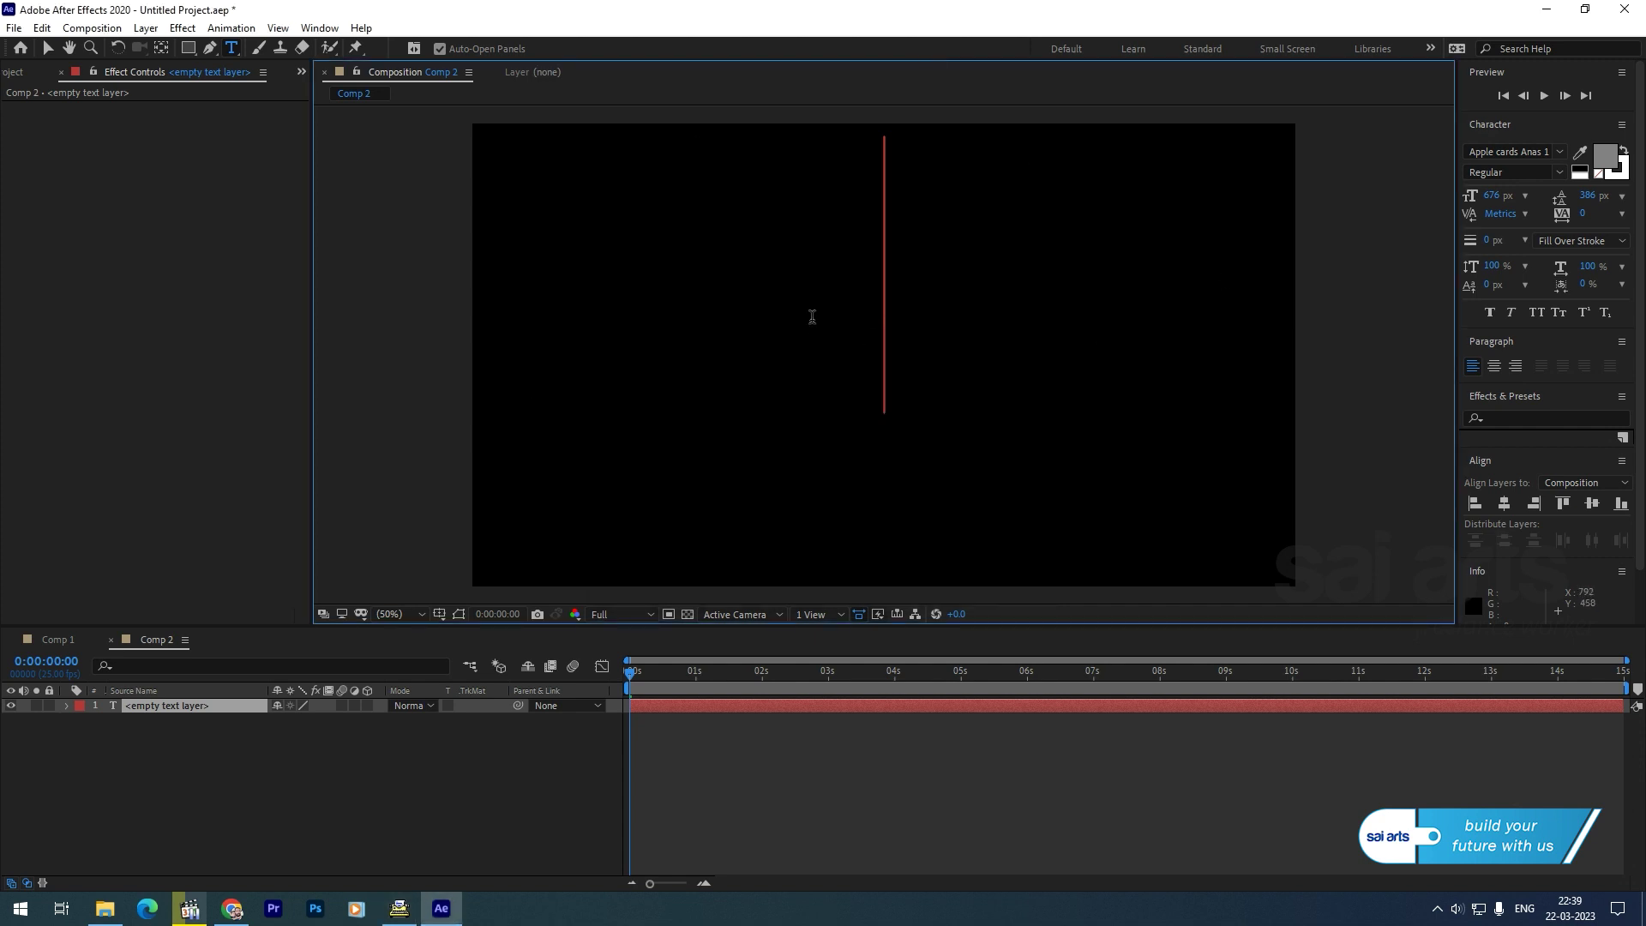
# Paste മഹോത്സവം into Comp 2's text layer
pyautogui.click(141, 724)
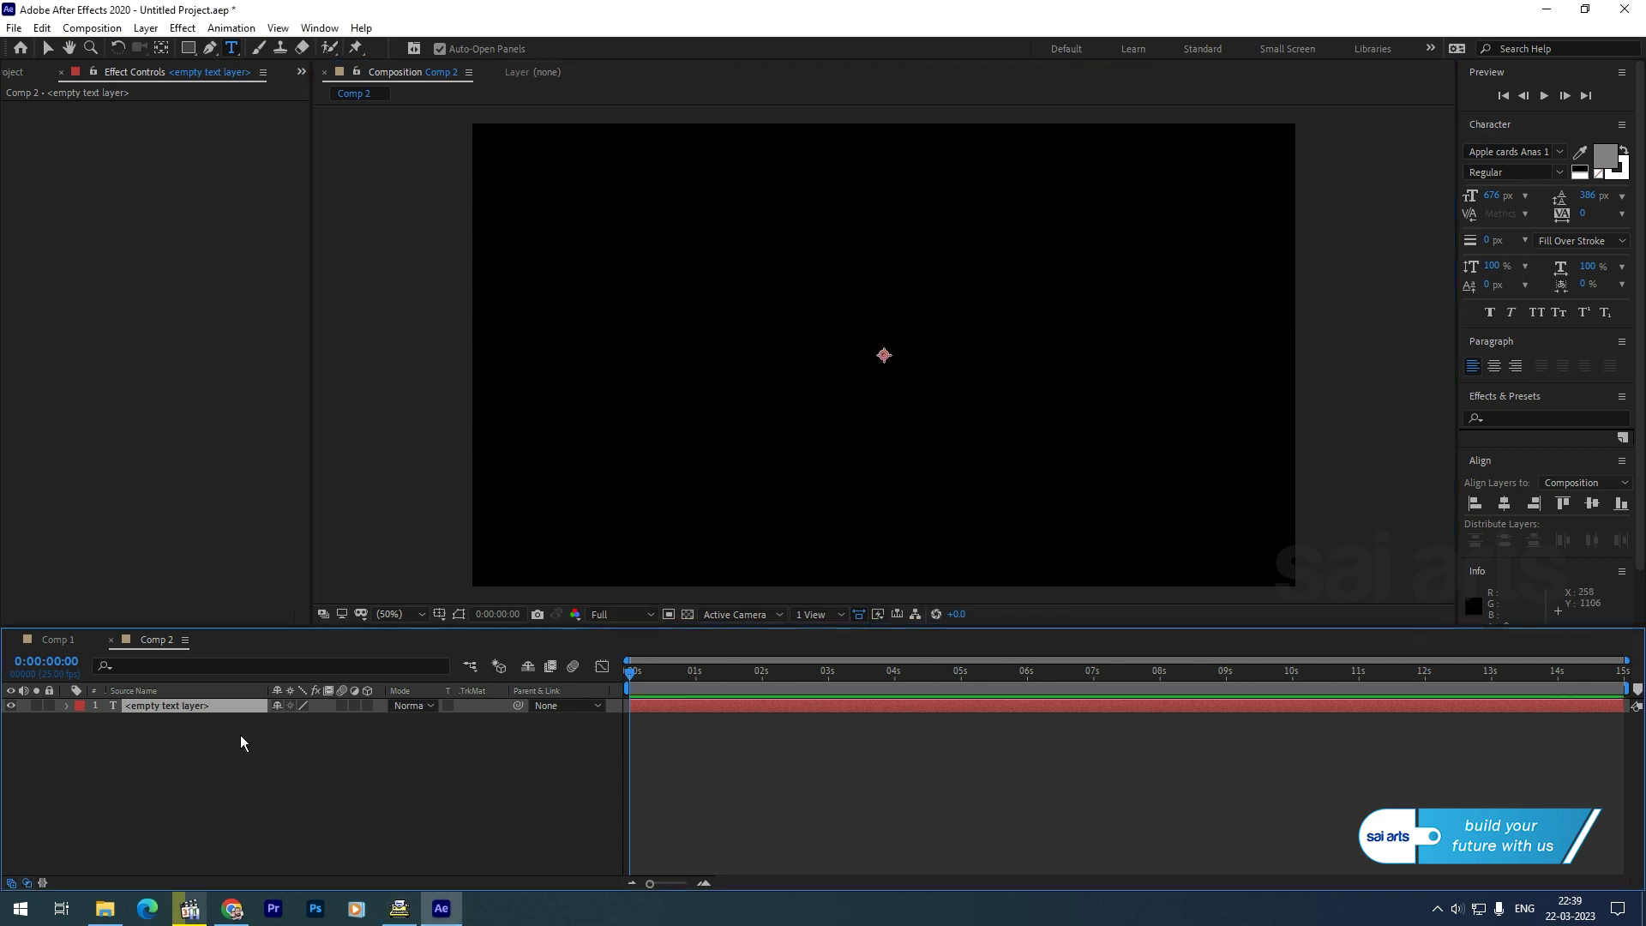
pyautogui.doubleClick(173, 711)
pyautogui.write('atlmÕhw')
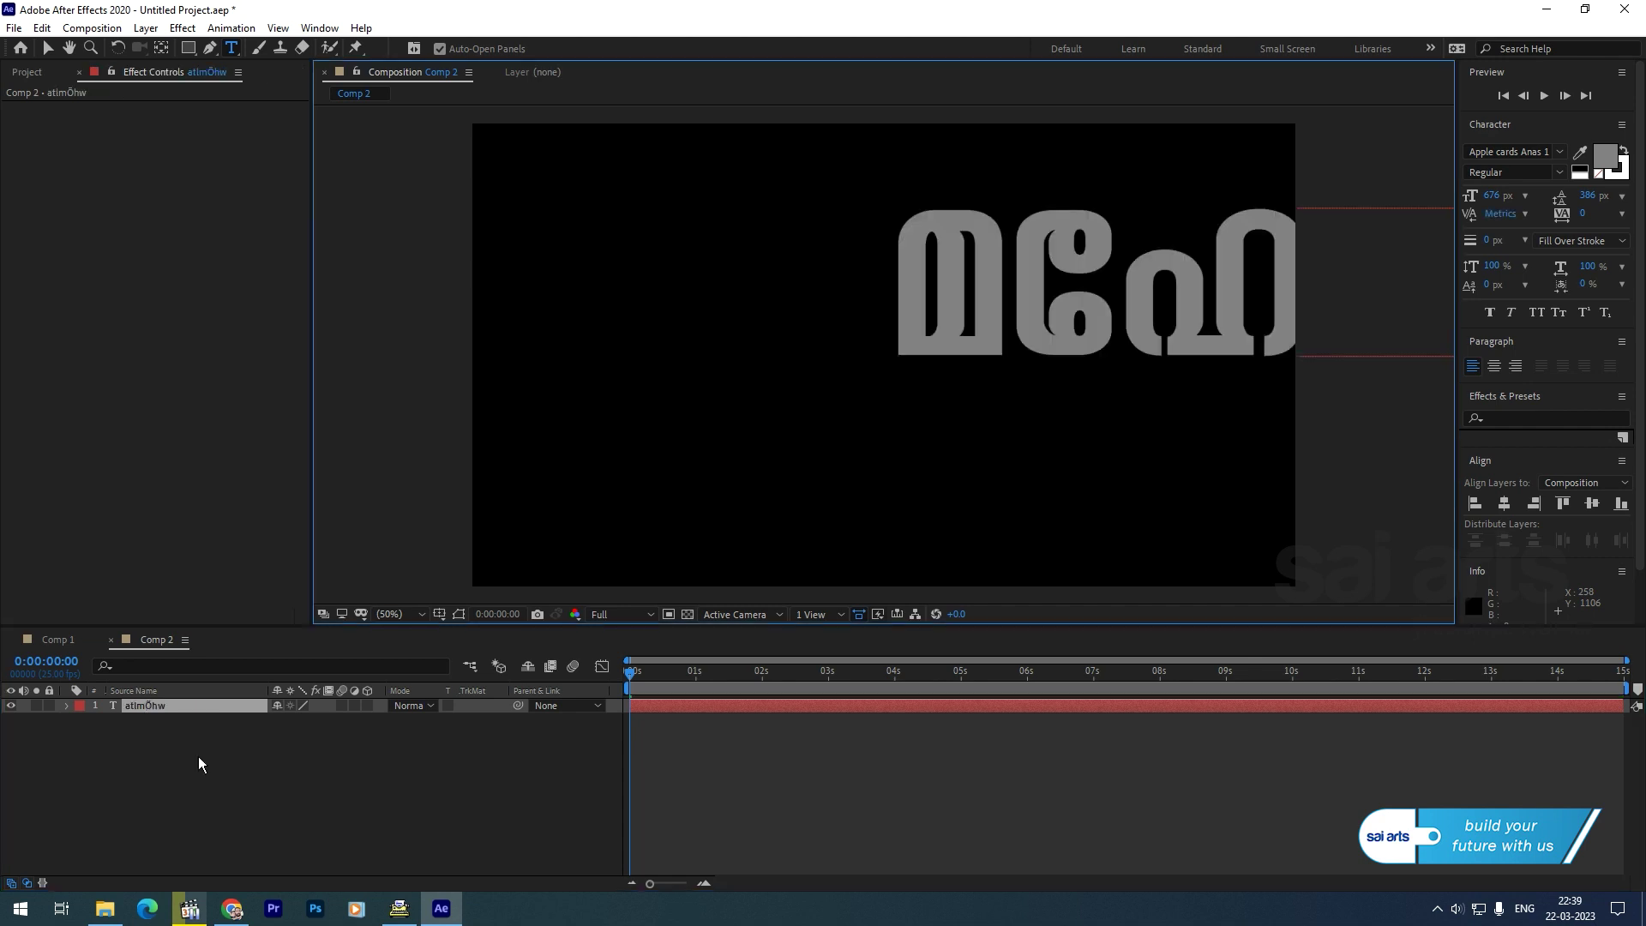
pyautogui.click(48, 48)
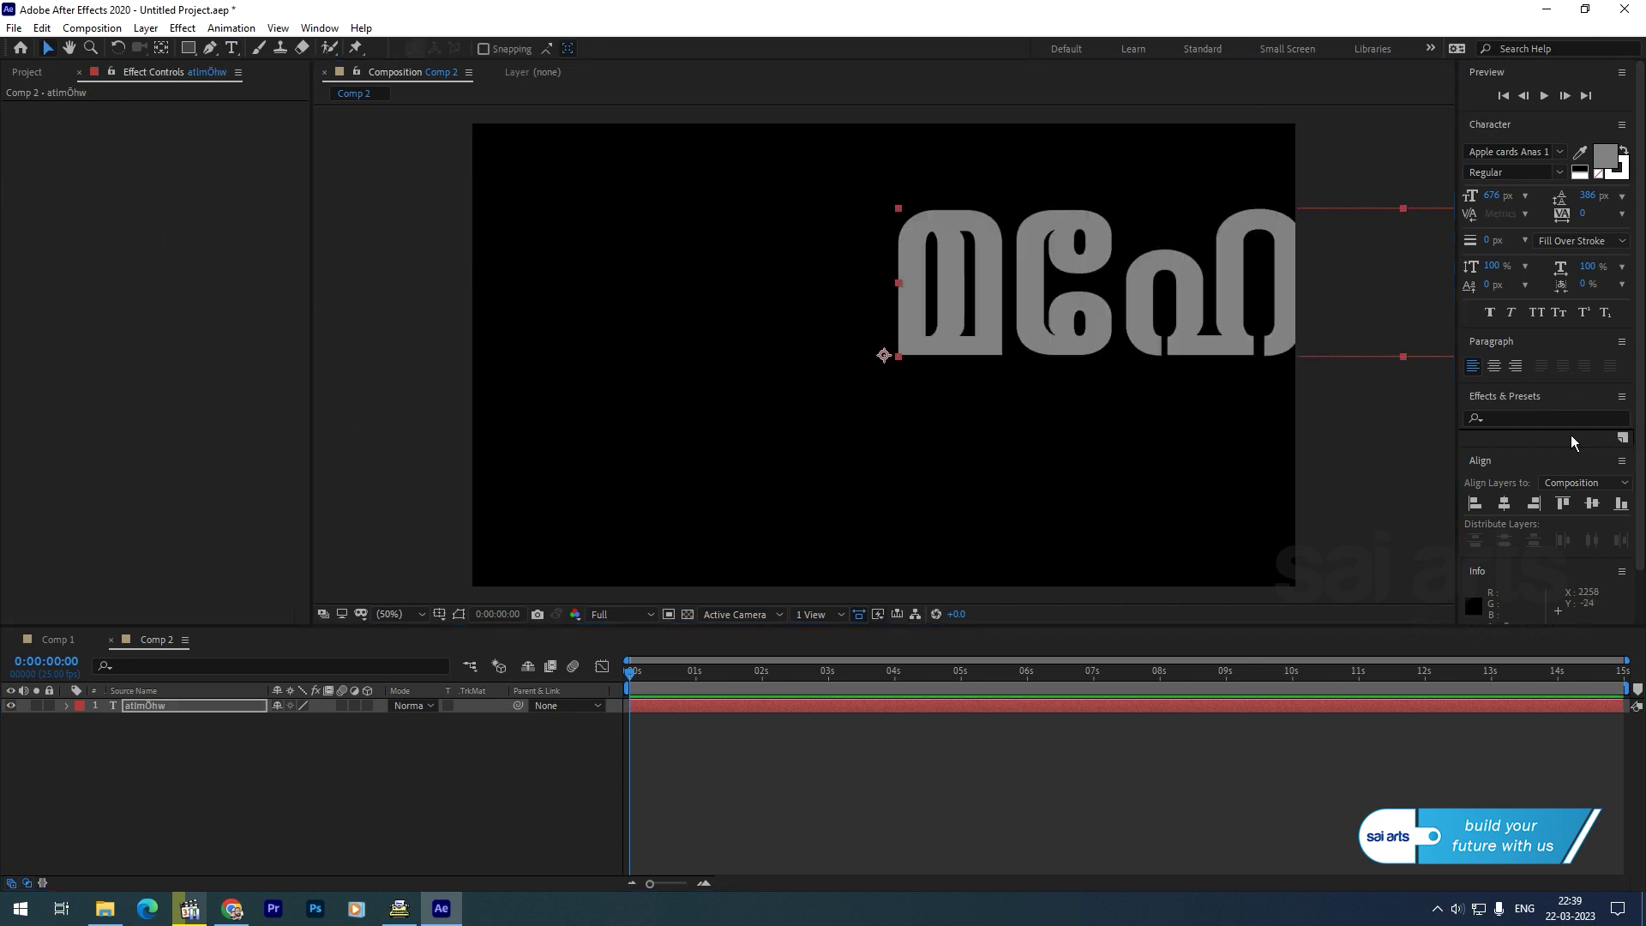
# Centre the title's paragraph and position in the composition, sizing the font to about 367 px
pyautogui.click(1503, 504)
pyautogui.click(1592, 504)
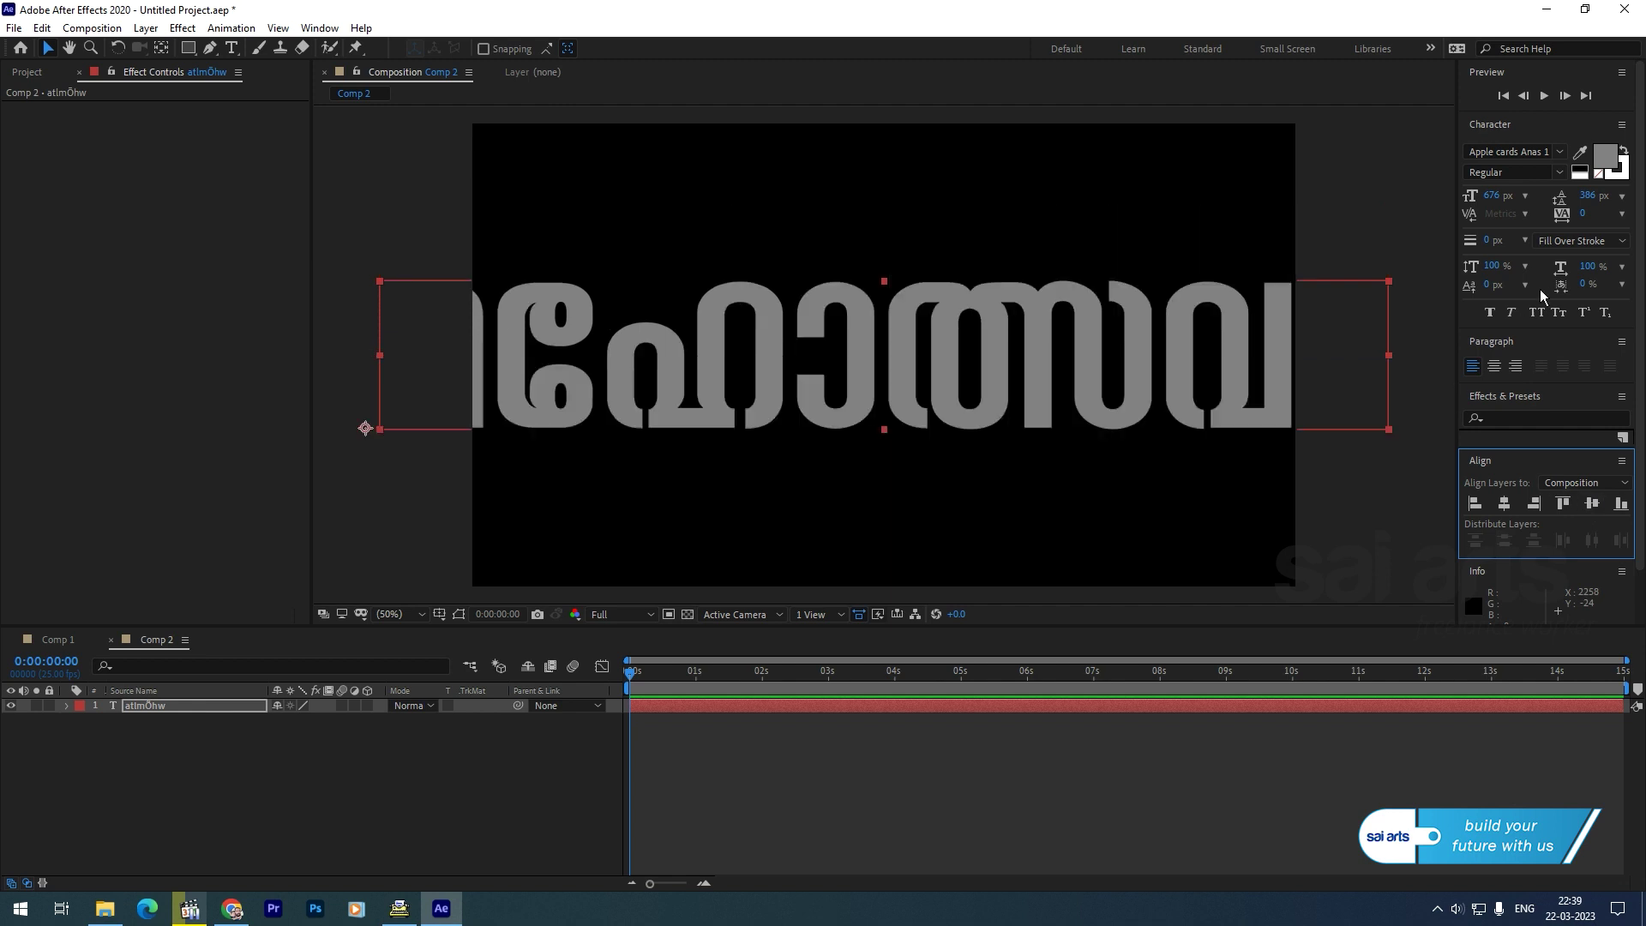
pyautogui.moveTo(1492, 195); pyautogui.dragTo(1362, 279)
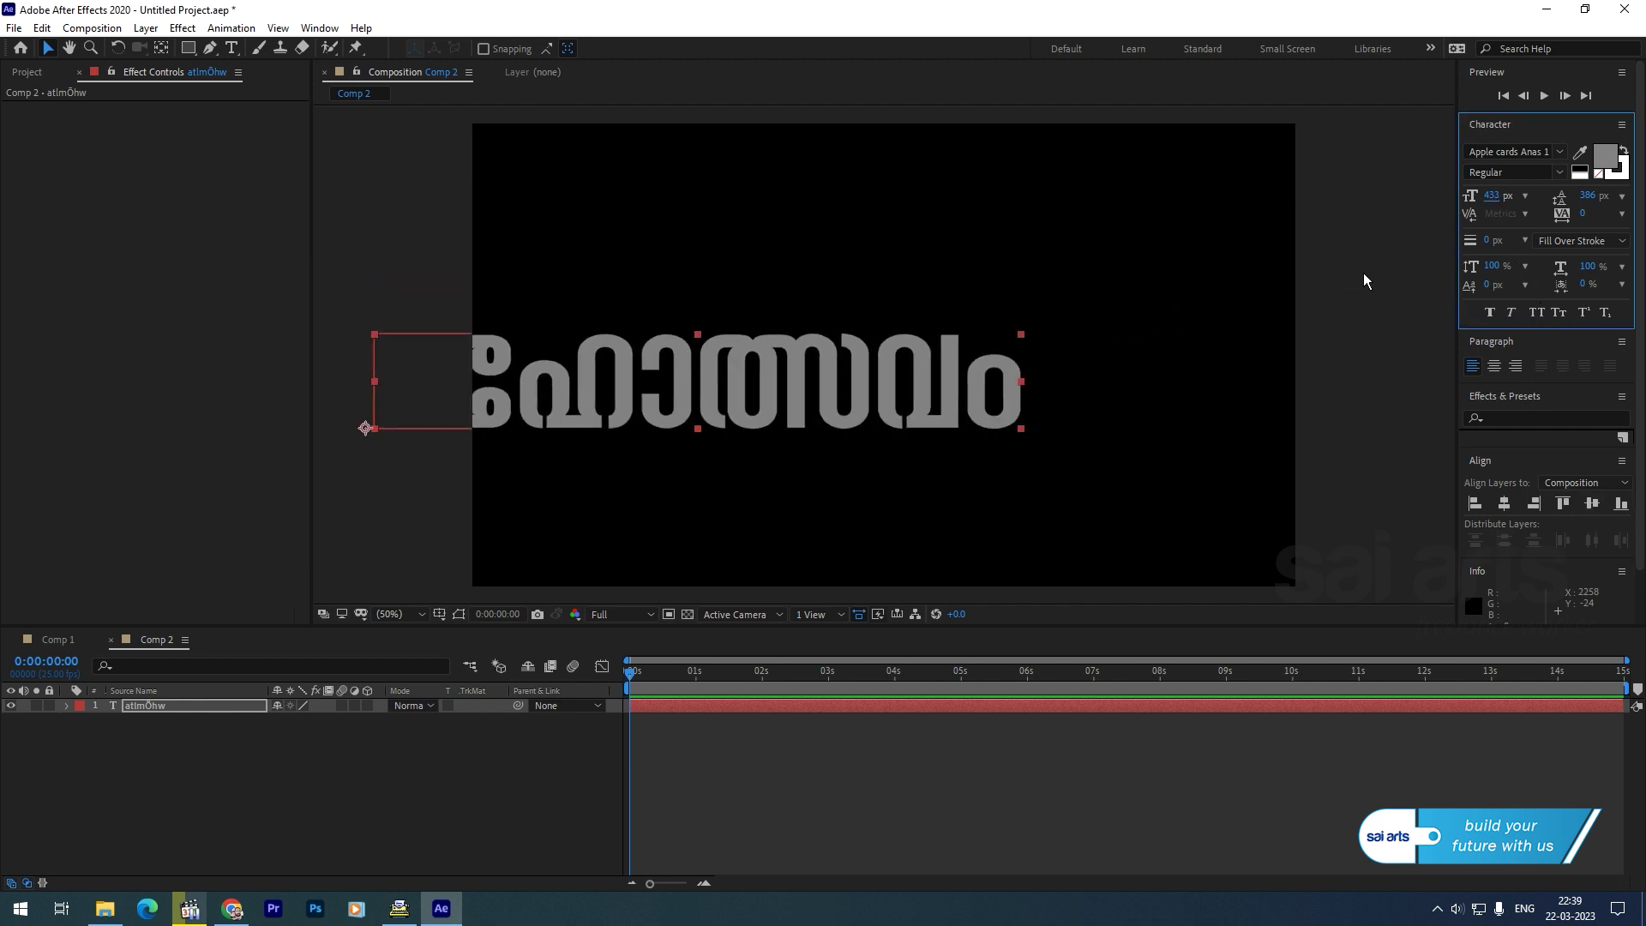
pyautogui.click(1494, 366)
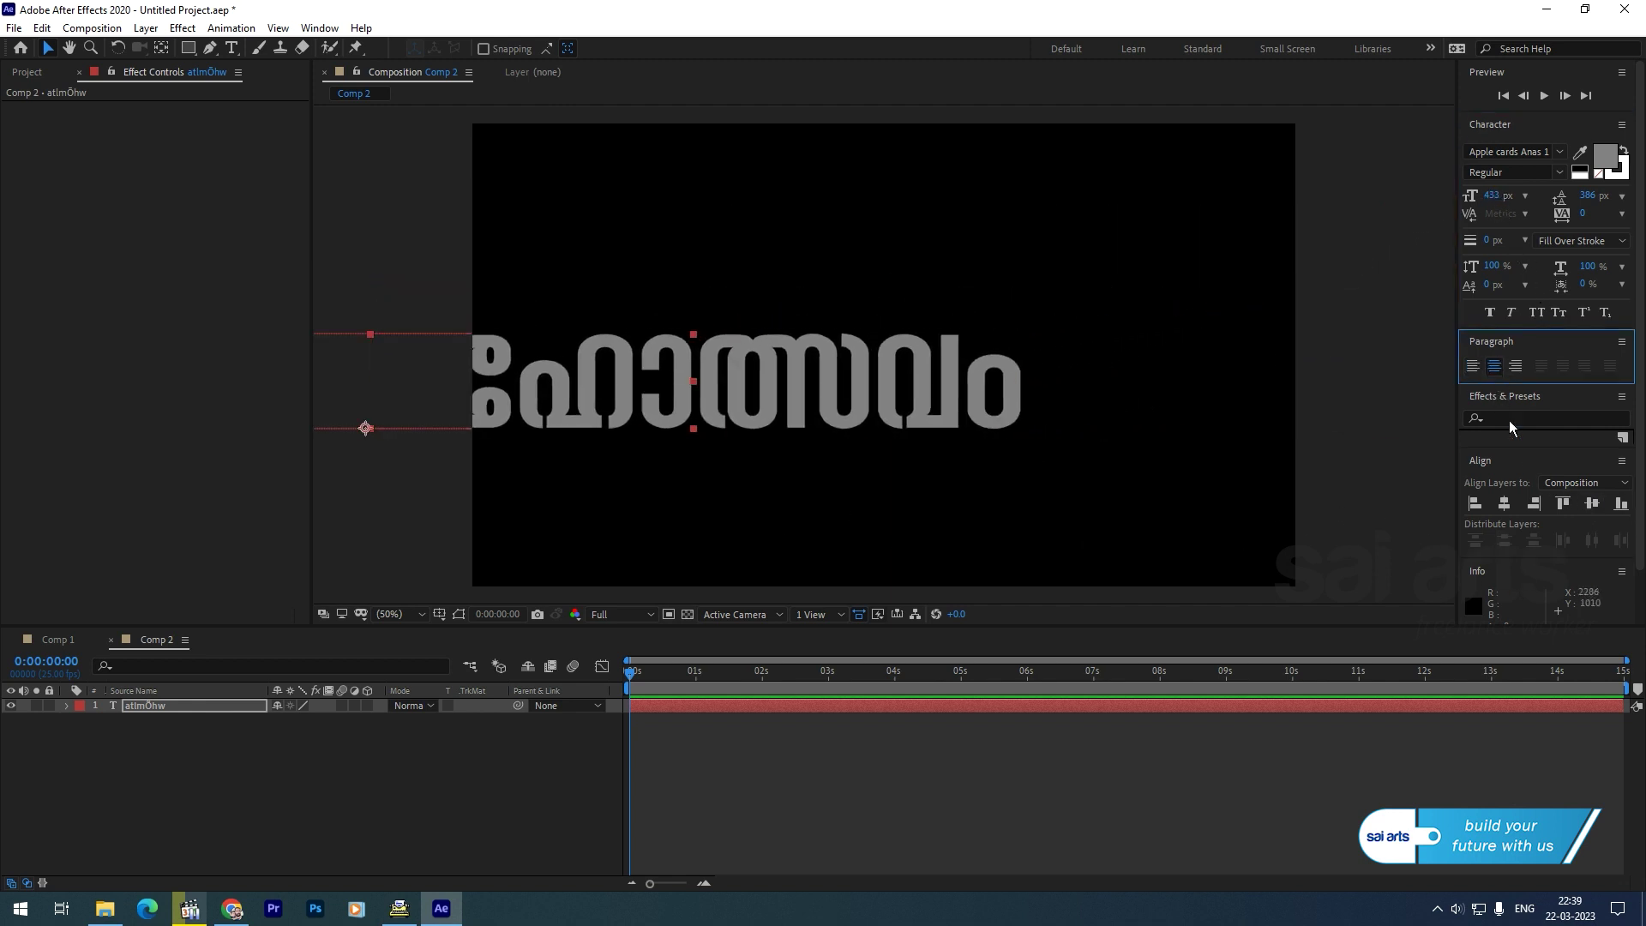
pyautogui.click(1504, 504)
pyautogui.click(1592, 504)
pyautogui.moveTo(1491, 196); pyautogui.dragTo(1463, 226)
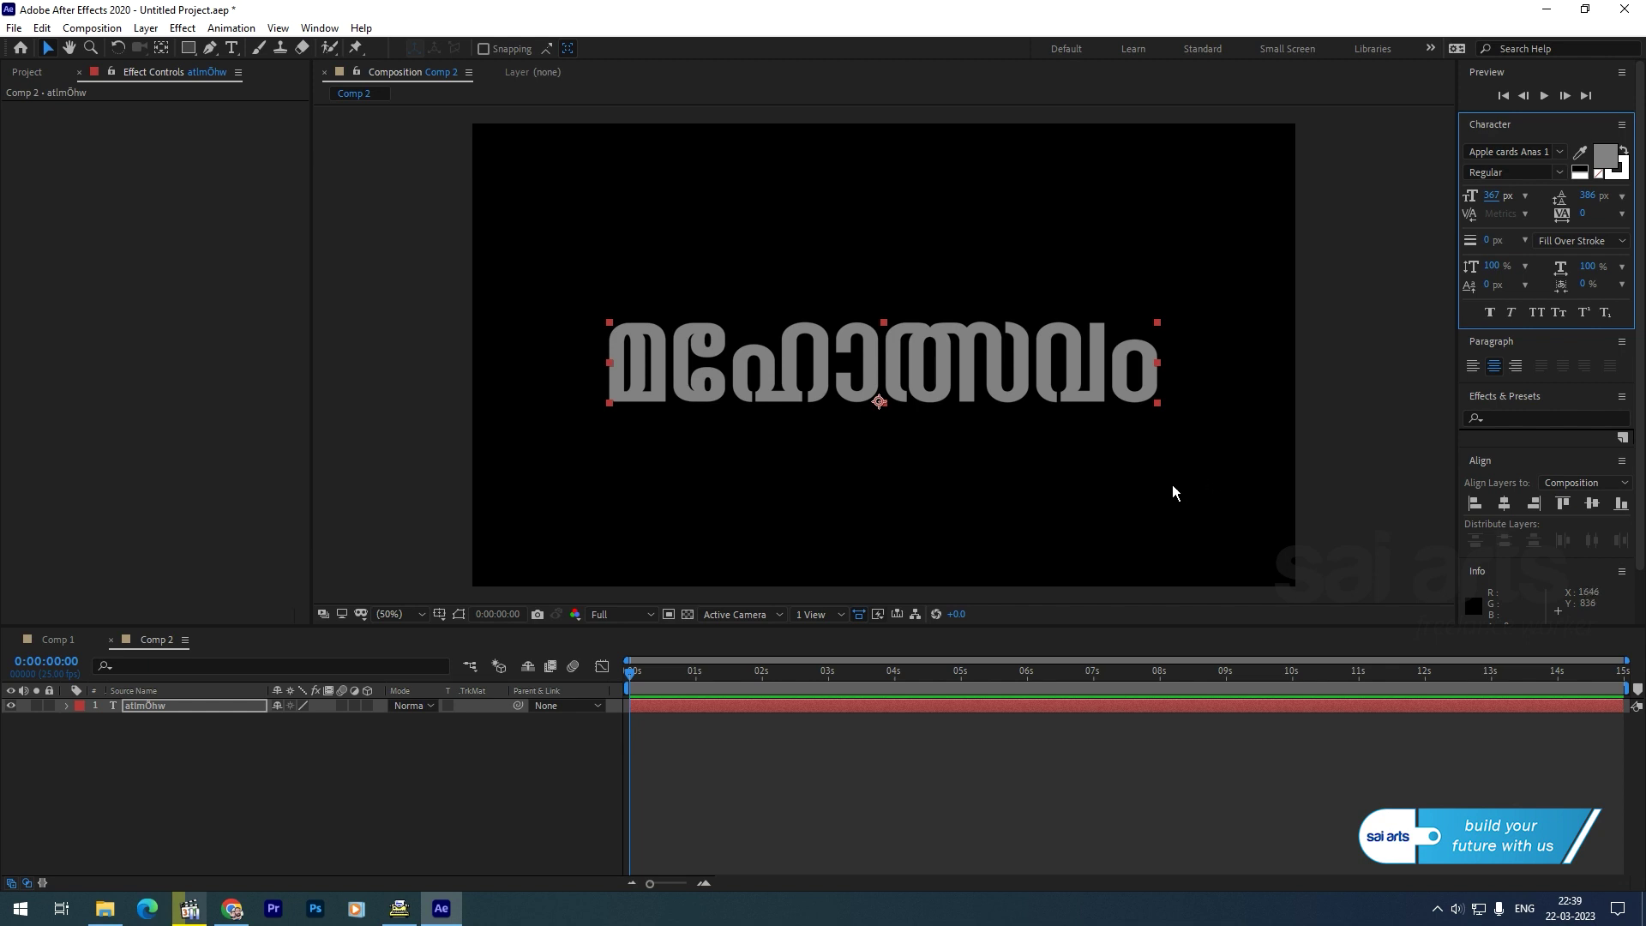
# Check the title's text colour, keeping it grey
pyautogui.click(153, 707)
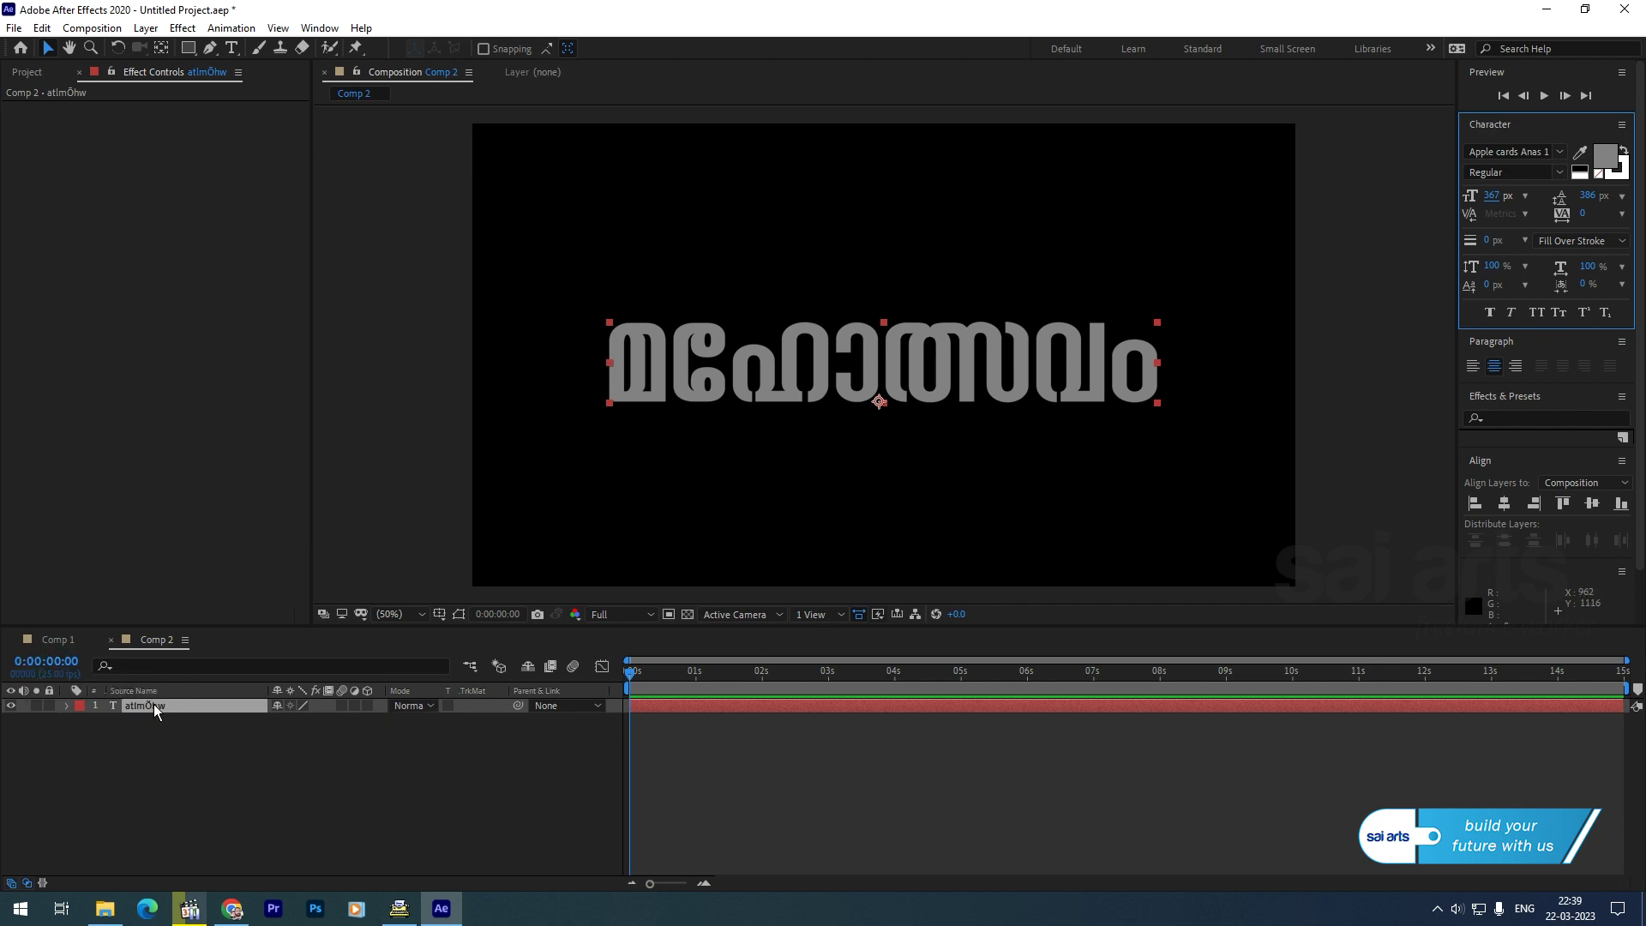
pyautogui.click(1608, 155)
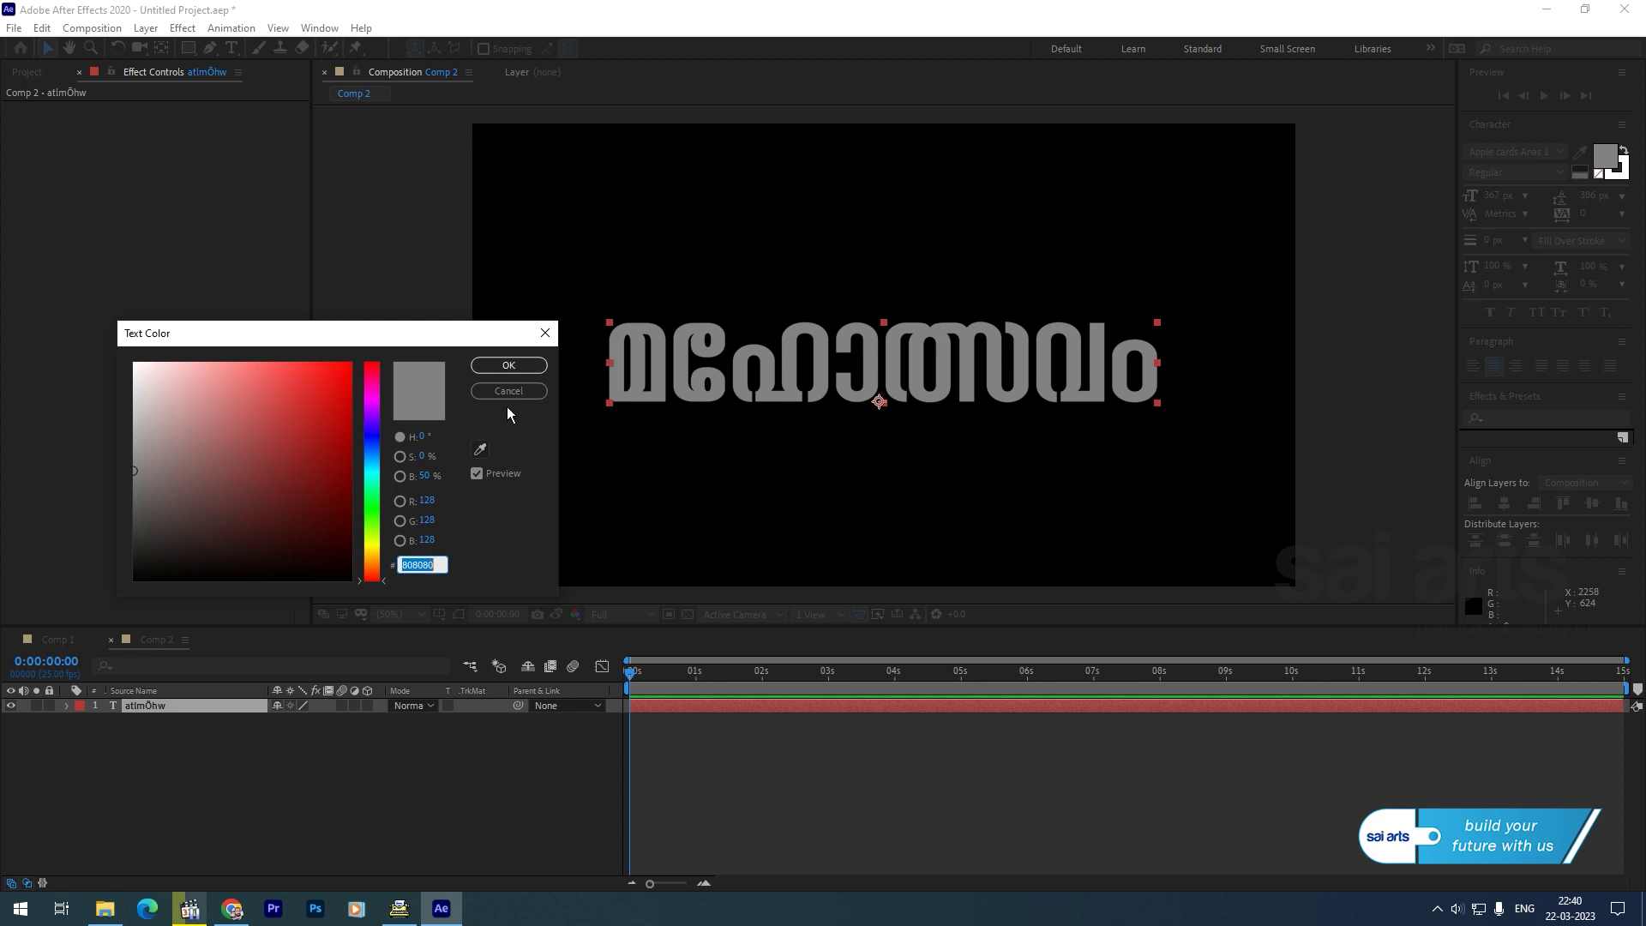
pyautogui.click(509, 366)
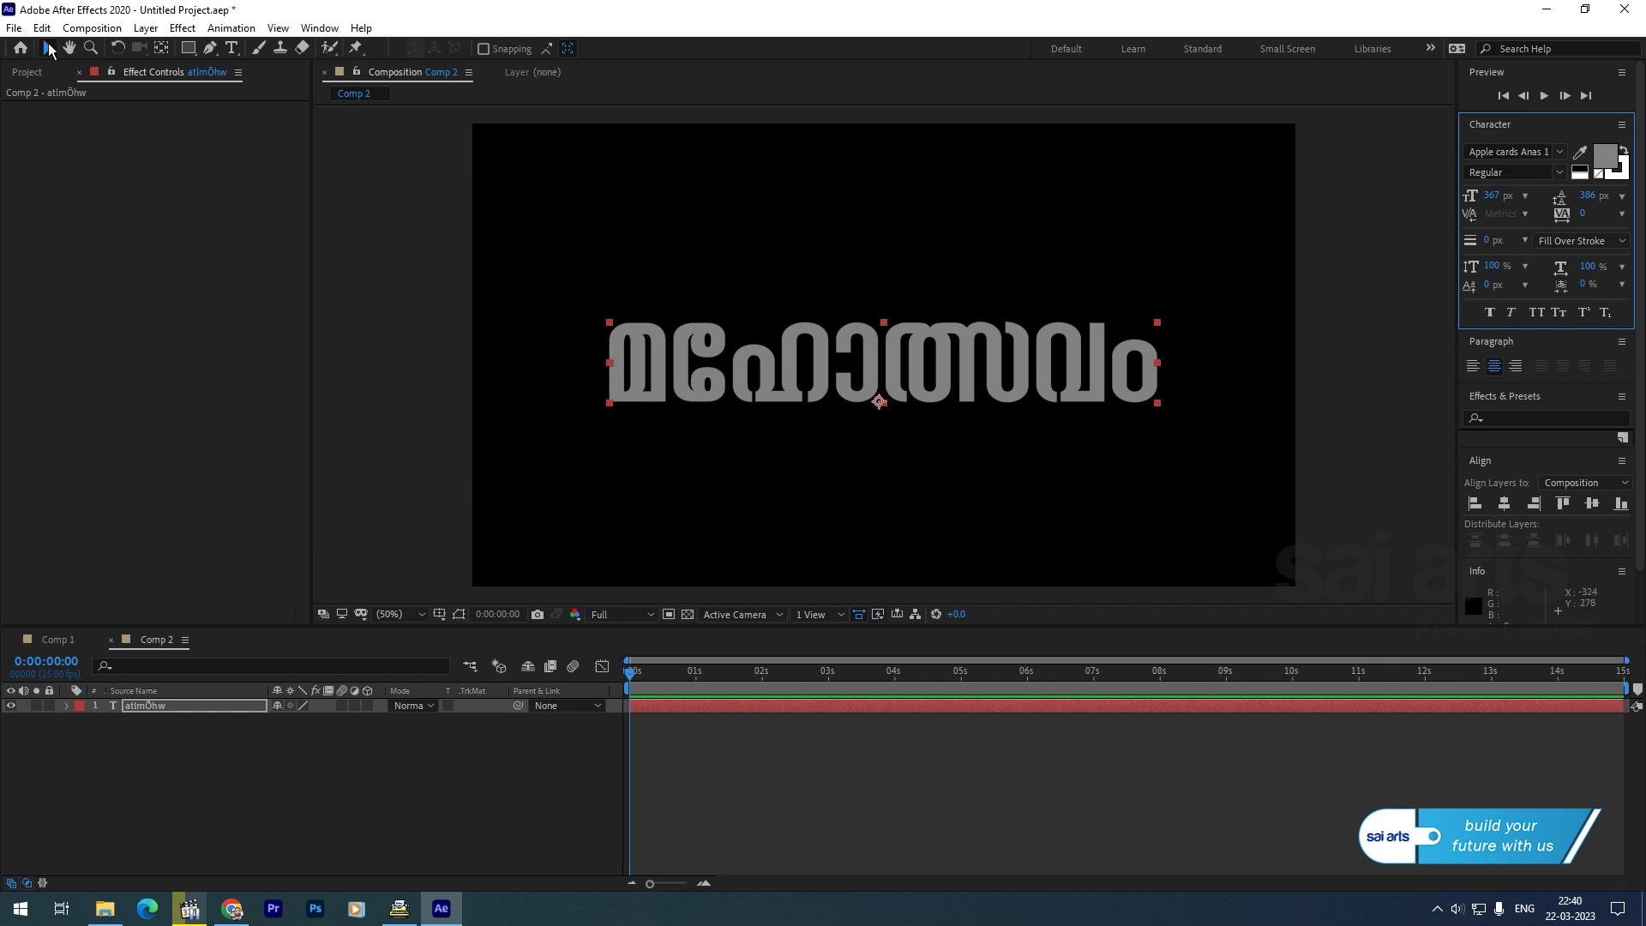
# Create a new composition, Comp 3
pyautogui.click(92, 27)
pyautogui.click(105, 48)
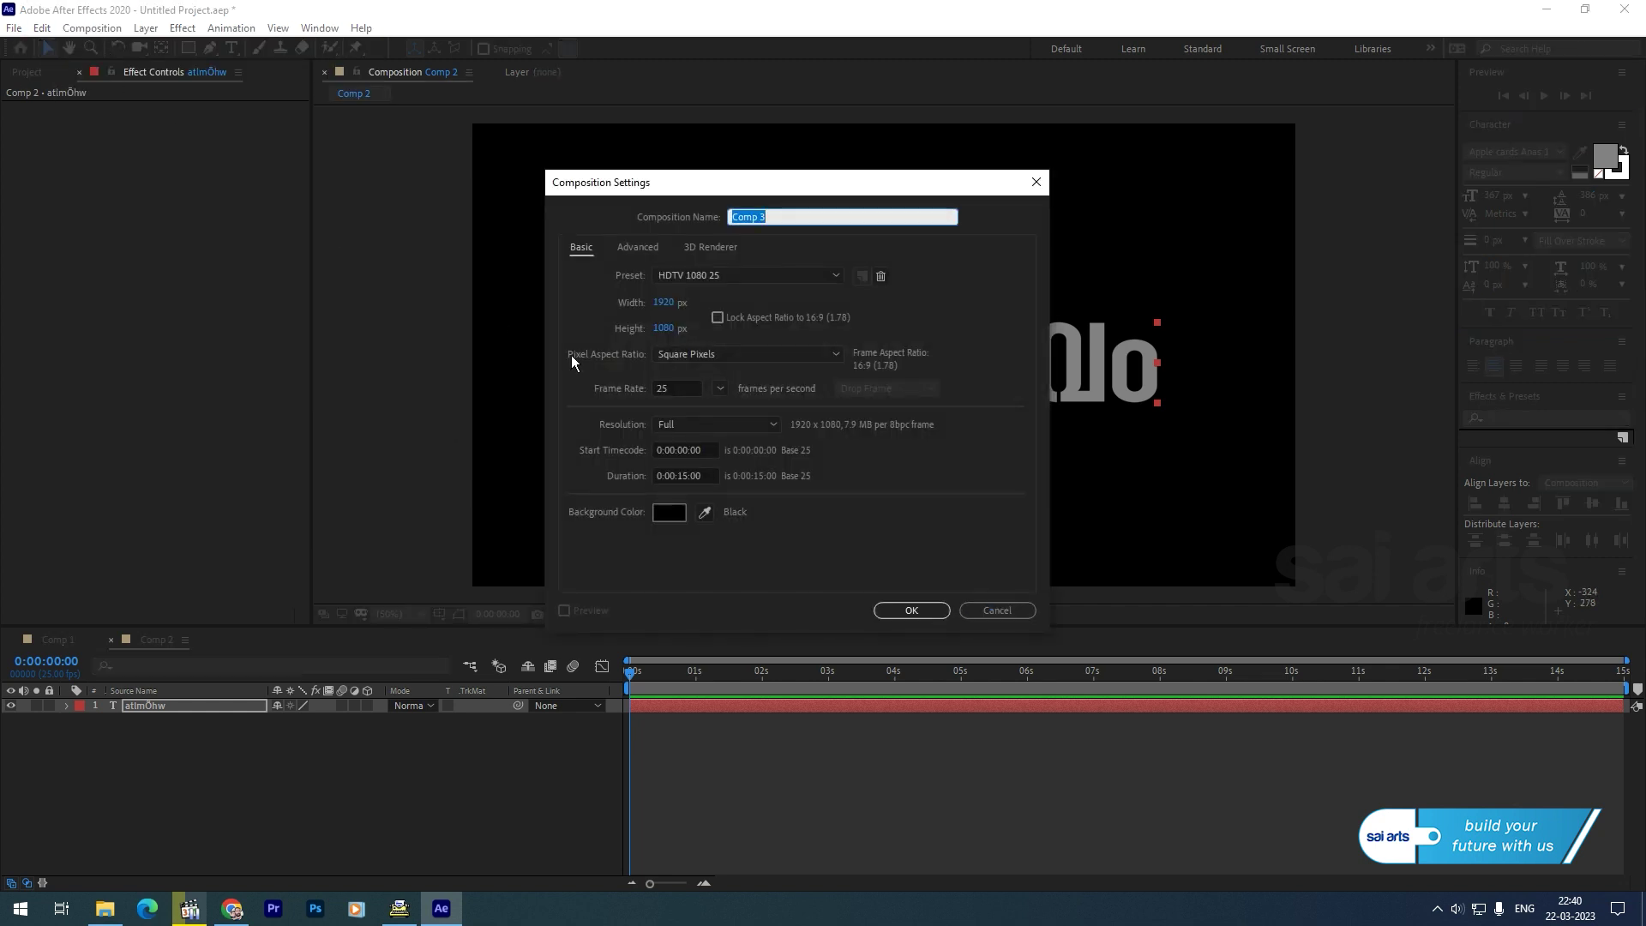
pyautogui.click(903, 611)
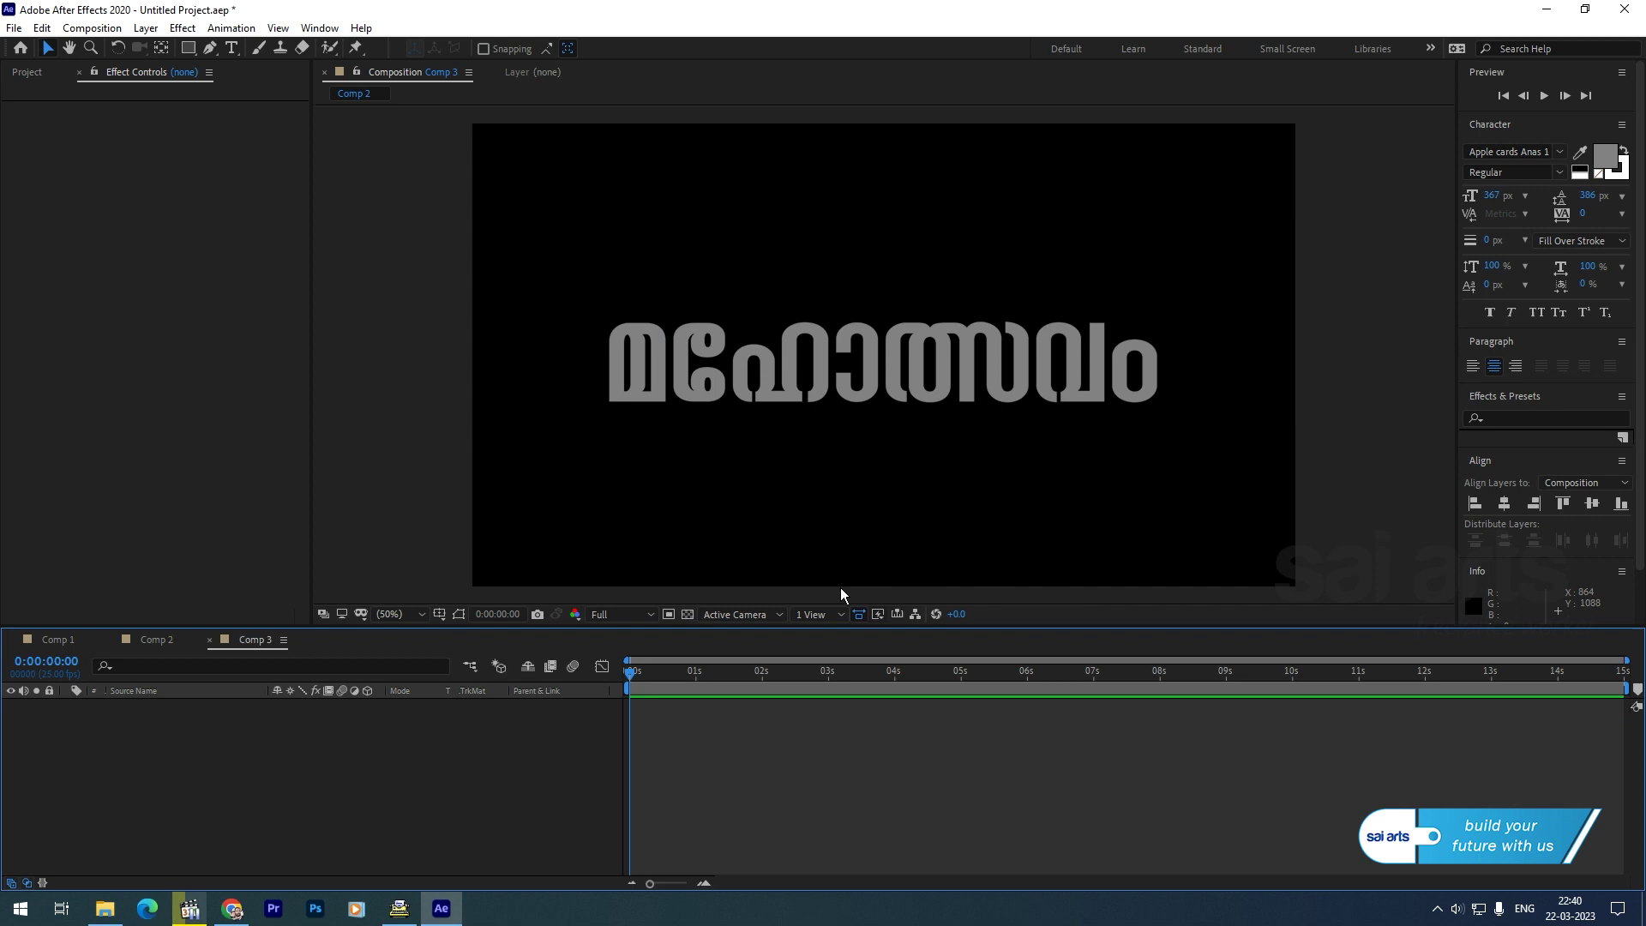
# Add Comp 2 above Comp 1 and set Comp 1's track matte to Alpha Matte 'Comp 2'
pyautogui.click(29, 75)
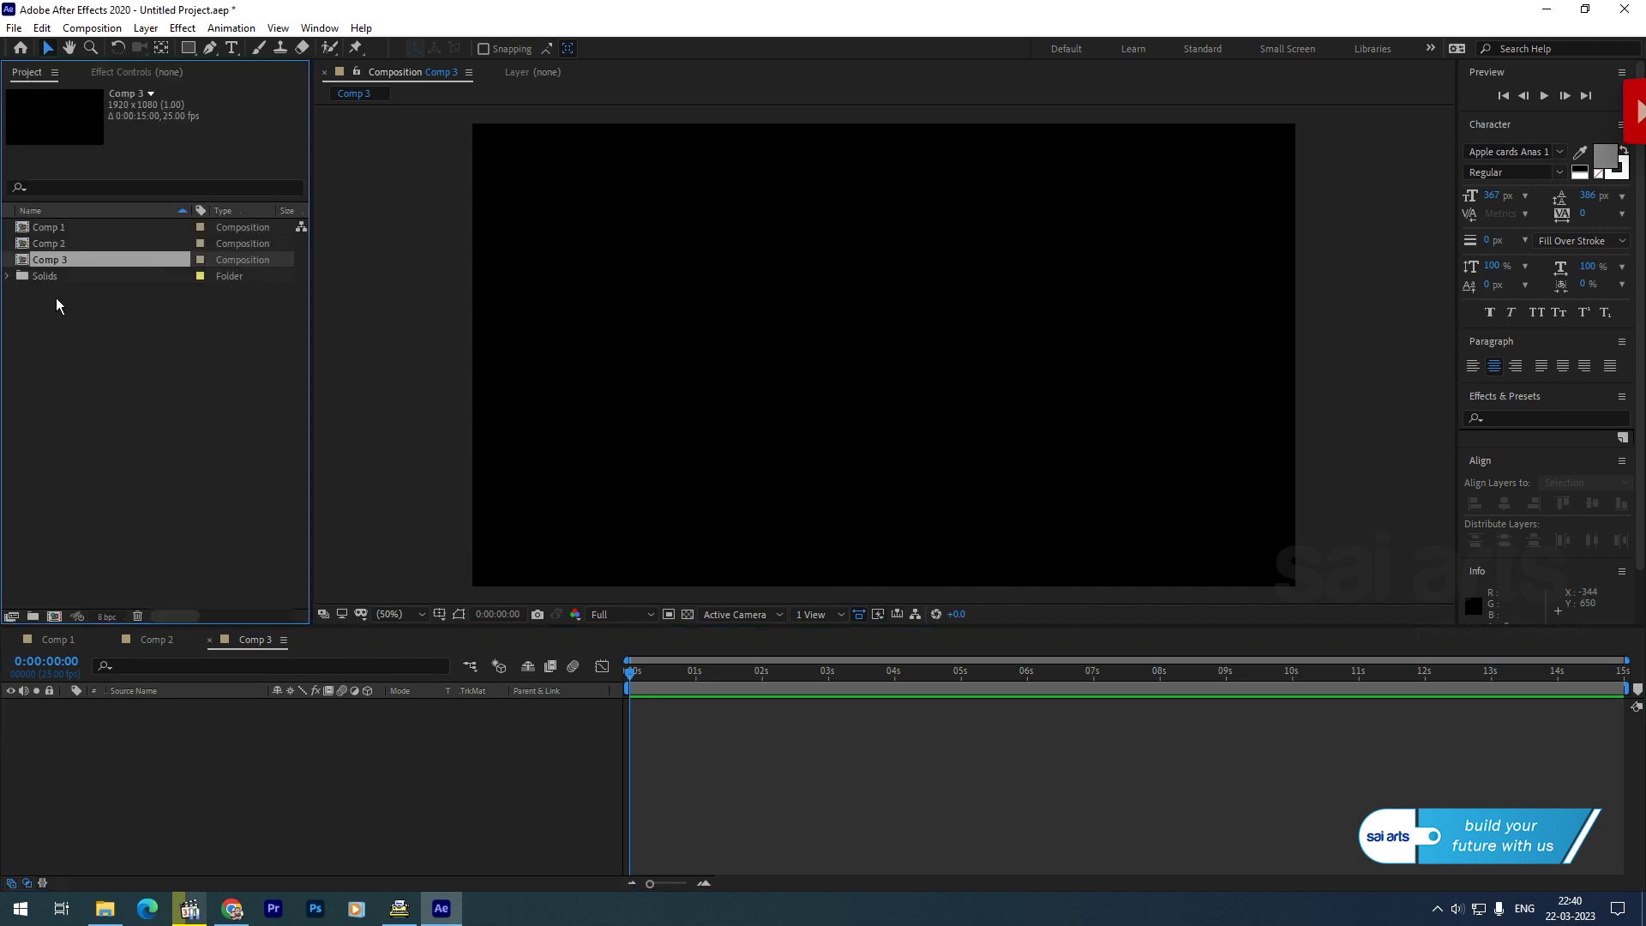
pyautogui.click(45, 246)
pyautogui.moveTo(45, 247); pyautogui.dragTo(172, 796)
pyautogui.click(221, 800)
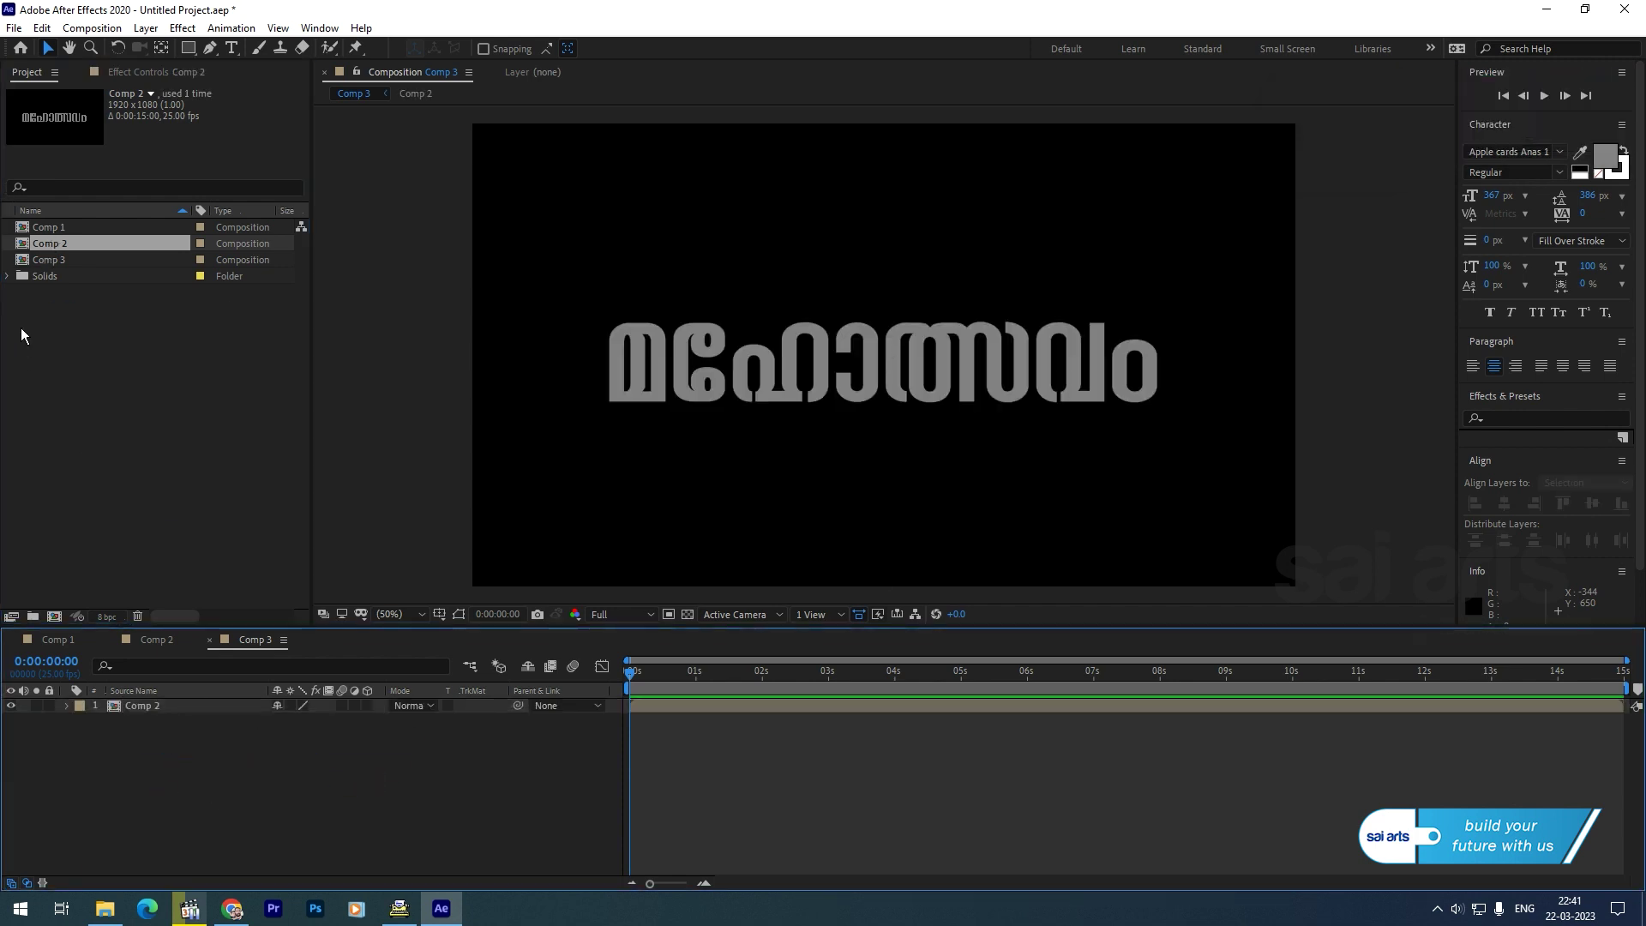
pyautogui.moveTo(48, 227)
pyautogui.mouseDown()
pyautogui.moveTo(140, 699)
pyautogui.moveTo(122, 776)
pyautogui.mouseUp()
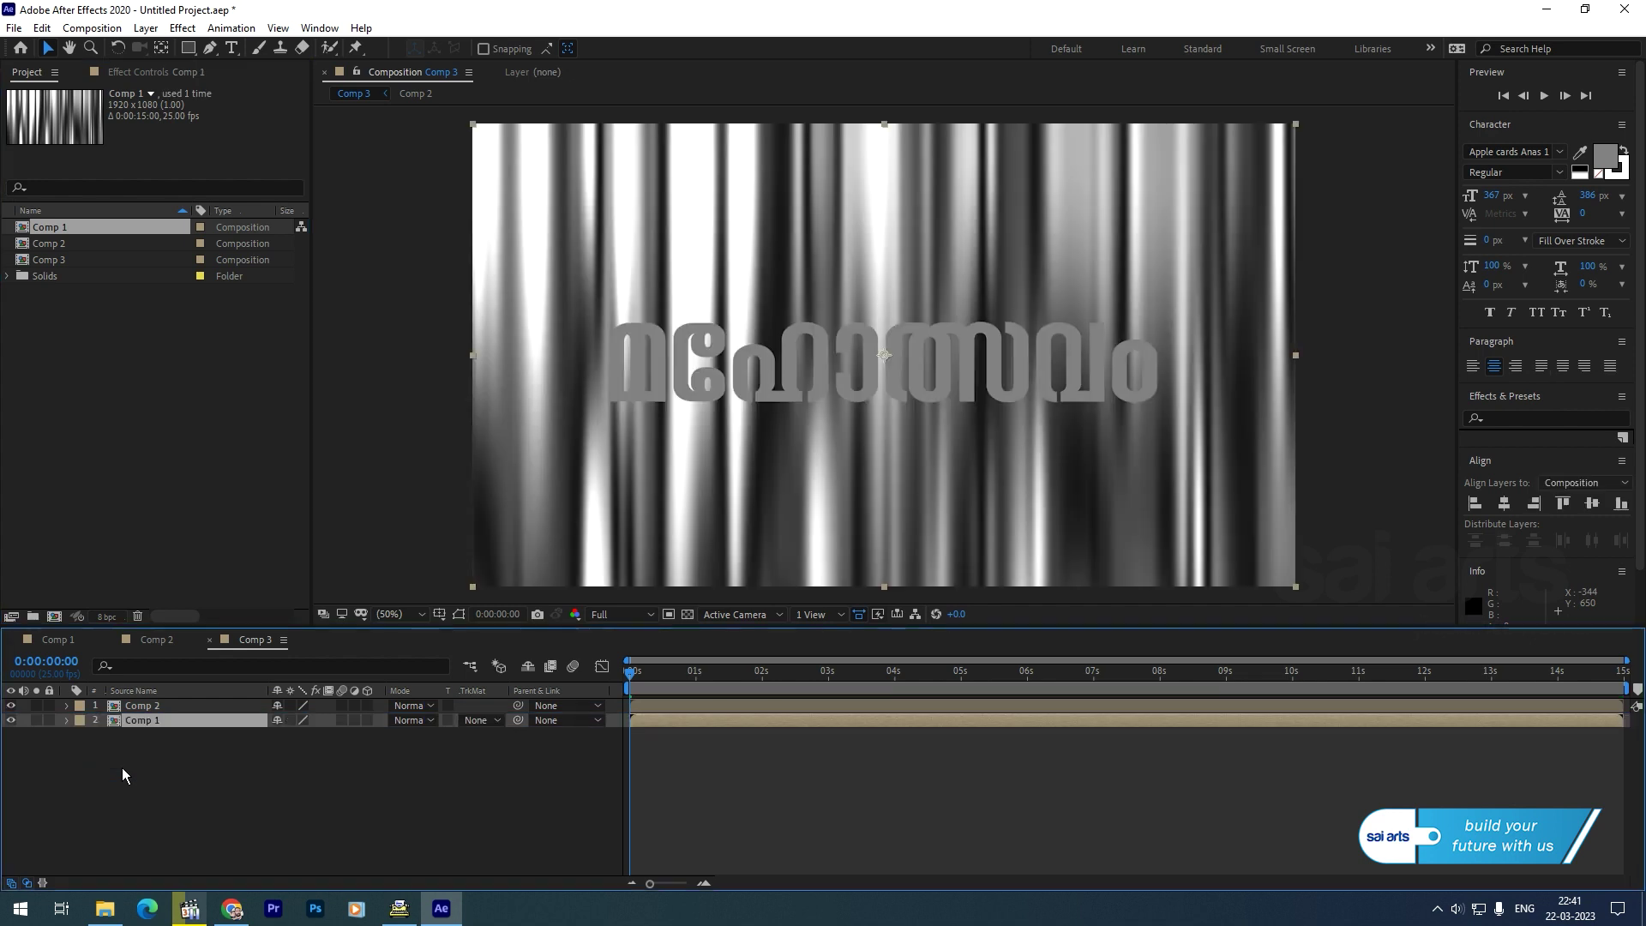
pyautogui.click(477, 720)
pyautogui.click(540, 772)
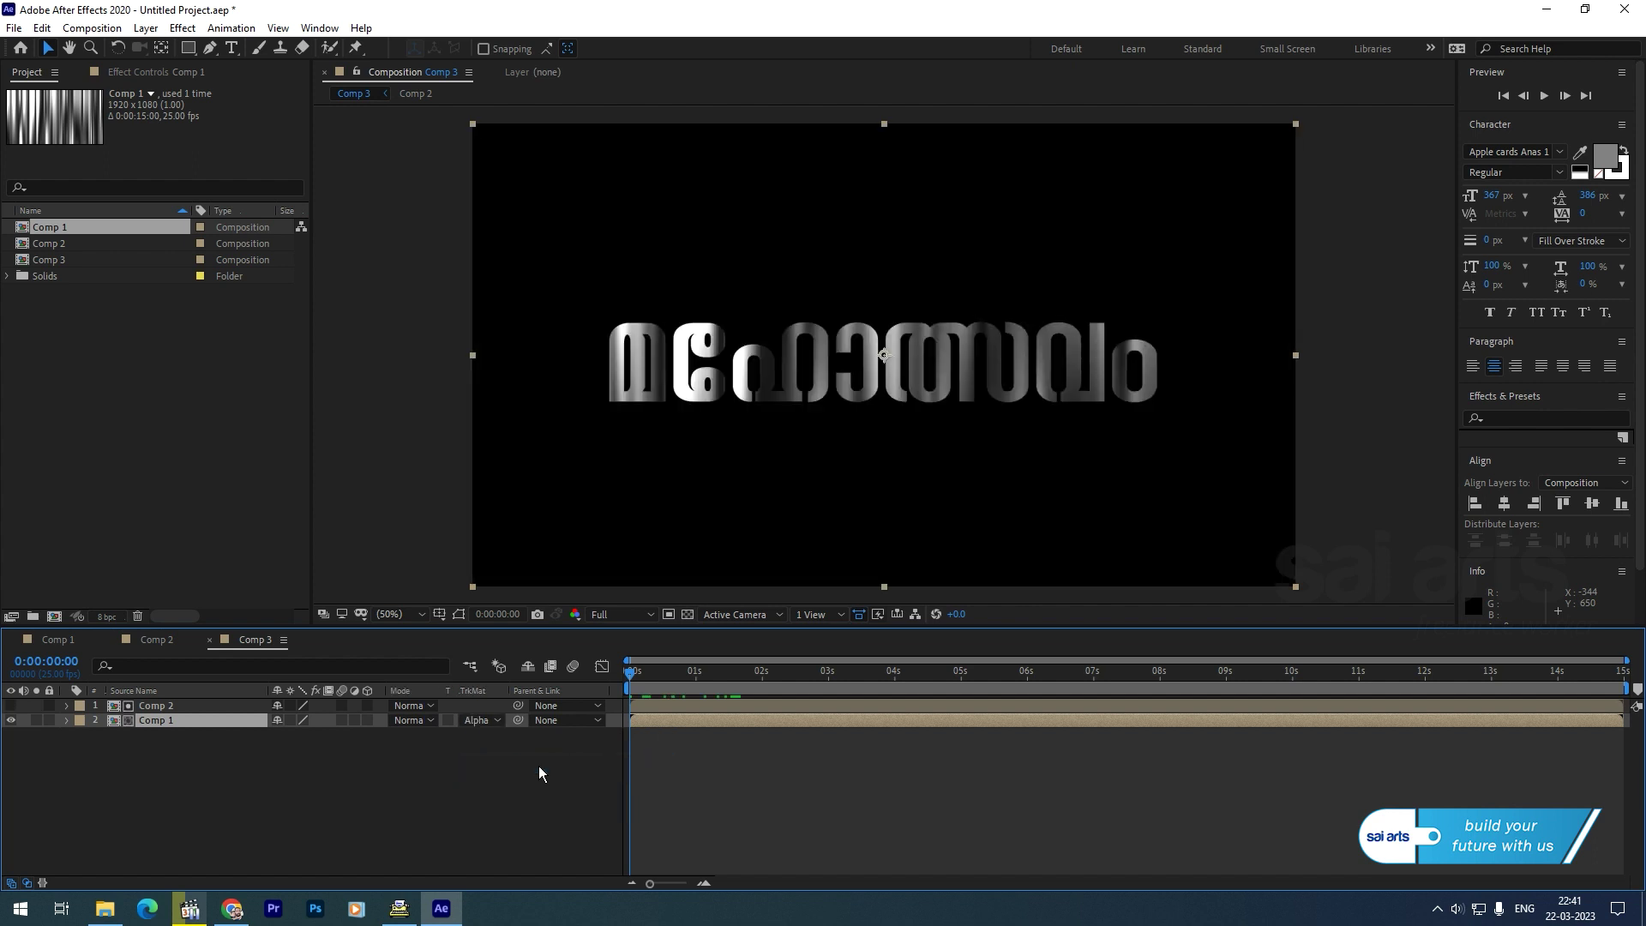
pyautogui.moveTo(631, 673)
pyautogui.mouseDown()
pyautogui.moveTo(810, 673)
pyautogui.moveTo(616, 665)
pyautogui.mouseUp()
# Apply CC Glass from Stylize to Comp 1 and use Comp 2 as its bump map
pyautogui.click(176, 30)
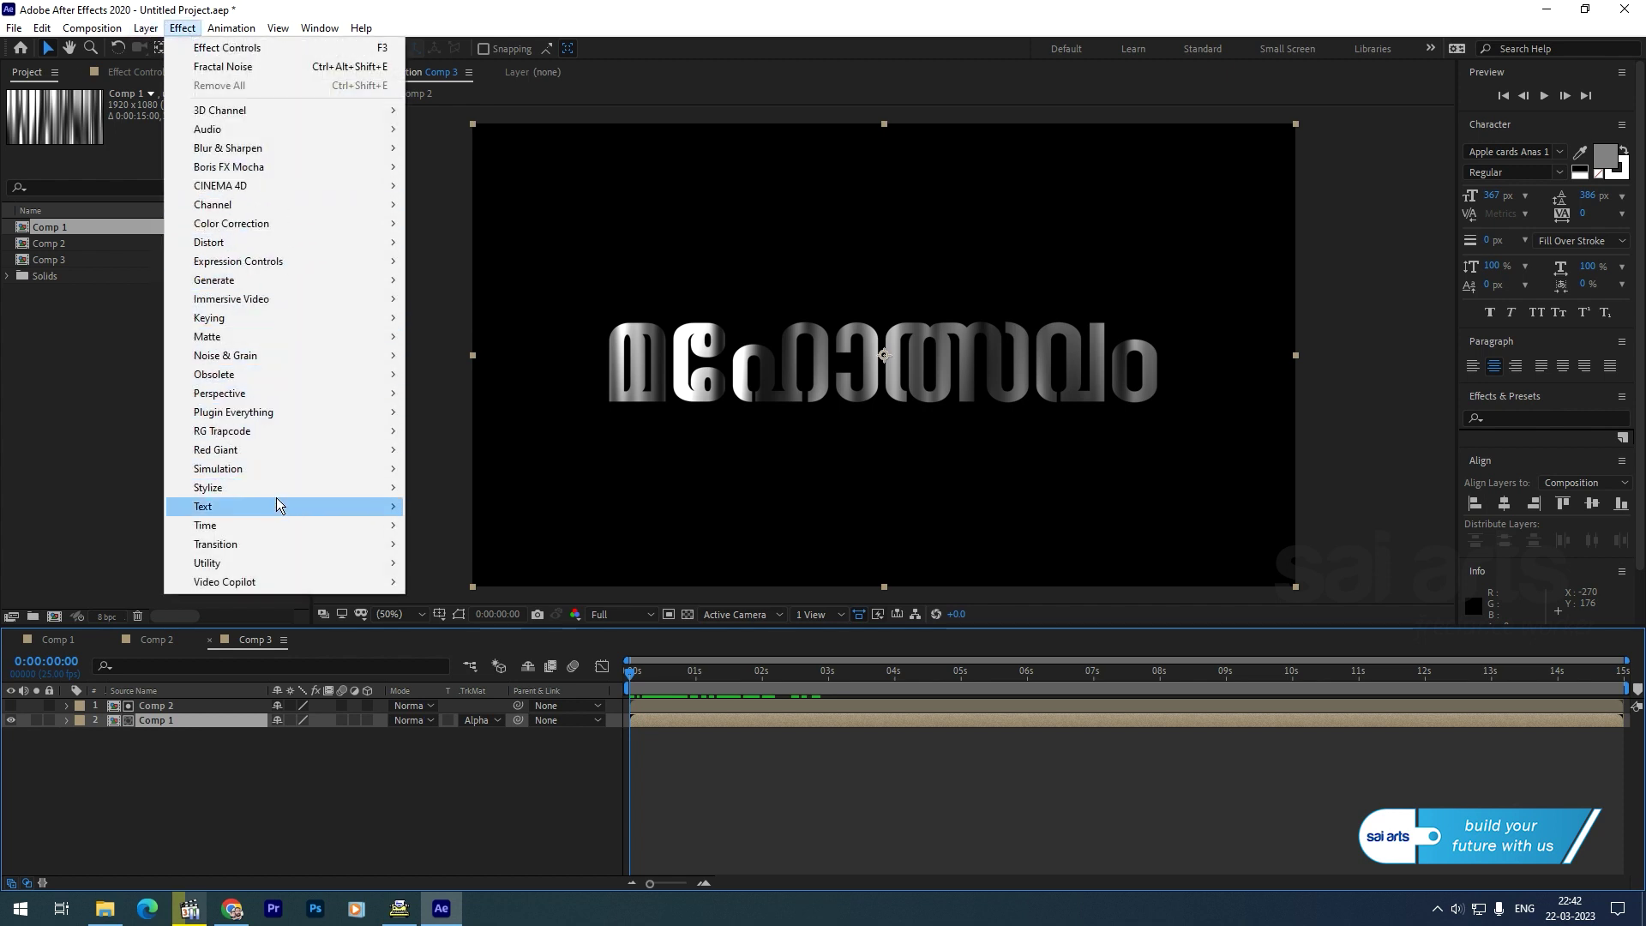
pyautogui.moveTo(285, 487)
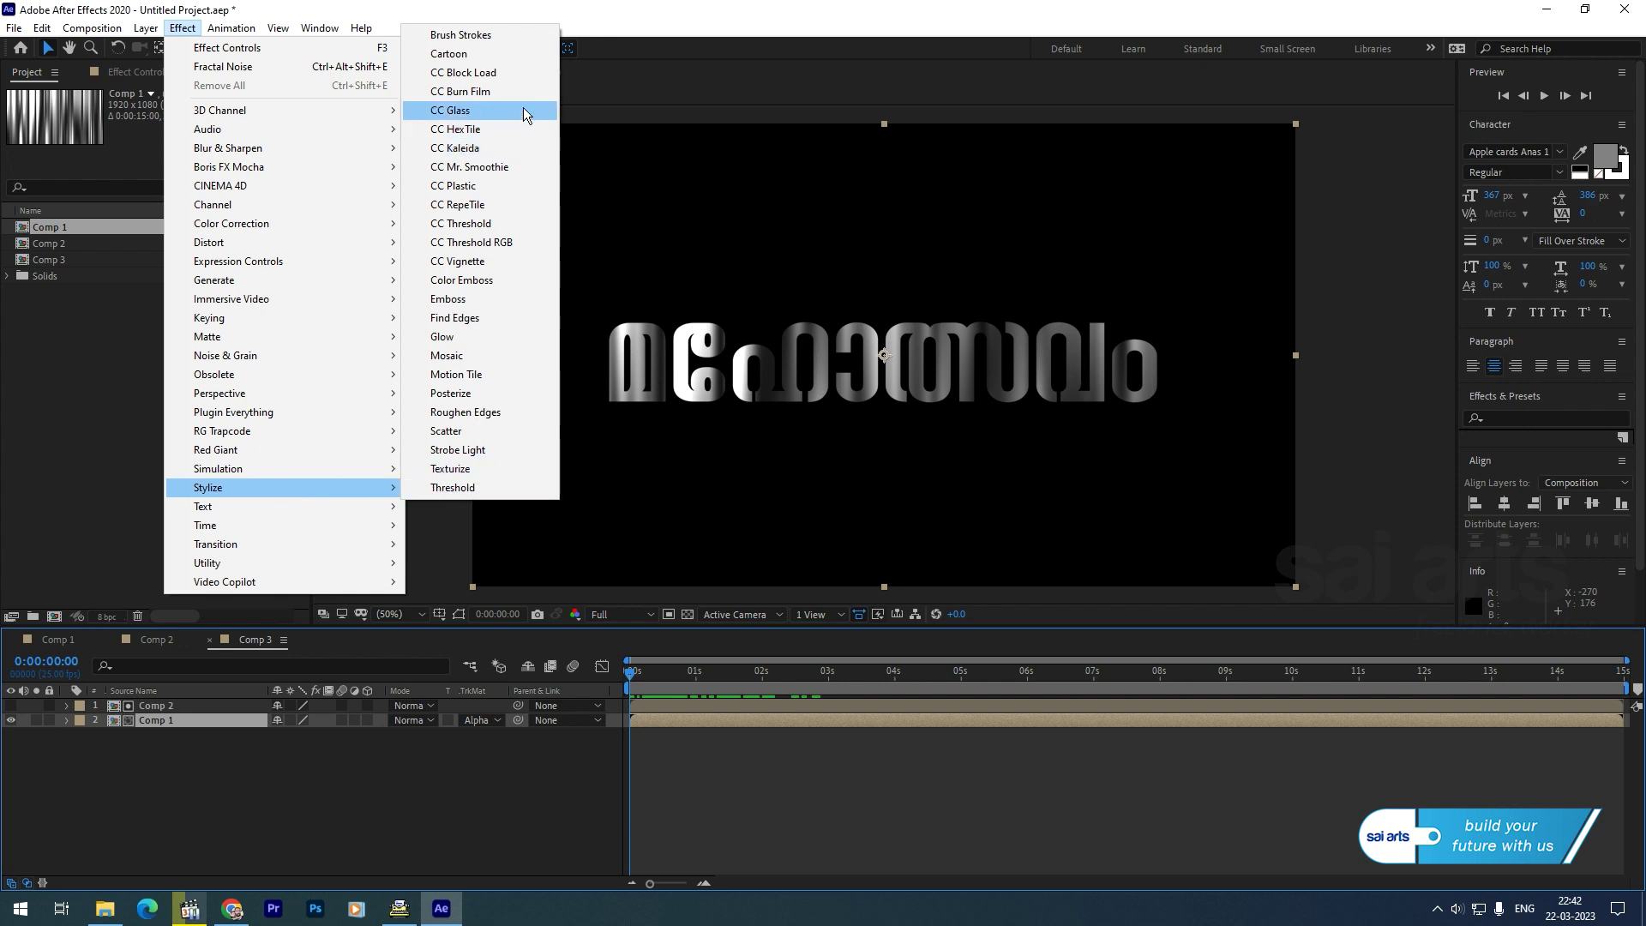
pyautogui.click(524, 114)
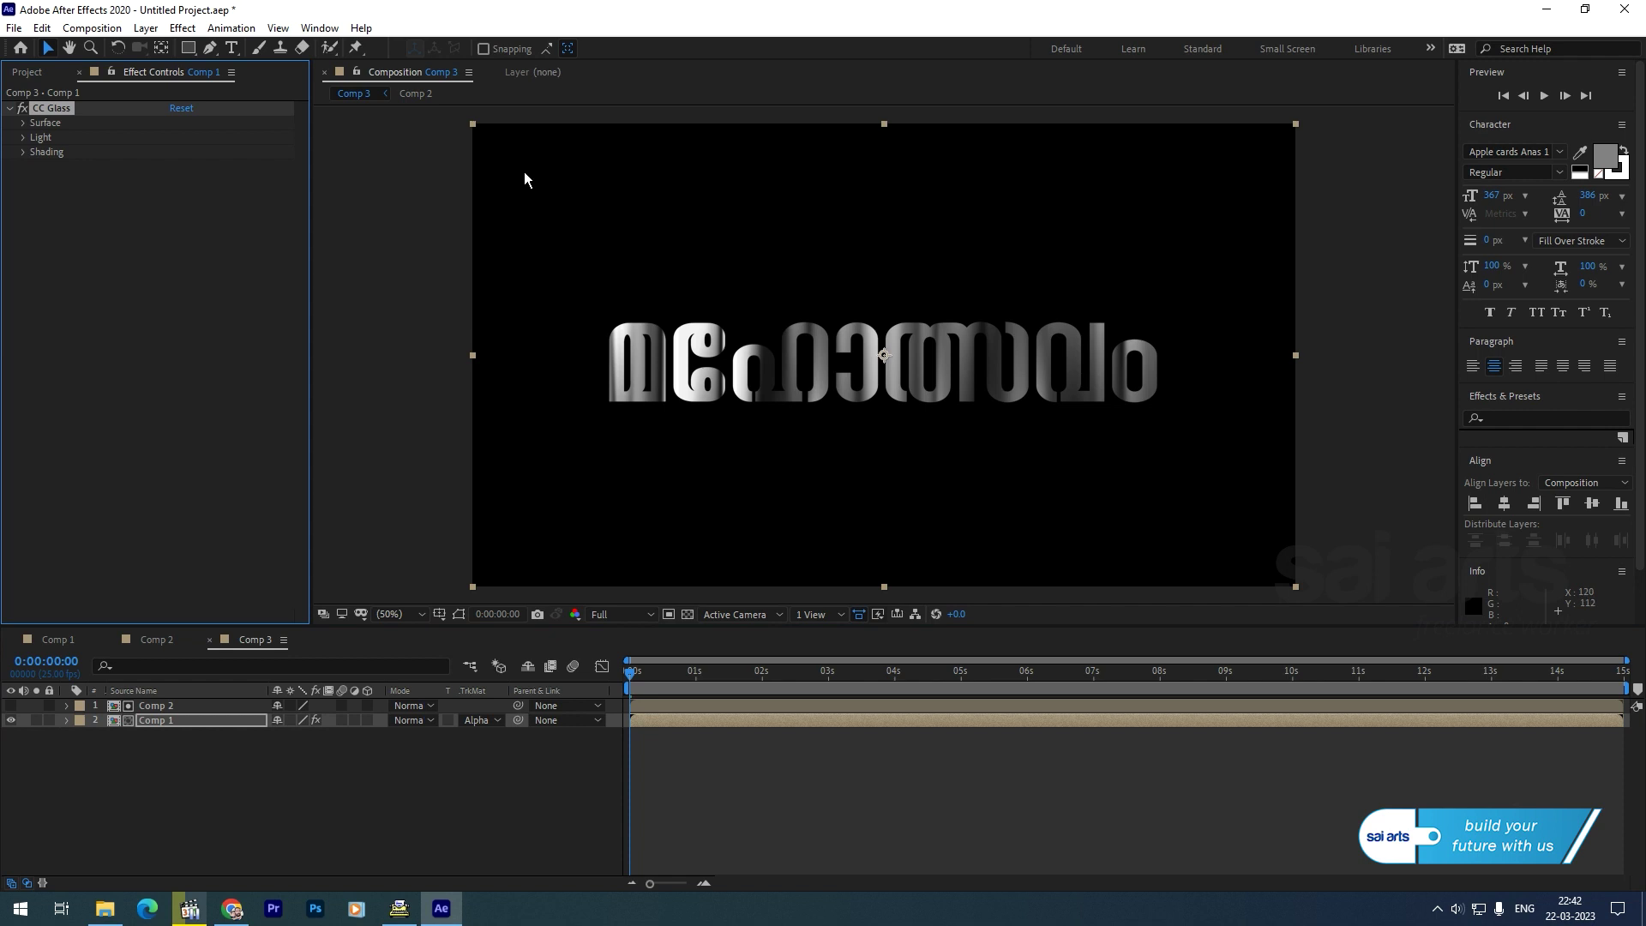
pyautogui.click(24, 123)
pyautogui.click(194, 137)
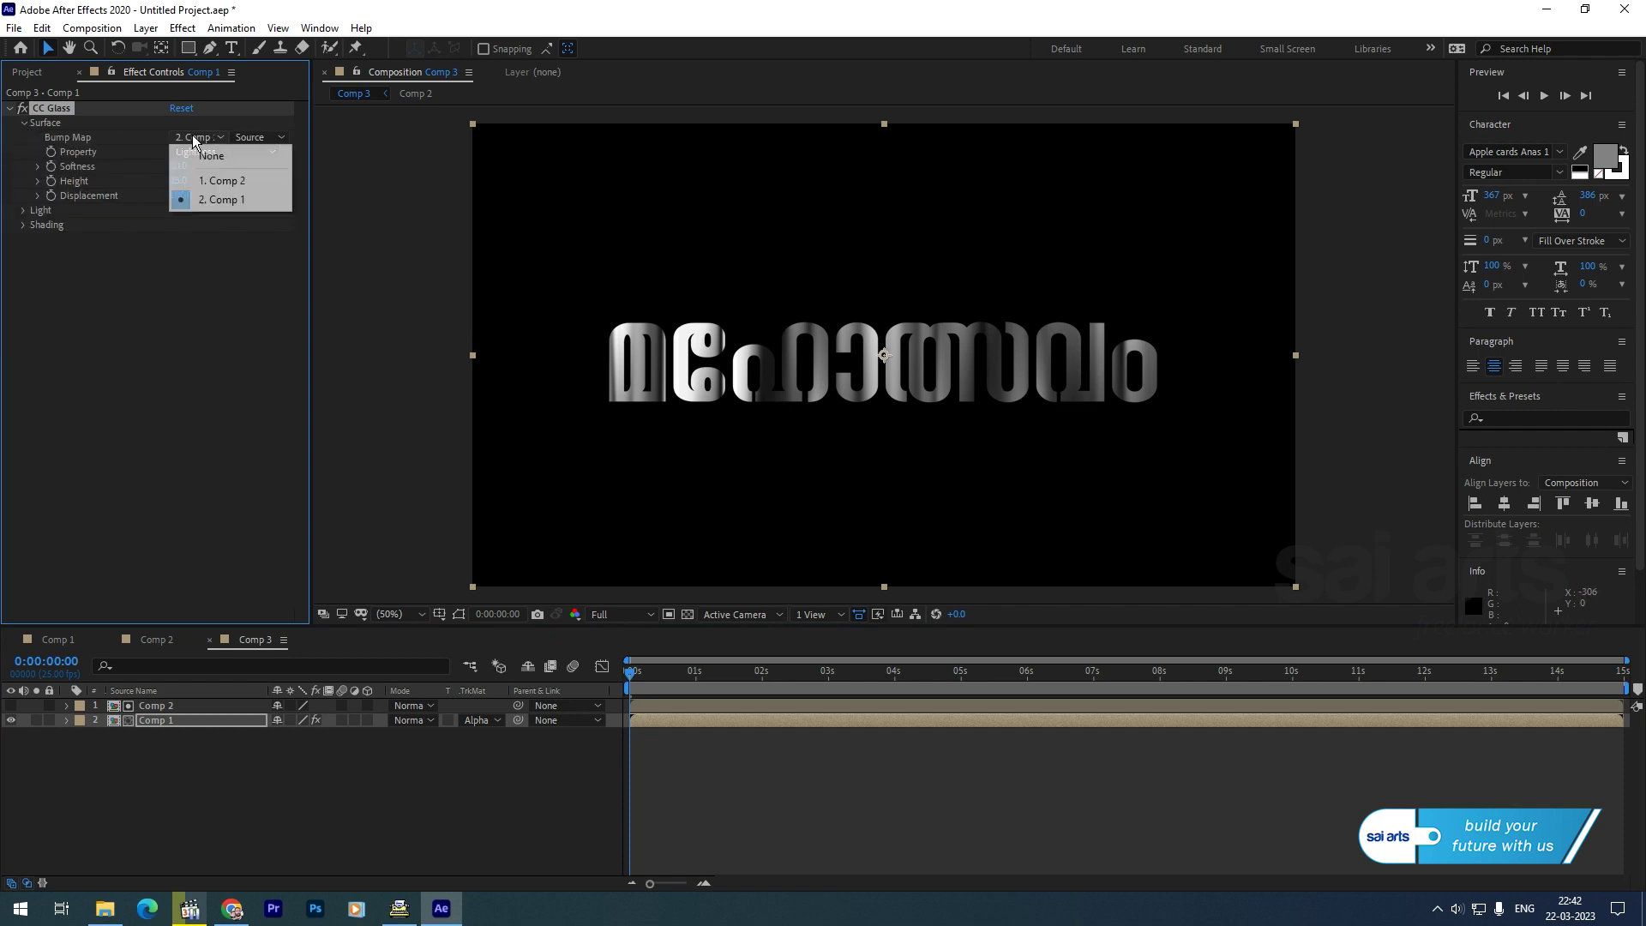
pyautogui.click(228, 181)
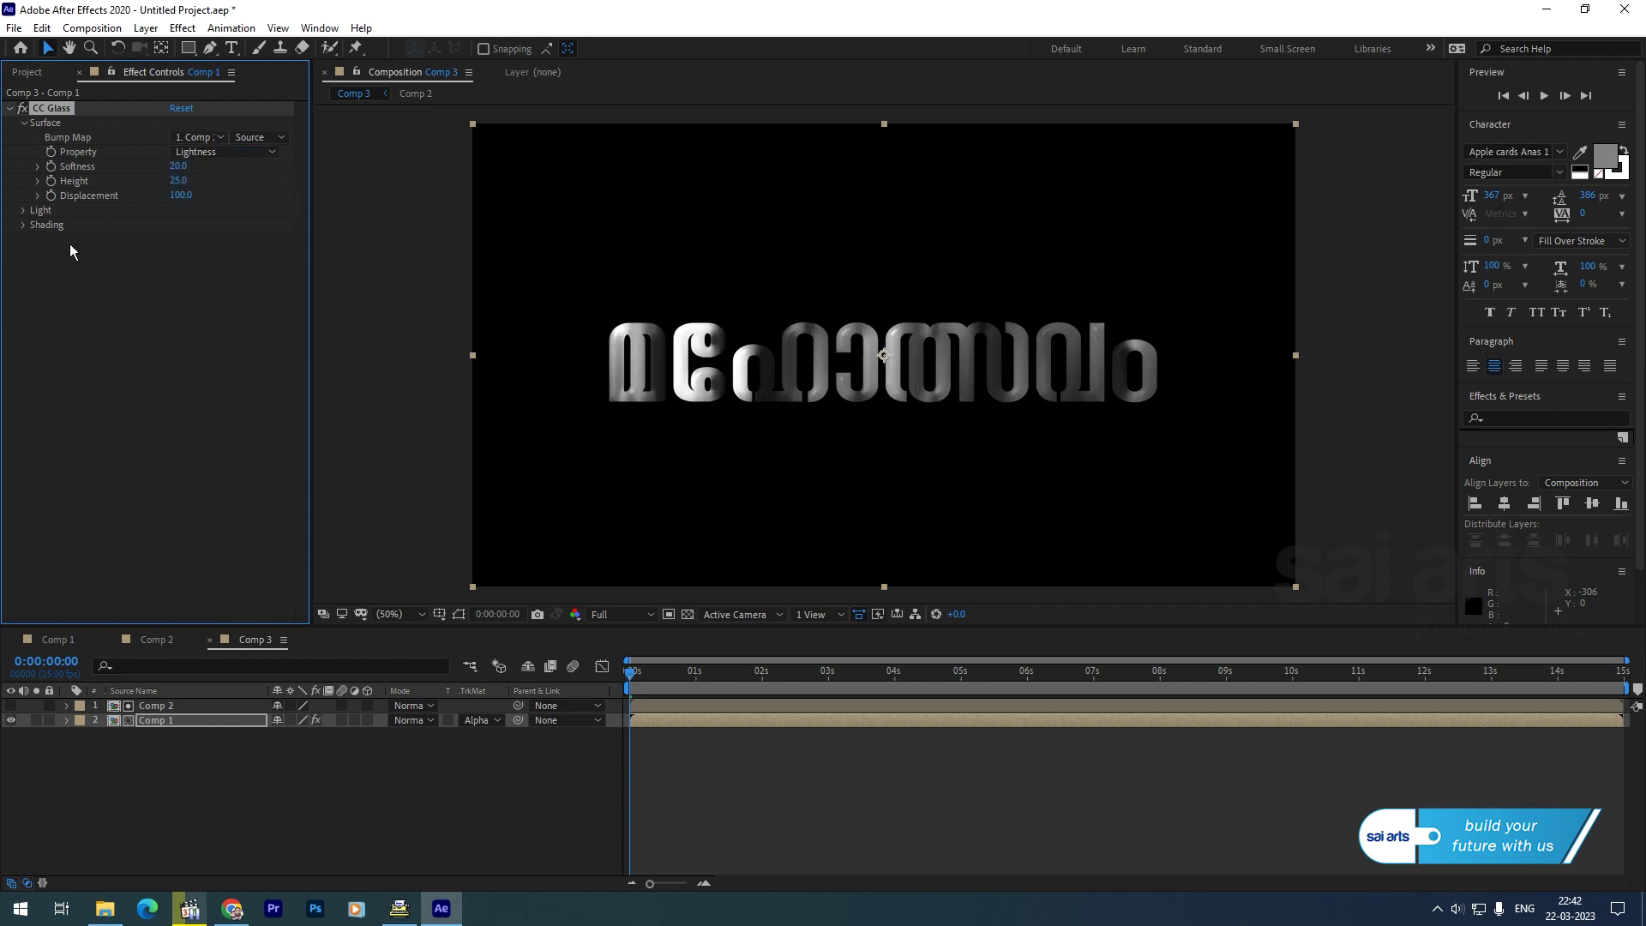
# Set CC Glass Softness 65, Height 80 and Displacement 500, then preview the result
pyautogui.click(178, 166)
pyautogui.write('65')
pyautogui.press('Return')
pyautogui.click(178, 181)
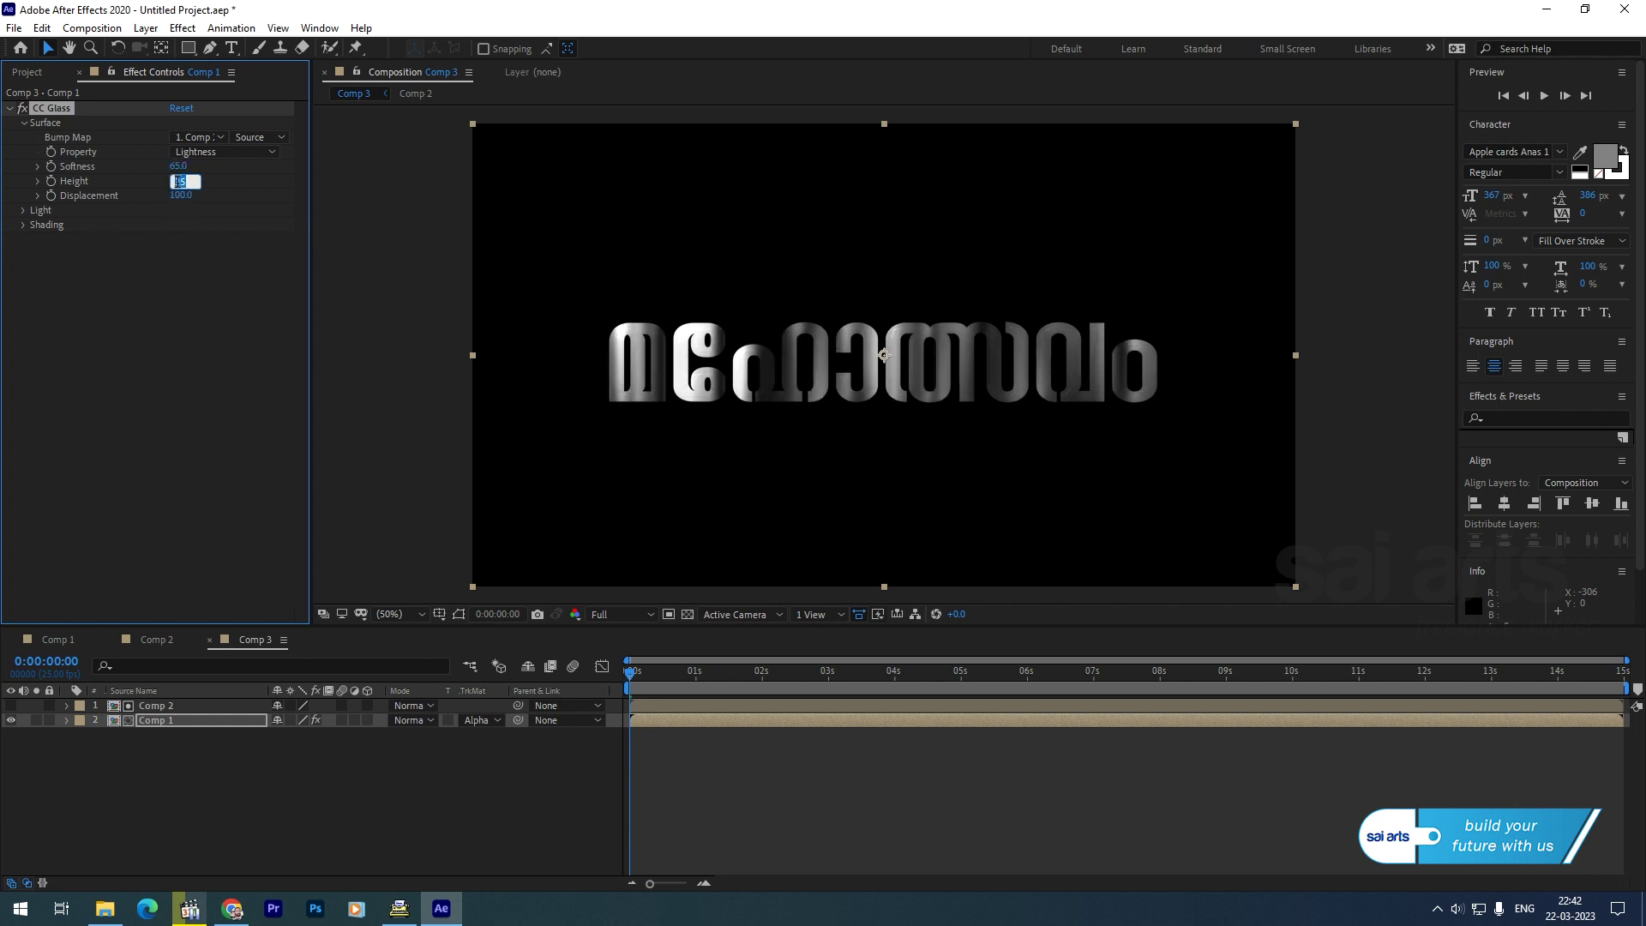
pyautogui.write('80')
pyautogui.press('Return')
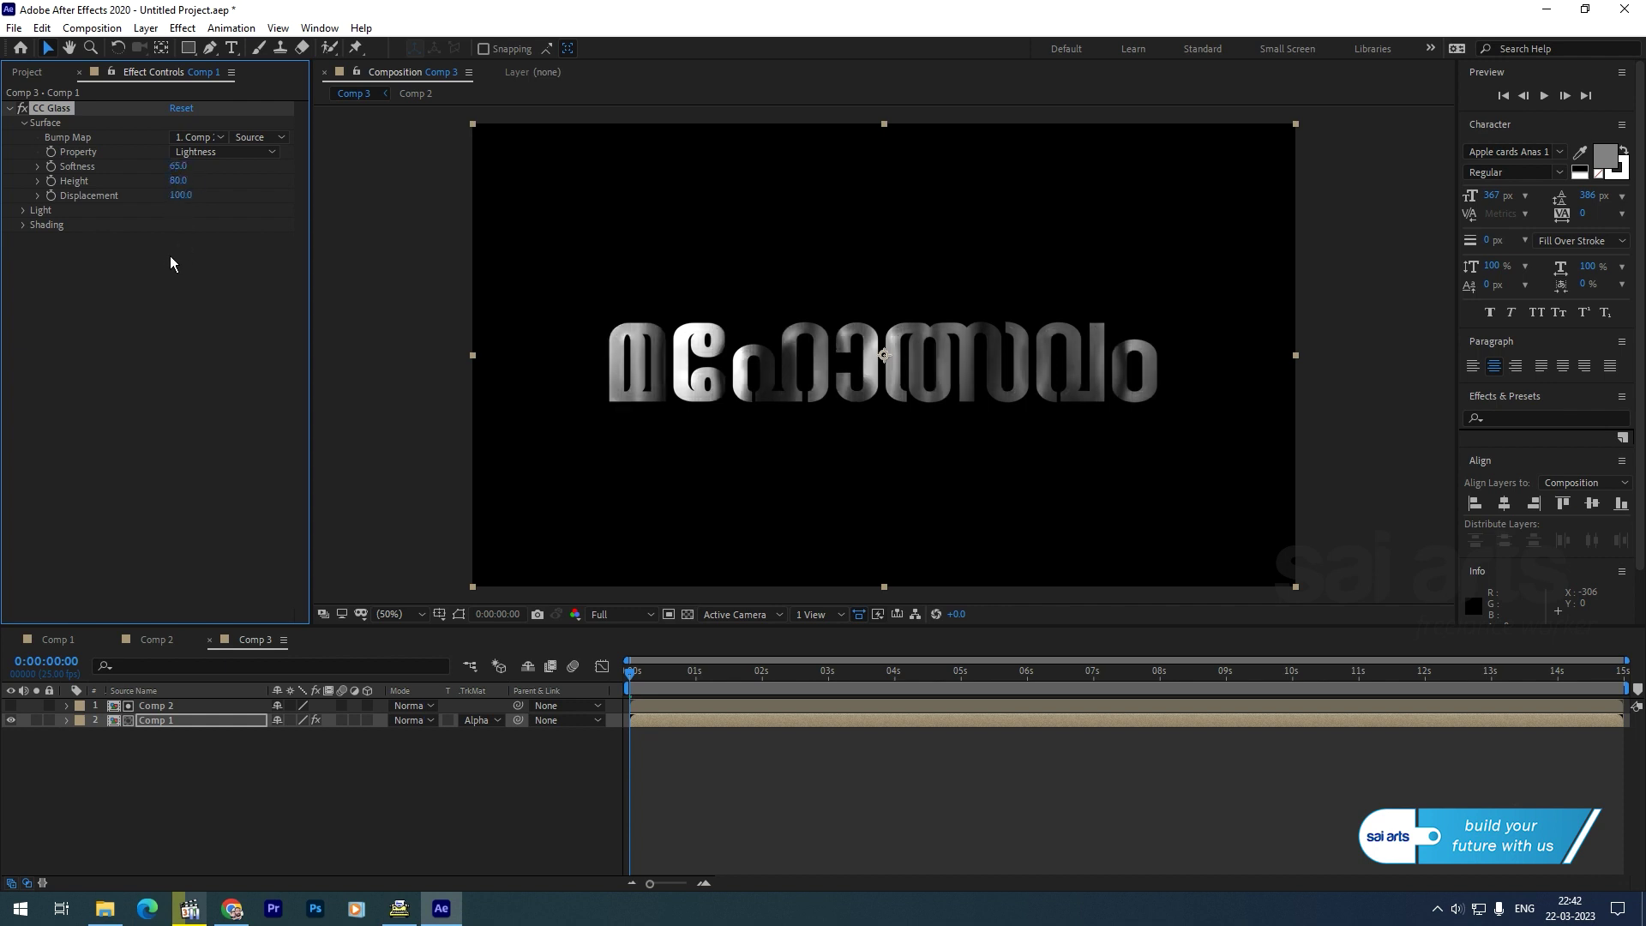
pyautogui.click(182, 195)
pyautogui.write('500')
pyautogui.press('Return')
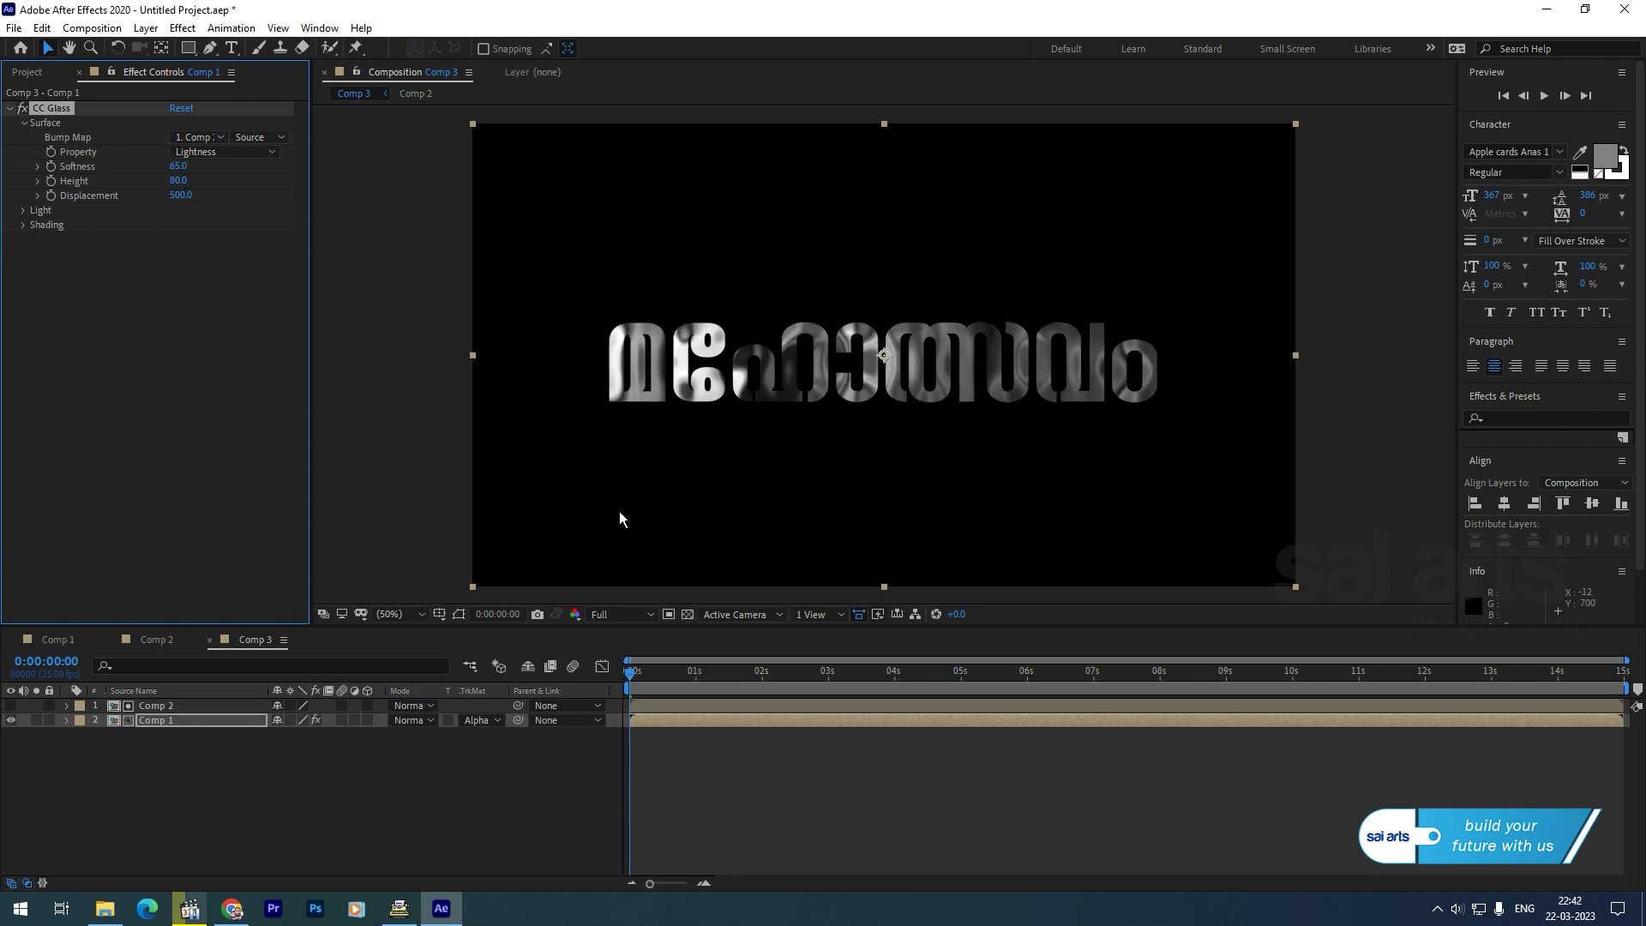
pyautogui.moveTo(631, 671)
pyautogui.mouseDown()
pyautogui.moveTo(738, 672)
pyautogui.moveTo(630, 672)
pyautogui.mouseUp()
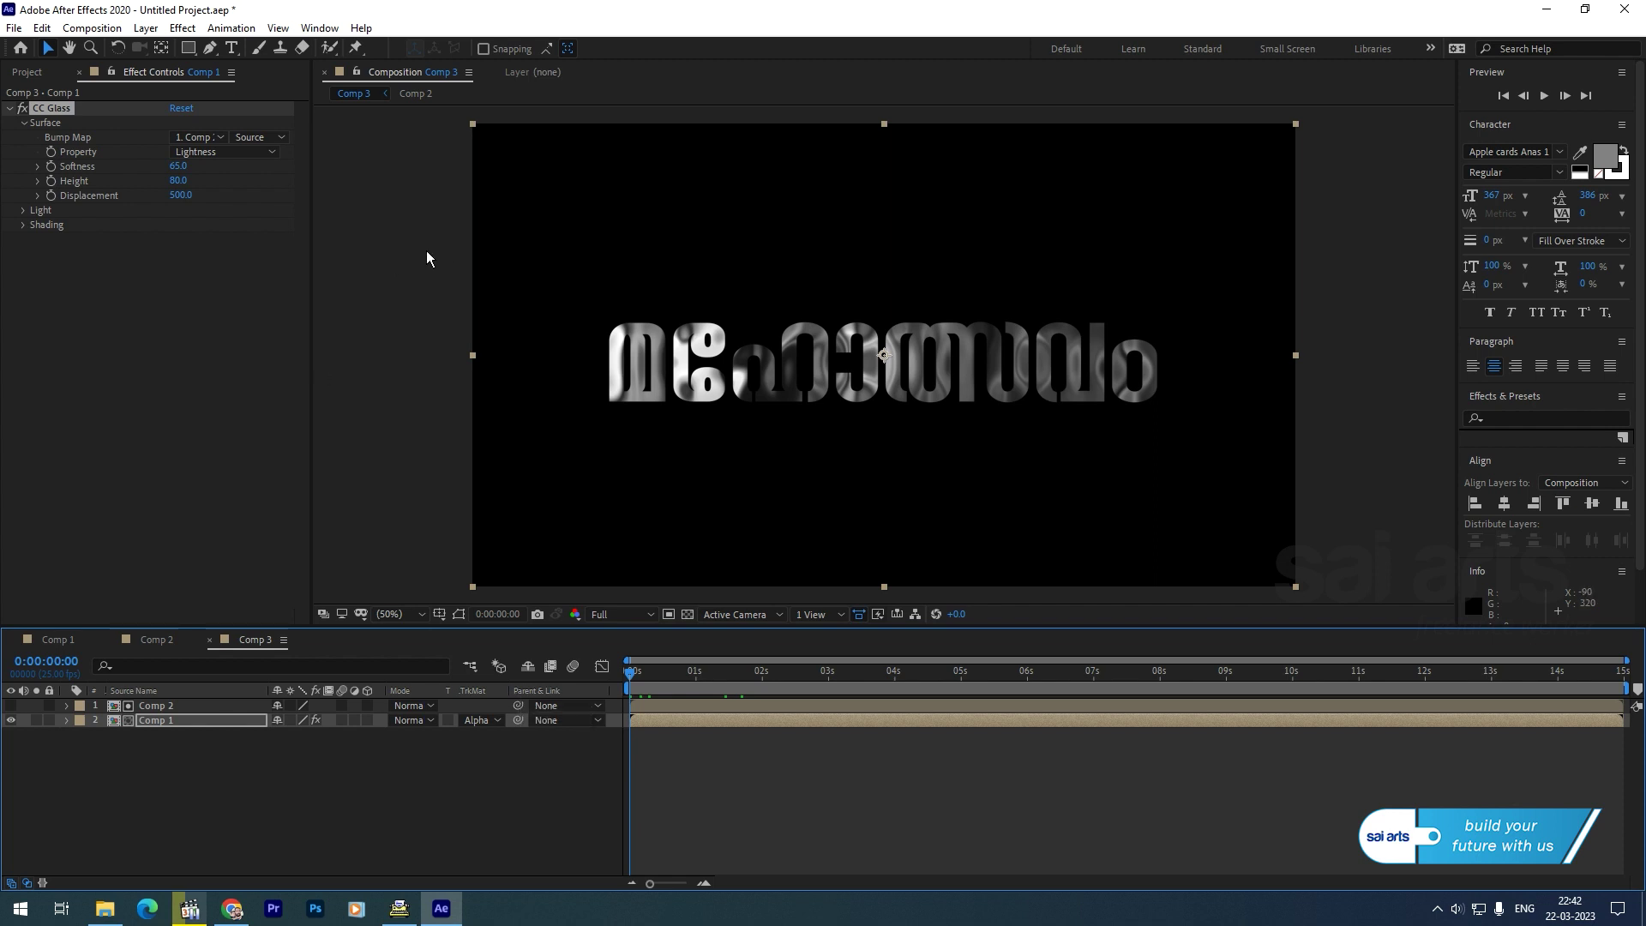
# Start a search in the Effects & Presets panel
pyautogui.click(183, 29)
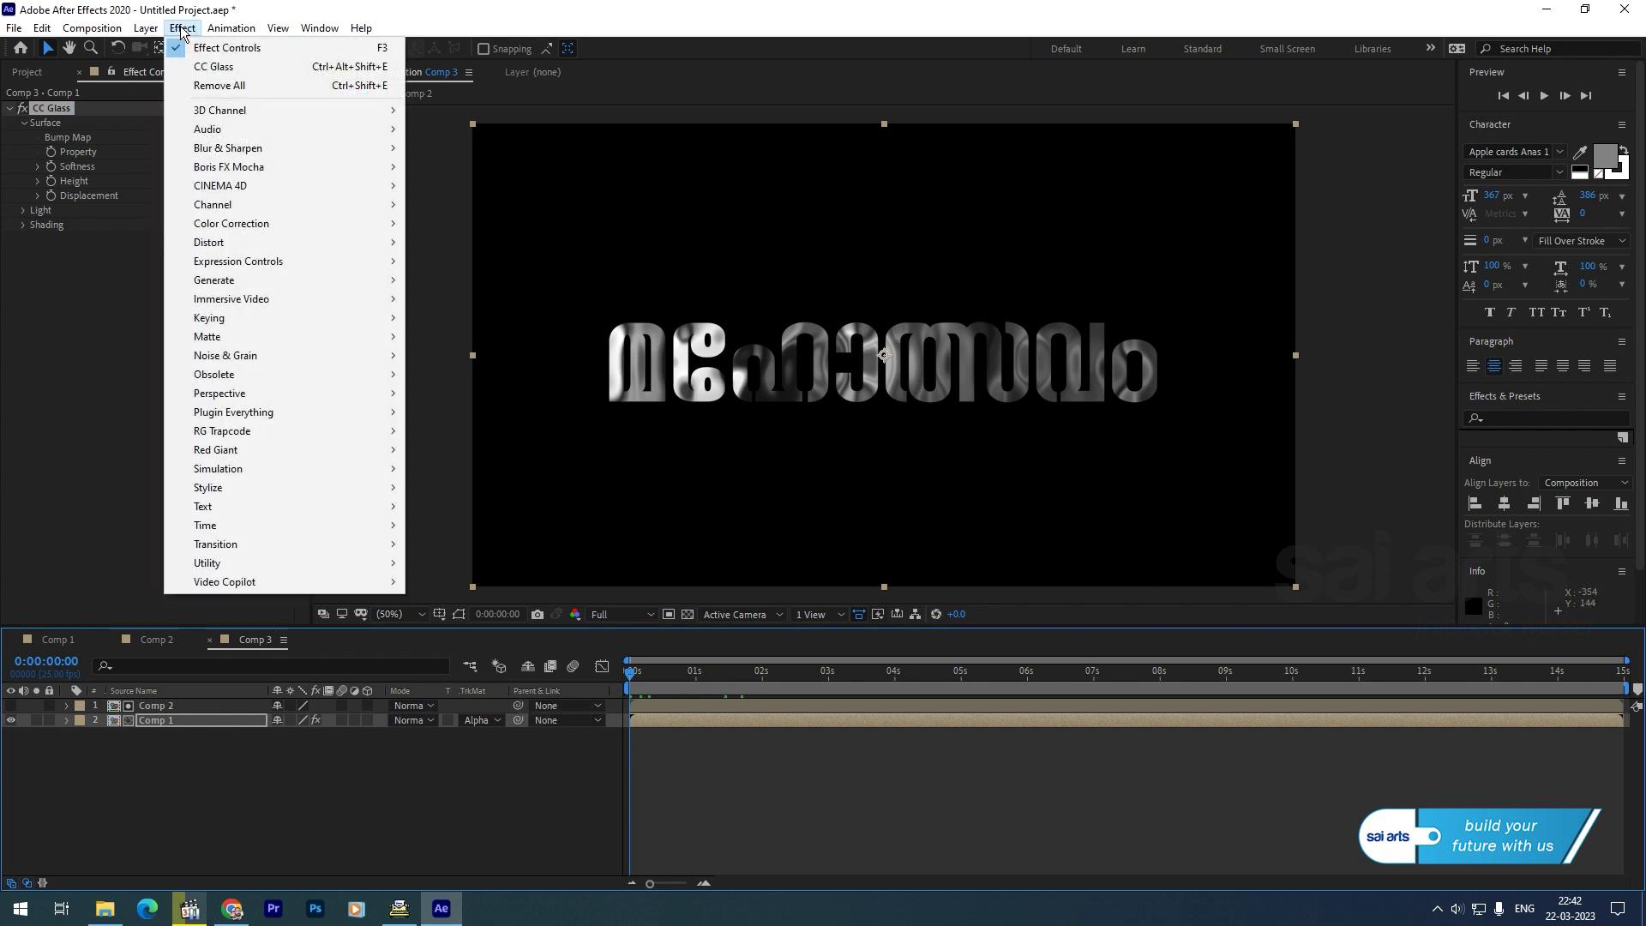
pyautogui.click(1584, 392)
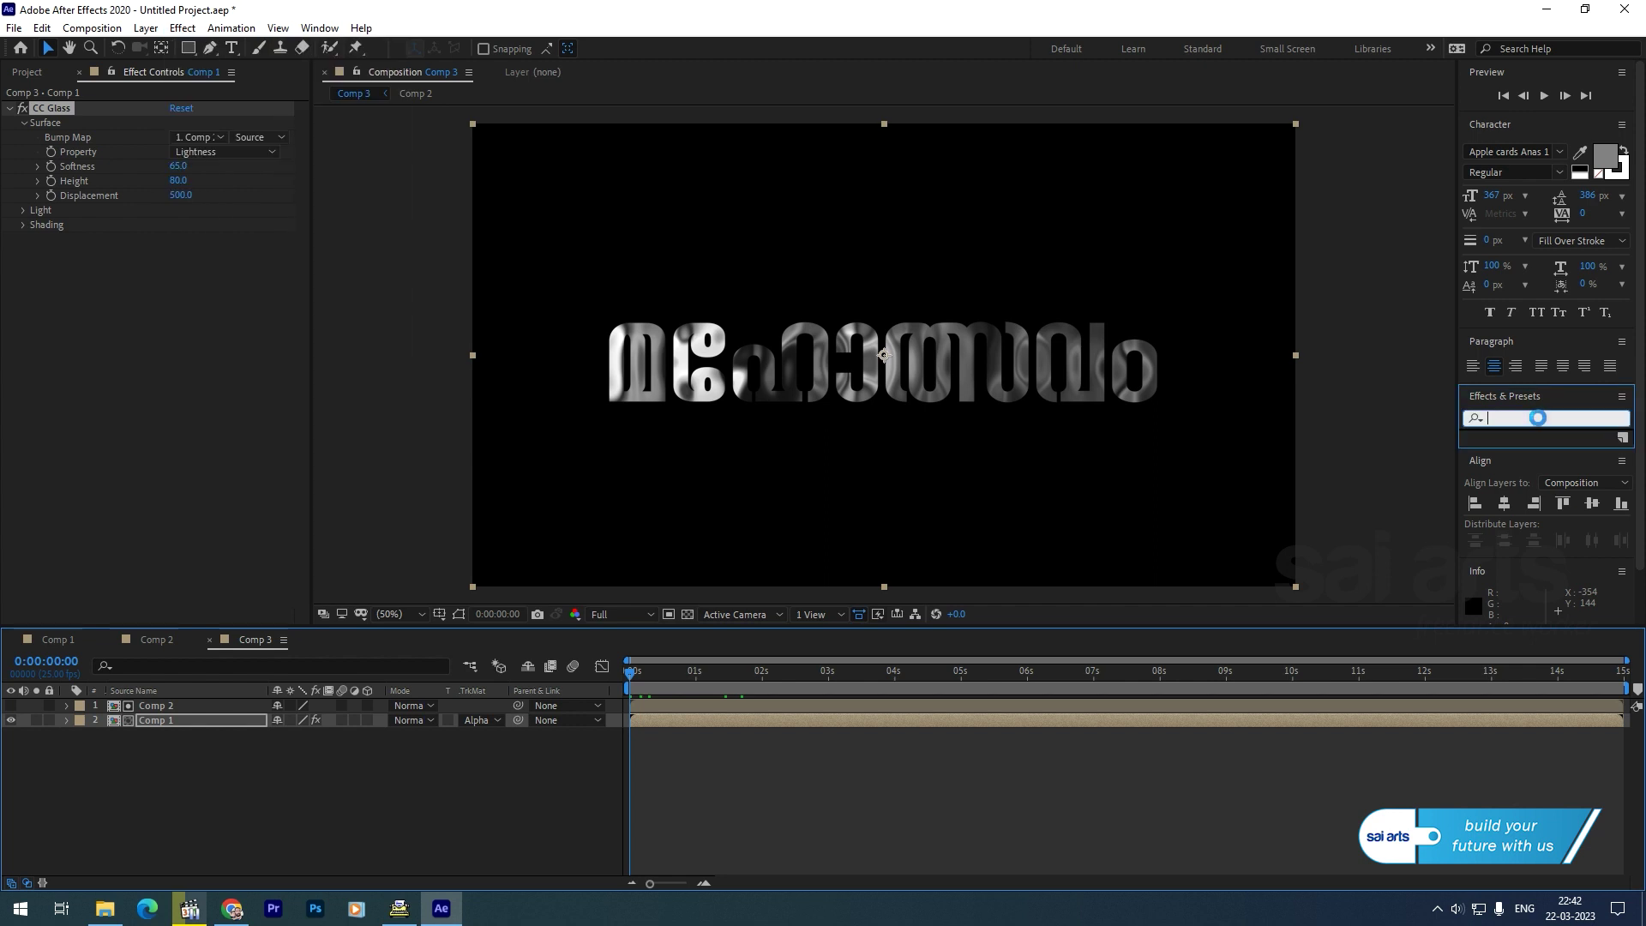
pyautogui.click(1539, 417)
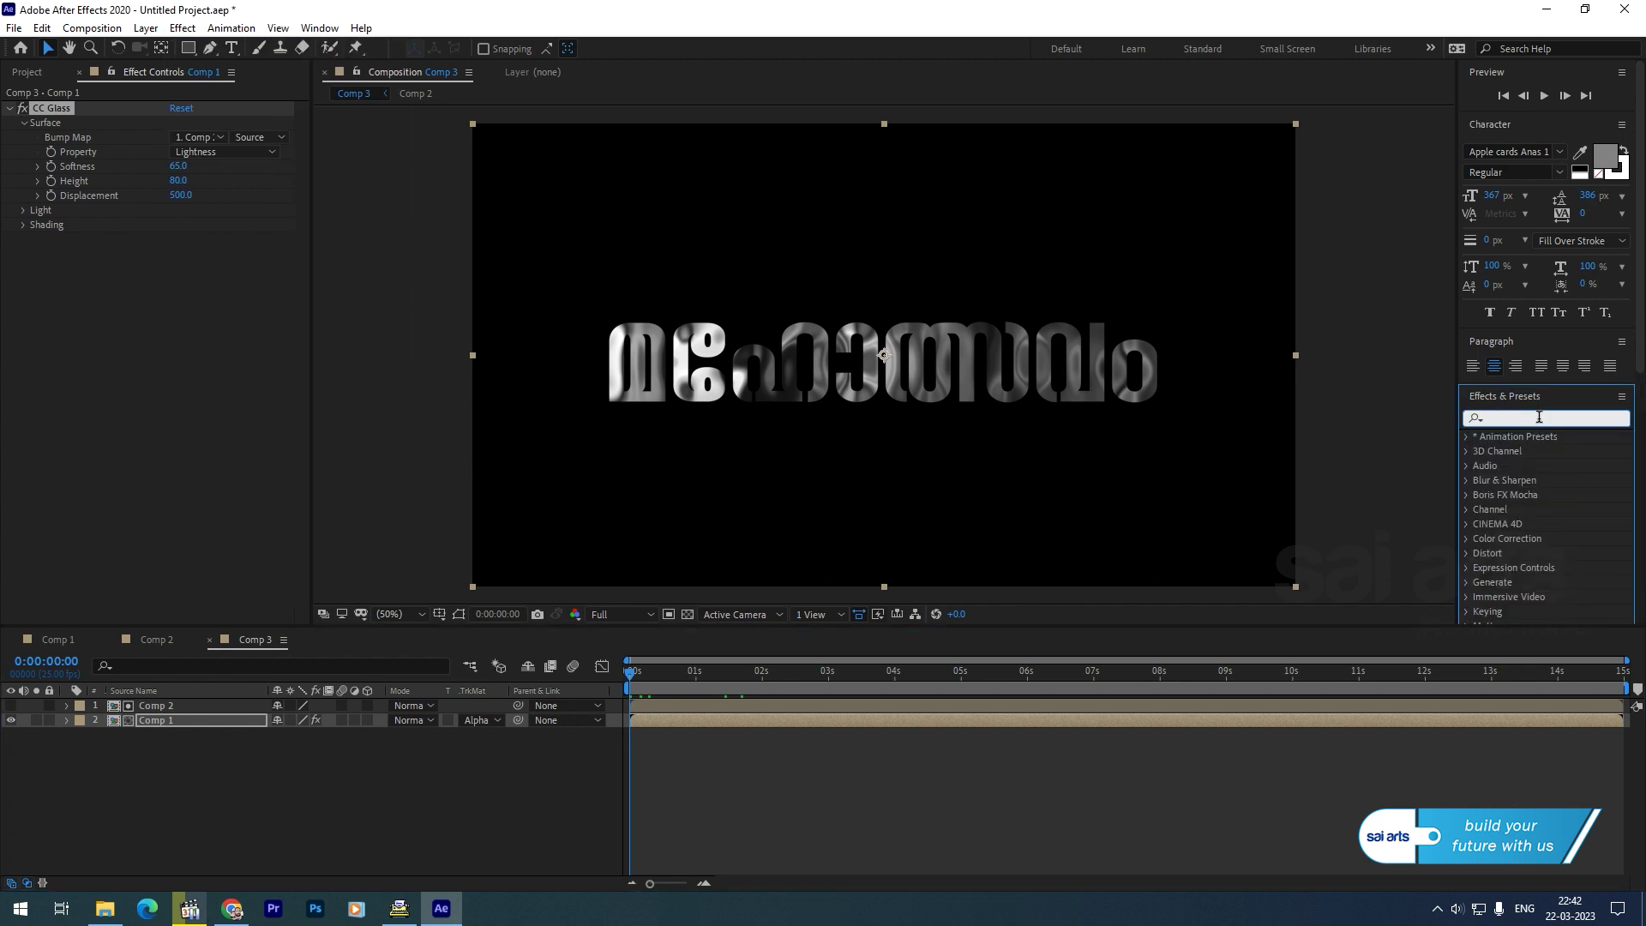
# Apply CC Blobbylize to Comp 1 below CC Glass, using Comp 2 as the blob layer
pyautogui.write('cc')
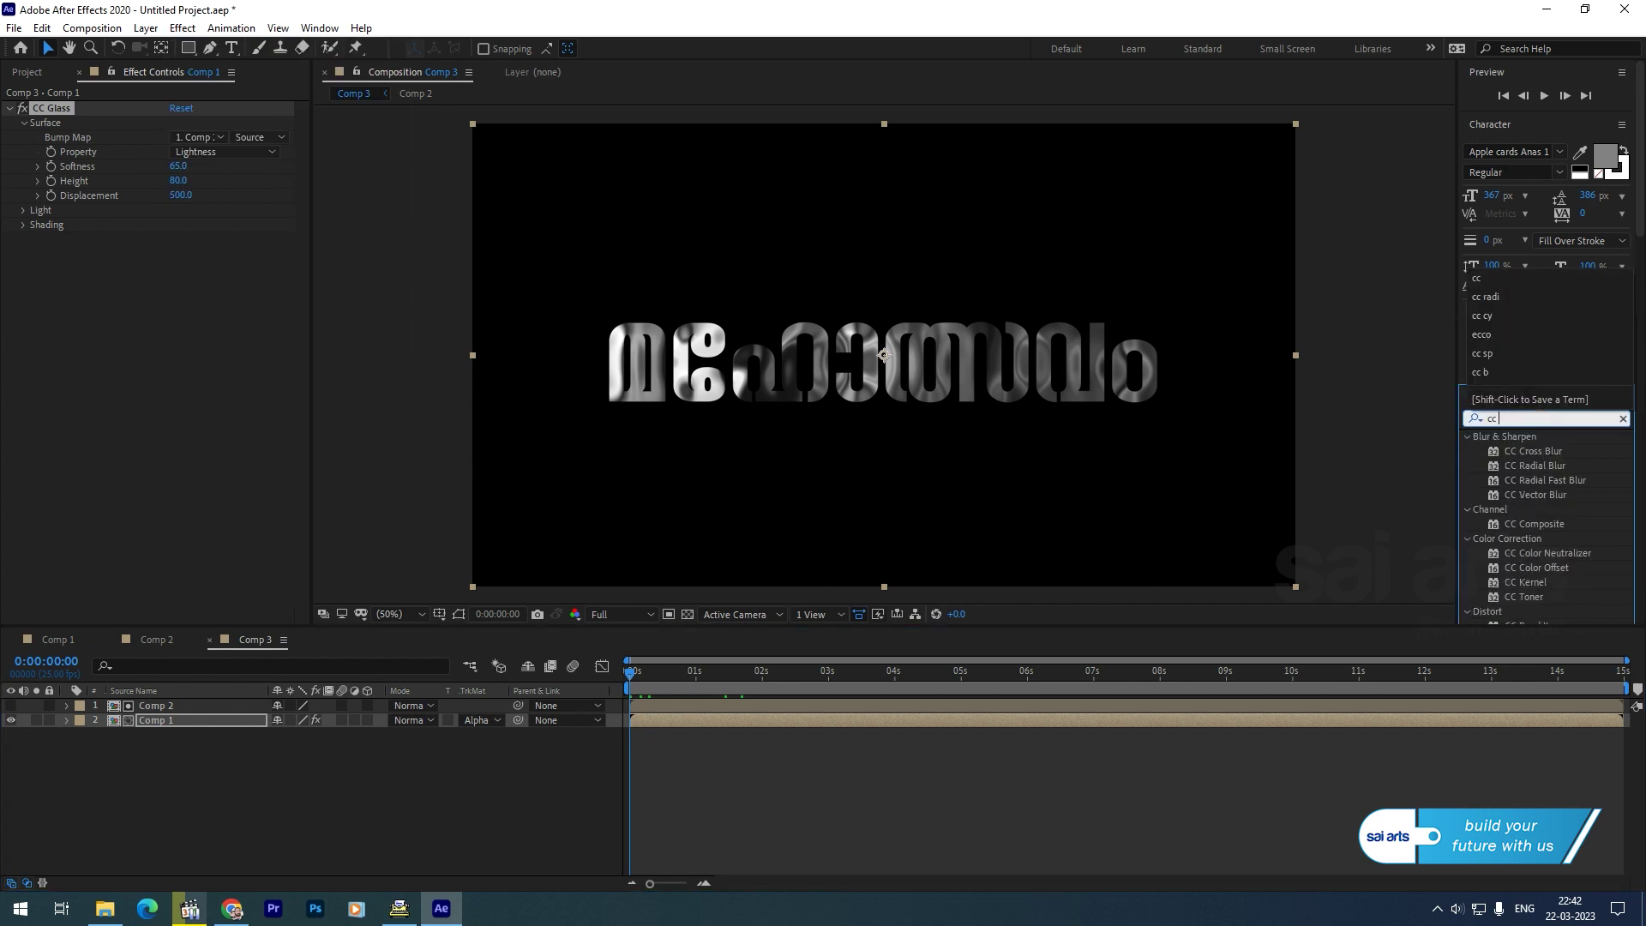
pyautogui.write(' blo')
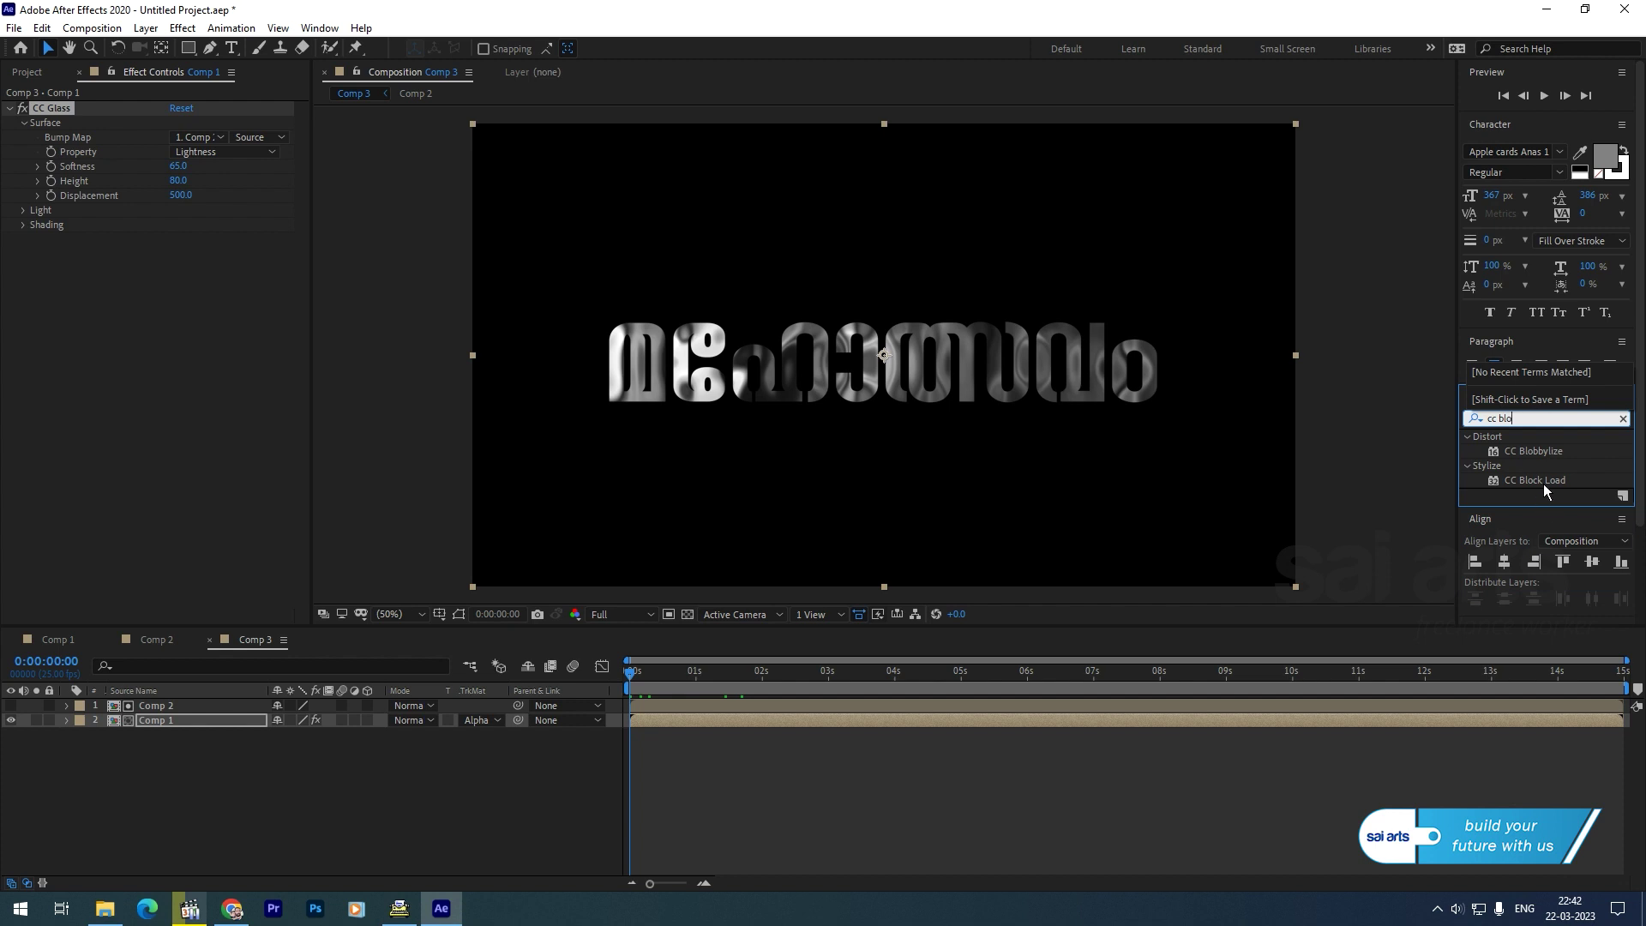
pyautogui.moveTo(1548, 453)
pyautogui.mouseDown()
pyautogui.moveTo(1084, 485)
pyautogui.moveTo(120, 336)
pyautogui.moveTo(180, 720)
pyautogui.moveTo(159, 278)
pyautogui.moveTo(151, 388)
pyautogui.moveTo(141, 269)
pyautogui.moveTo(137, 286)
pyautogui.mouseUp()
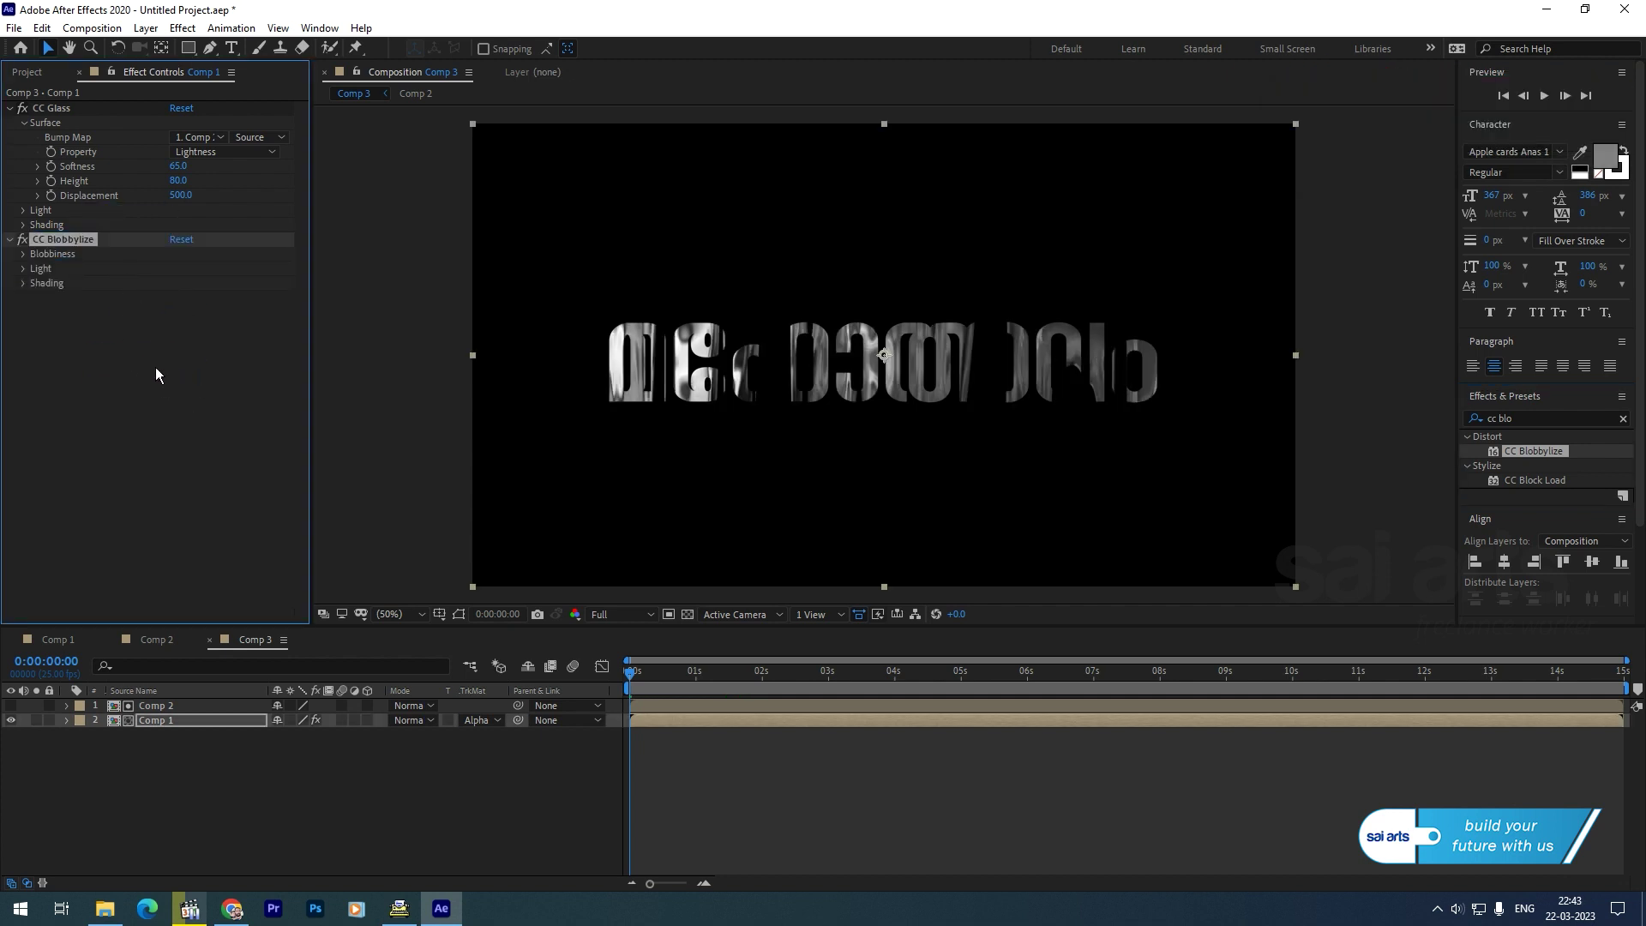
pyautogui.click(23, 253)
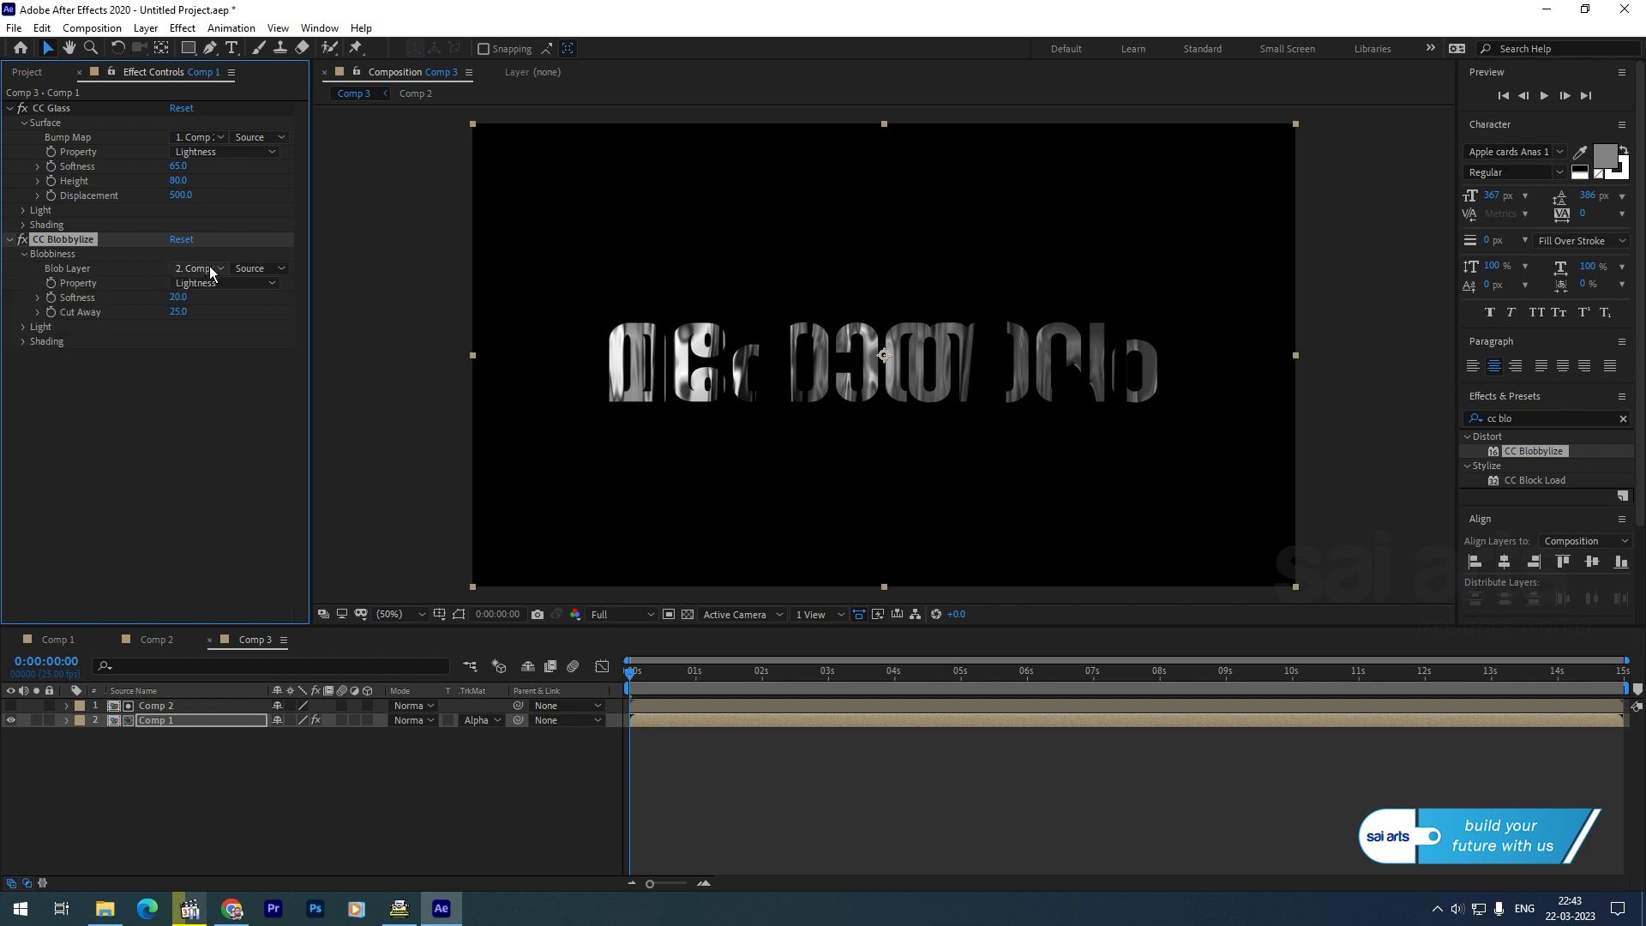
pyautogui.click(211, 268)
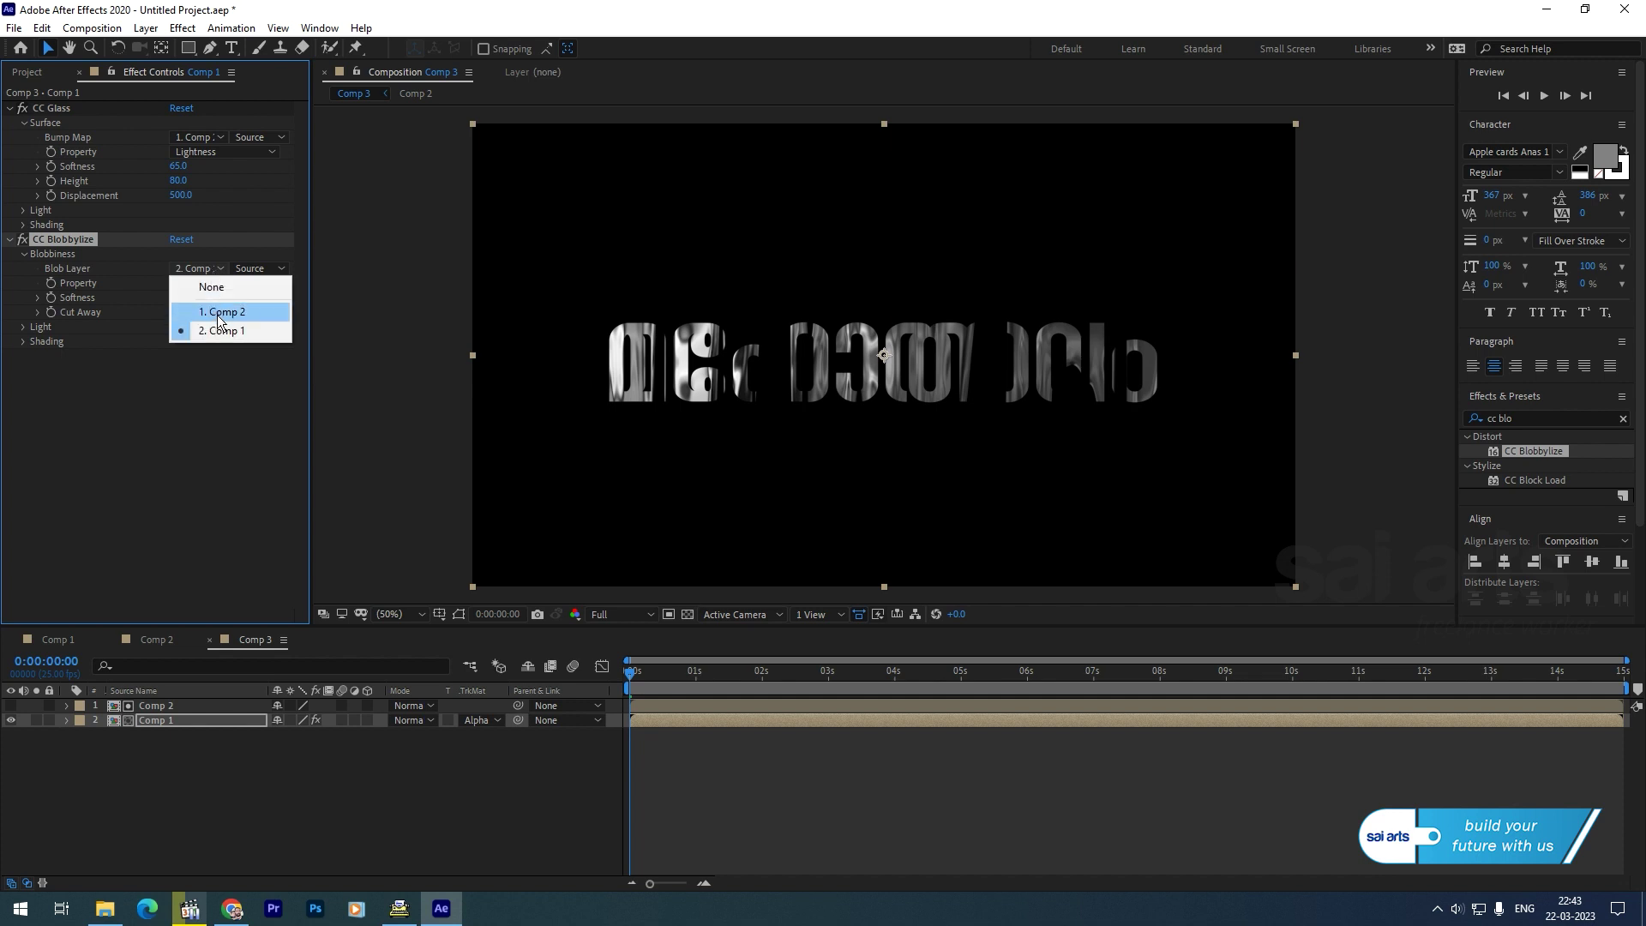
pyautogui.click(221, 318)
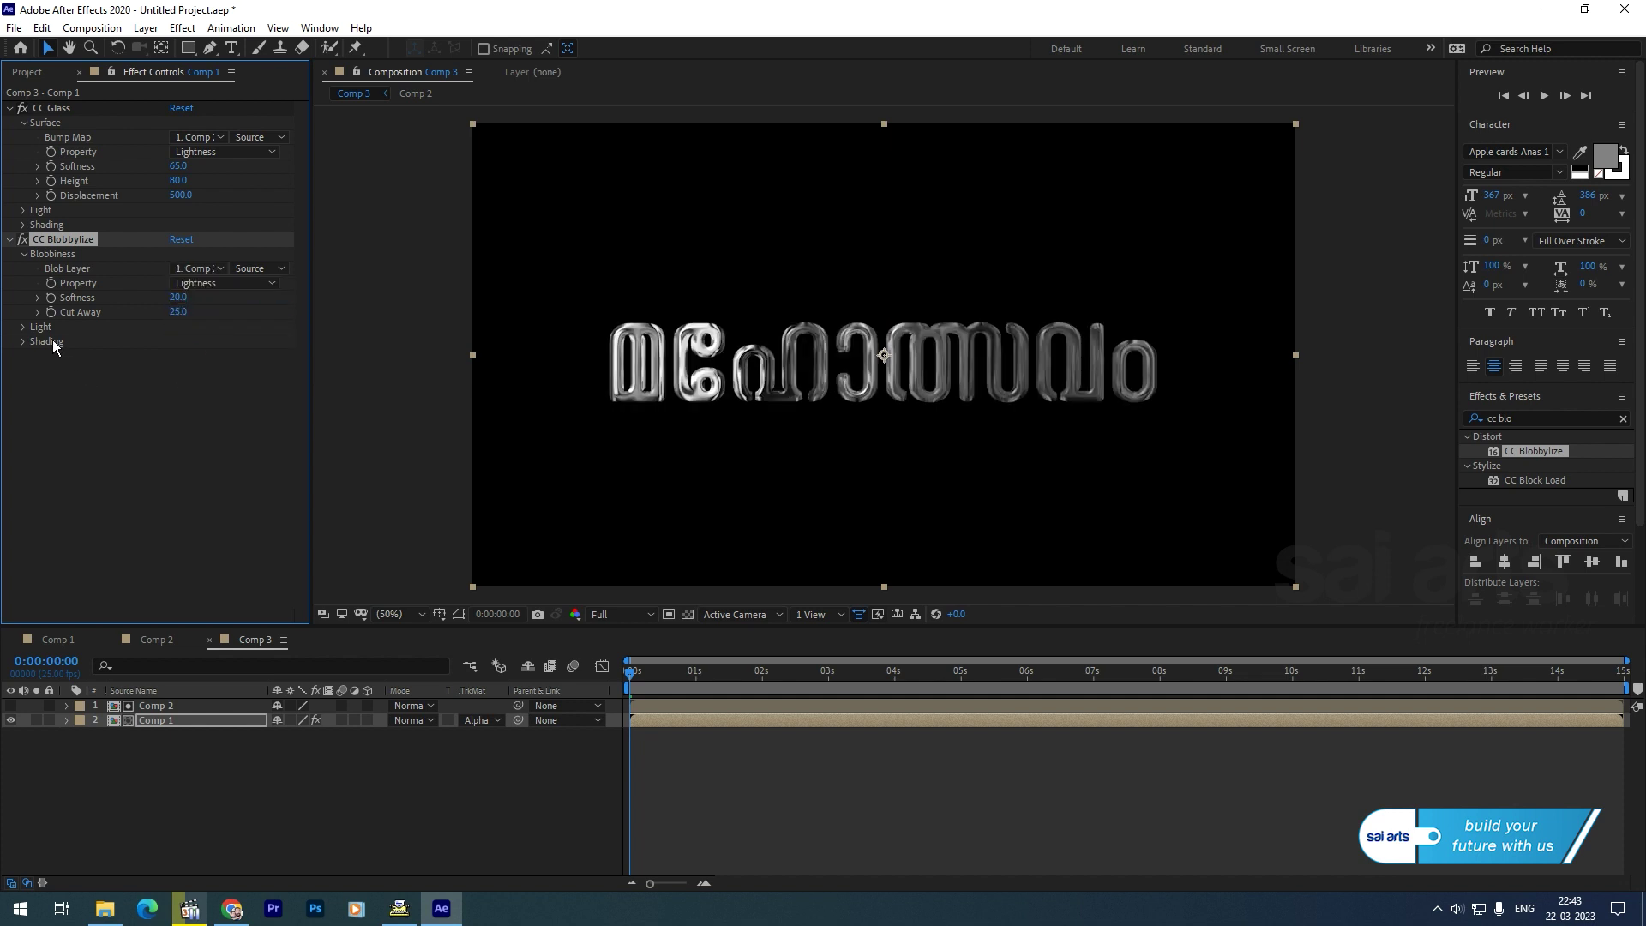
# Set Blobbylize Softness to 16 and Cut Away to 2, then preview the blobby title
pyautogui.click(177, 297)
pyautogui.write('16')
pyautogui.press('Return')
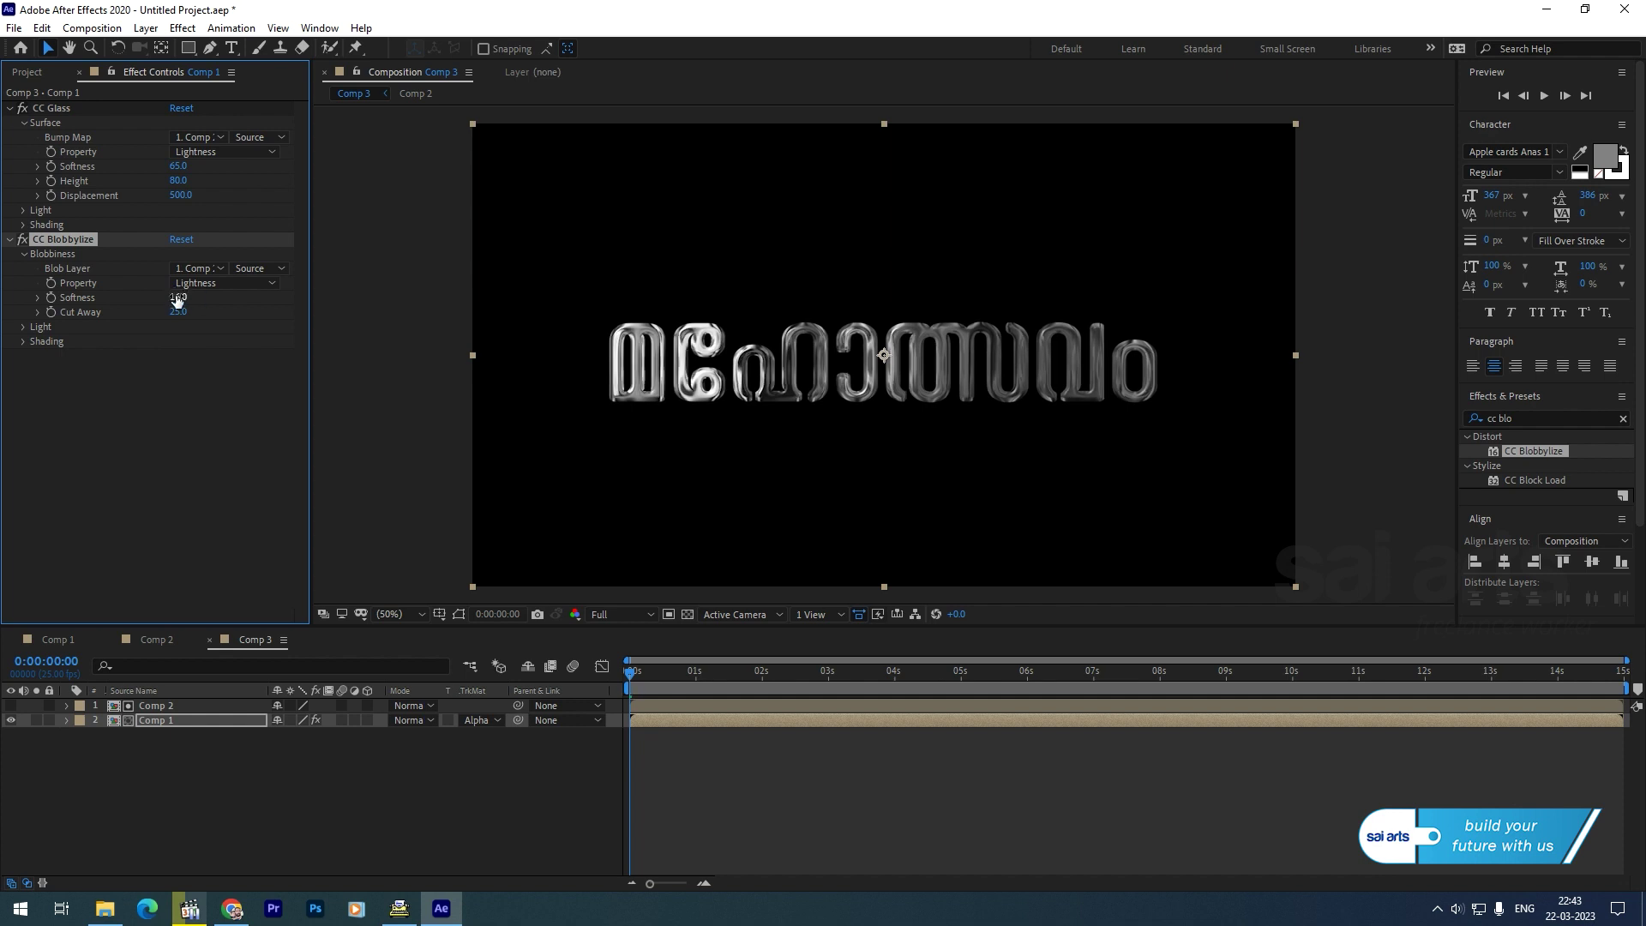
pyautogui.click(174, 310)
pyautogui.write('2')
pyautogui.press('Return')
pyautogui.press('.')
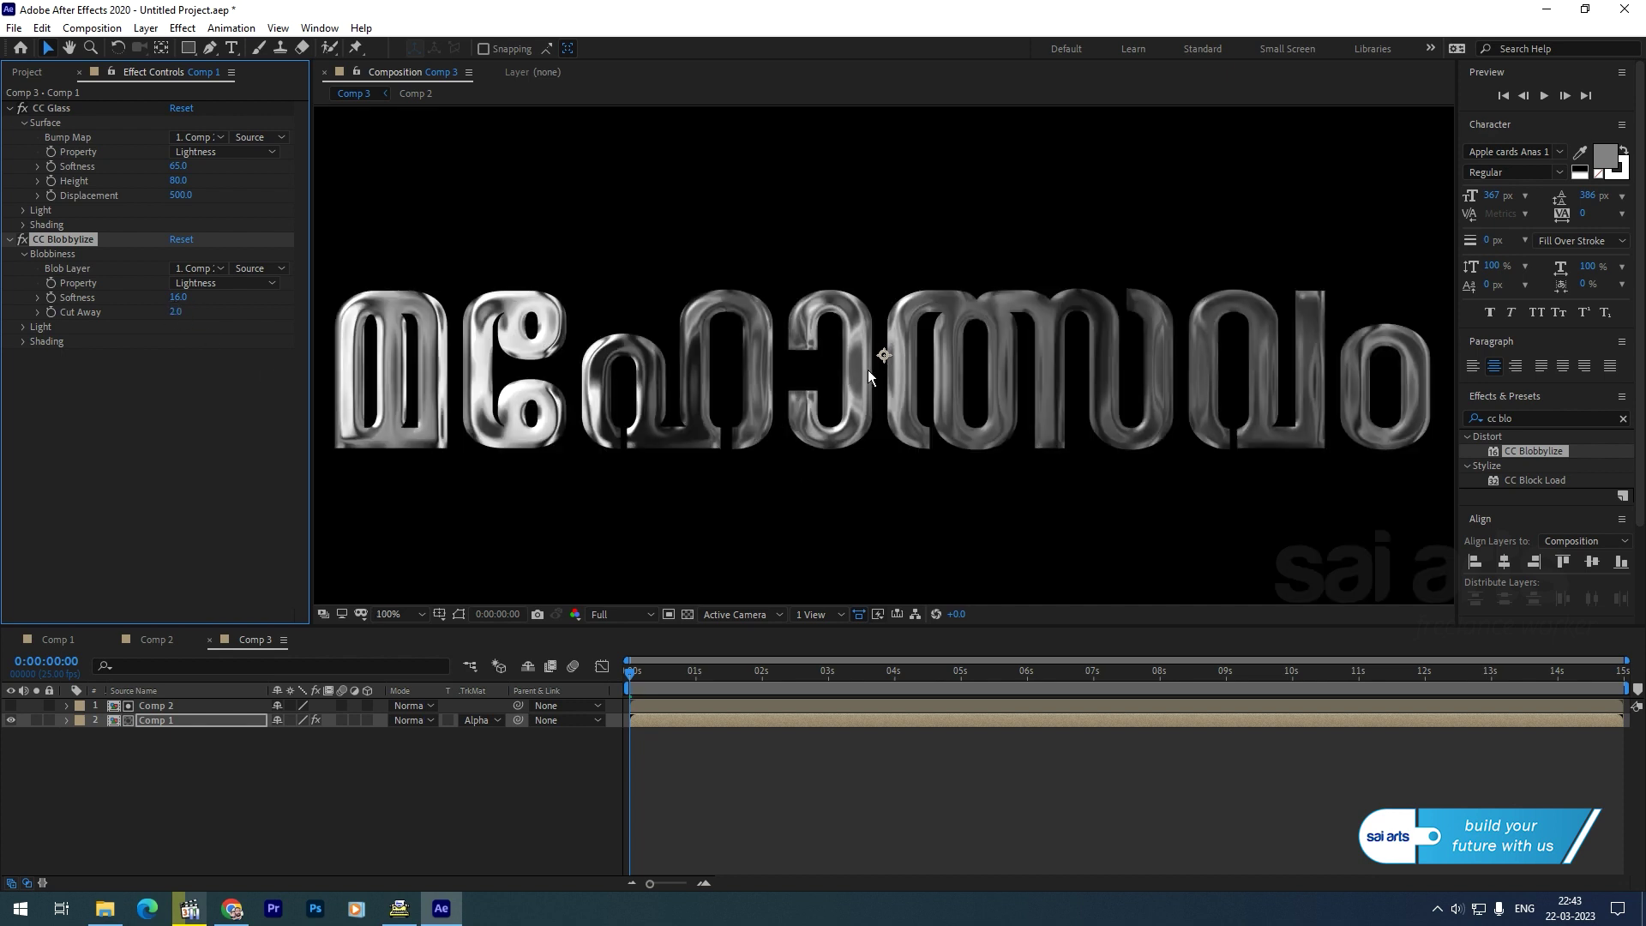
pyautogui.moveTo(633, 678); pyautogui.dragTo(518, 680)
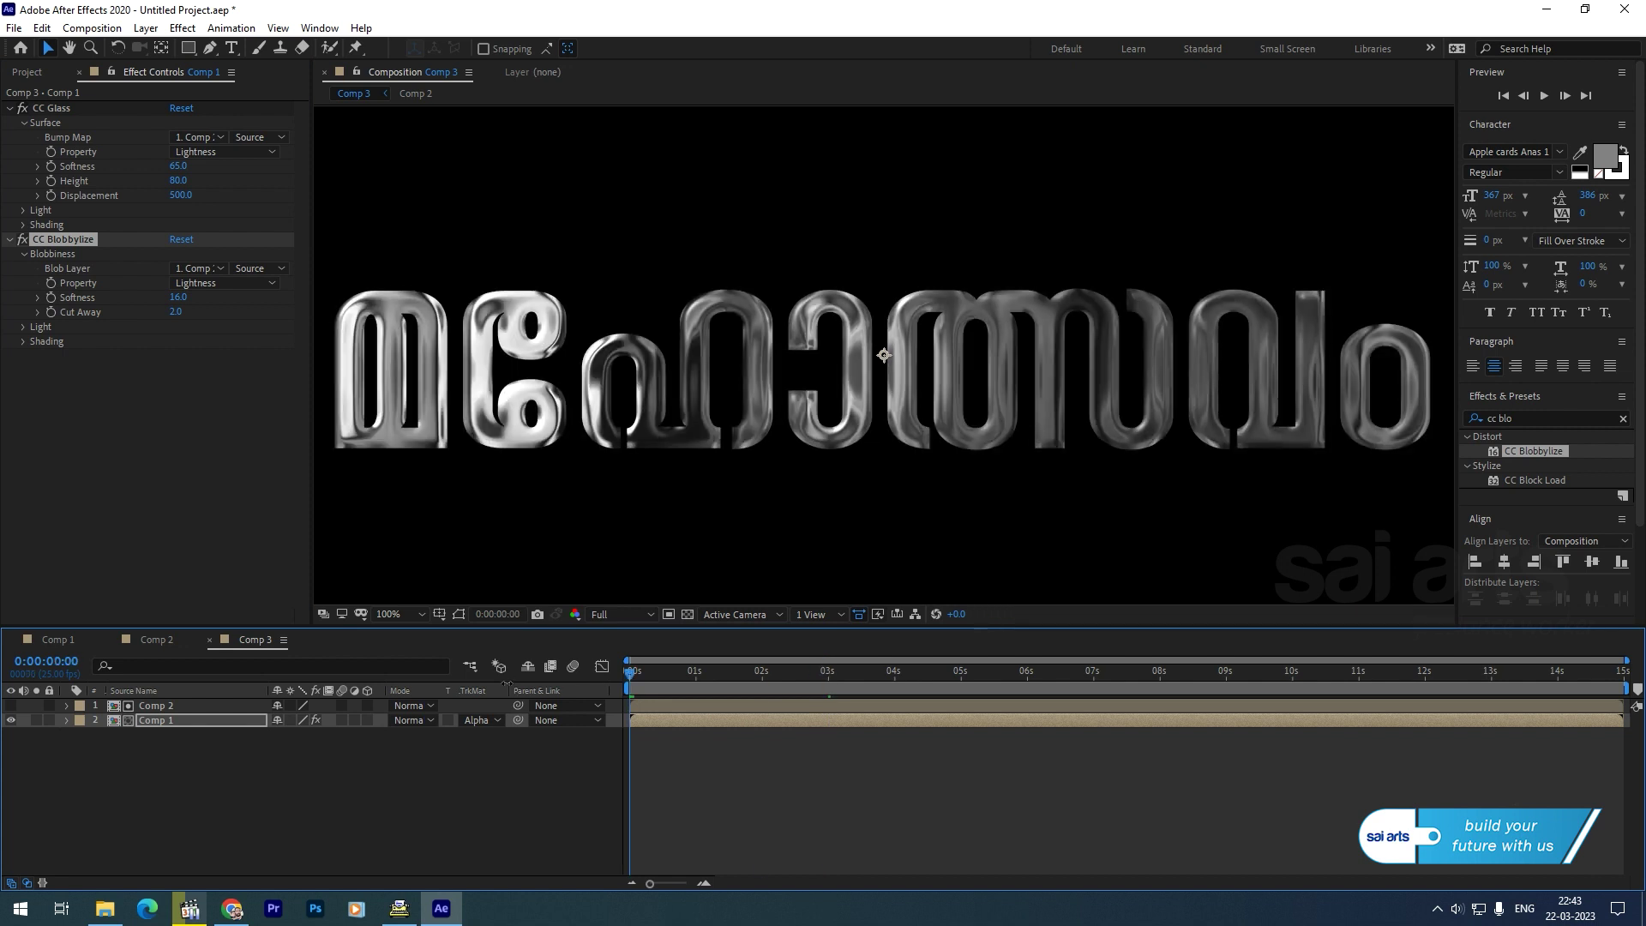
# Switch the Blobbylize light type to Point Light
pyautogui.click(22, 327)
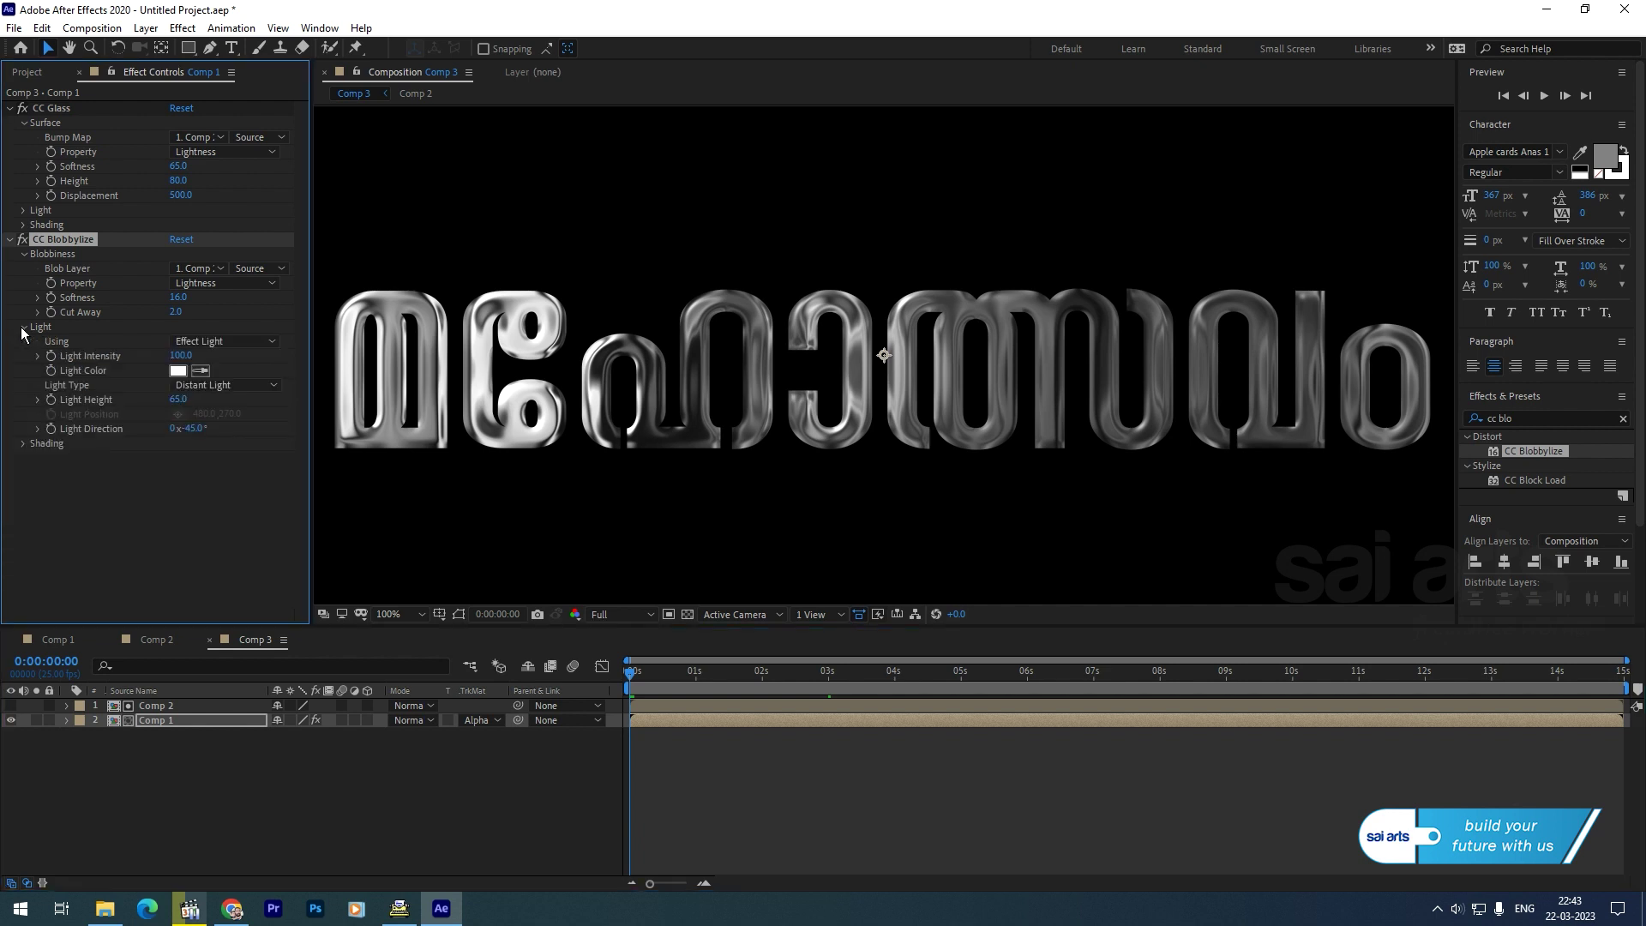
pyautogui.click(251, 384)
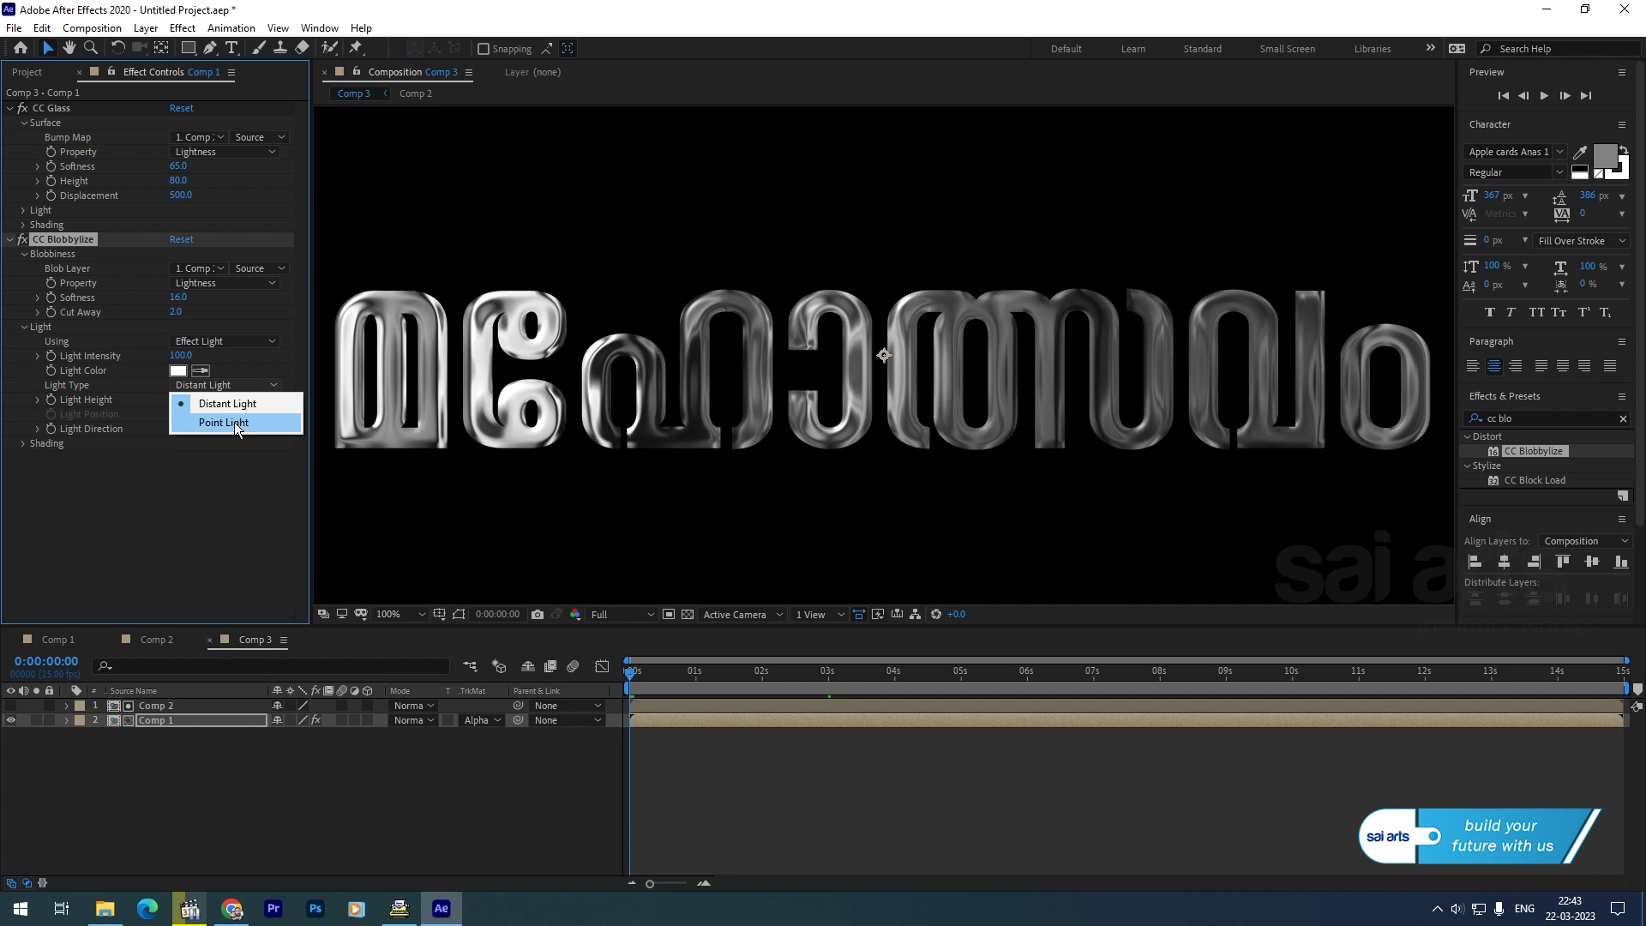
pyautogui.click(234, 422)
pyautogui.press(',')
pyautogui.press(',')
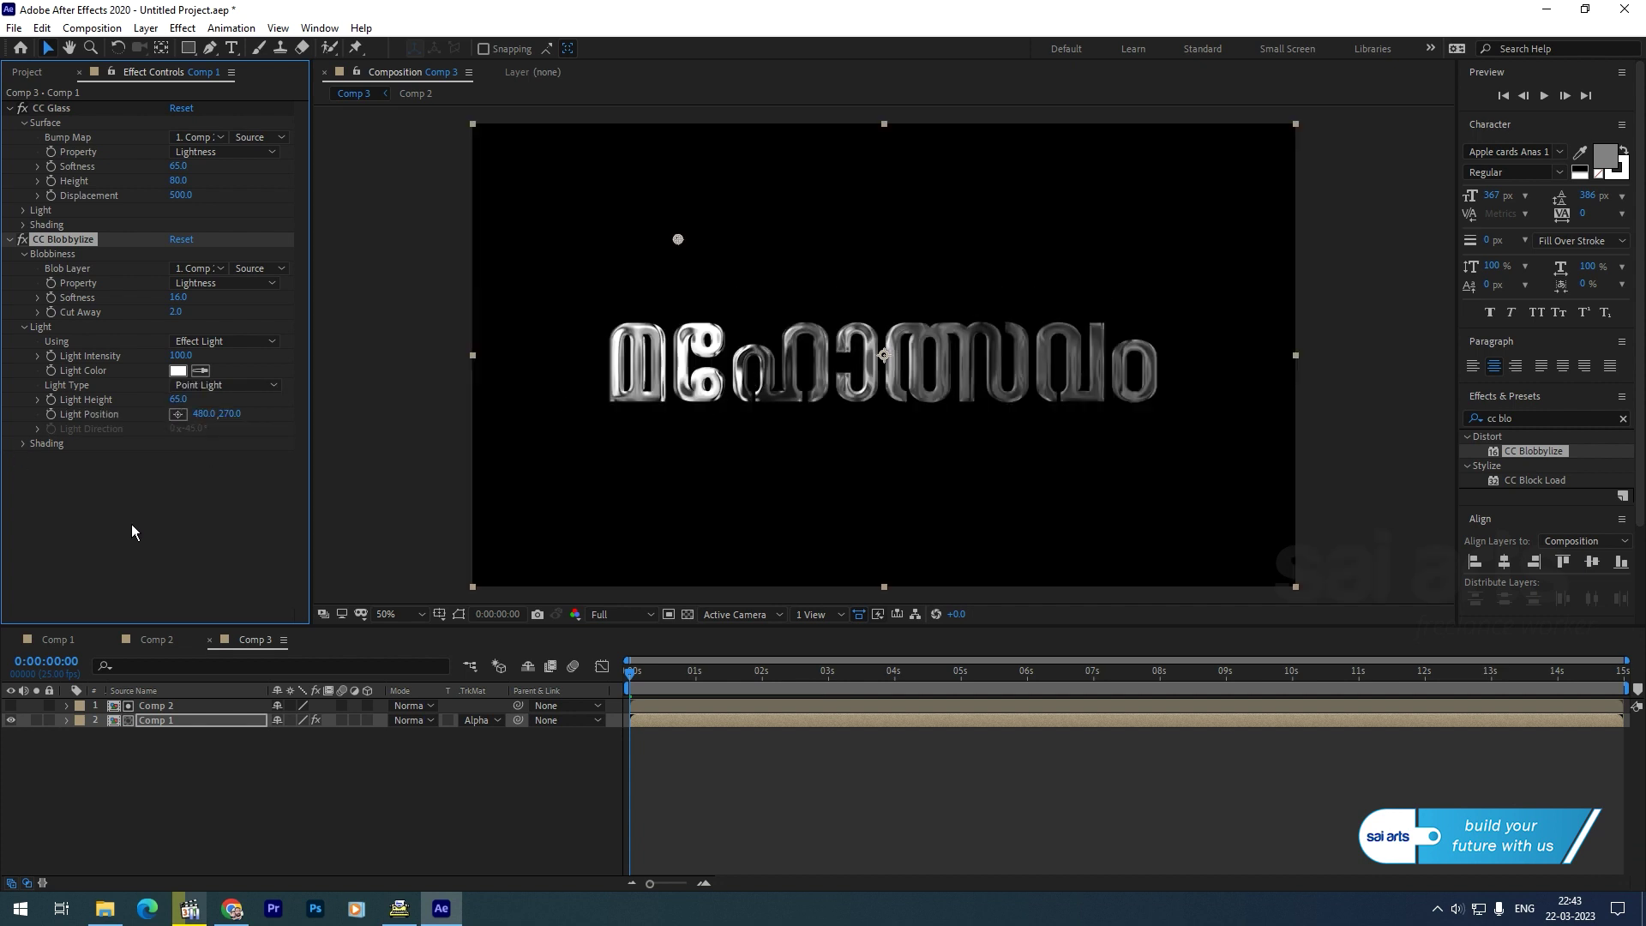
pyautogui.rightClick(130, 766)
# Add an adjustment layer to Comp 3 and apply Curves to it
pyautogui.moveTo(325, 582)
pyautogui.click(382, 724)
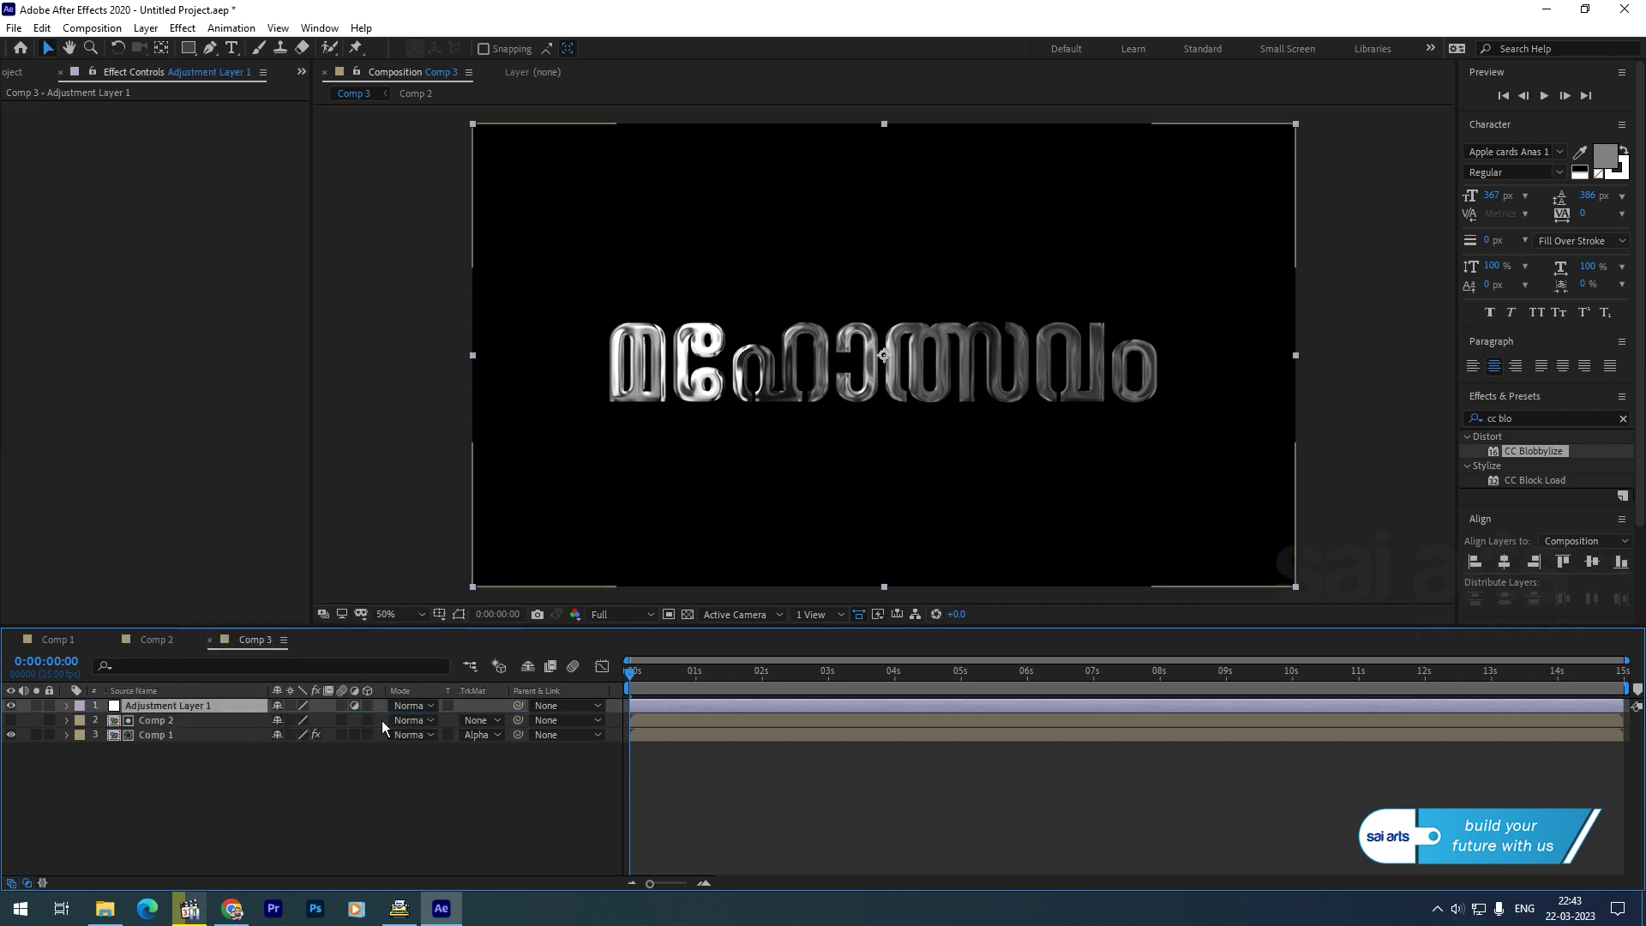
pyautogui.click(183, 27)
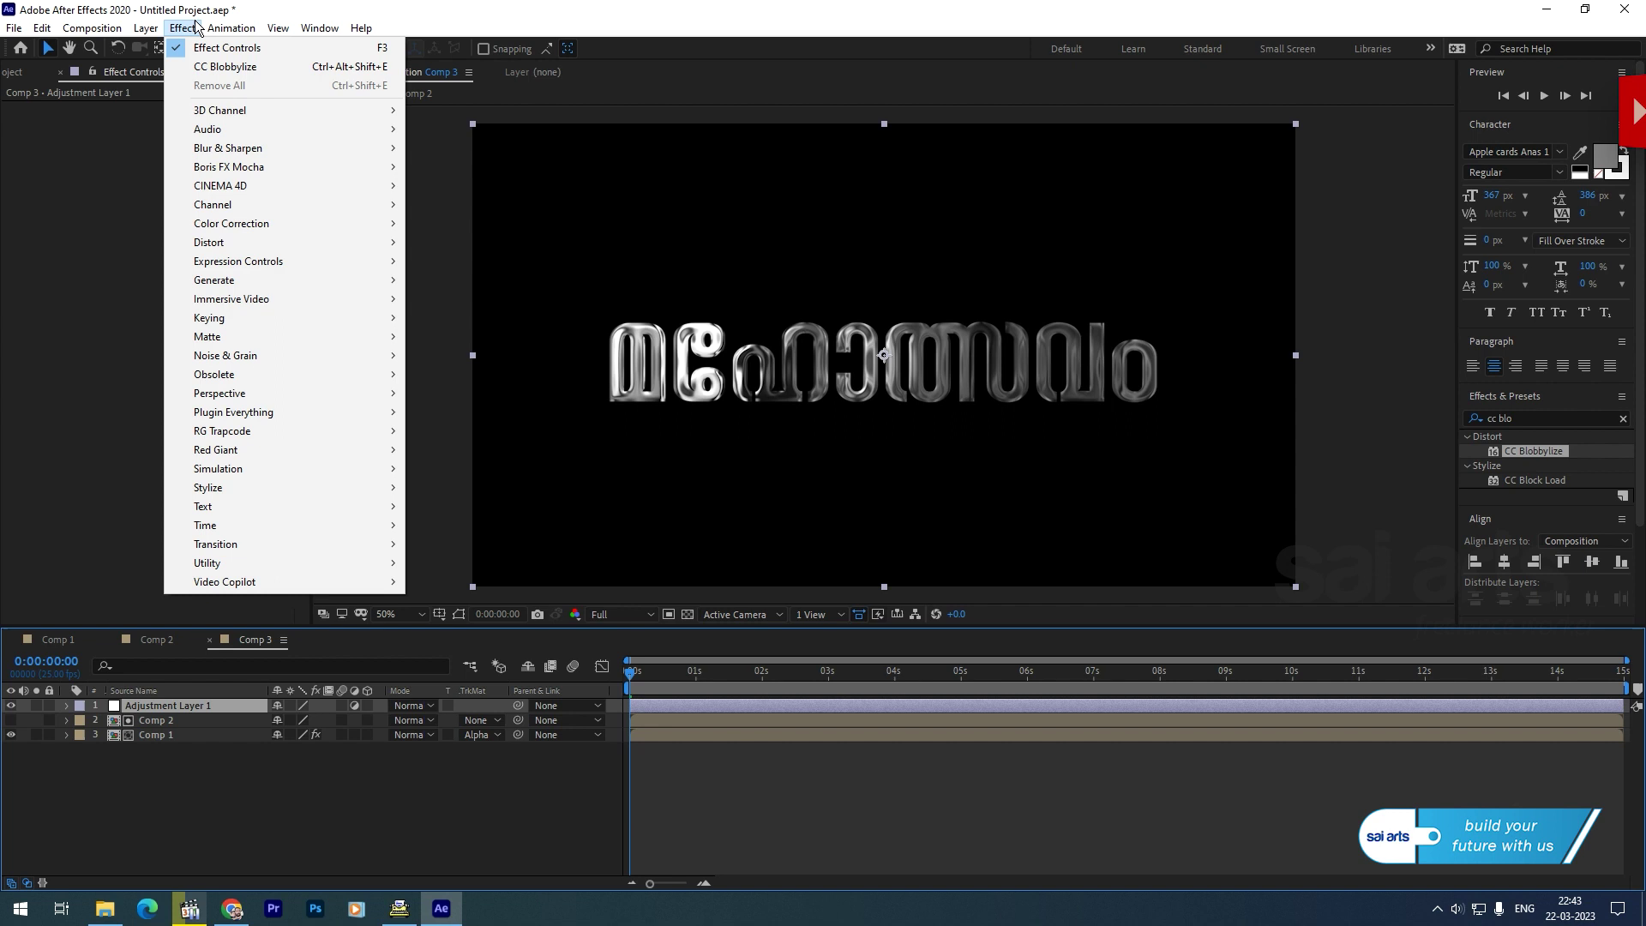
pyautogui.moveTo(286, 226)
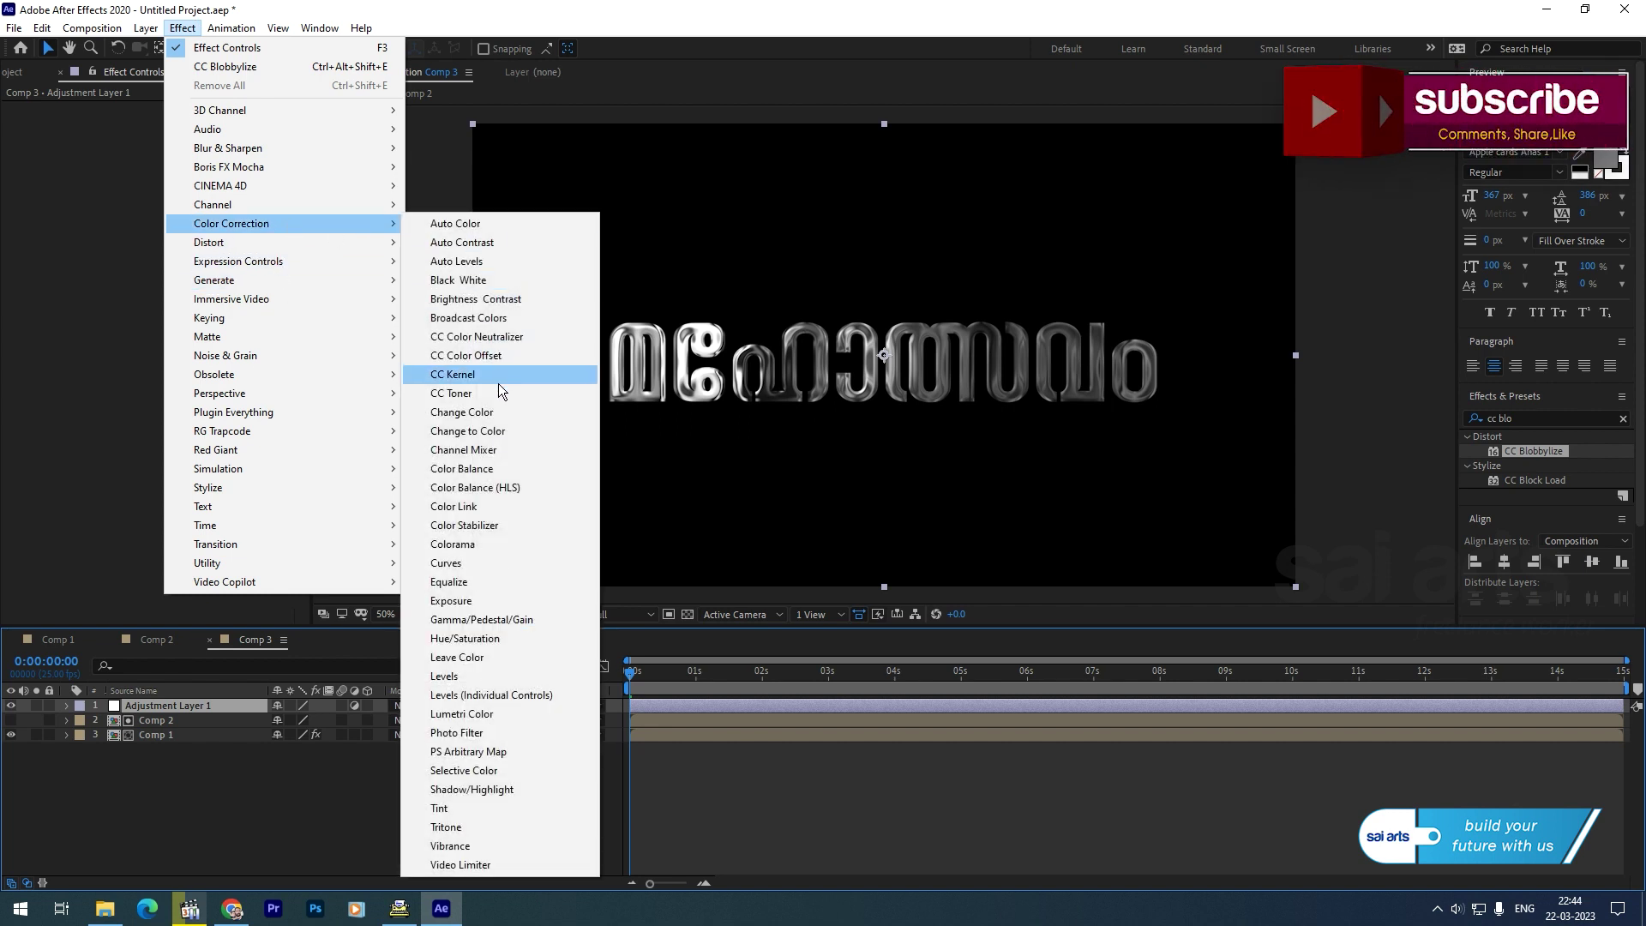
pyautogui.click(467, 564)
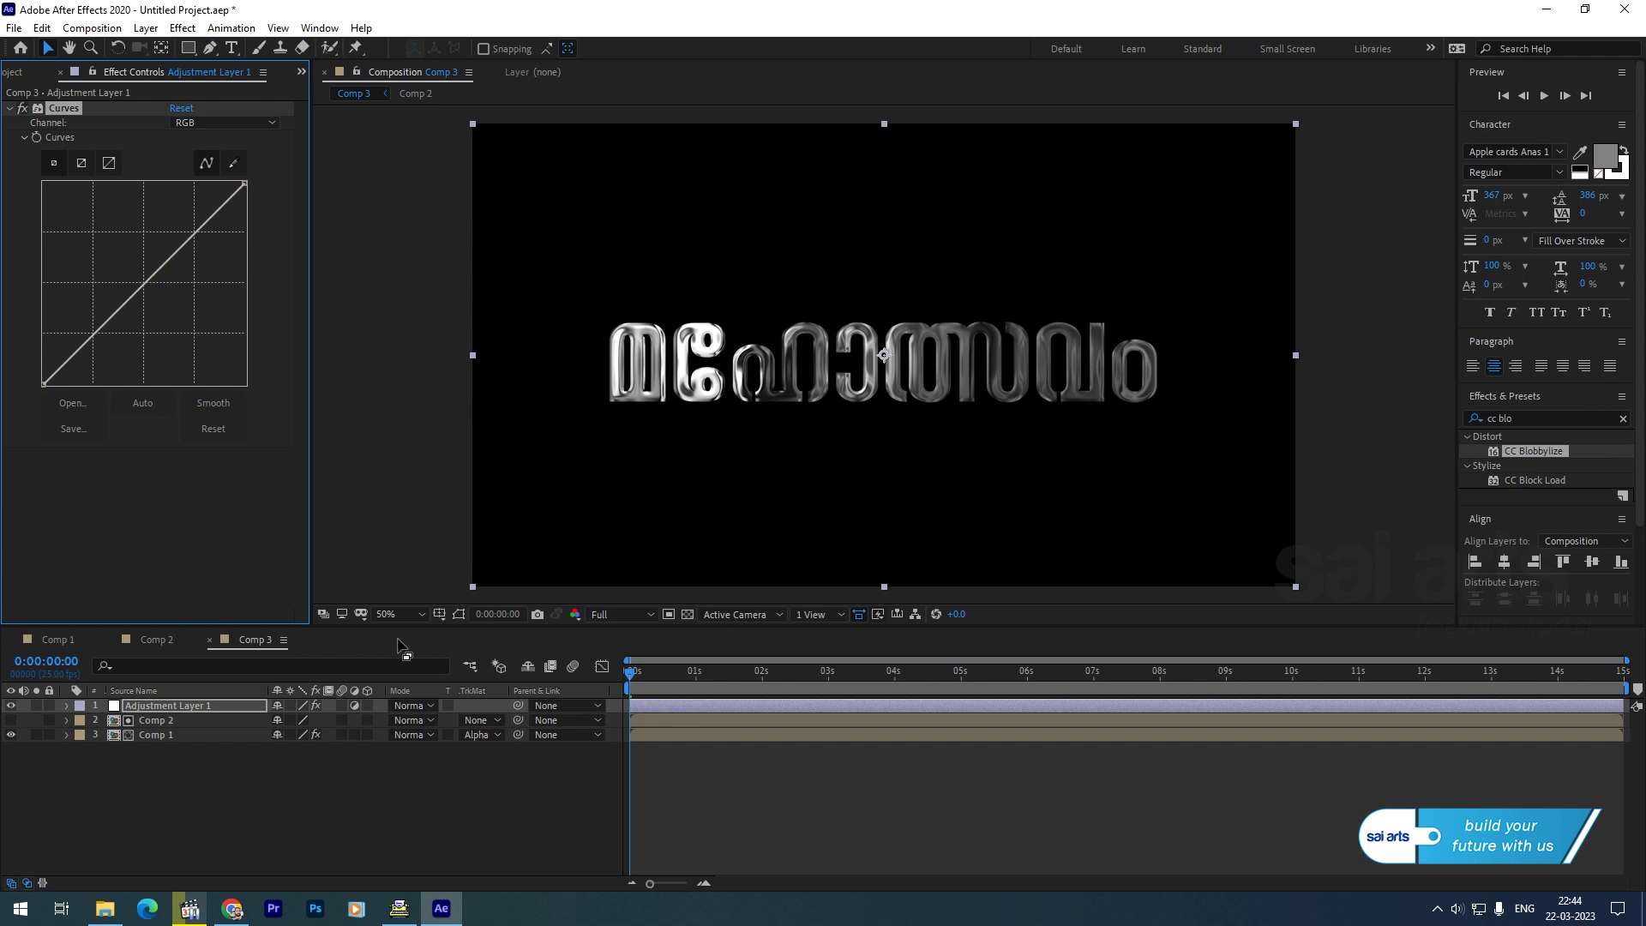
# Bend the Red and Green curves upward to warm and brighten the title
pyautogui.click(208, 129)
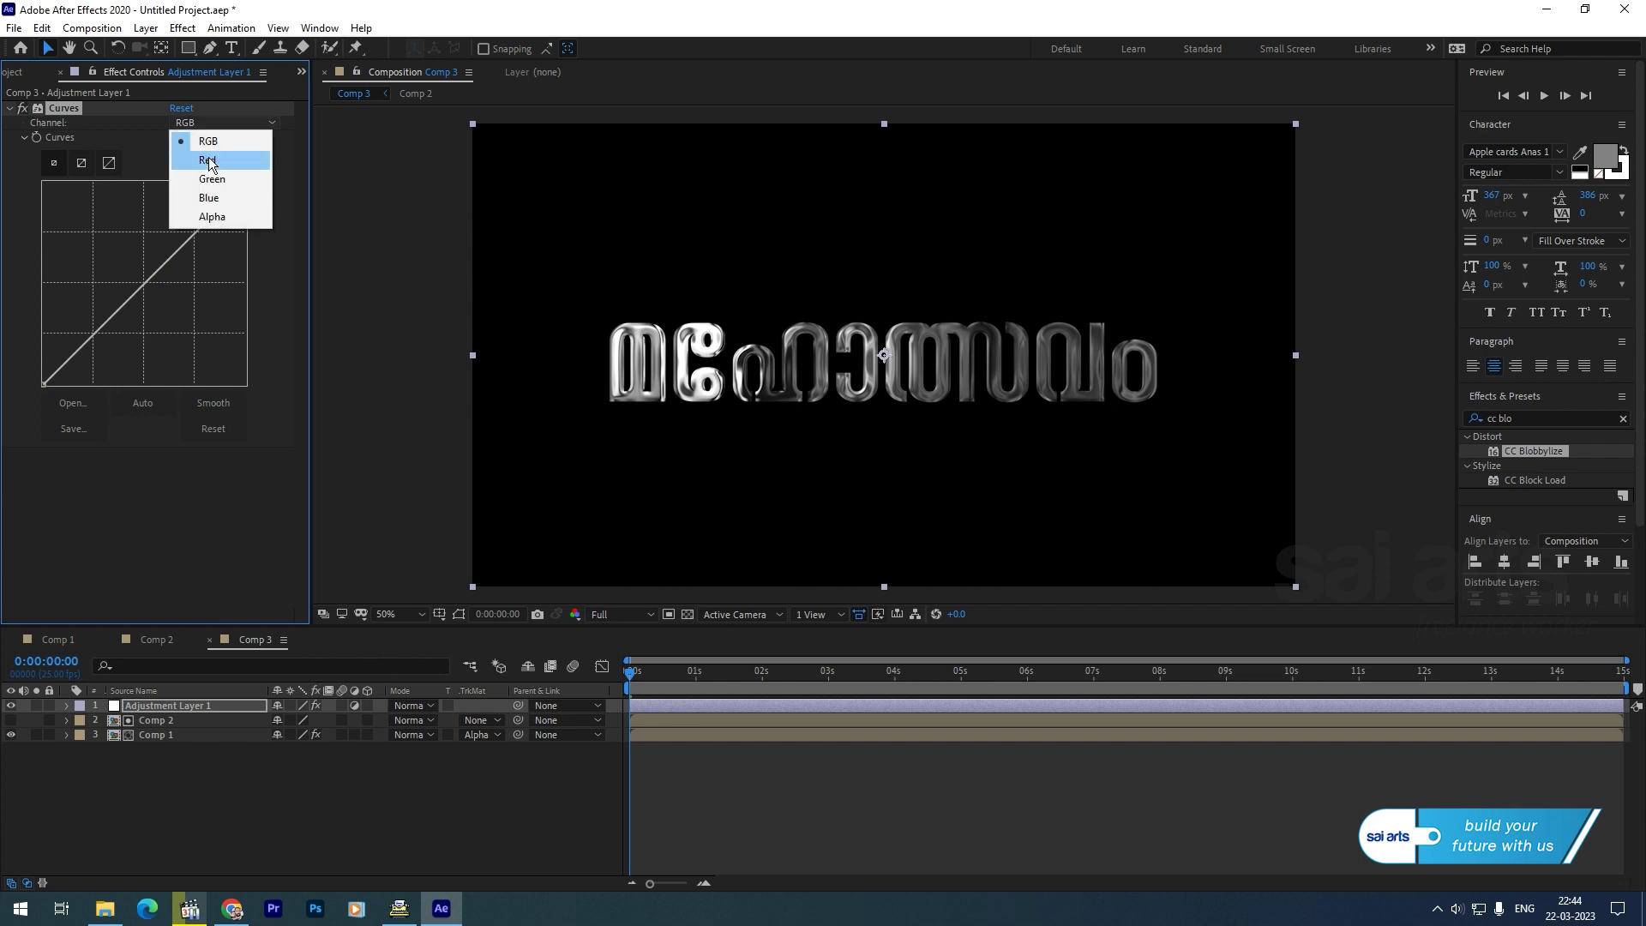
pyautogui.click(209, 161)
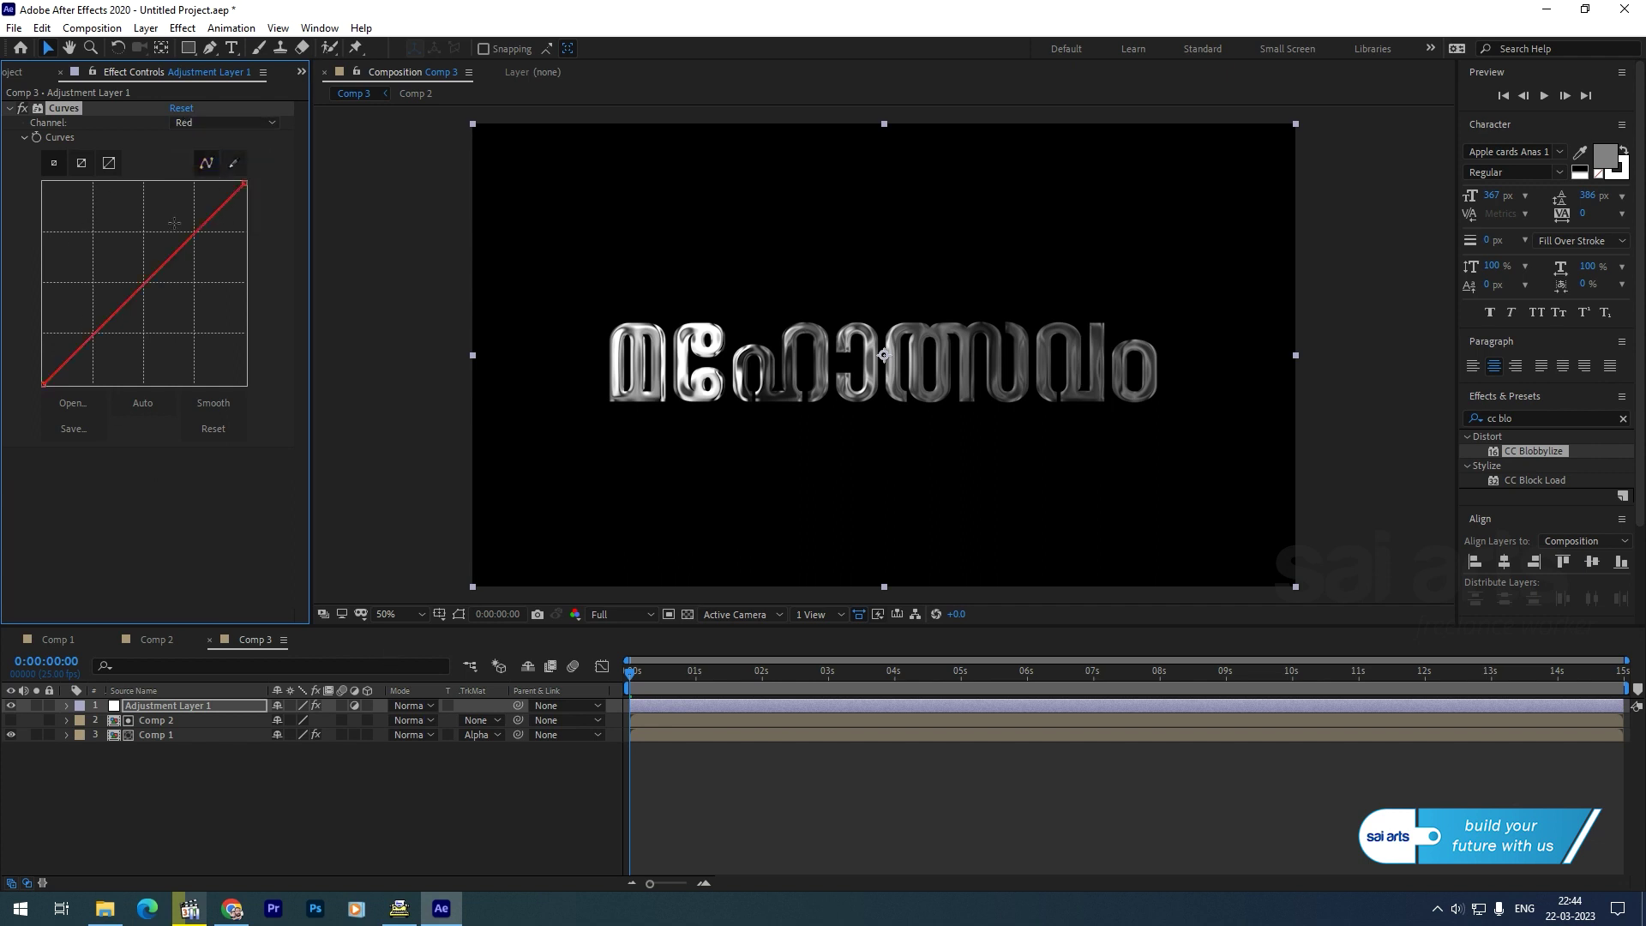
pyautogui.moveTo(194, 233); pyautogui.dragTo(171, 220)
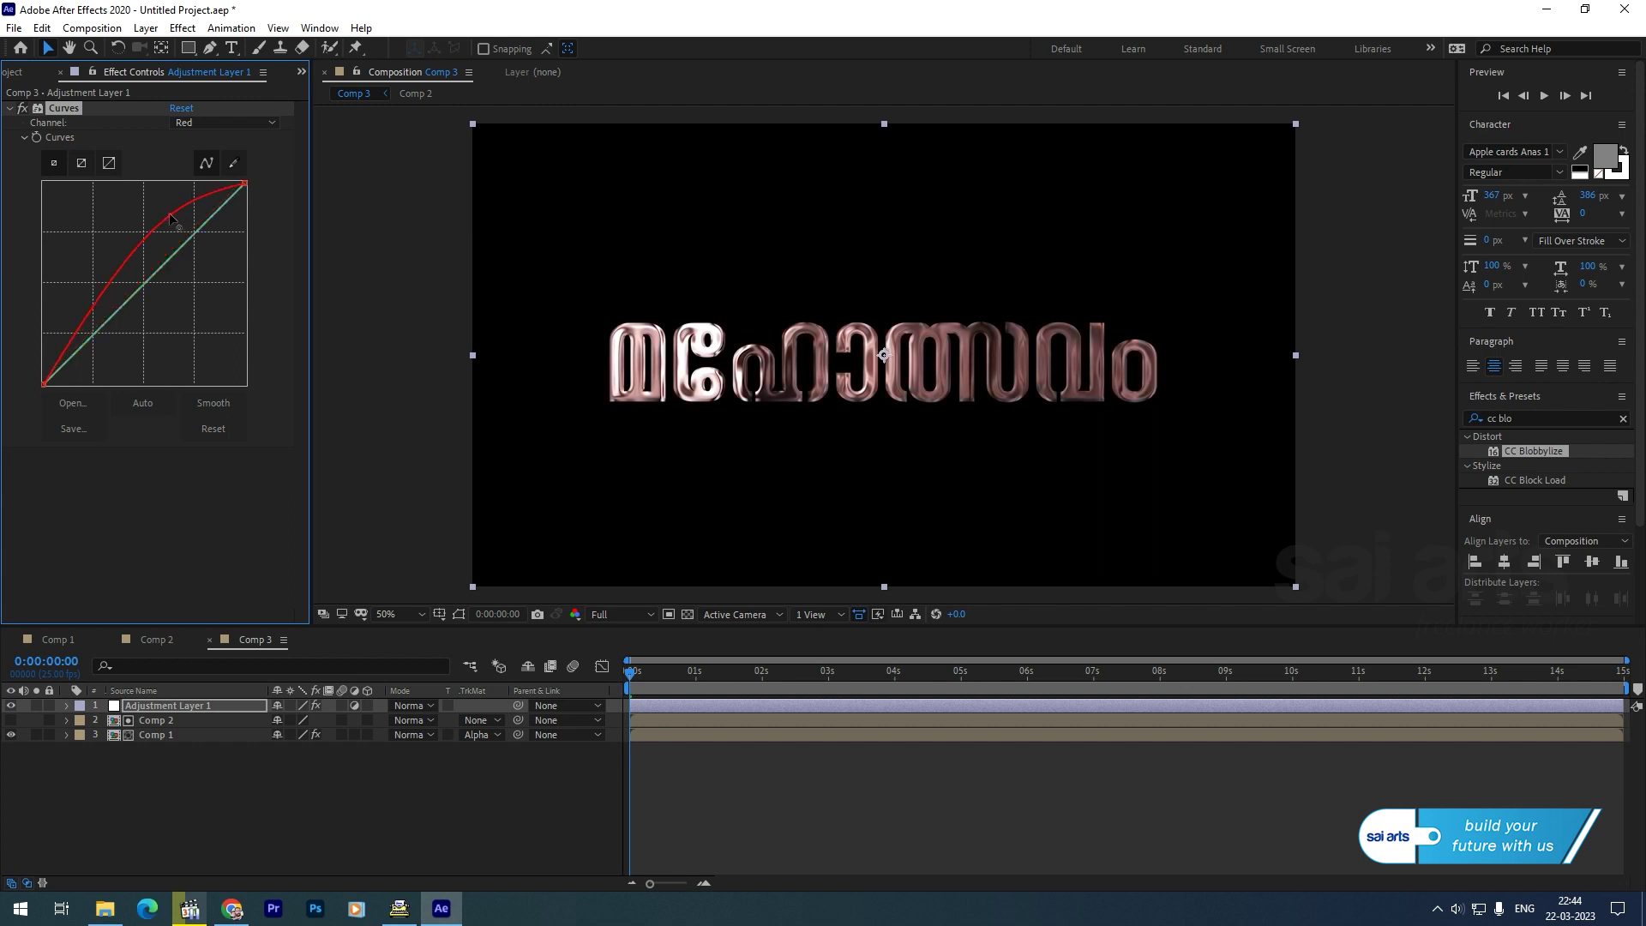
pyautogui.click(226, 124)
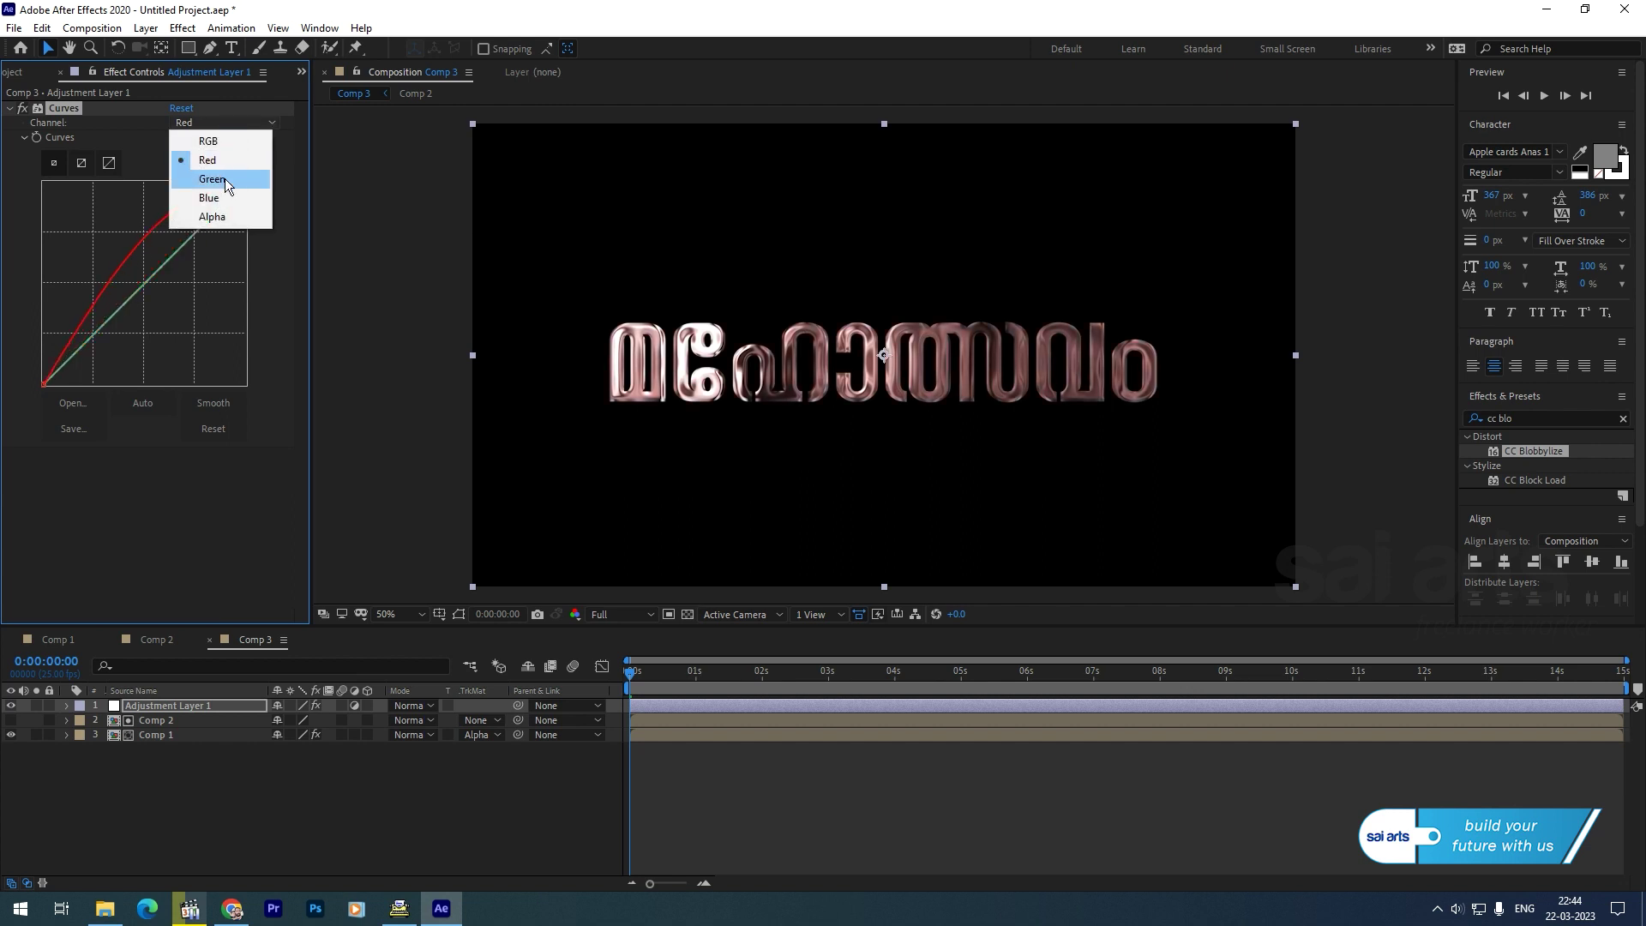
pyautogui.click(227, 184)
pyautogui.moveTo(206, 230); pyautogui.dragTo(190, 220)
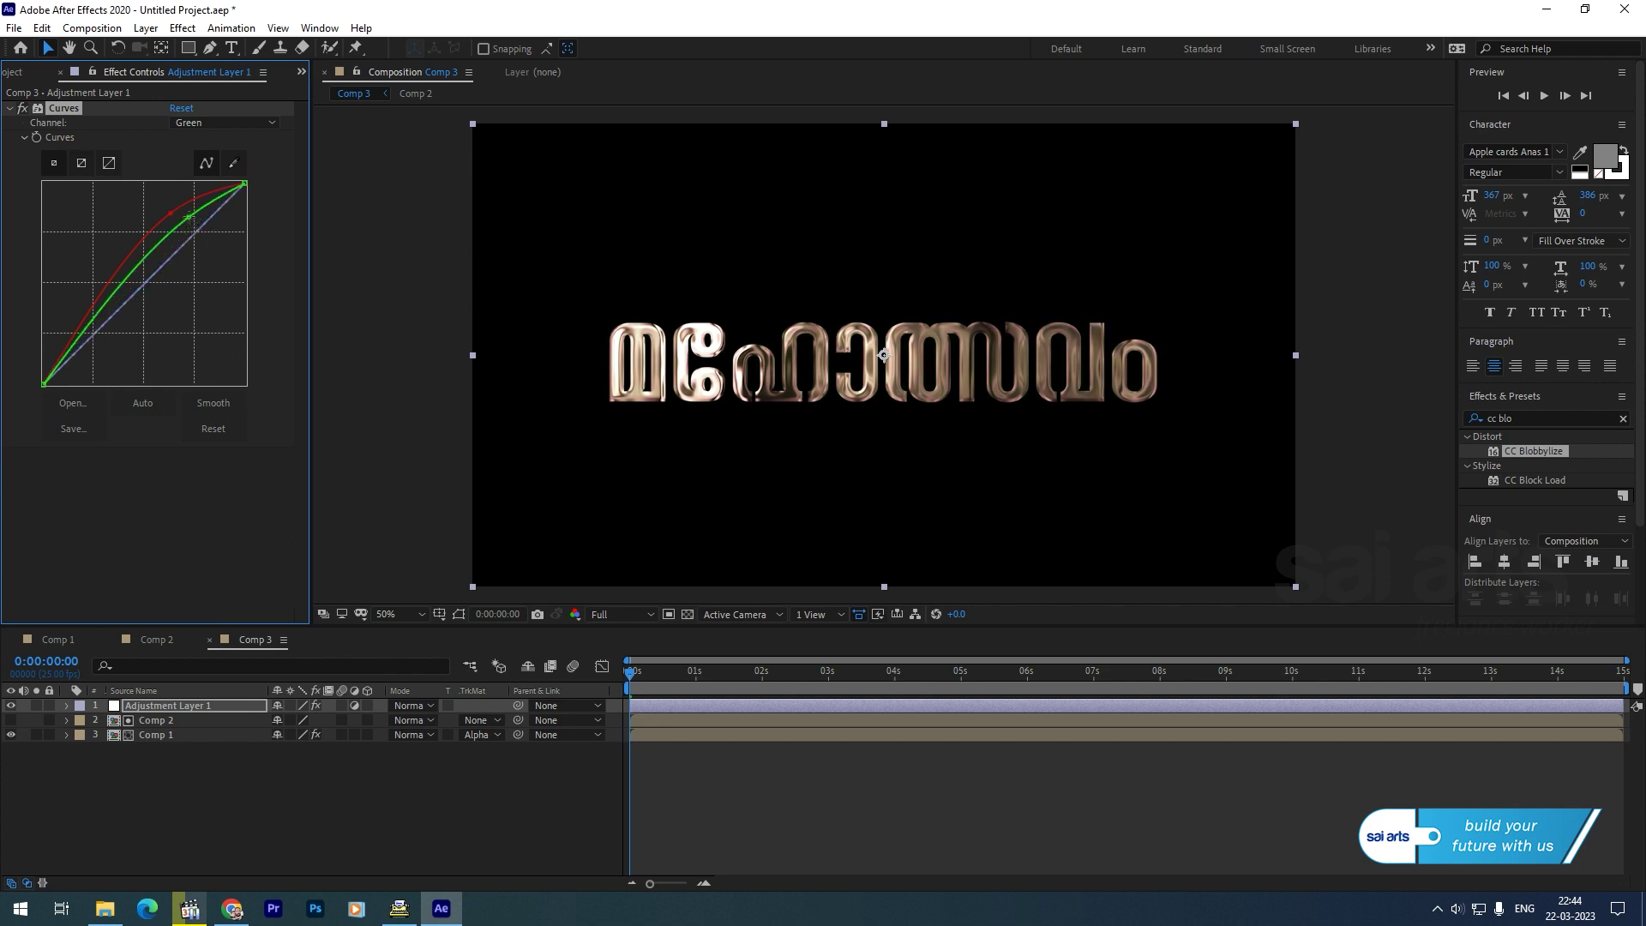
# Pull the Blue curve down and reshape the RGB curve for golden text with darker shadows
pyautogui.click(225, 123)
pyautogui.click(199, 192)
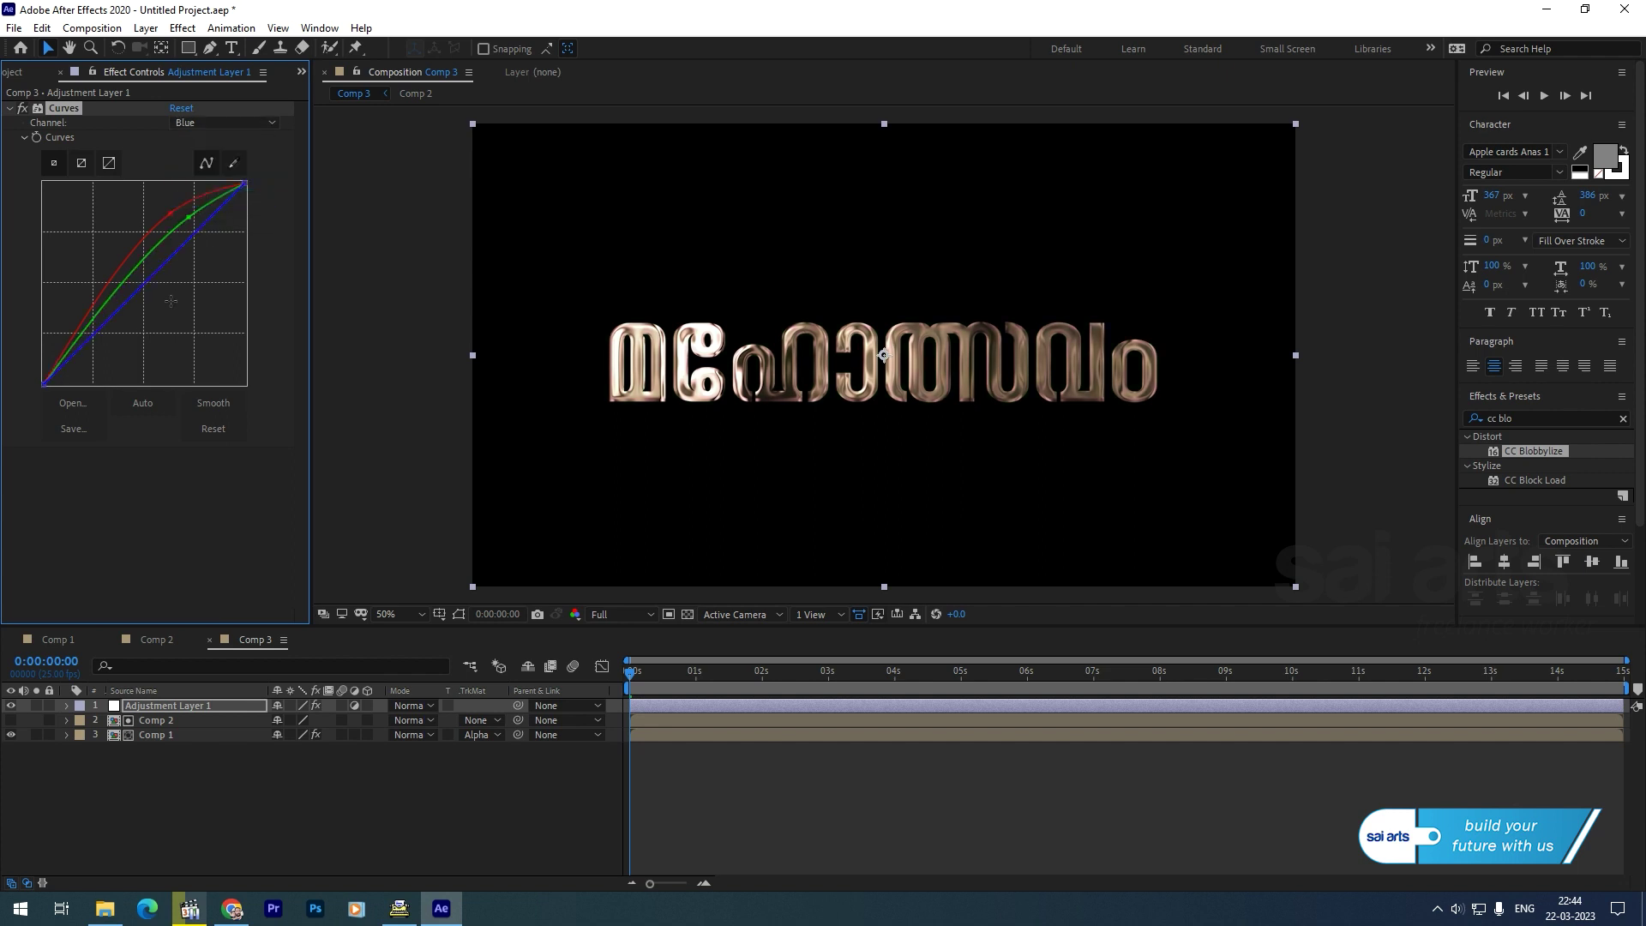
pyautogui.moveTo(186, 245); pyautogui.dragTo(199, 258)
pyautogui.click(221, 123)
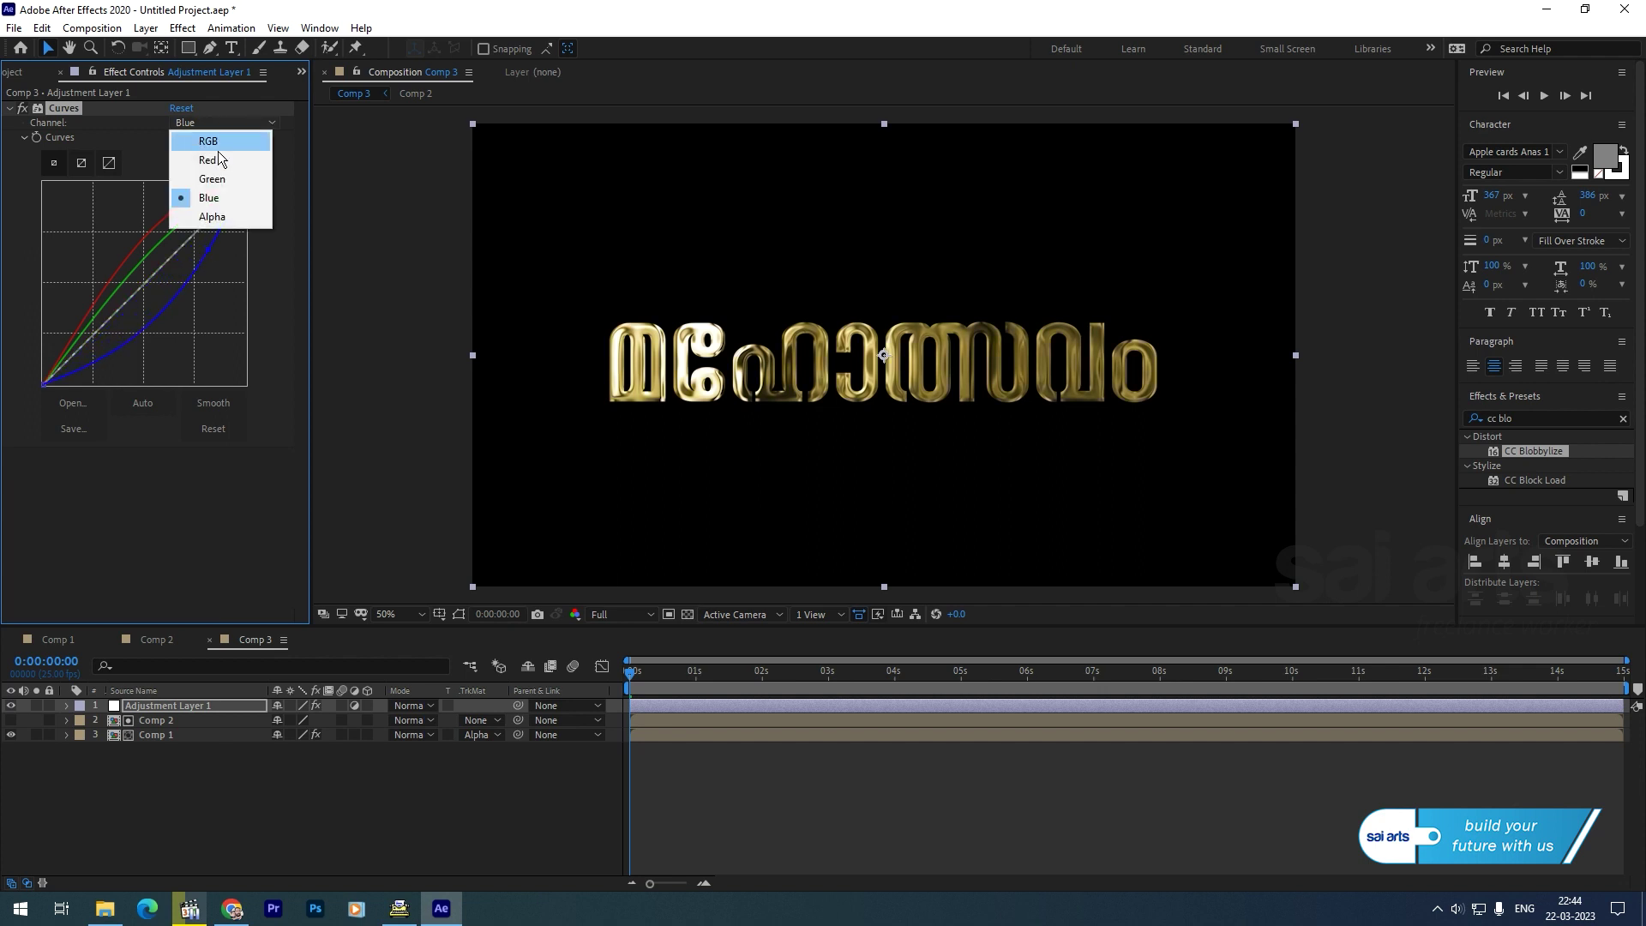
pyautogui.click(216, 139)
pyautogui.moveTo(106, 322); pyautogui.dragTo(105, 341)
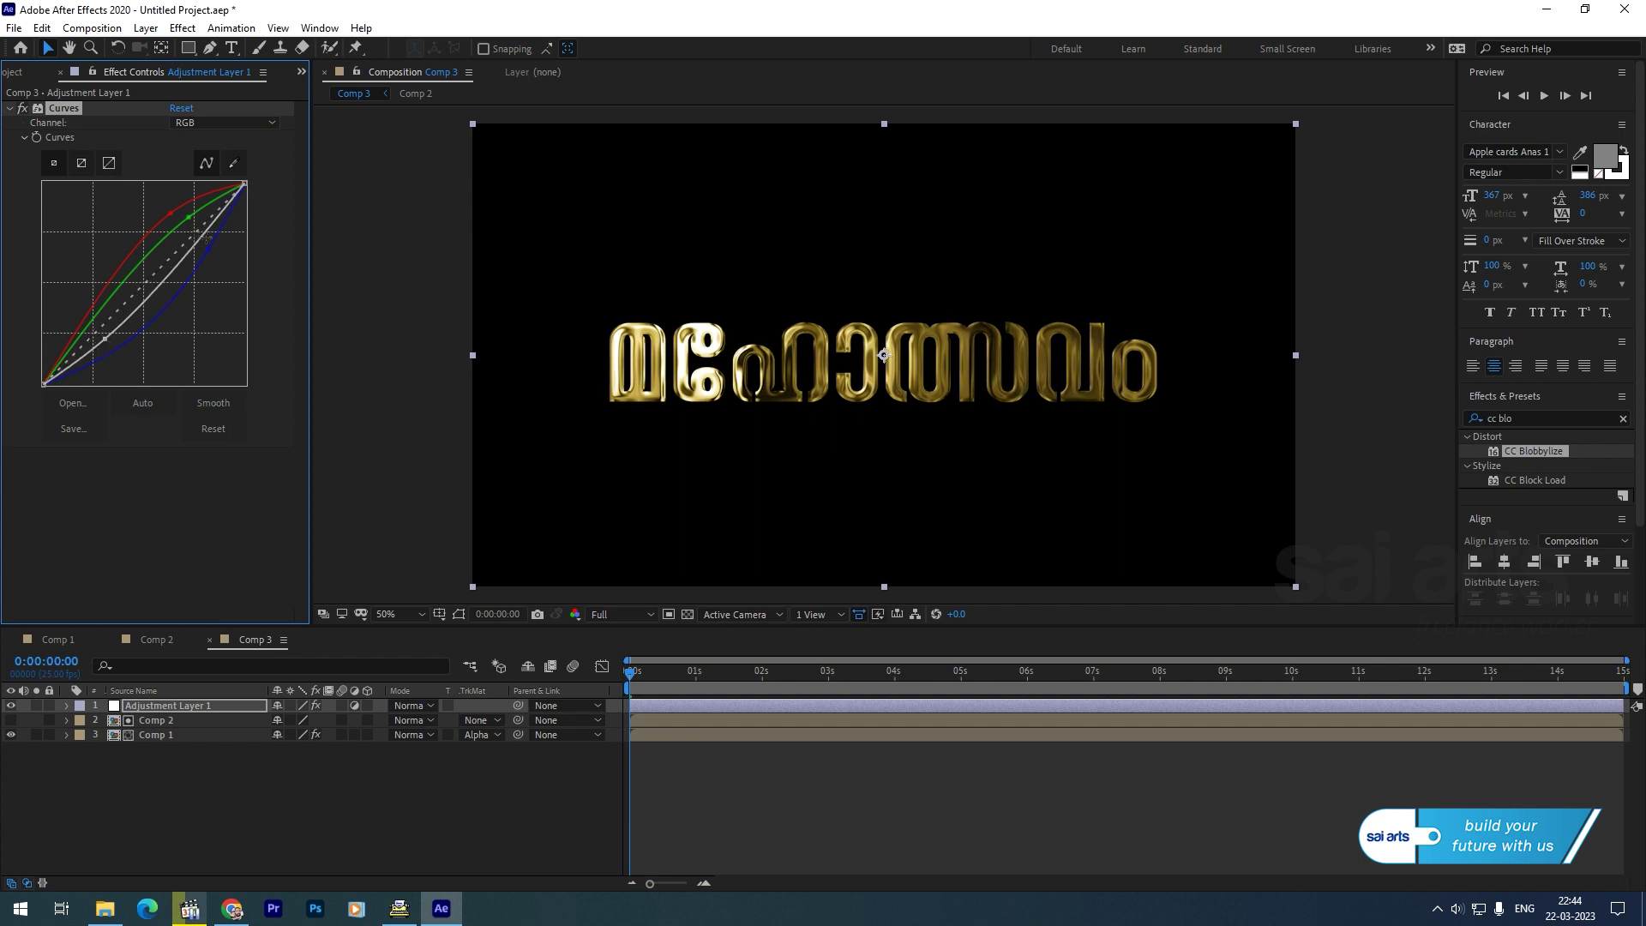
pyautogui.moveTo(205, 238); pyautogui.dragTo(202, 229)
pyautogui.moveTo(104, 338); pyautogui.dragTo(107, 347)
# Refine the red and RGB curves, smooth them, and check the gold look at 2:14 and 5:03
pyautogui.moveTo(639, 683); pyautogui.dragTo(852, 684)
pyautogui.moveTo(168, 214); pyautogui.dragTo(166, 206)
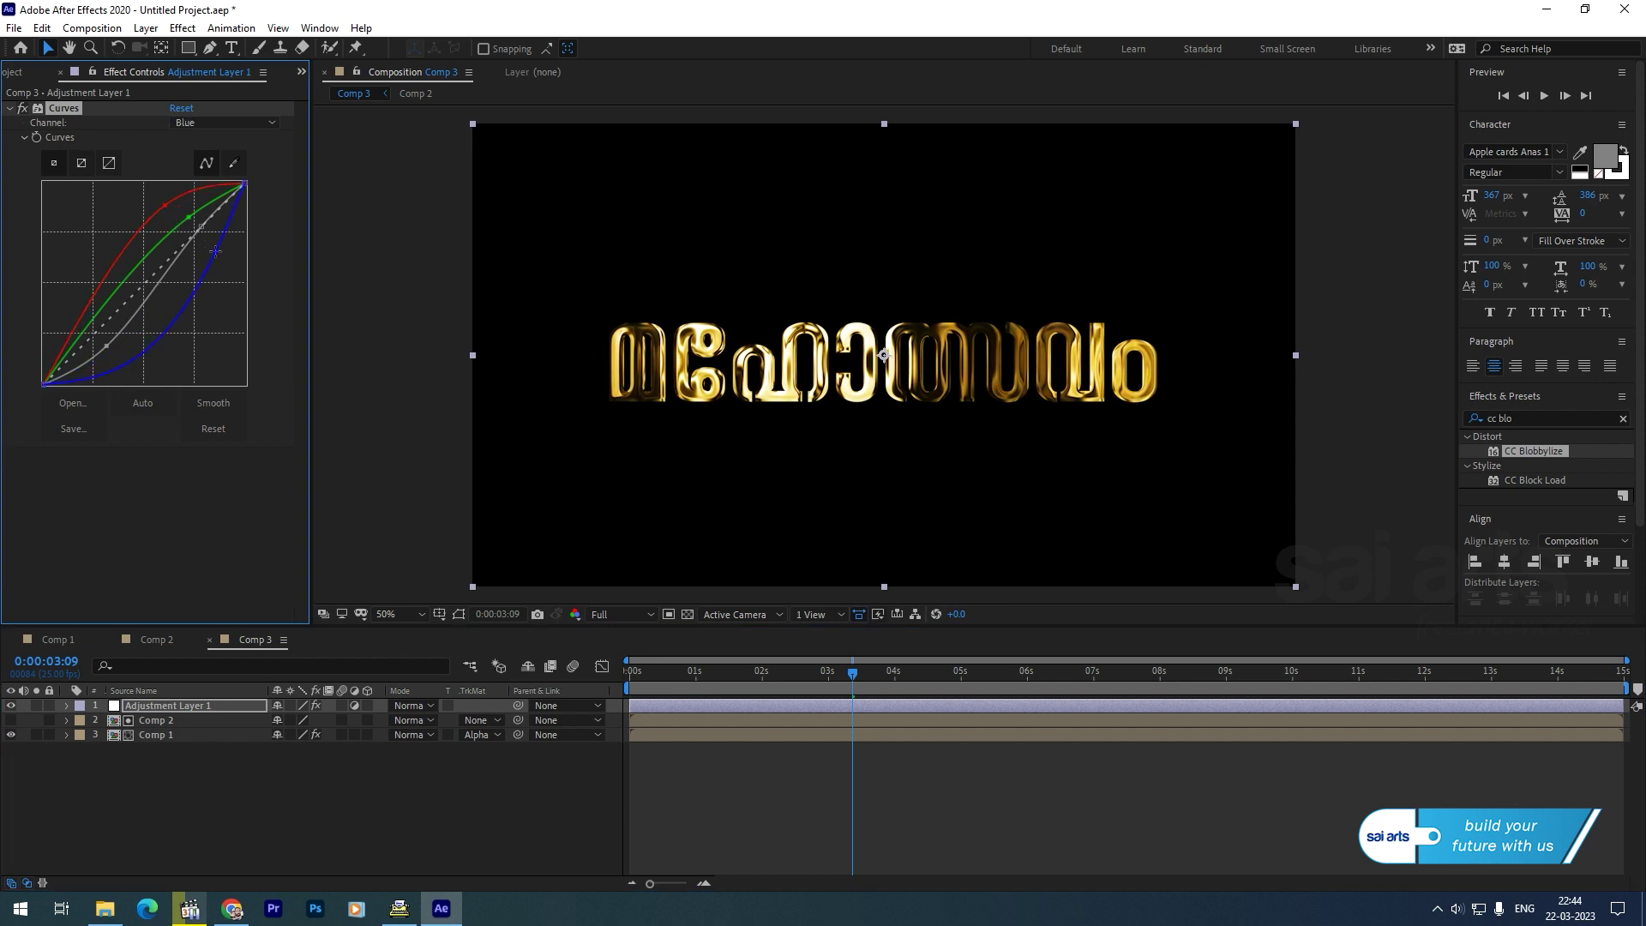
pyautogui.click(185, 215)
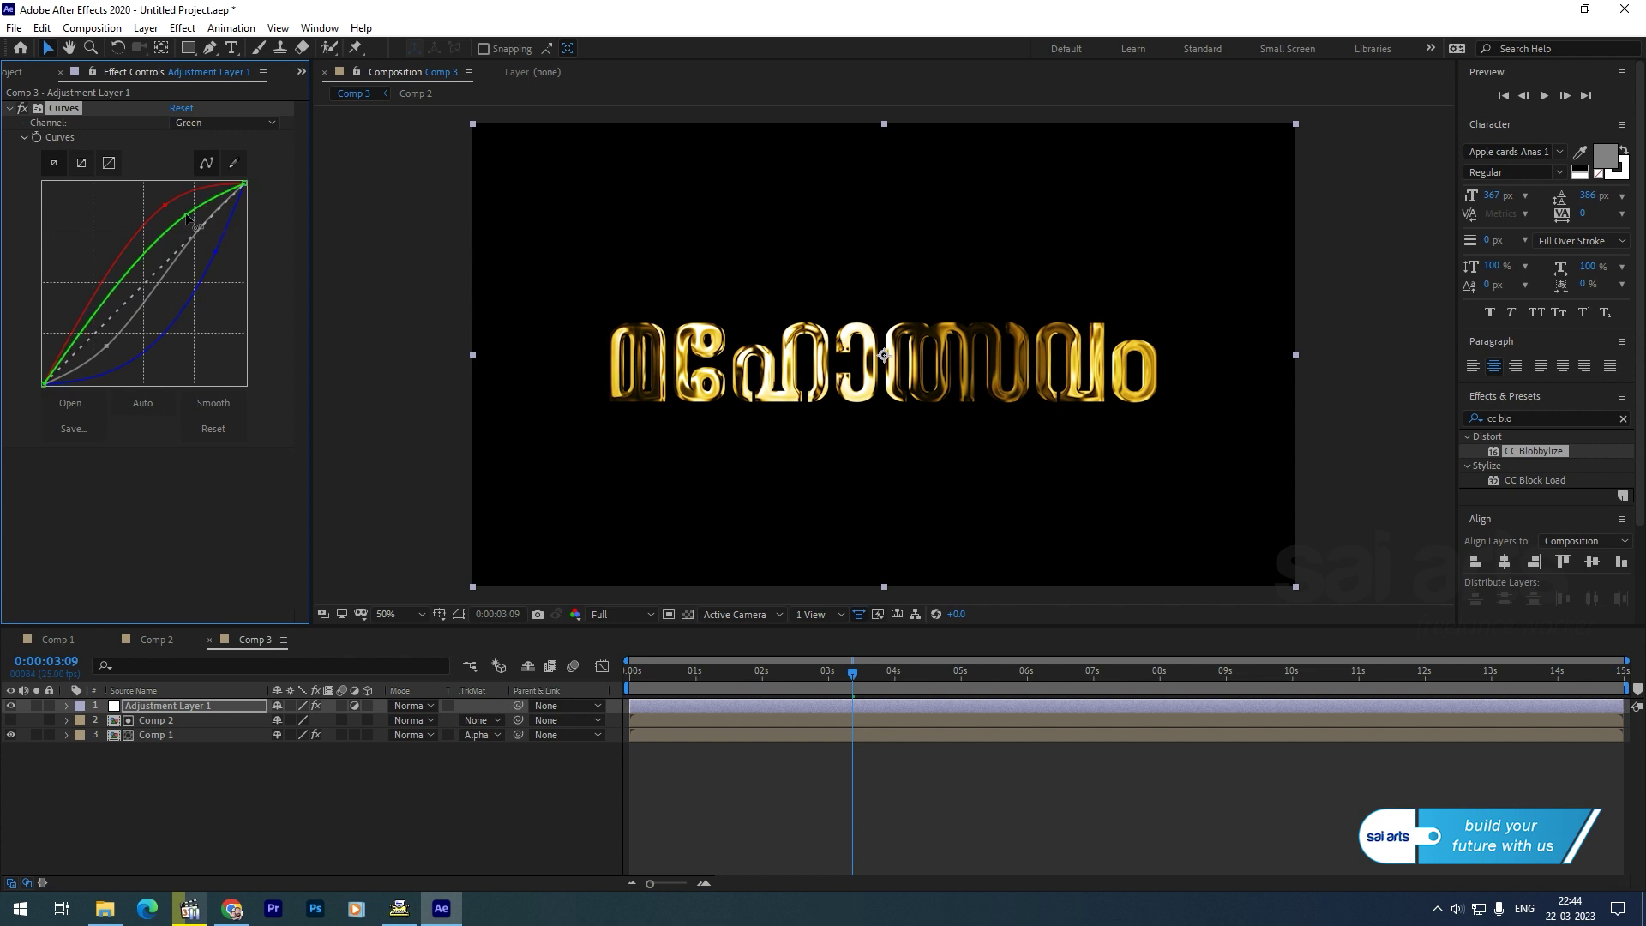
pyautogui.moveTo(199, 228); pyautogui.dragTo(190, 230)
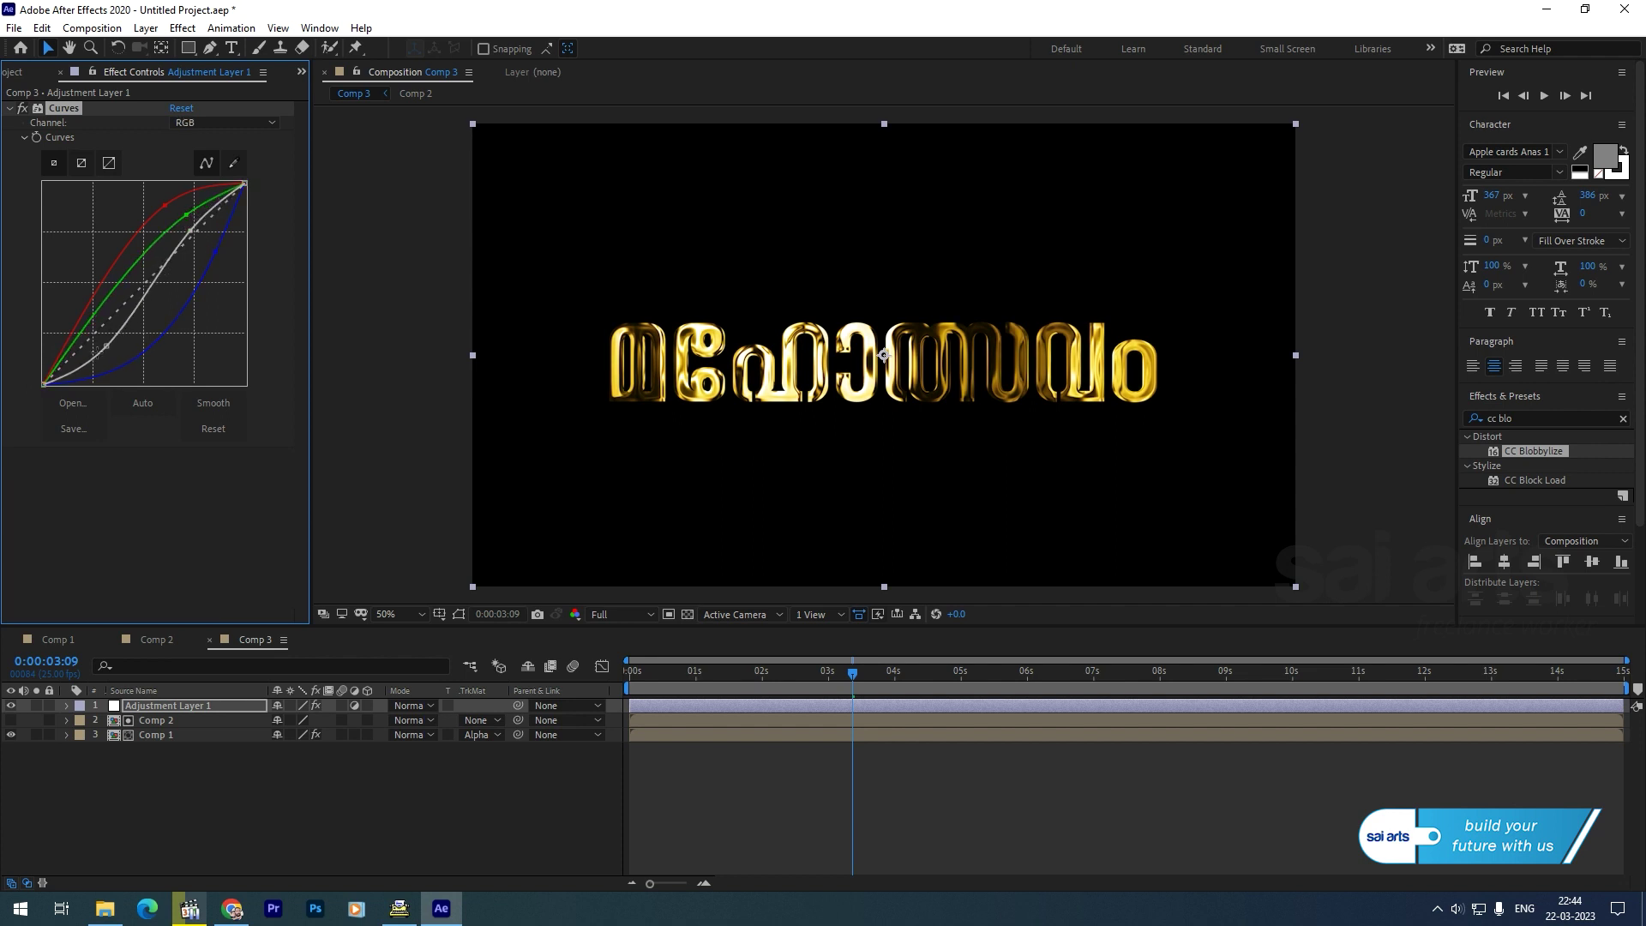
pyautogui.click(213, 403)
pyautogui.click(800, 684)
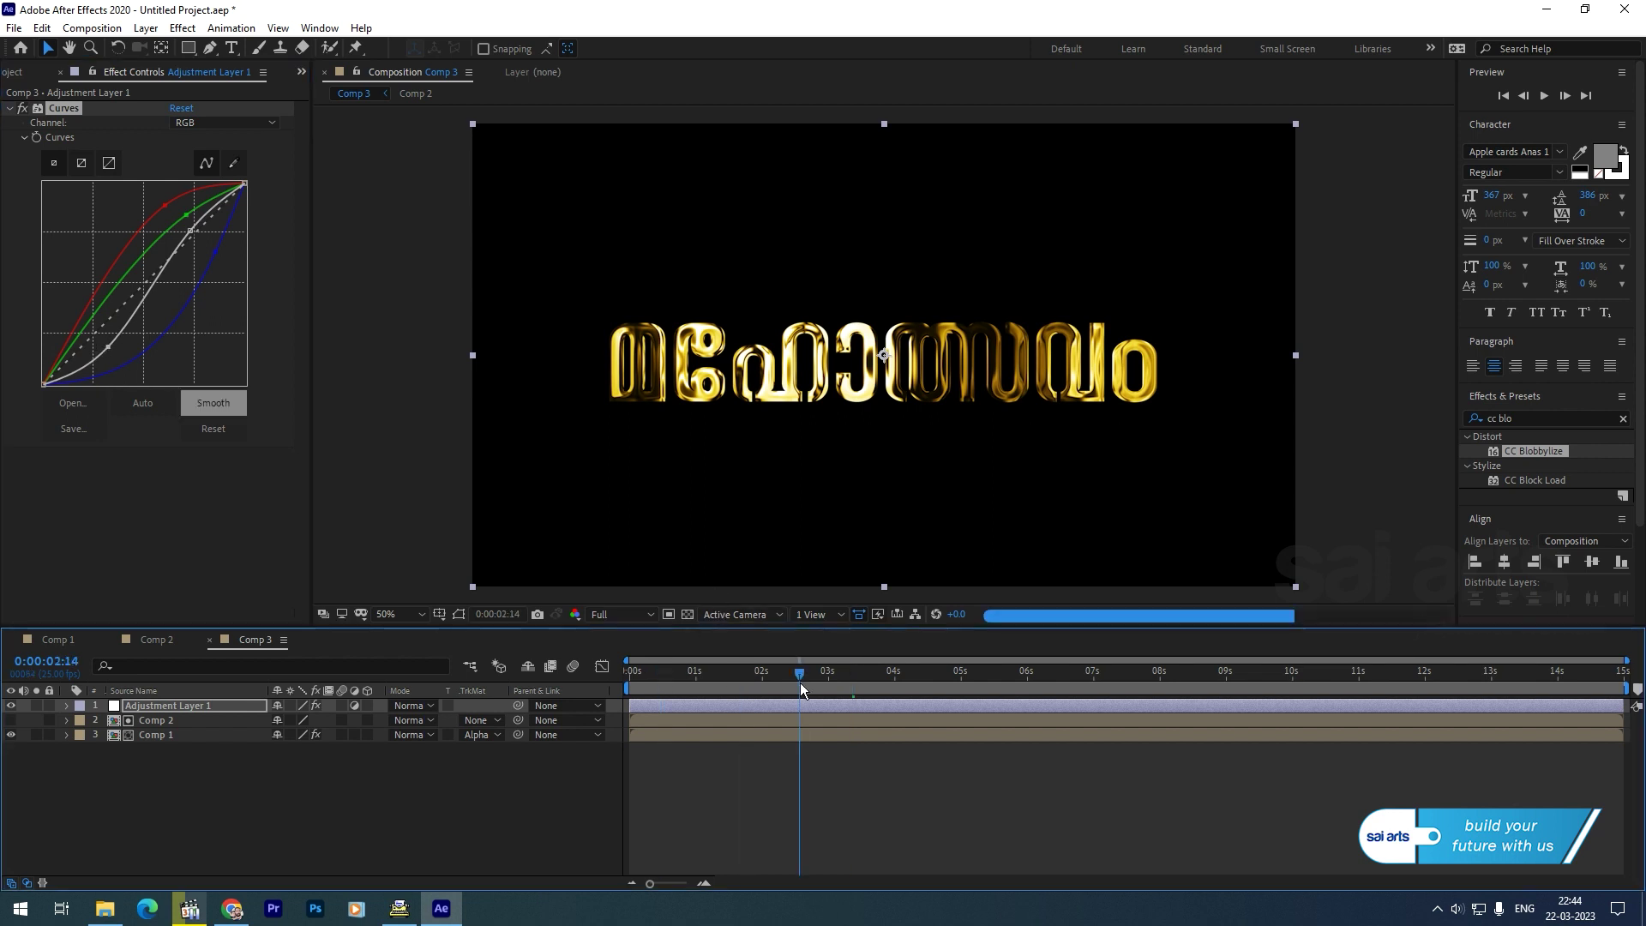
pyautogui.click(969, 682)
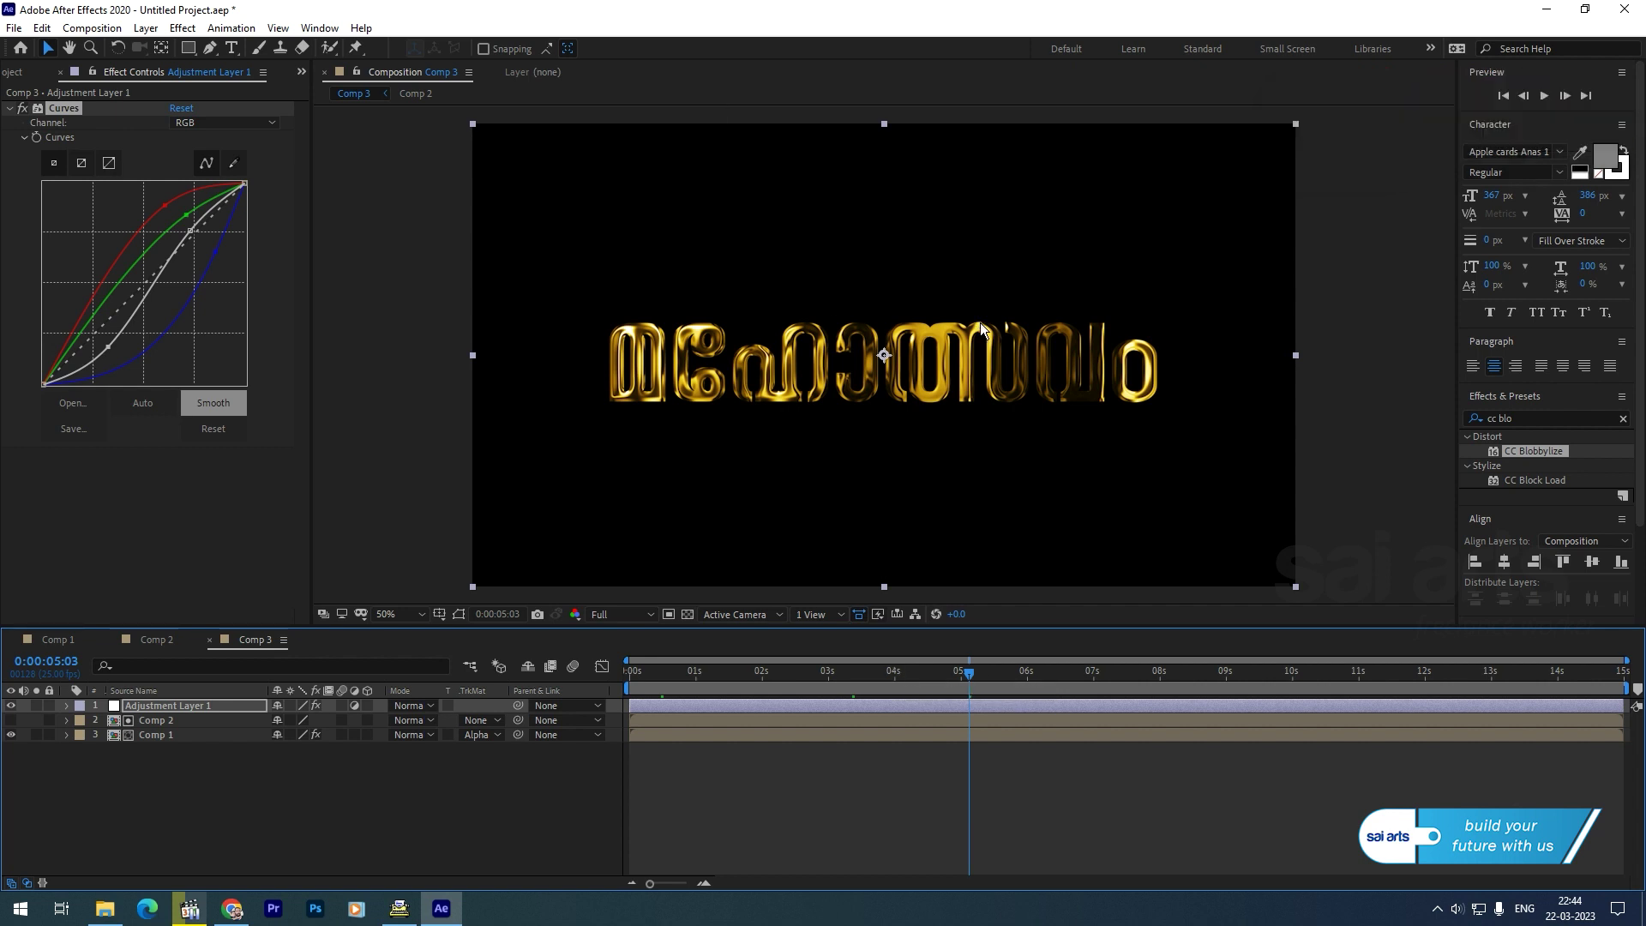
pyautogui.moveTo(855, 676); pyautogui.dragTo(711, 673)
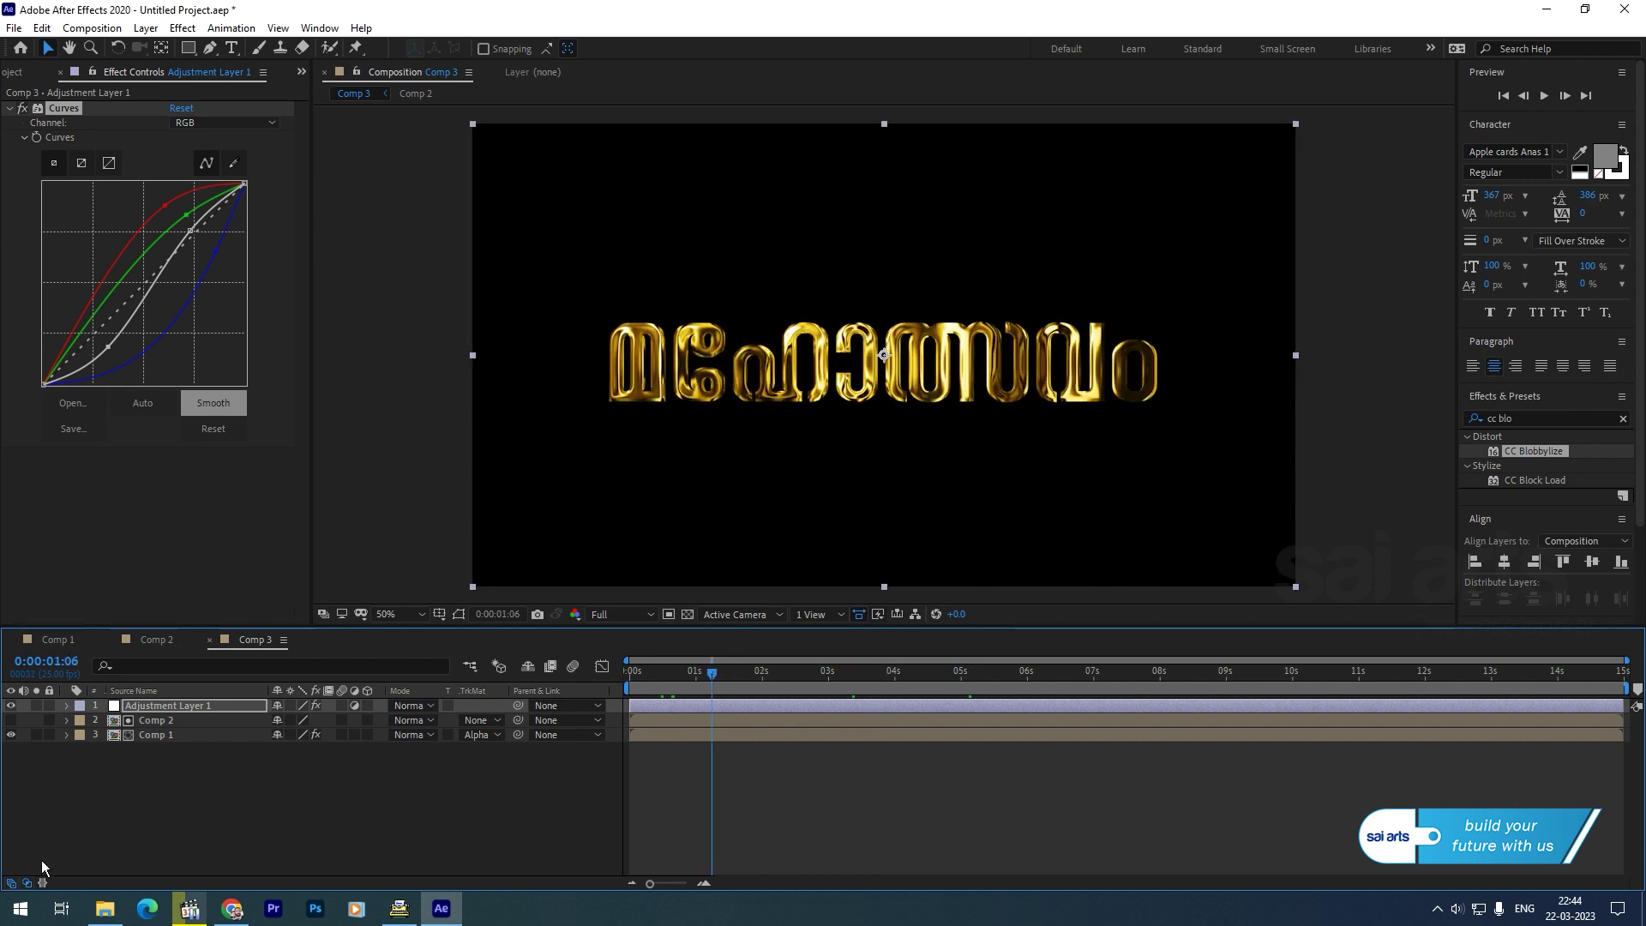
# Deselect Adjustment Layer 1 and start a new composition
pyautogui.click(119, 802)
pyautogui.click(91, 28)
pyautogui.click(128, 48)
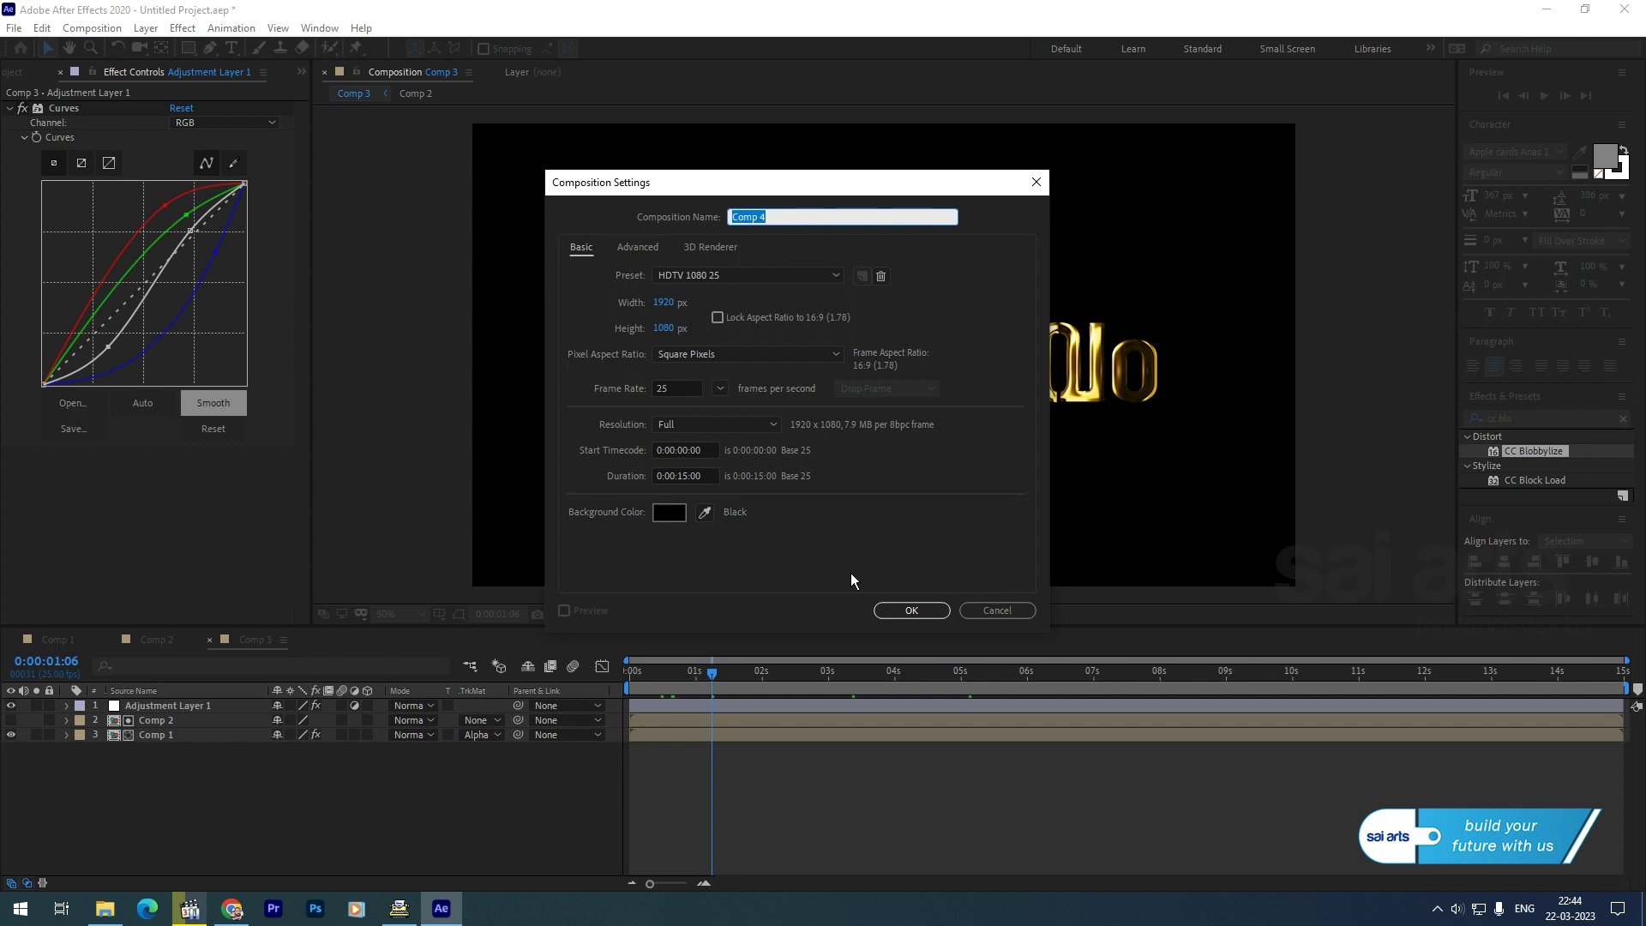
# Create Comp 4 and place Comp 3 into it as a layer
pyautogui.click(908, 611)
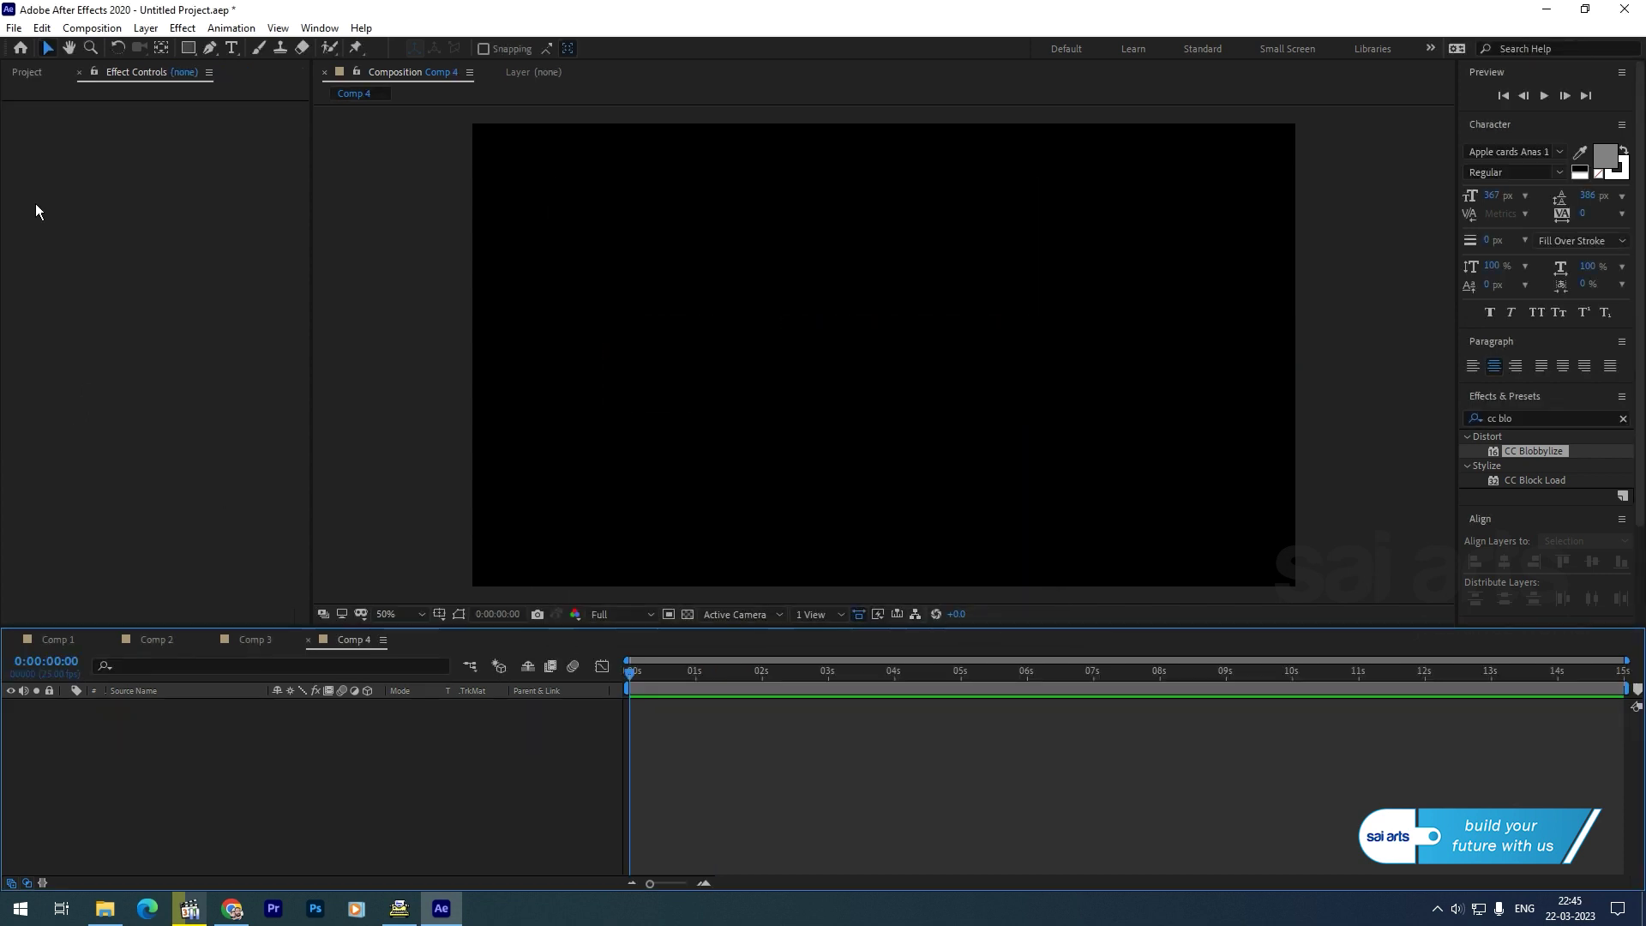
pyautogui.click(39, 75)
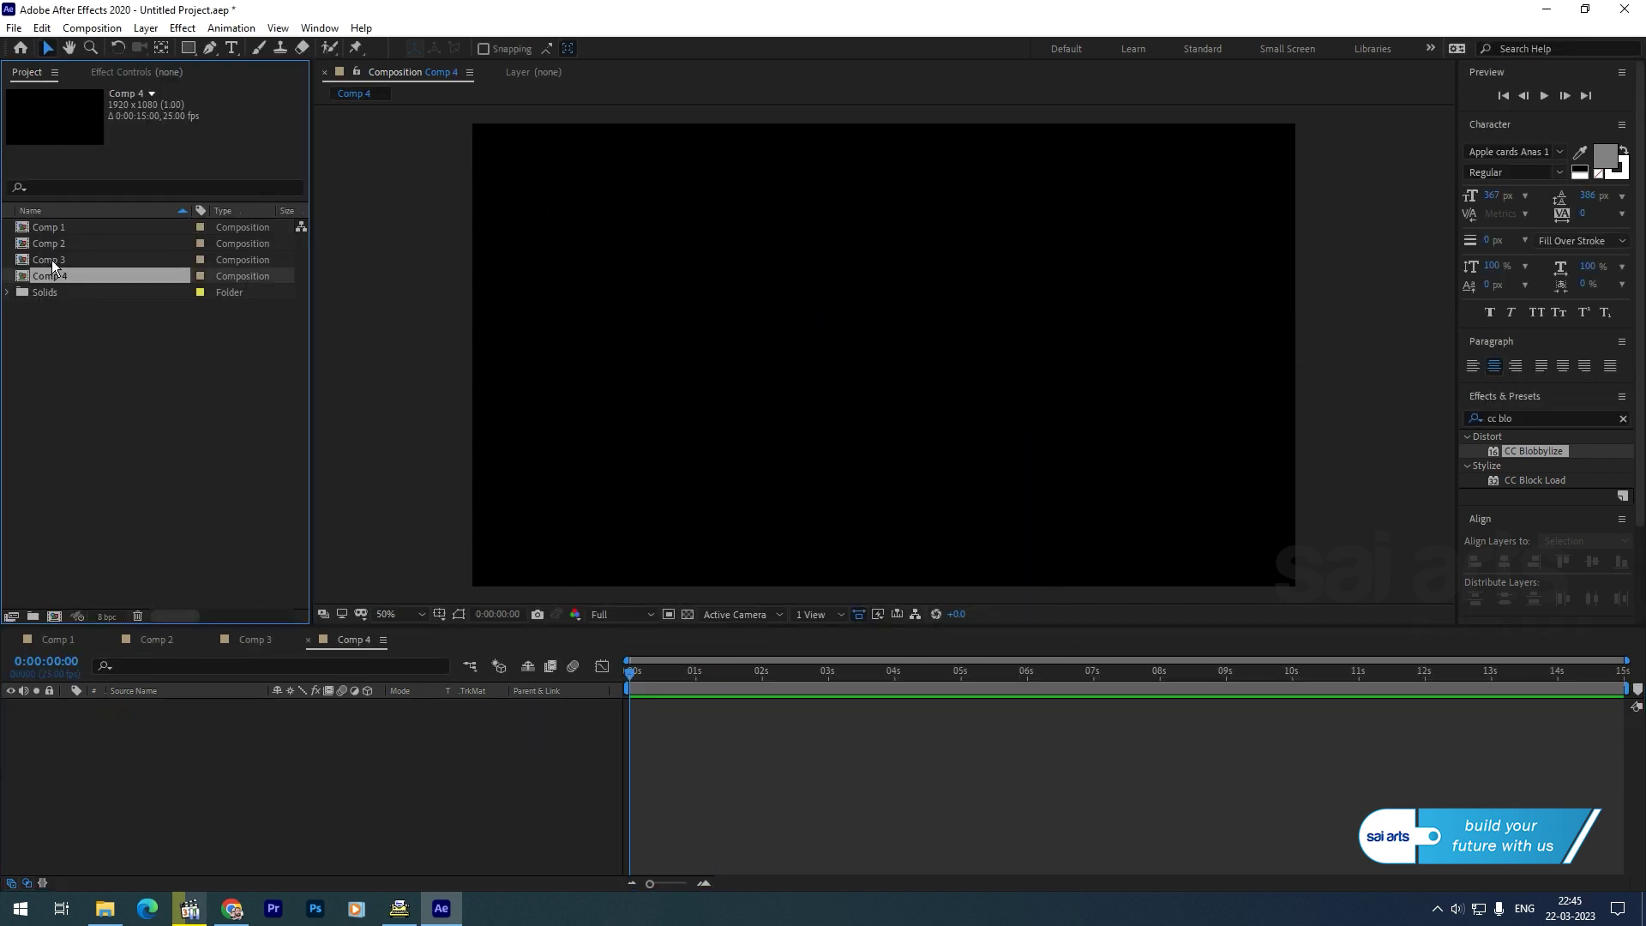
pyautogui.click(52, 260)
pyautogui.moveTo(53, 258); pyautogui.dragTo(180, 742)
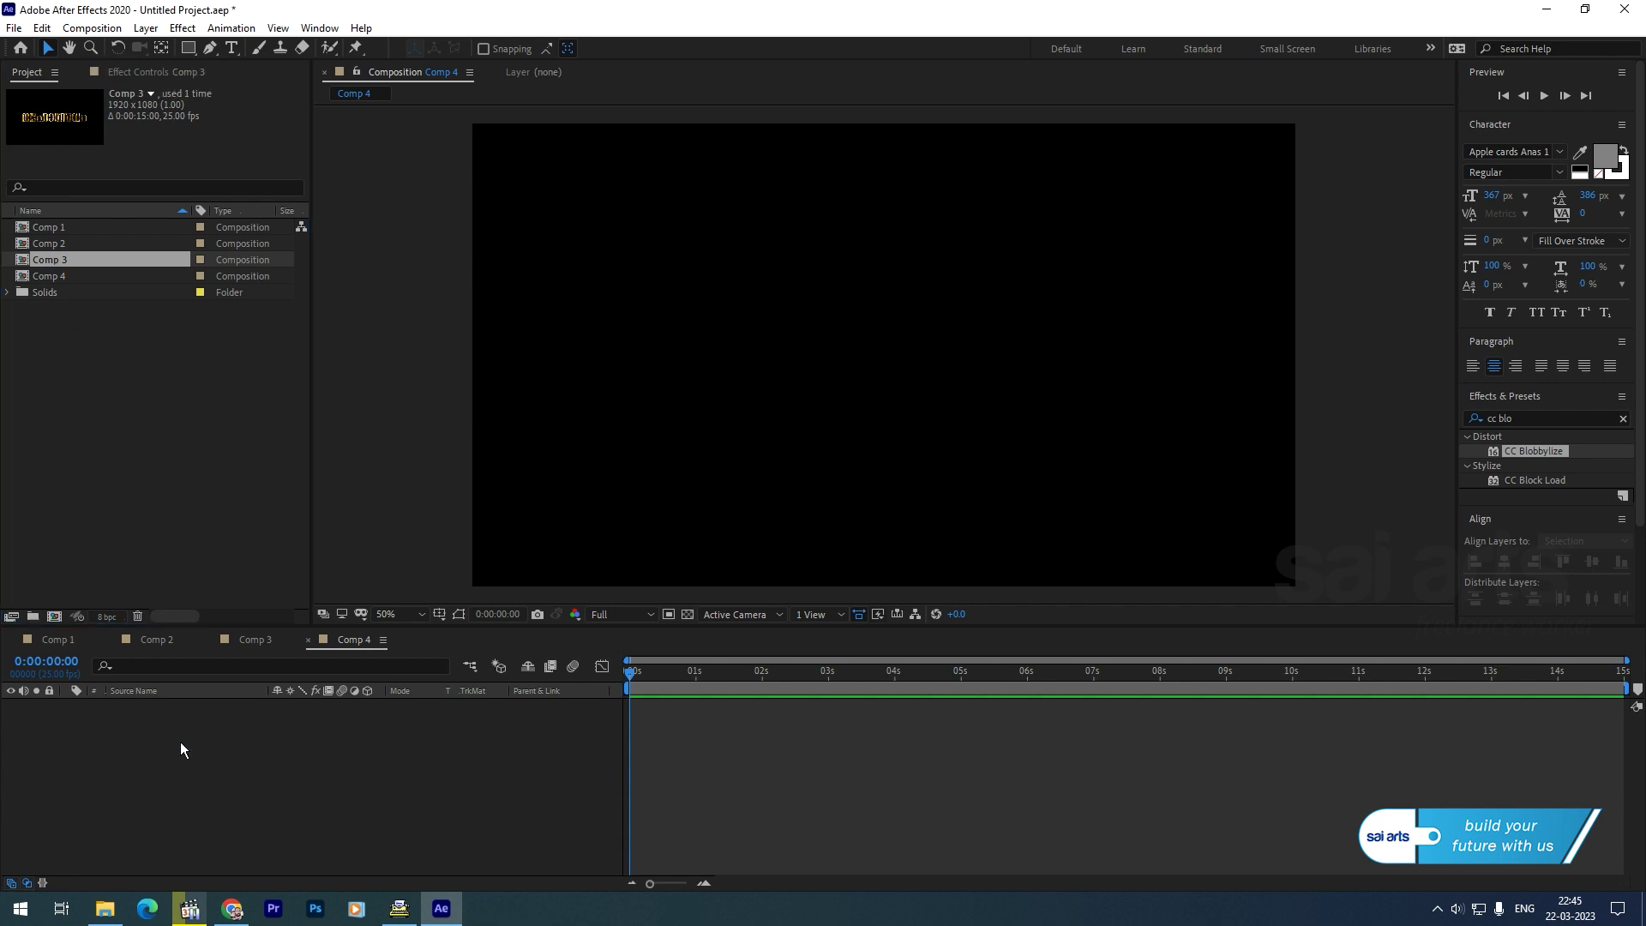
# Add a full-frame solid named 'bg' and move it below Comp 3
pyautogui.rightClick(182, 764)
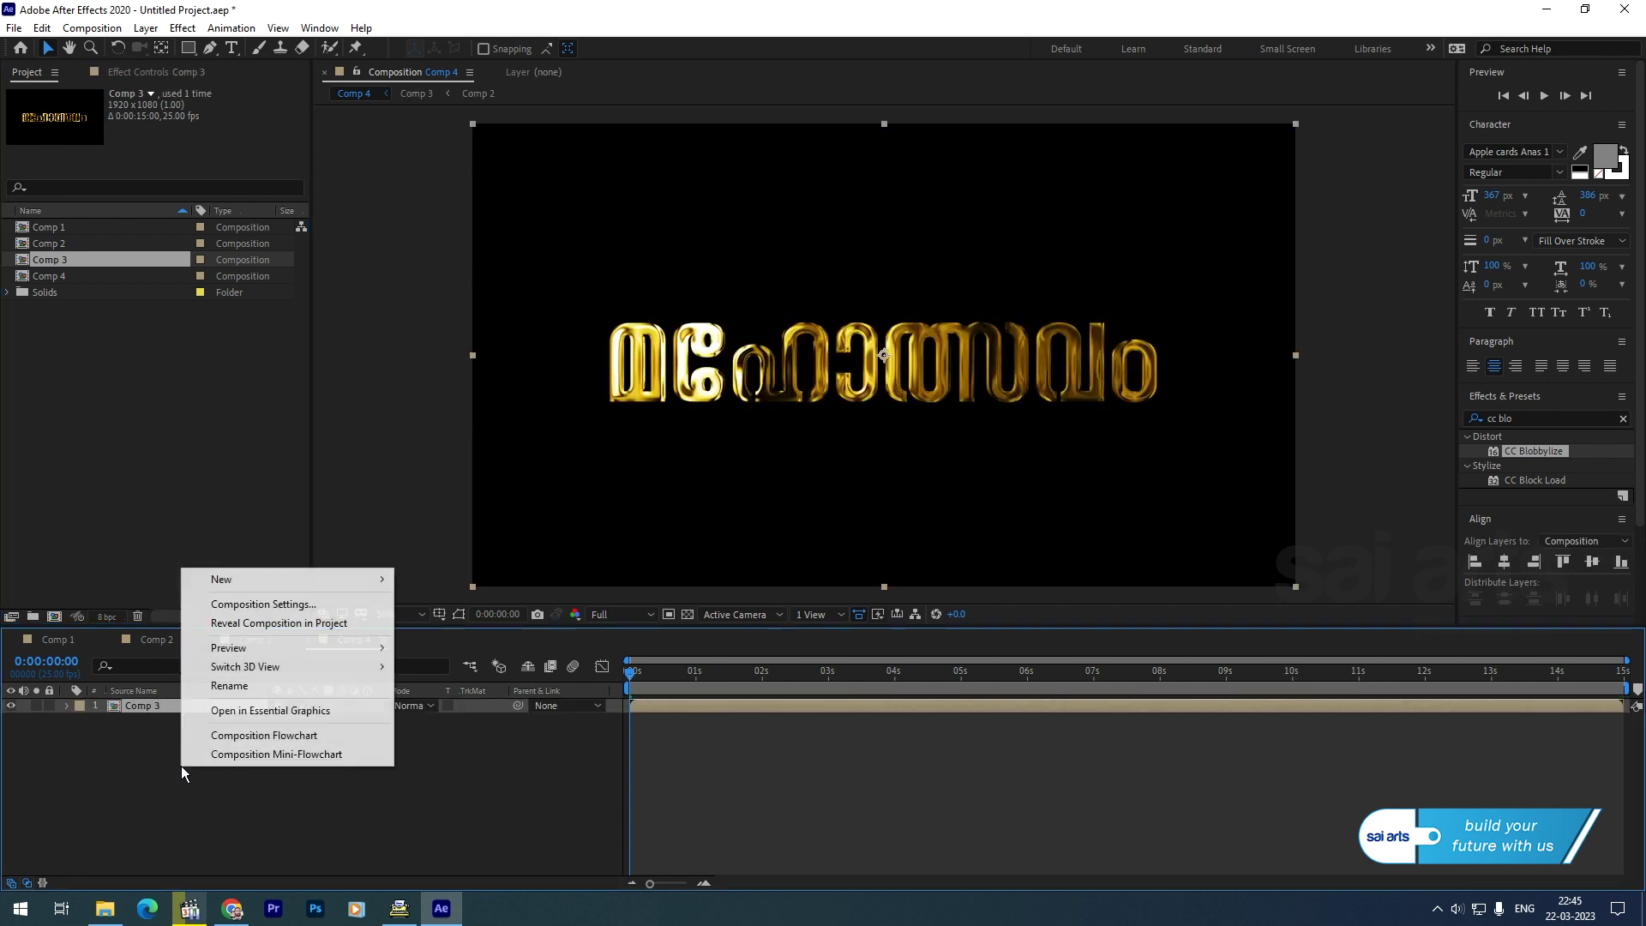
pyautogui.moveTo(360, 580)
pyautogui.click(434, 624)
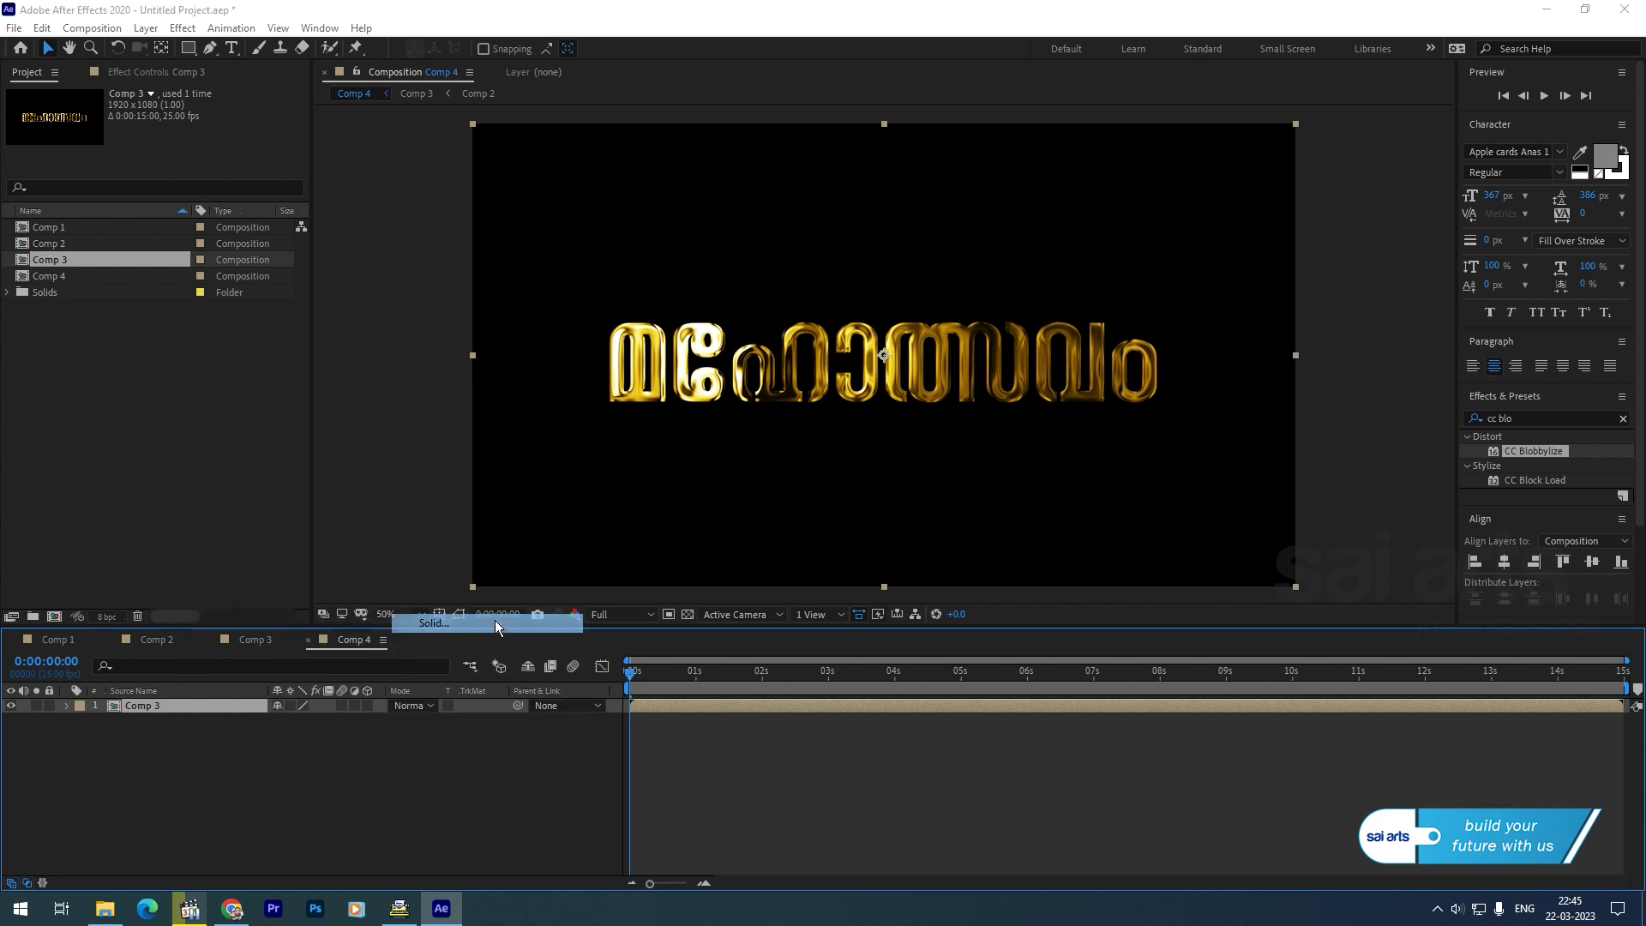
pyautogui.write('bg')
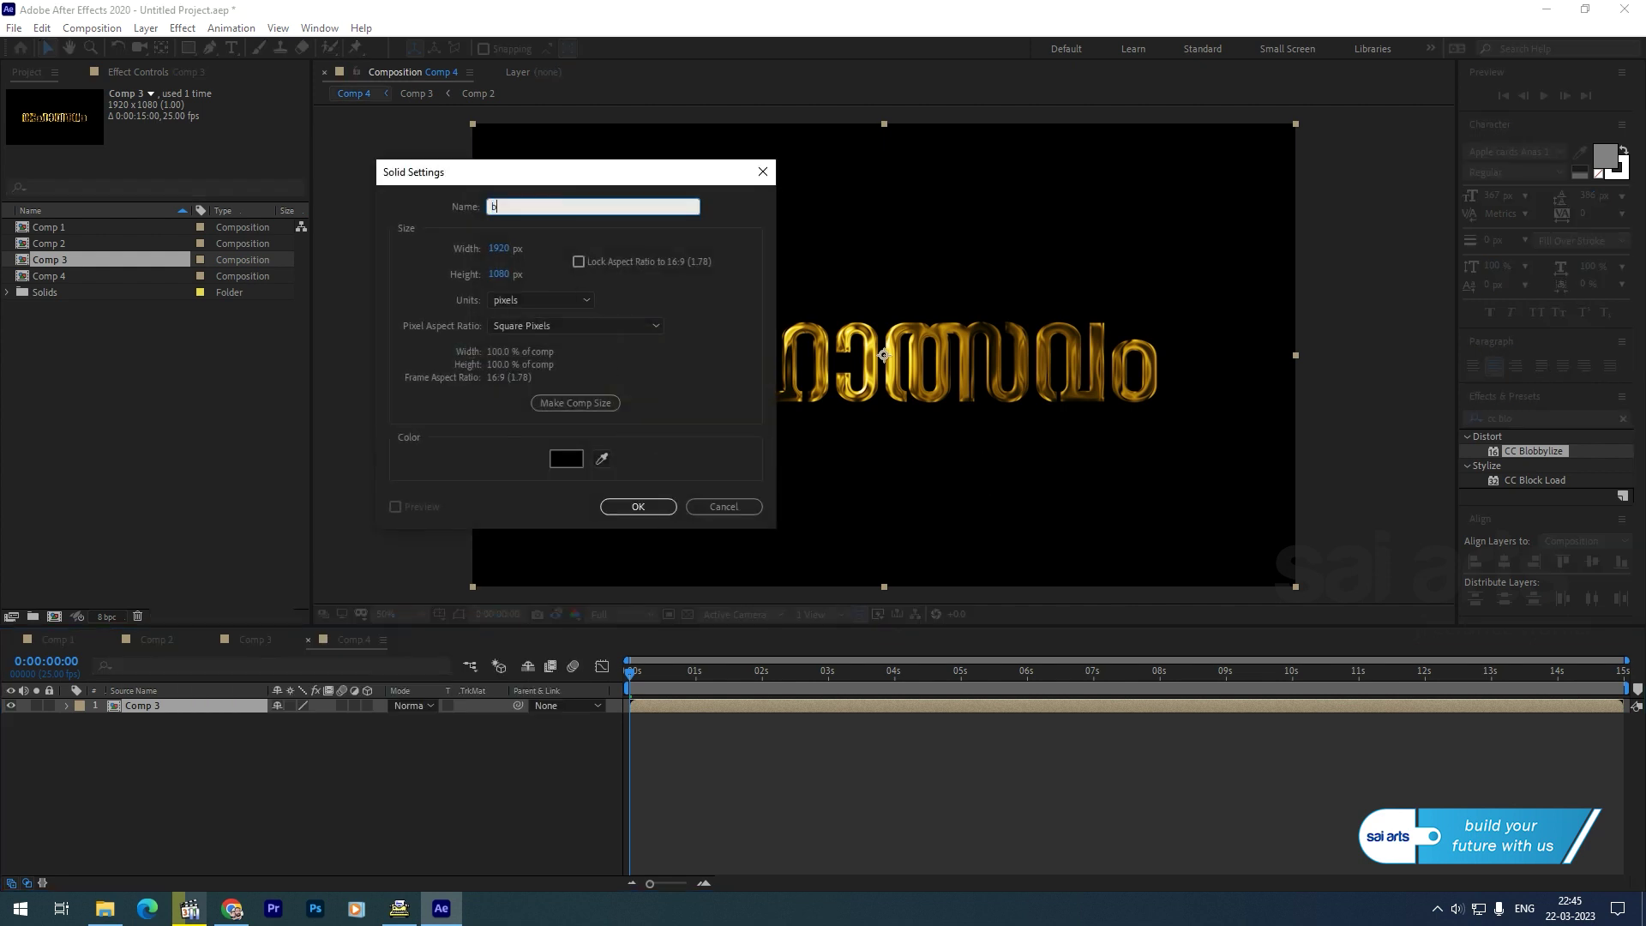
pyautogui.click(646, 511)
pyautogui.moveTo(157, 707); pyautogui.dragTo(157, 760)
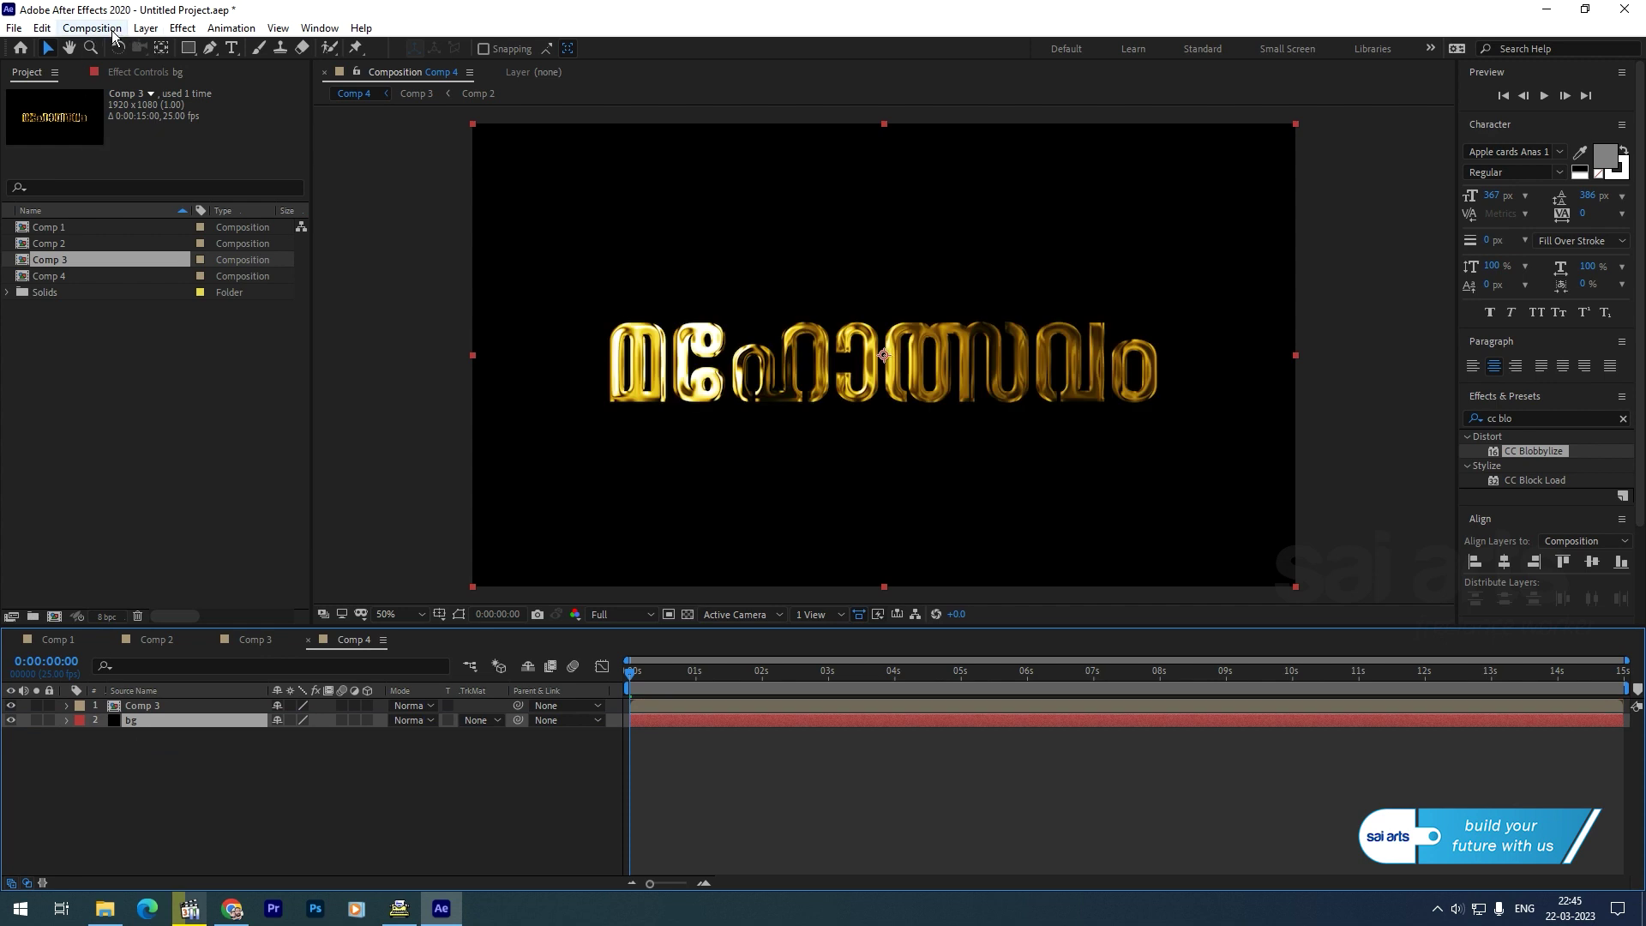
pyautogui.click(182, 28)
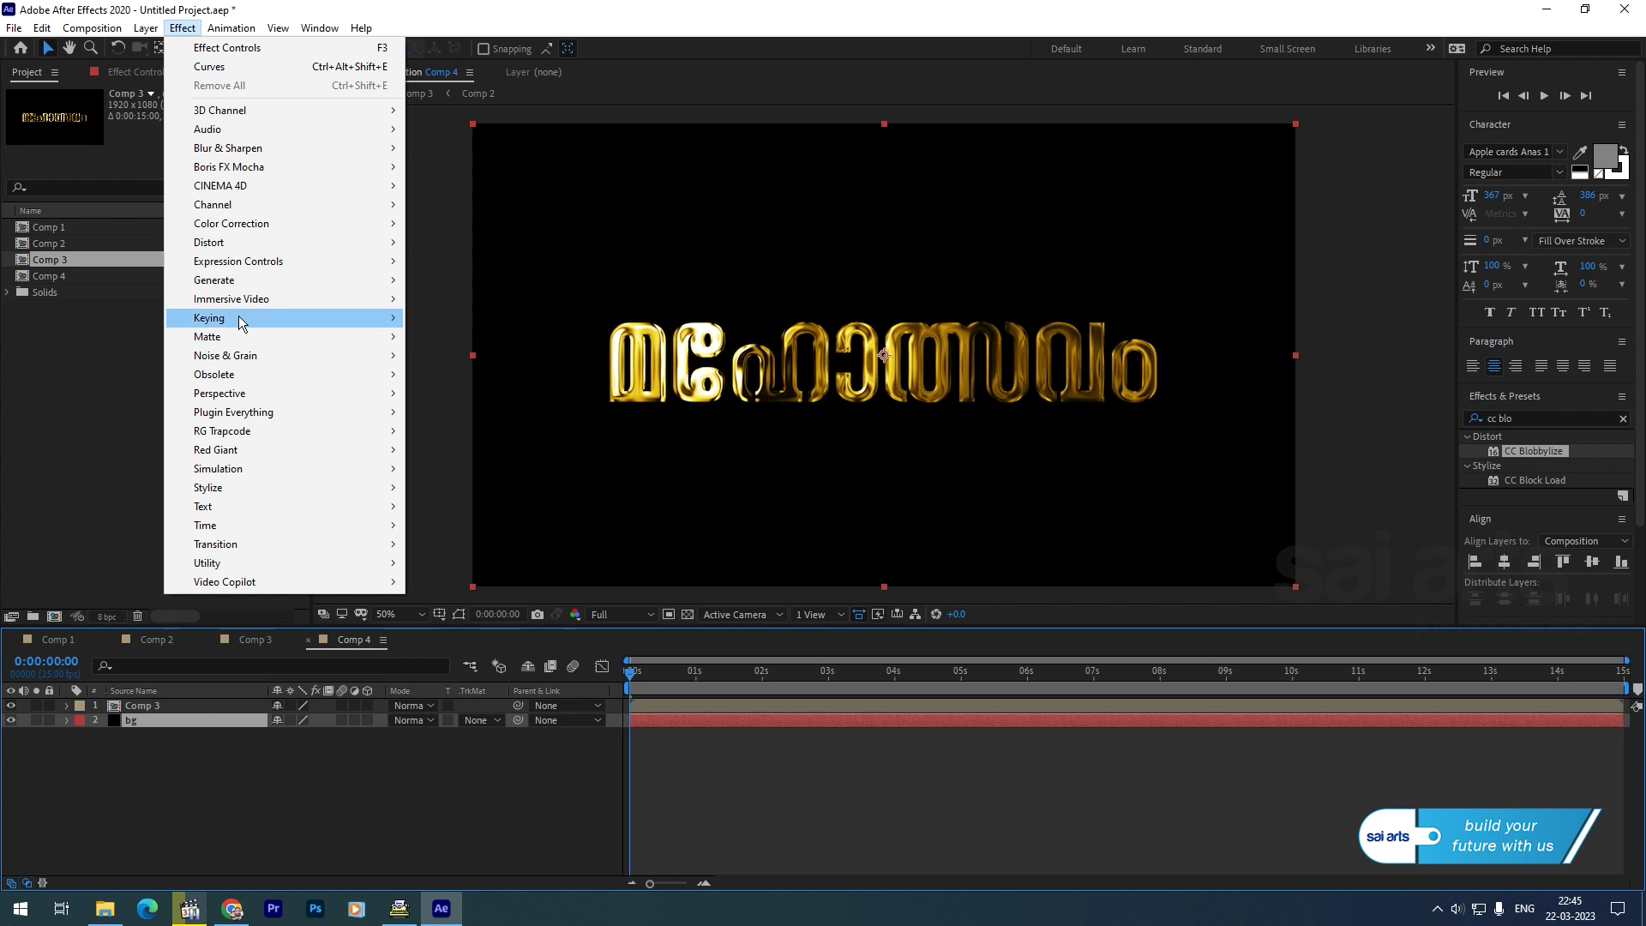
# Apply a radial Gradient Ramp to the bg solid, centred in the composition
pyautogui.moveTo(249, 283)
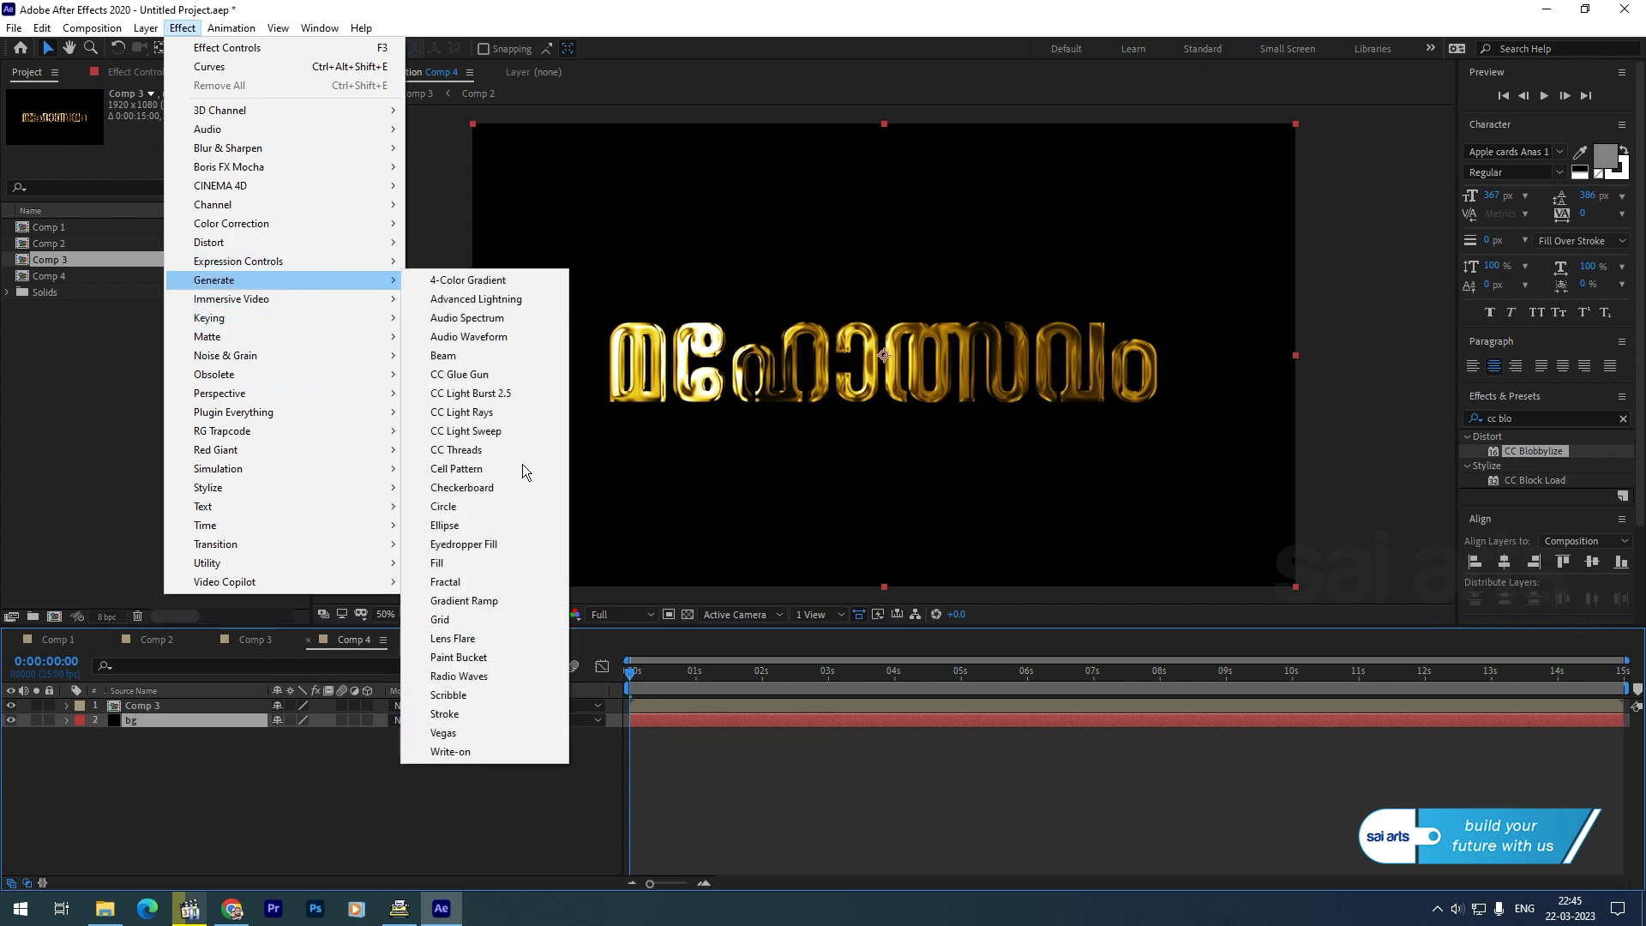
pyautogui.click(479, 602)
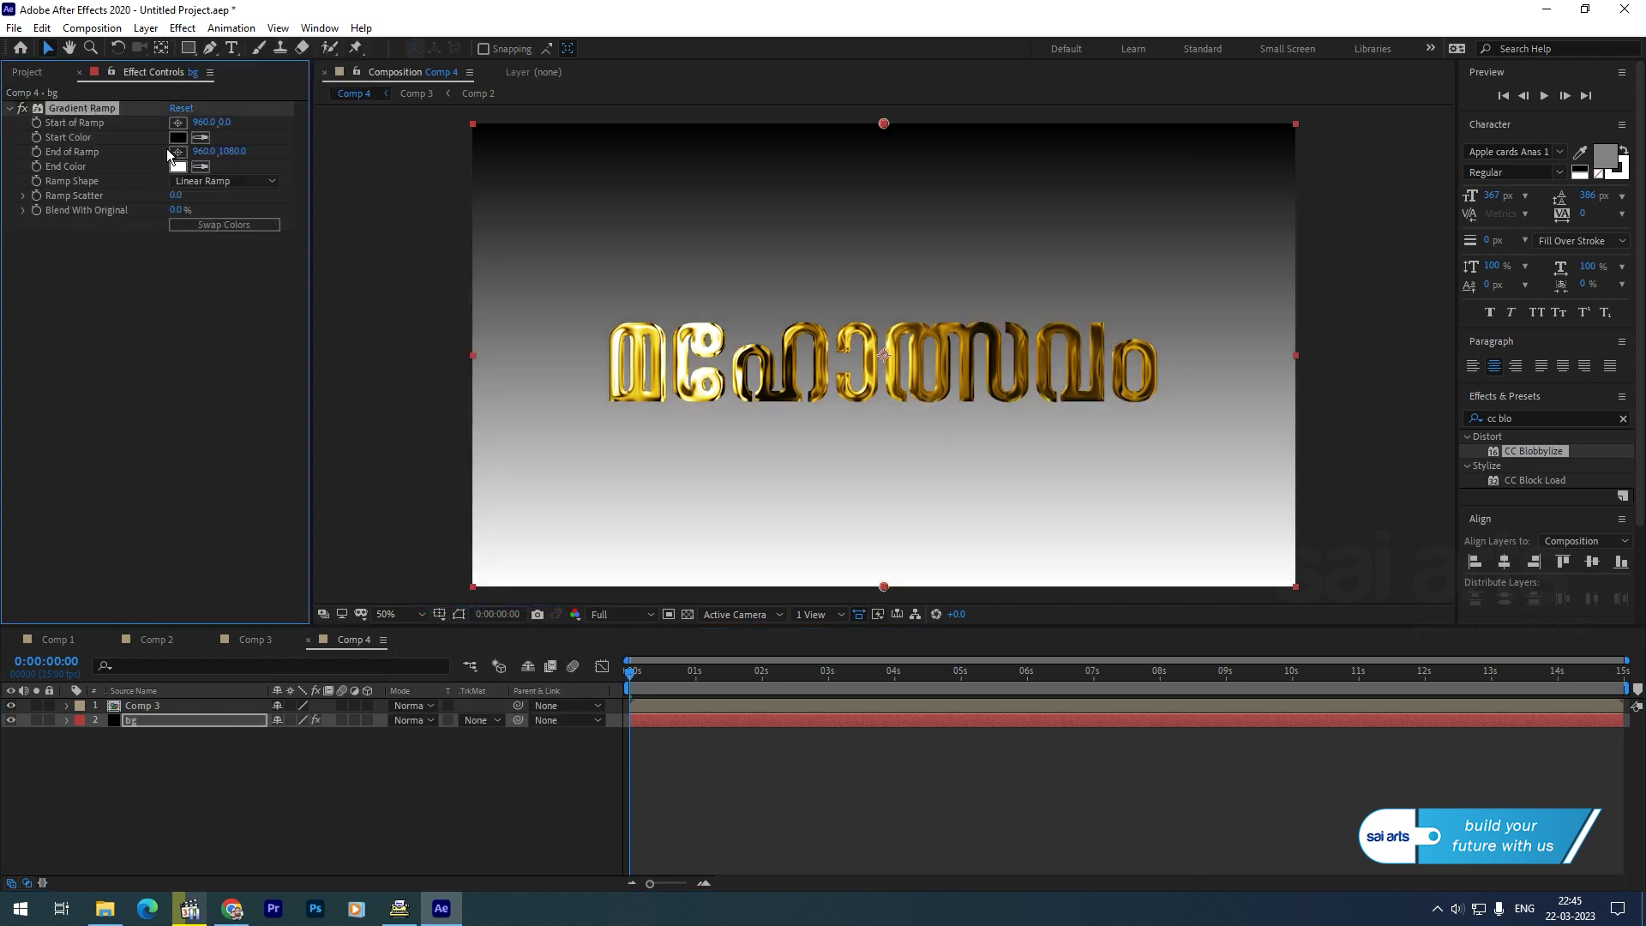
pyautogui.click(204, 184)
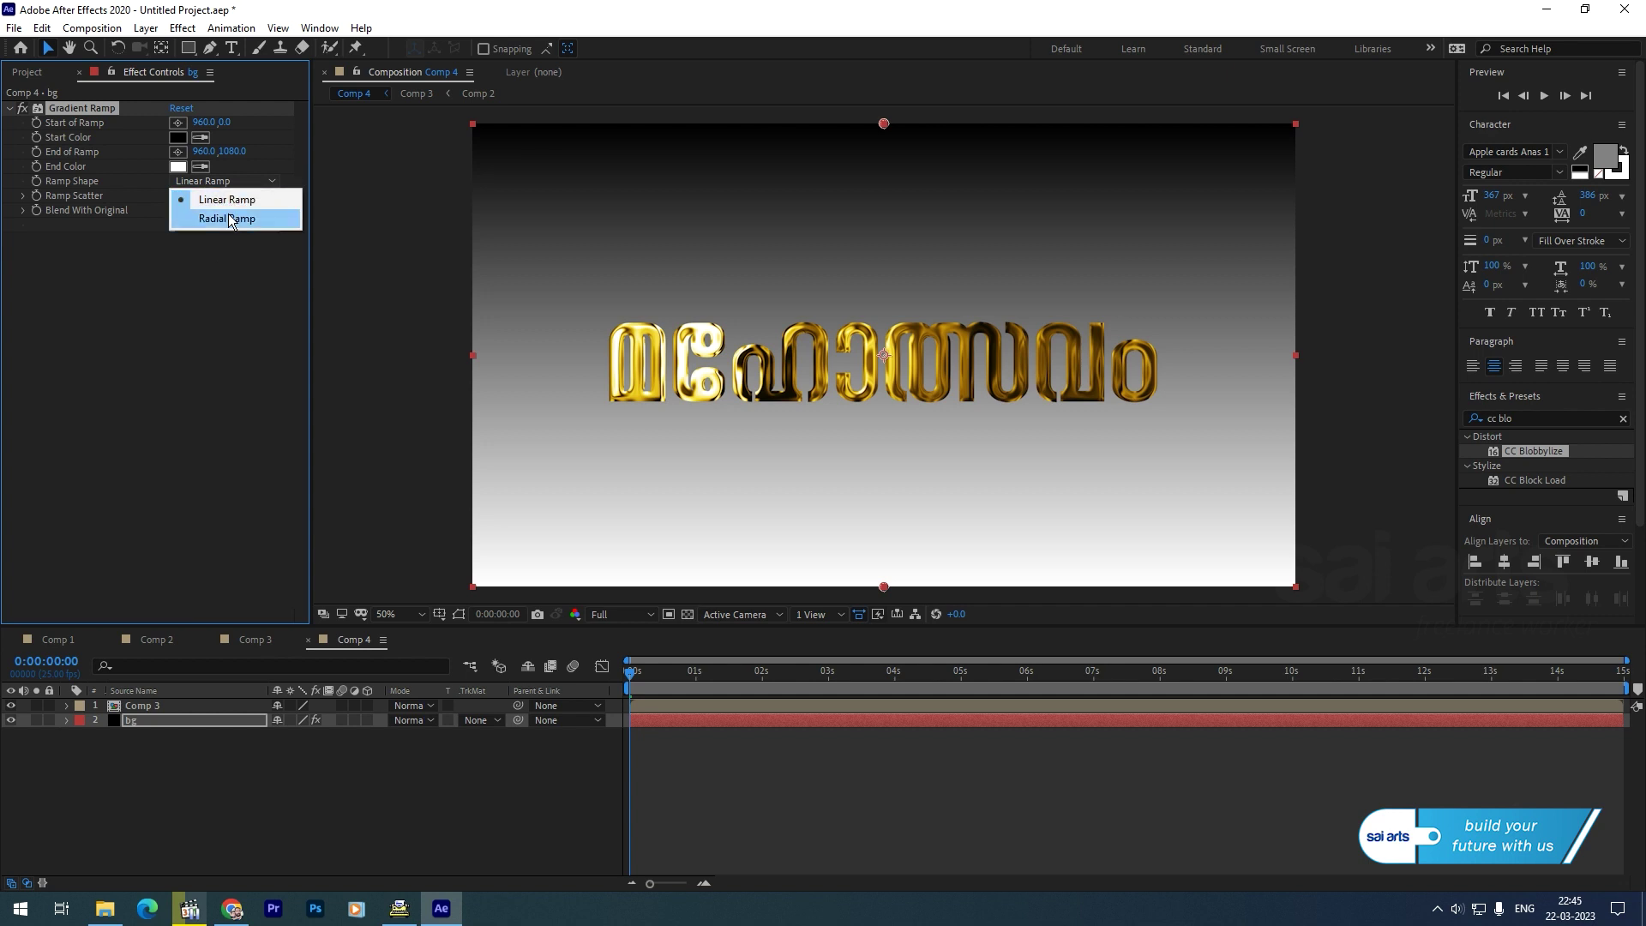
pyautogui.click(227, 218)
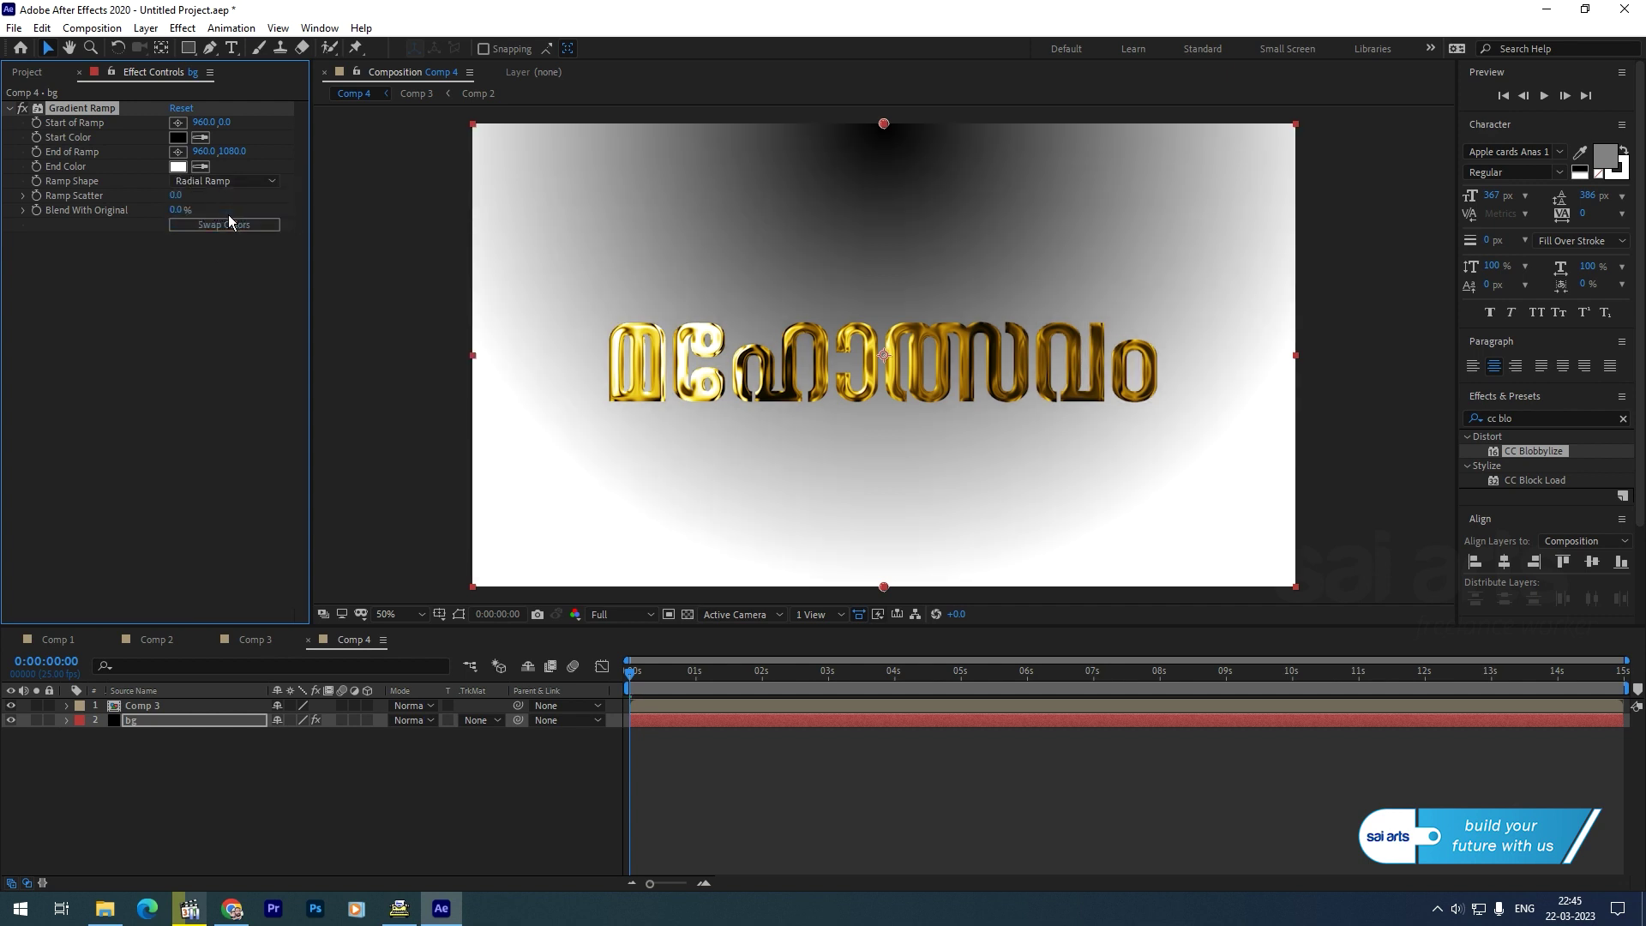
pyautogui.moveTo(884, 124); pyautogui.dragTo(875, 368)
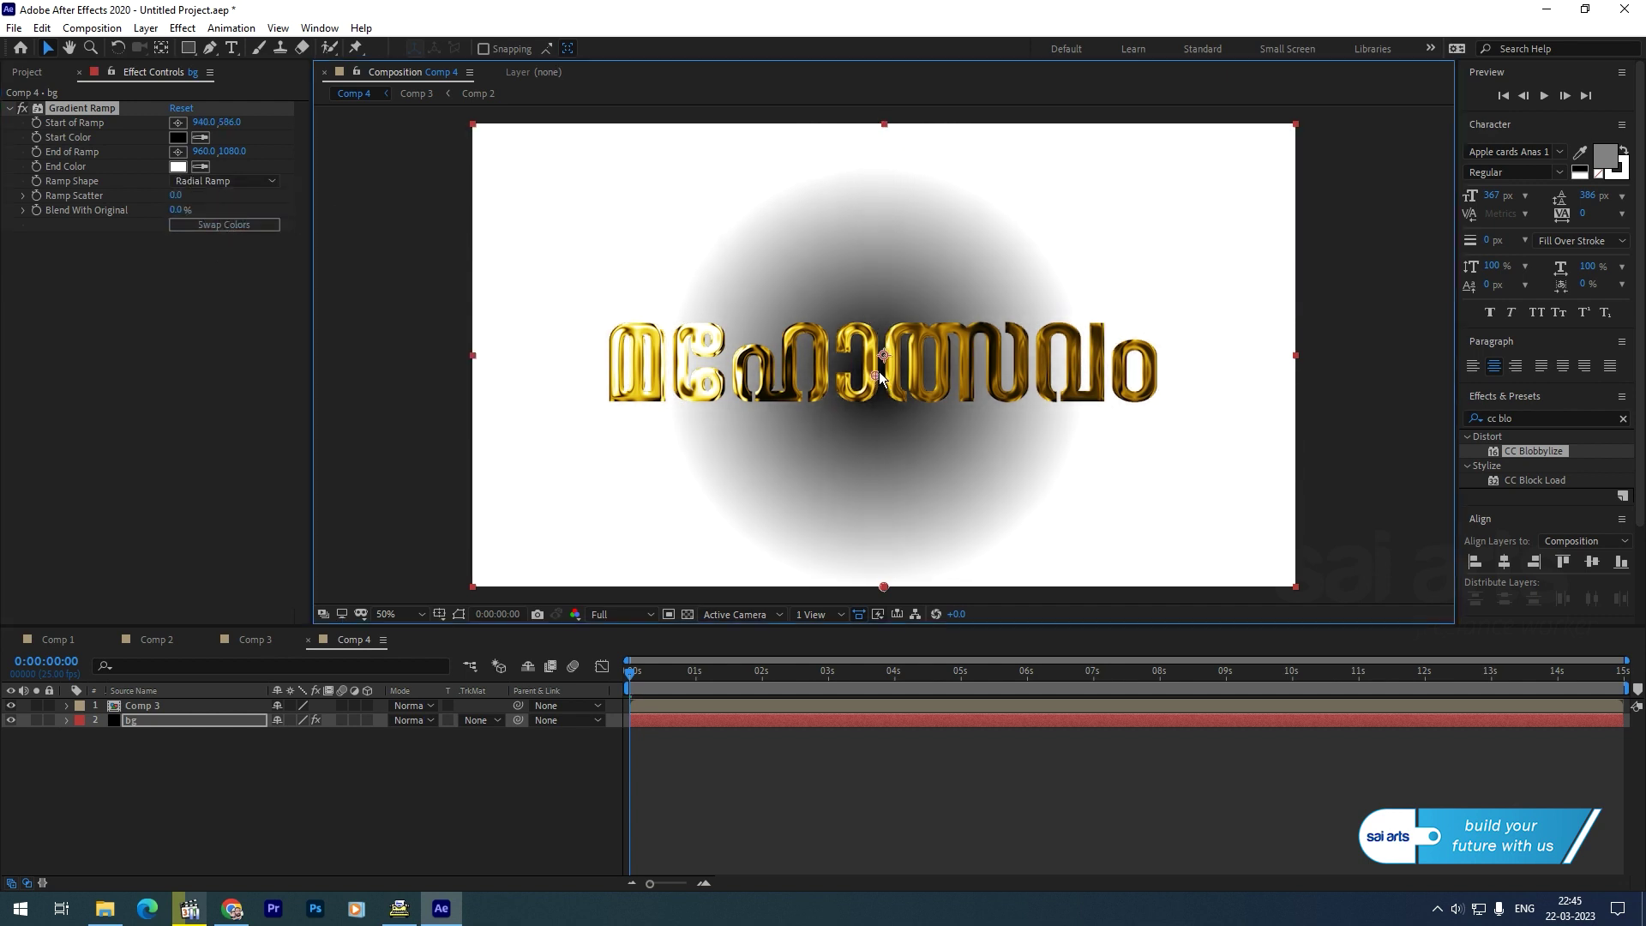
# Set the gradient's end colour to a dark olive shade
pyautogui.click(201, 166)
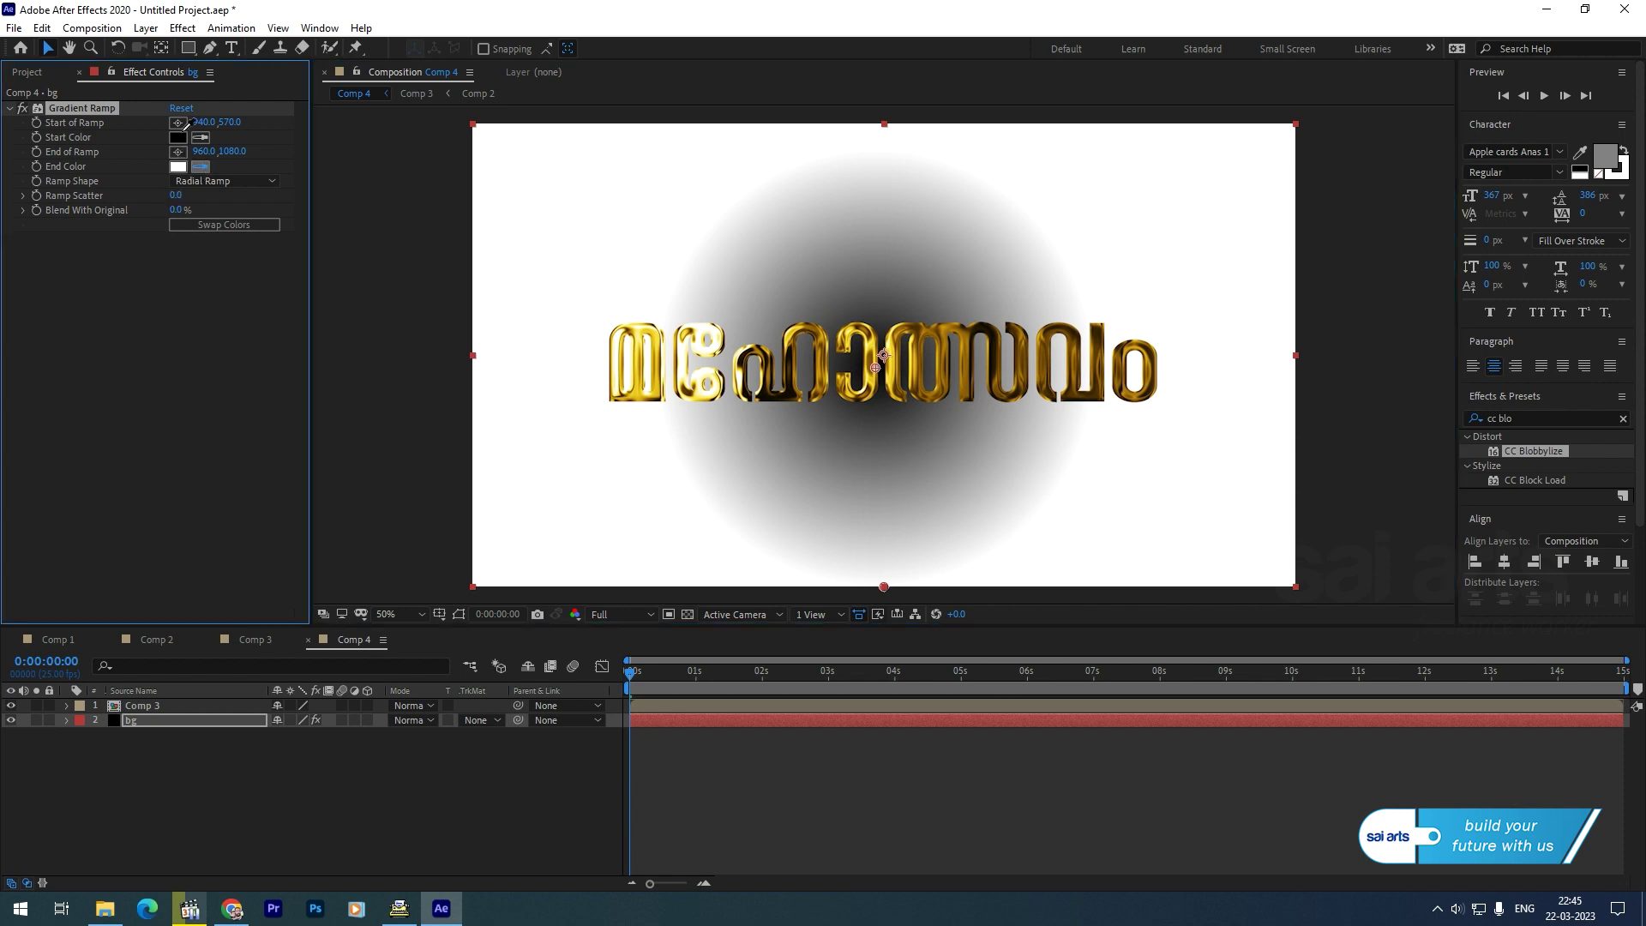
pyautogui.click(178, 137)
pyautogui.click(178, 166)
pyautogui.click(372, 546)
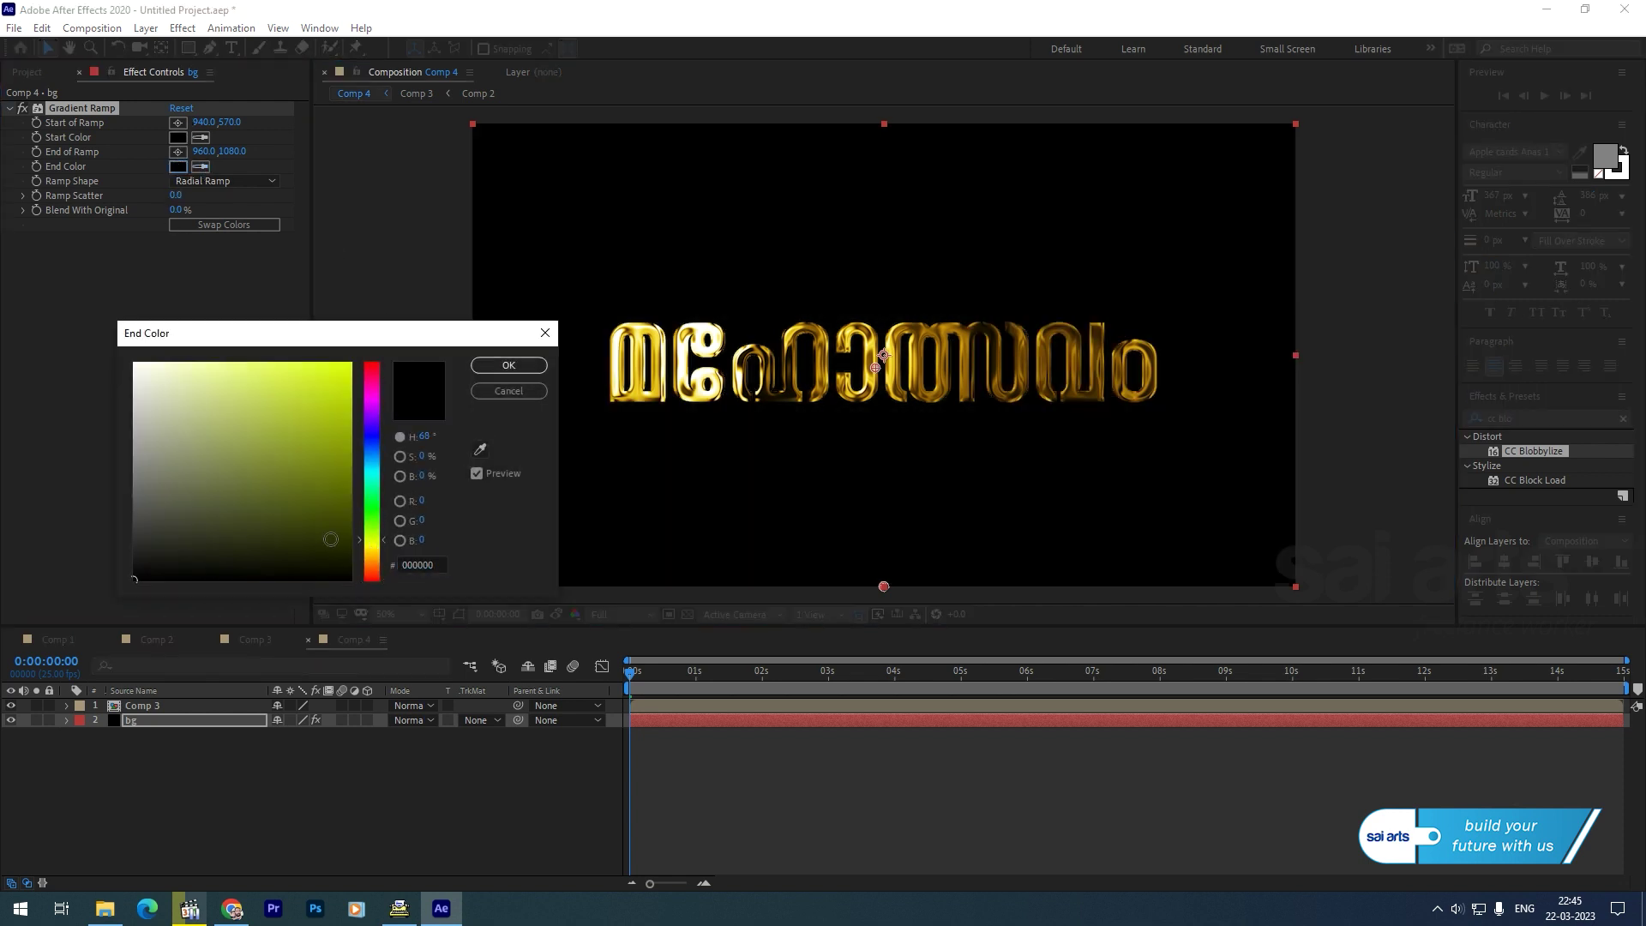
pyautogui.click(349, 511)
pyautogui.moveTo(374, 528)
pyautogui.mouseDown()
pyautogui.moveTo(376, 574)
pyautogui.moveTo(383, 413)
pyautogui.moveTo(382, 540)
pyautogui.mouseUp()
pyautogui.click(509, 364)
# Make the start colour black, then swap start and end colours so olive sits at the centre
pyautogui.click(204, 137)
pyautogui.click(178, 166)
pyautogui.click(179, 137)
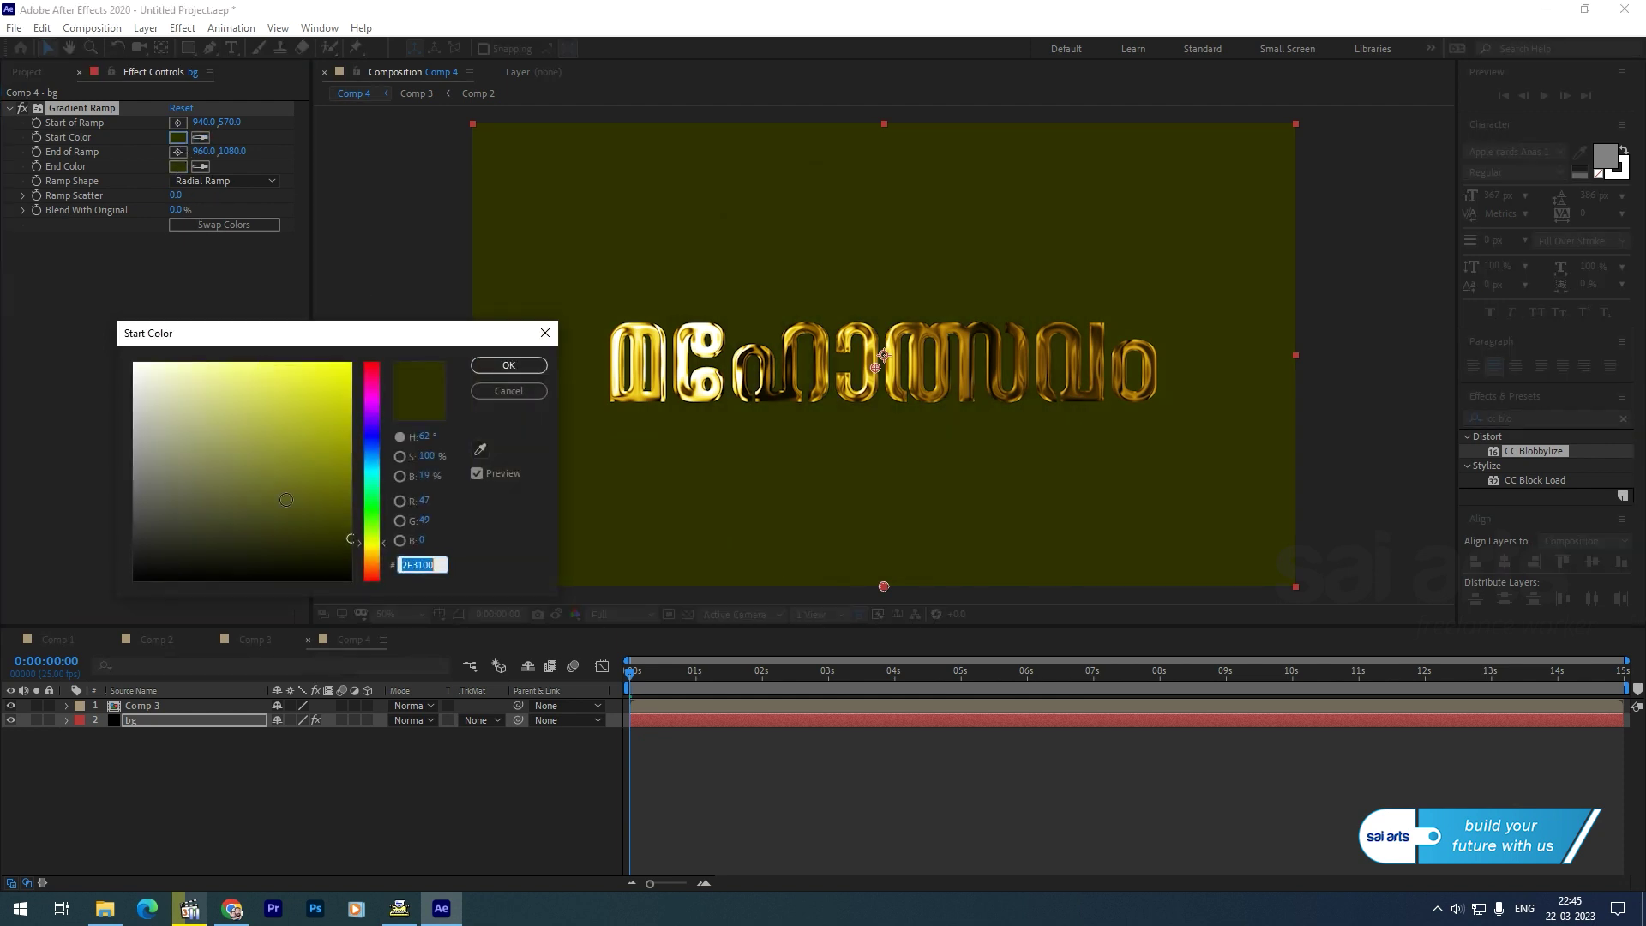
pyautogui.moveTo(286, 500); pyautogui.dragTo(353, 583)
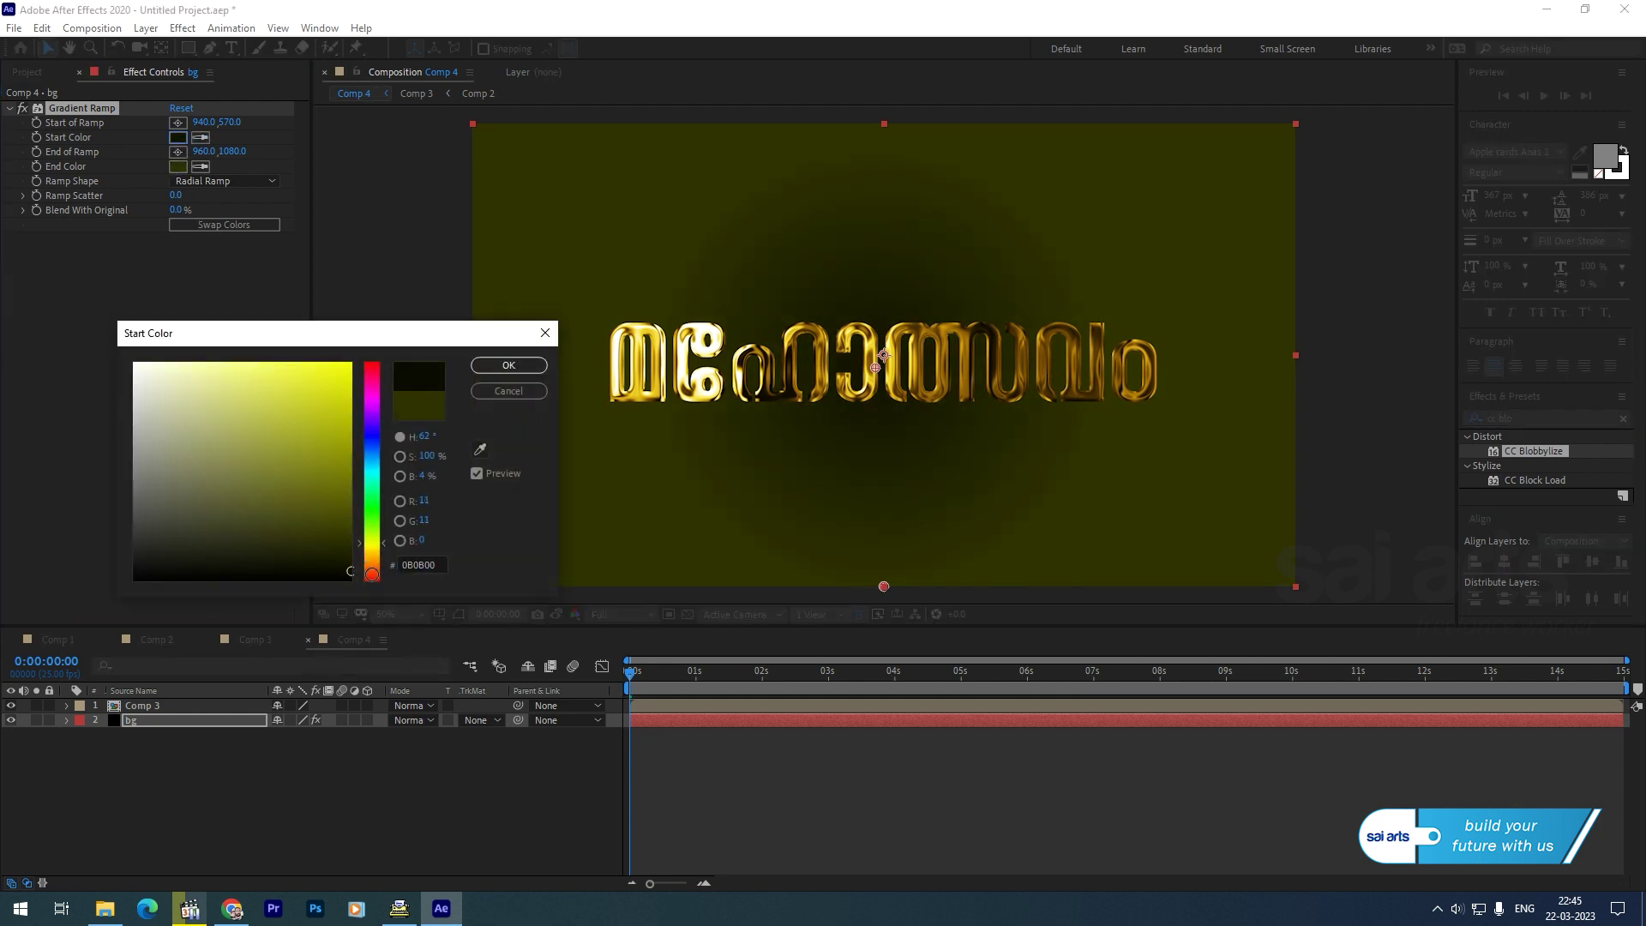
pyautogui.click(518, 368)
pyautogui.click(245, 224)
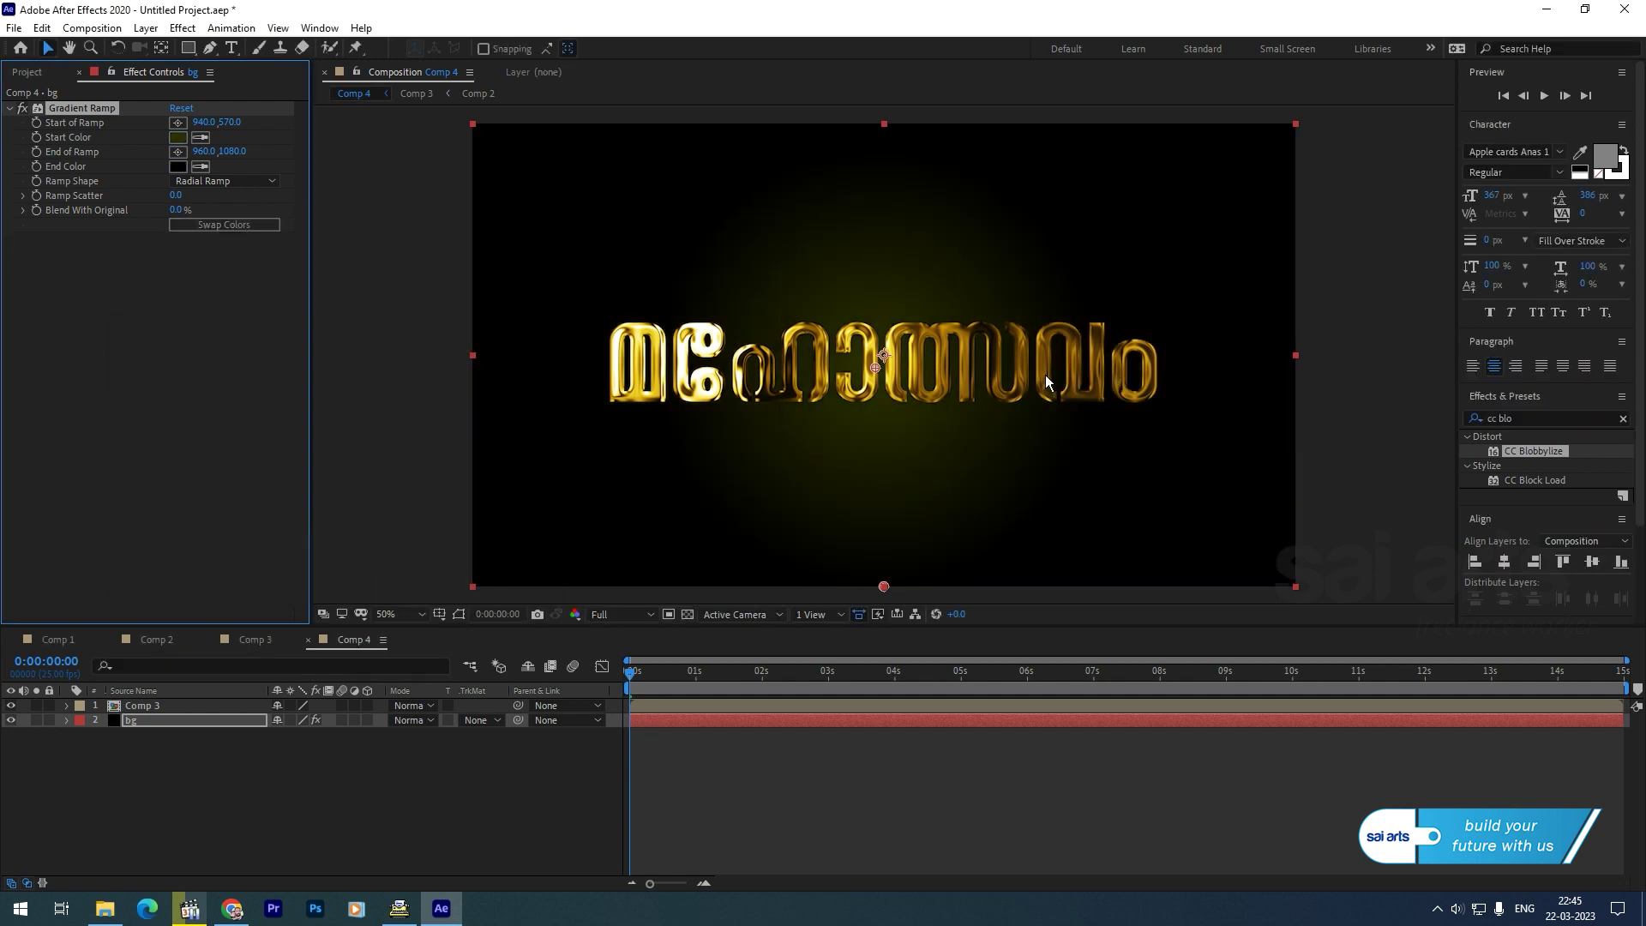
# Stretch the gradient's end point to the right and change the centre colour to dark purple
pyautogui.moveTo(882, 587); pyautogui.dragTo(1368, 376)
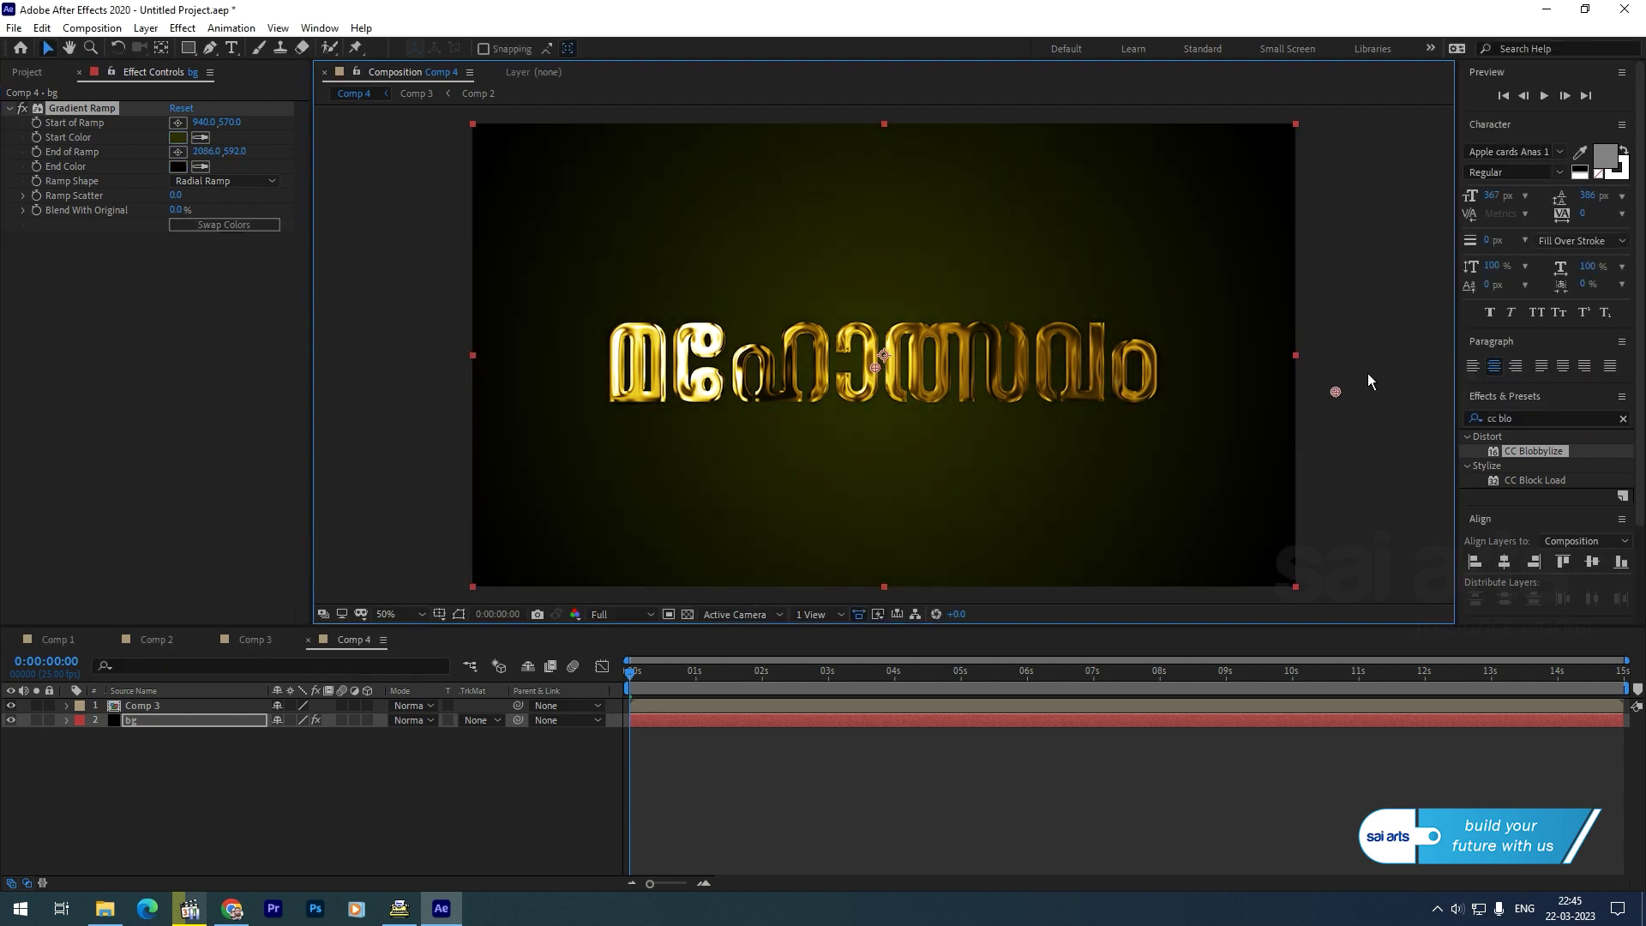
pyautogui.click(177, 136)
pyautogui.moveTo(378, 528); pyautogui.dragTo(386, 395)
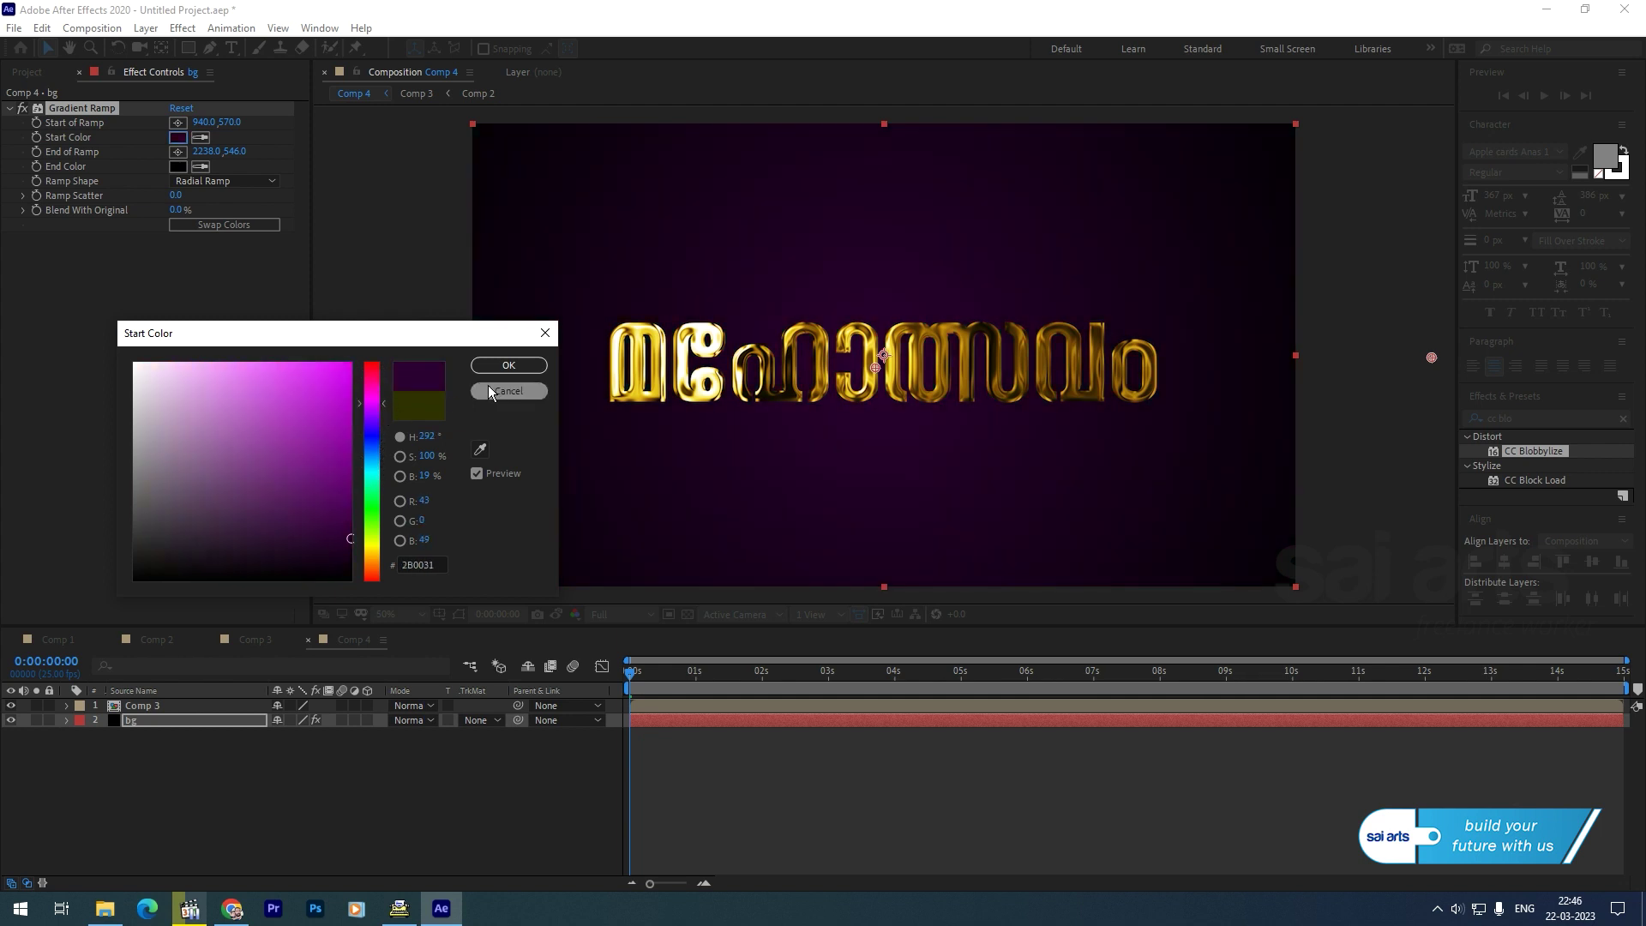
pyautogui.click(497, 368)
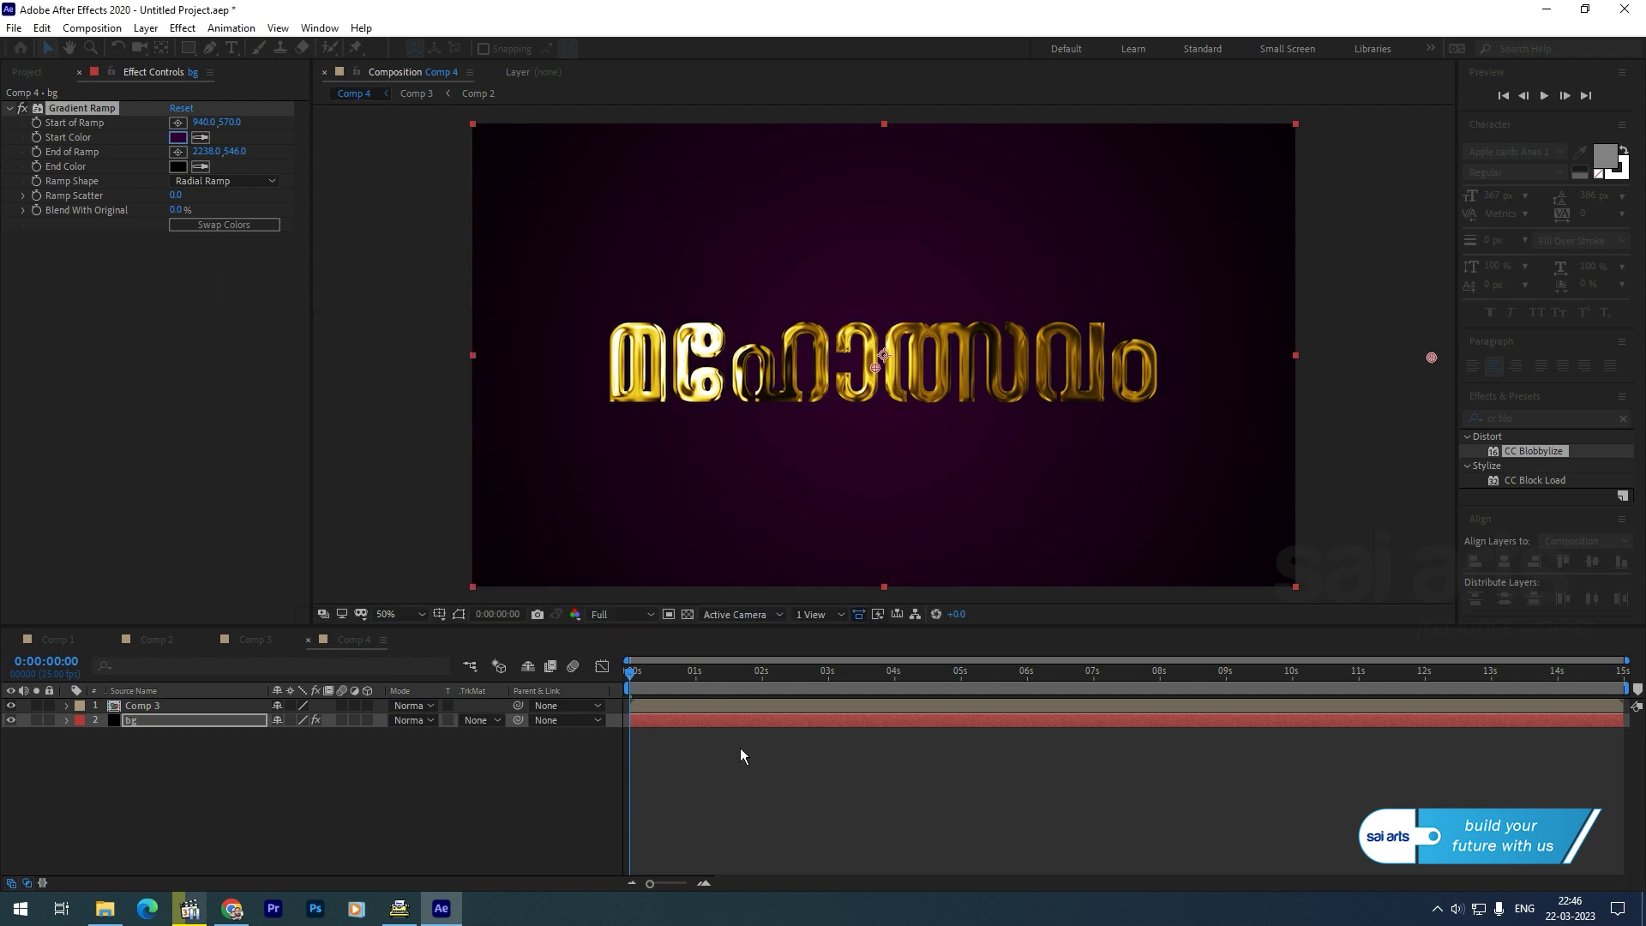
pyautogui.moveTo(666, 668); pyautogui.dragTo(712, 673)
pyautogui.click(151, 706)
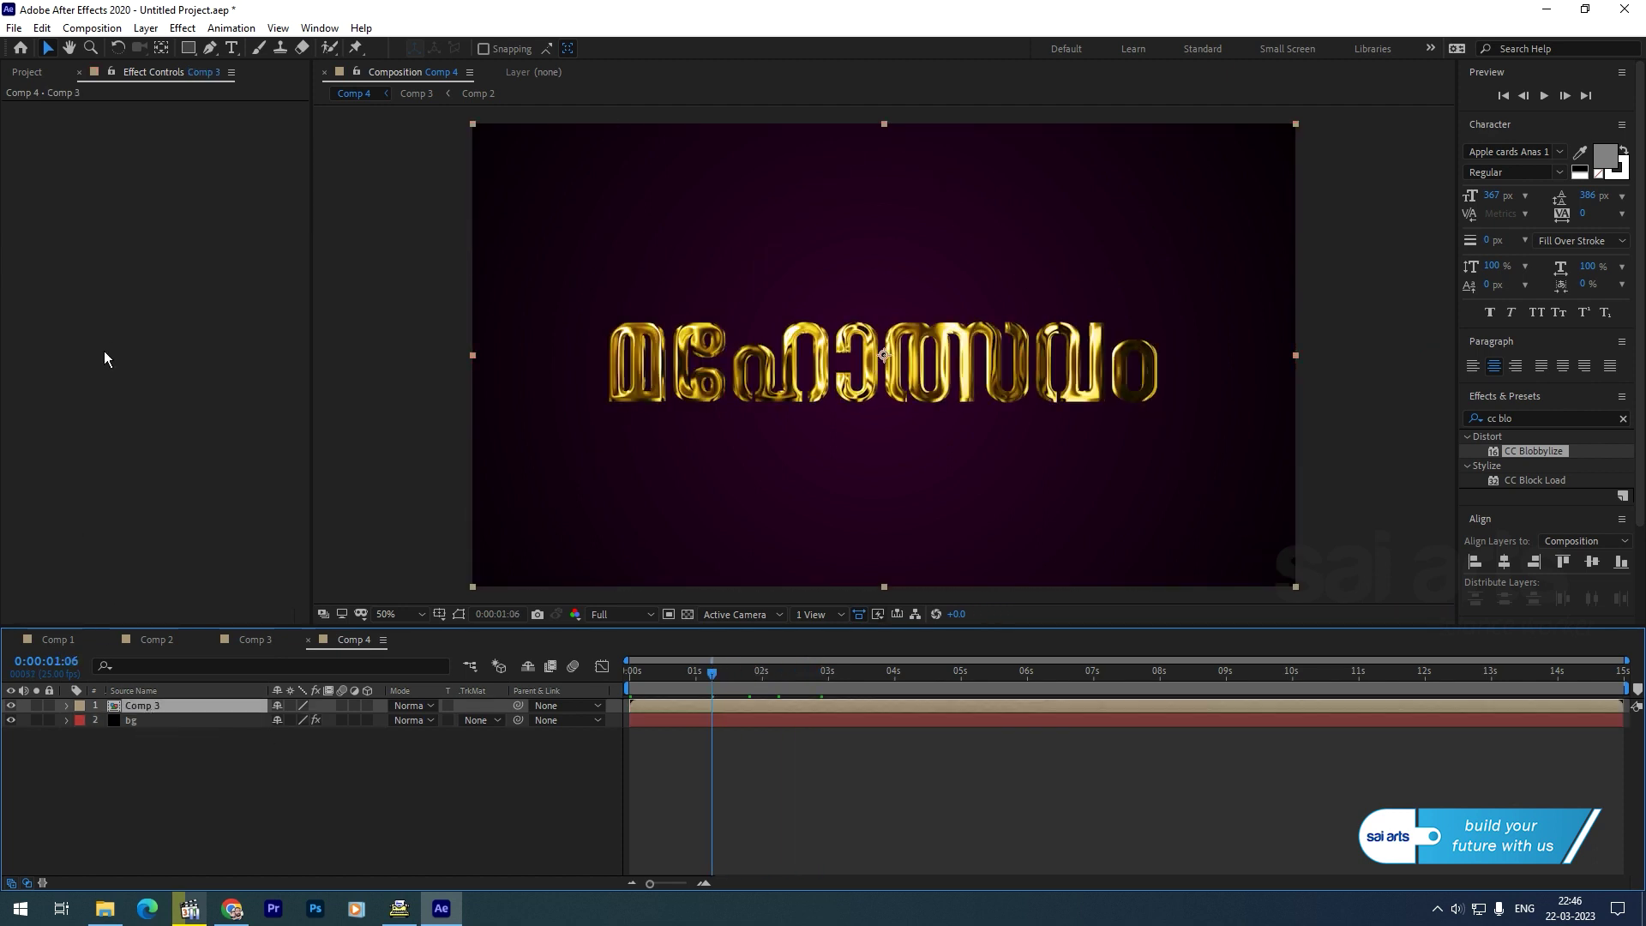
# Duplicate the Comp 3 title layer and fill the copy with black (000000)
pyautogui.click(41, 28)
pyautogui.click(100, 248)
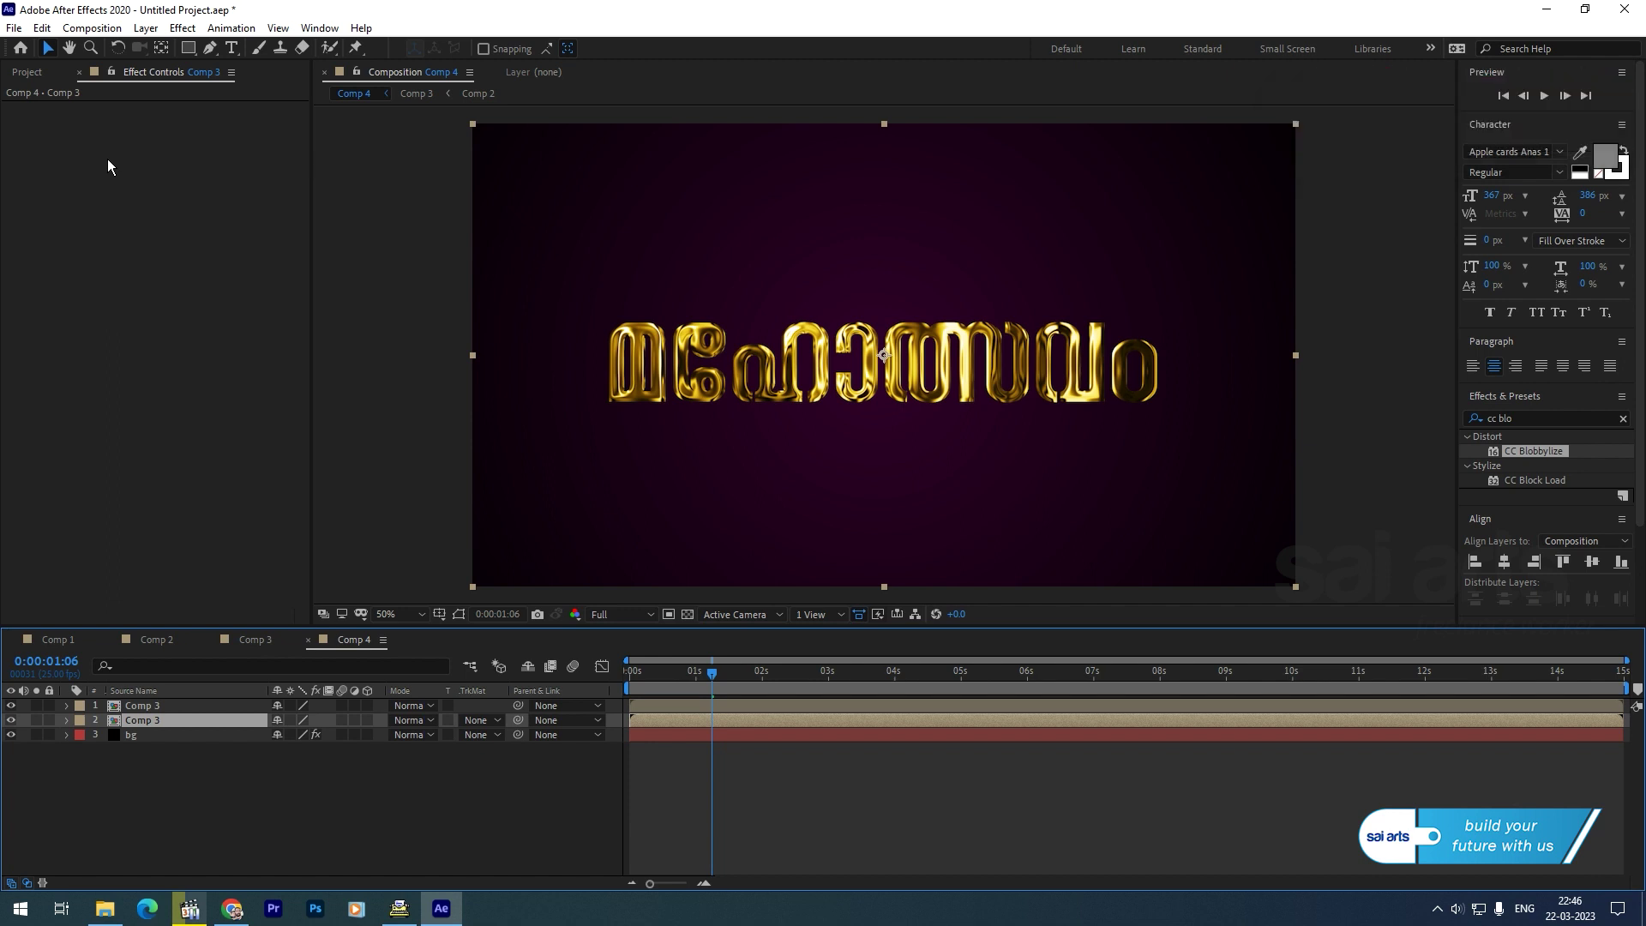
pyautogui.click(1544, 418)
pyautogui.write('fill')
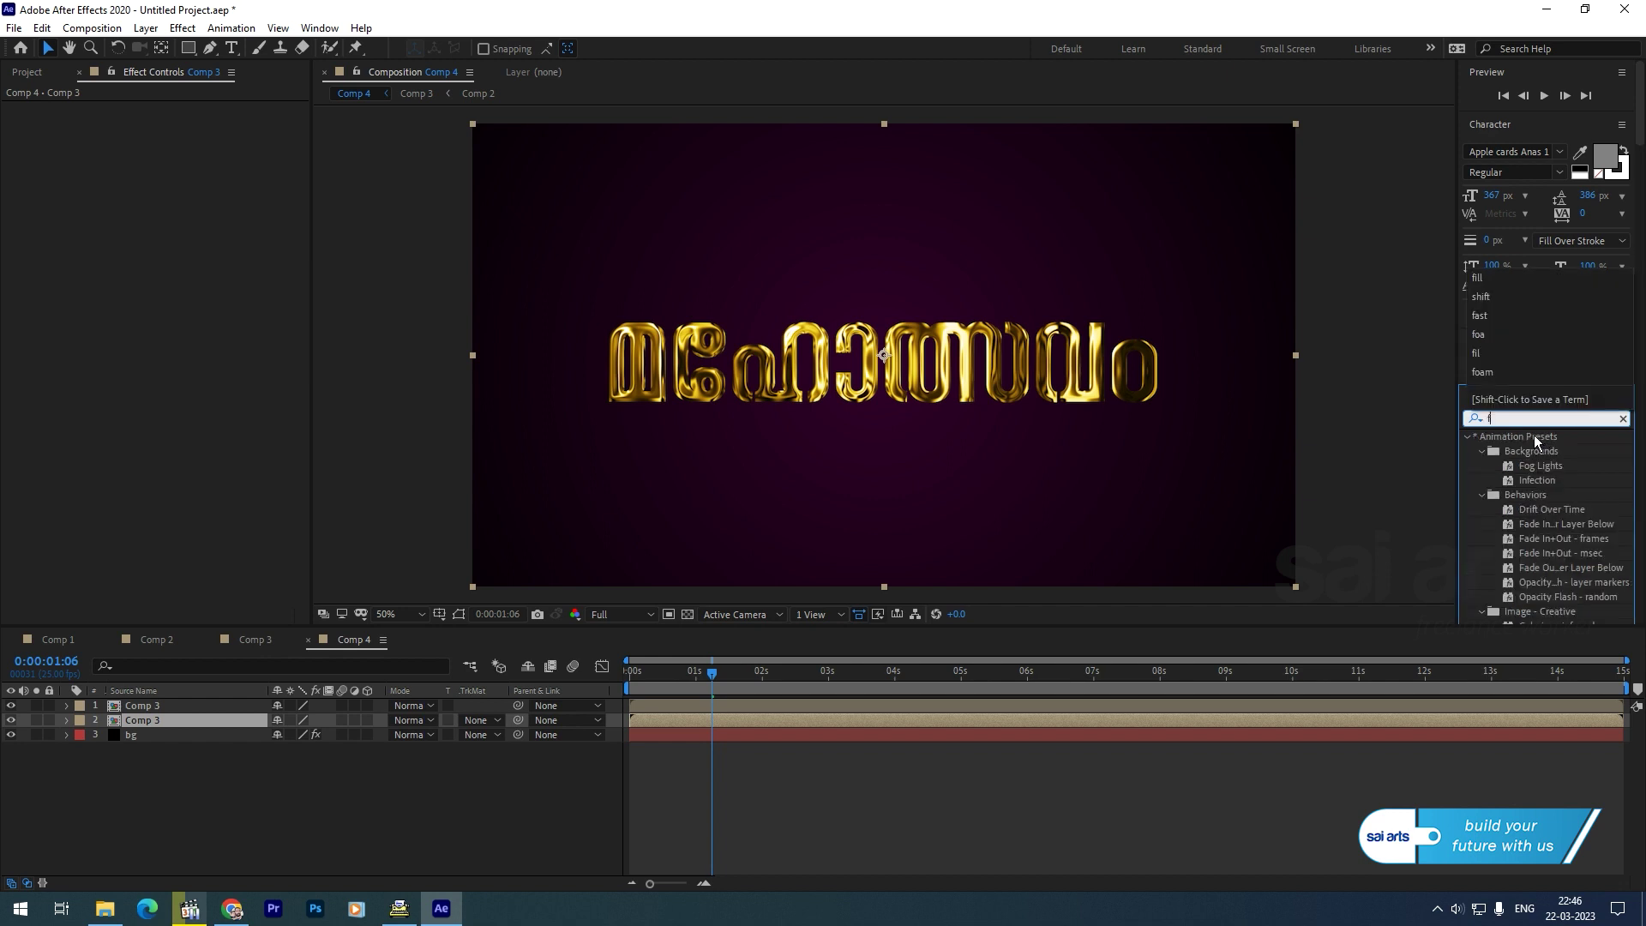
pyautogui.moveTo(1510, 532); pyautogui.dragTo(120, 325)
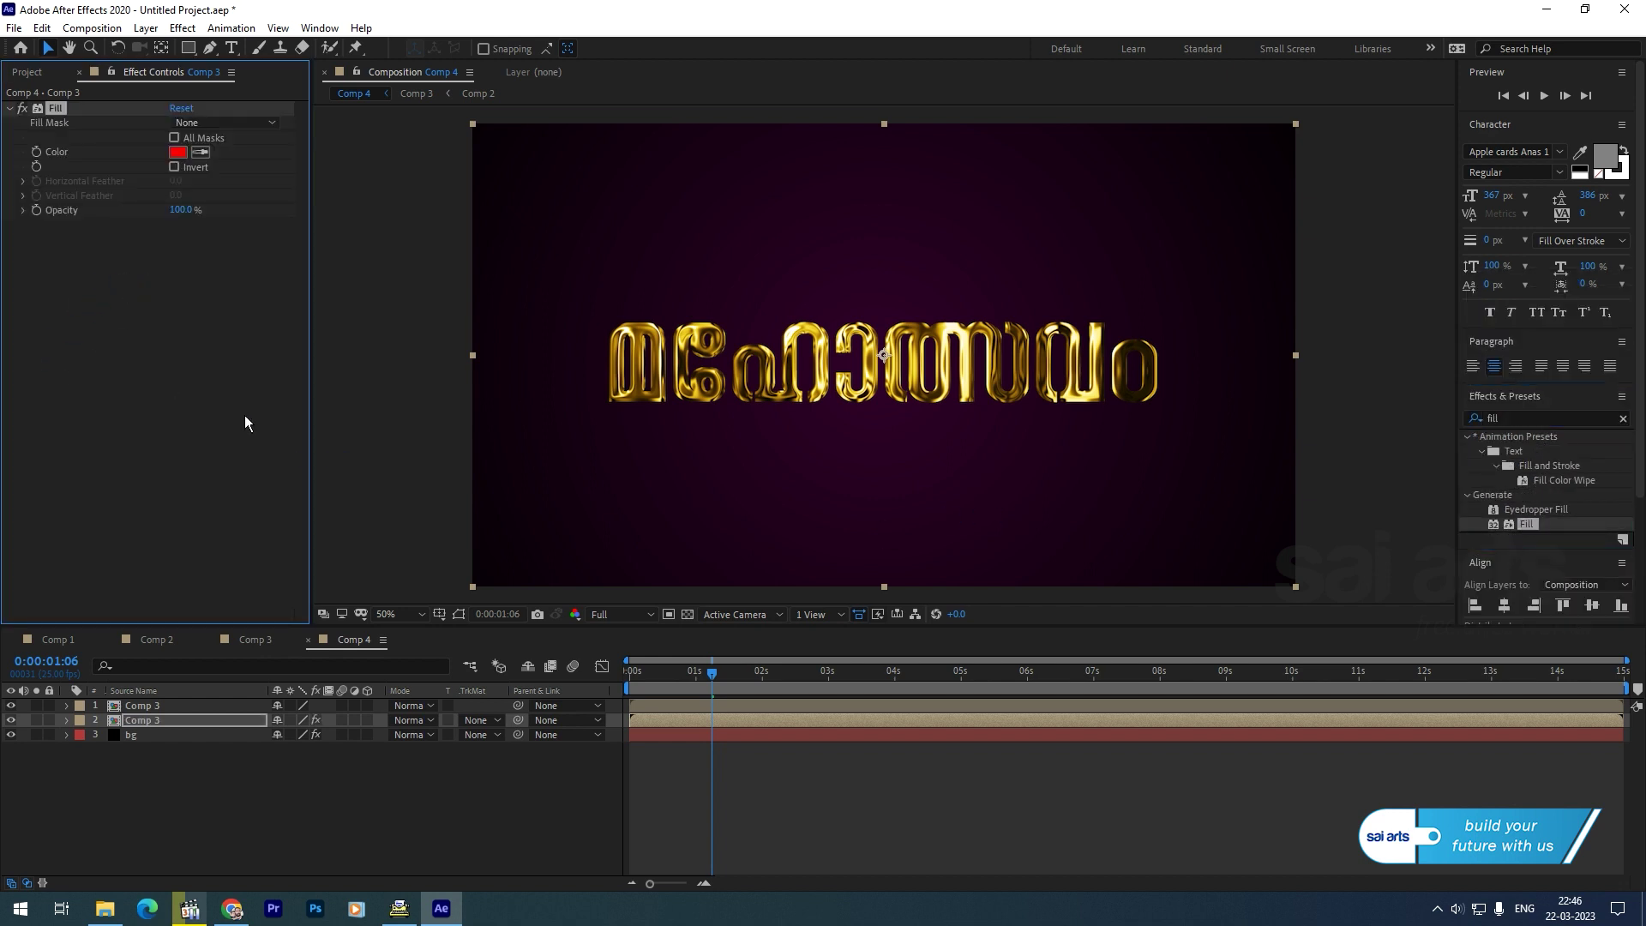
pyautogui.click(180, 153)
pyautogui.write('000000')
pyautogui.click(485, 369)
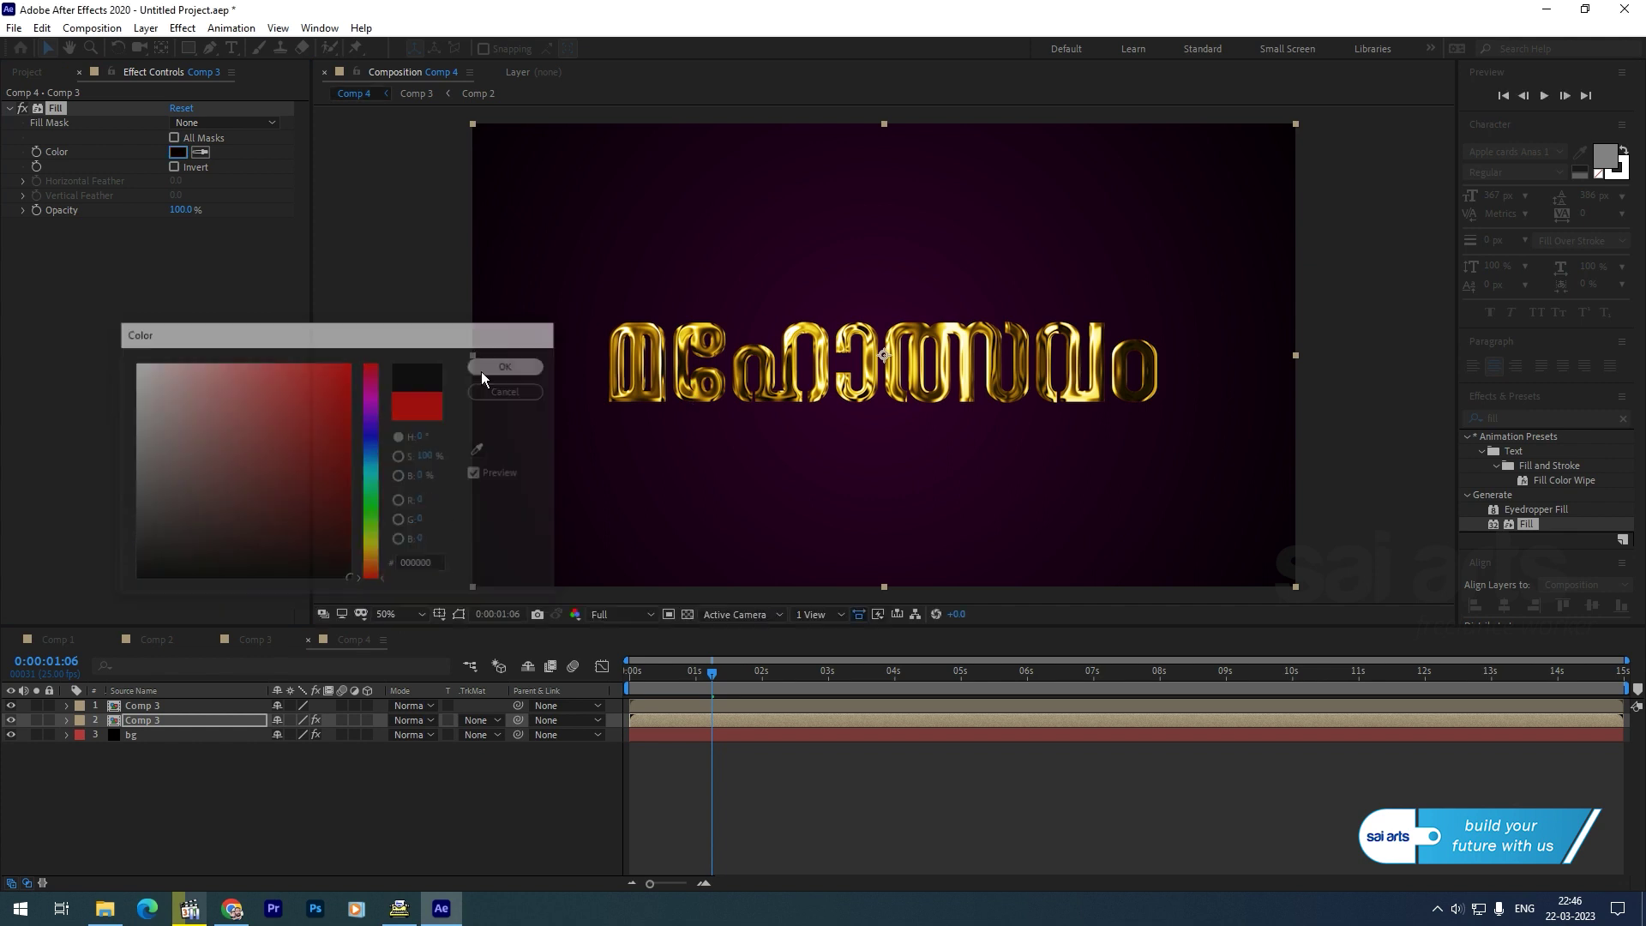
# Compare the black copy against the gold title and add a Drop Shadow to the copy
pyautogui.click(11, 705)
pyautogui.click(11, 705)
pyautogui.click(11, 705)
pyautogui.click(11, 705)
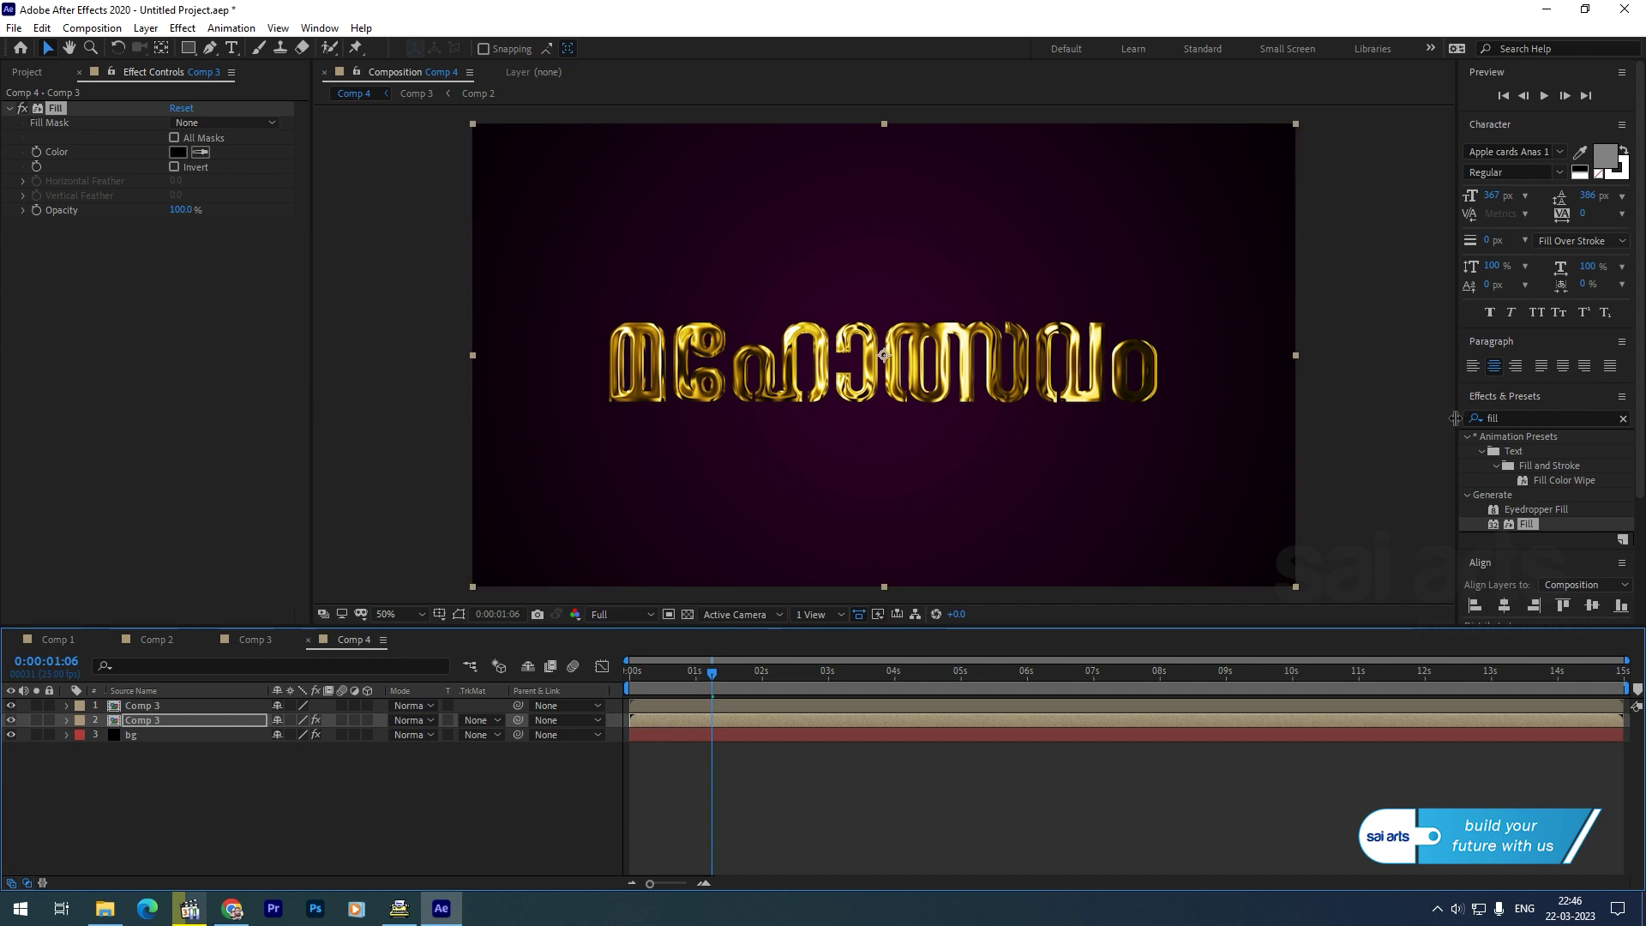
pyautogui.click(182, 27)
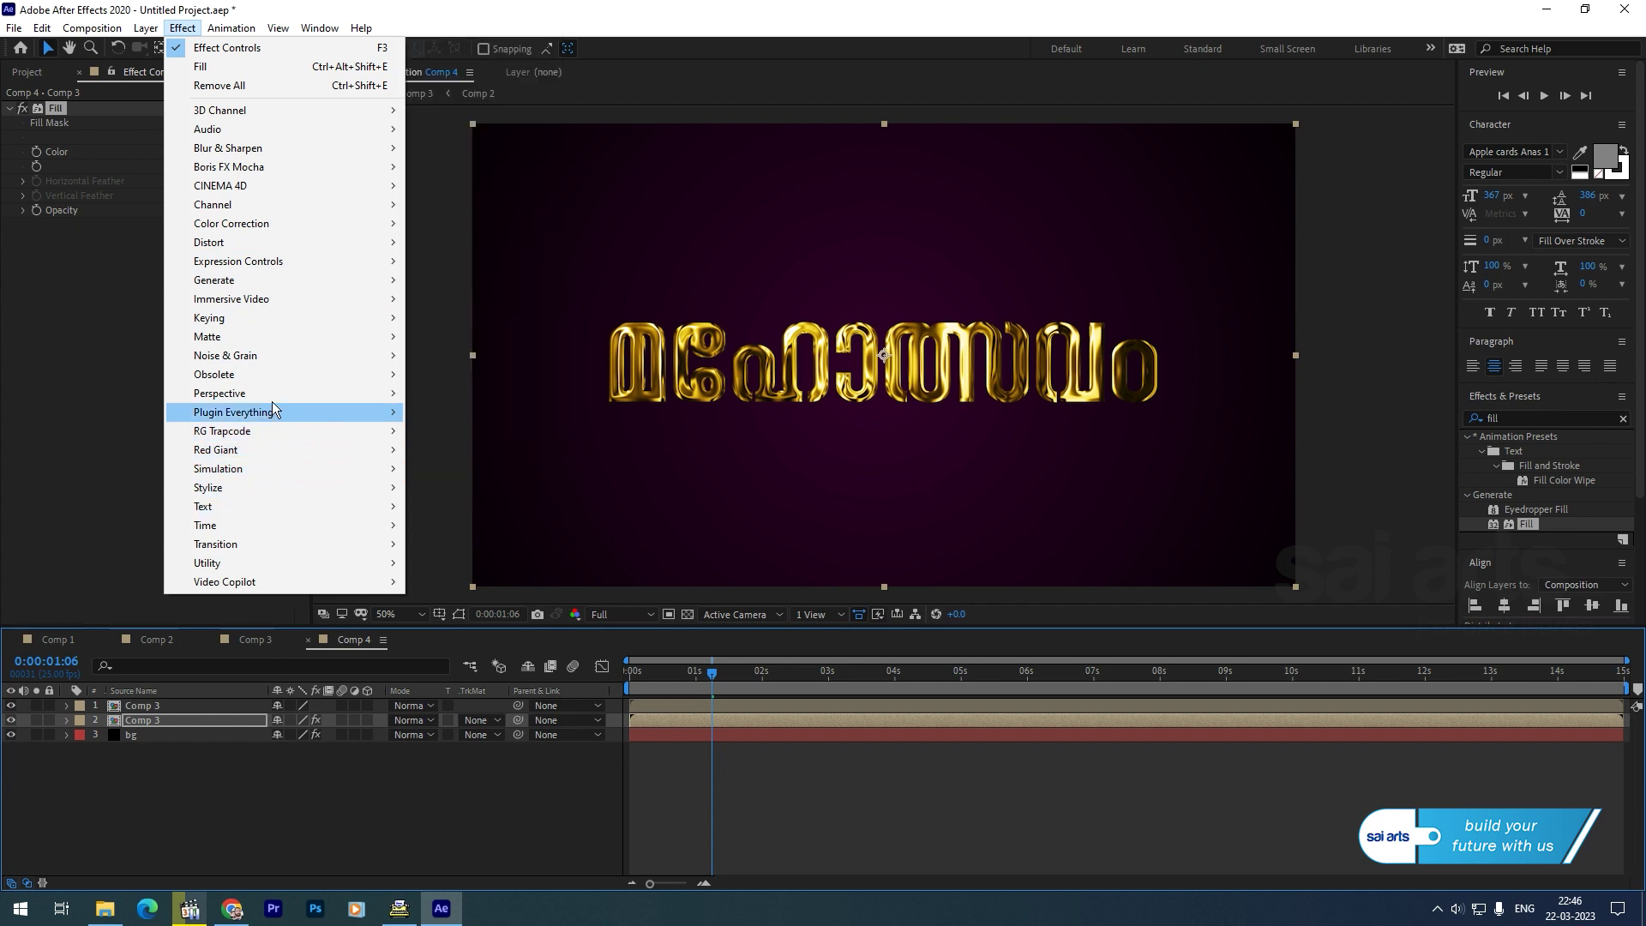
pyautogui.moveTo(274, 394)
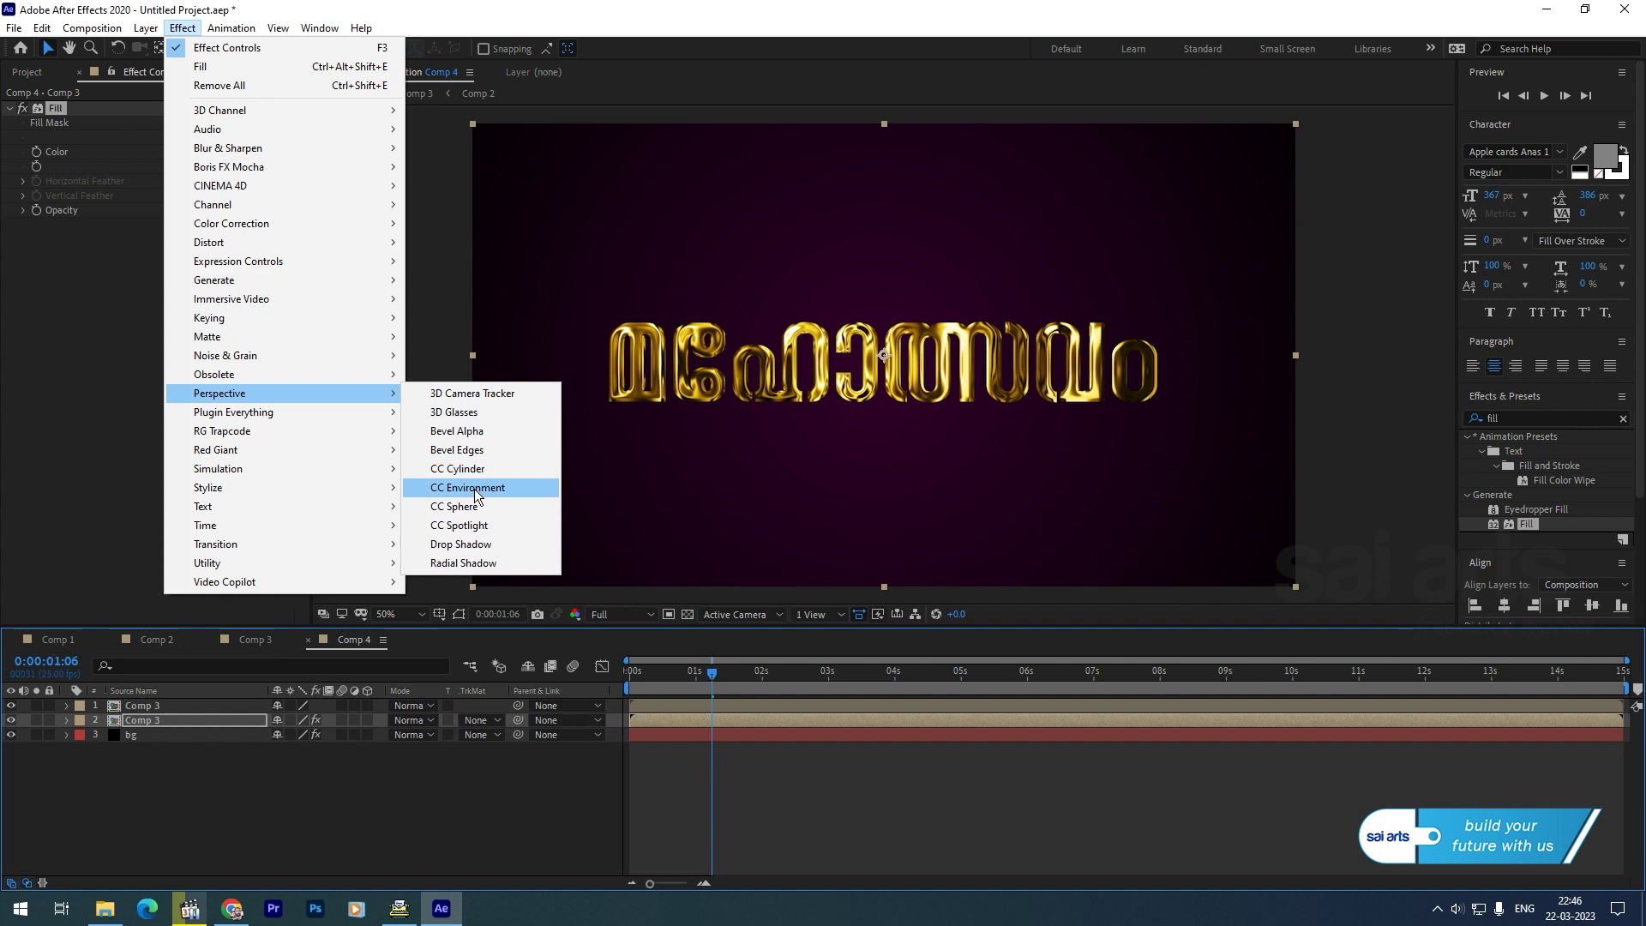
pyautogui.click(460, 544)
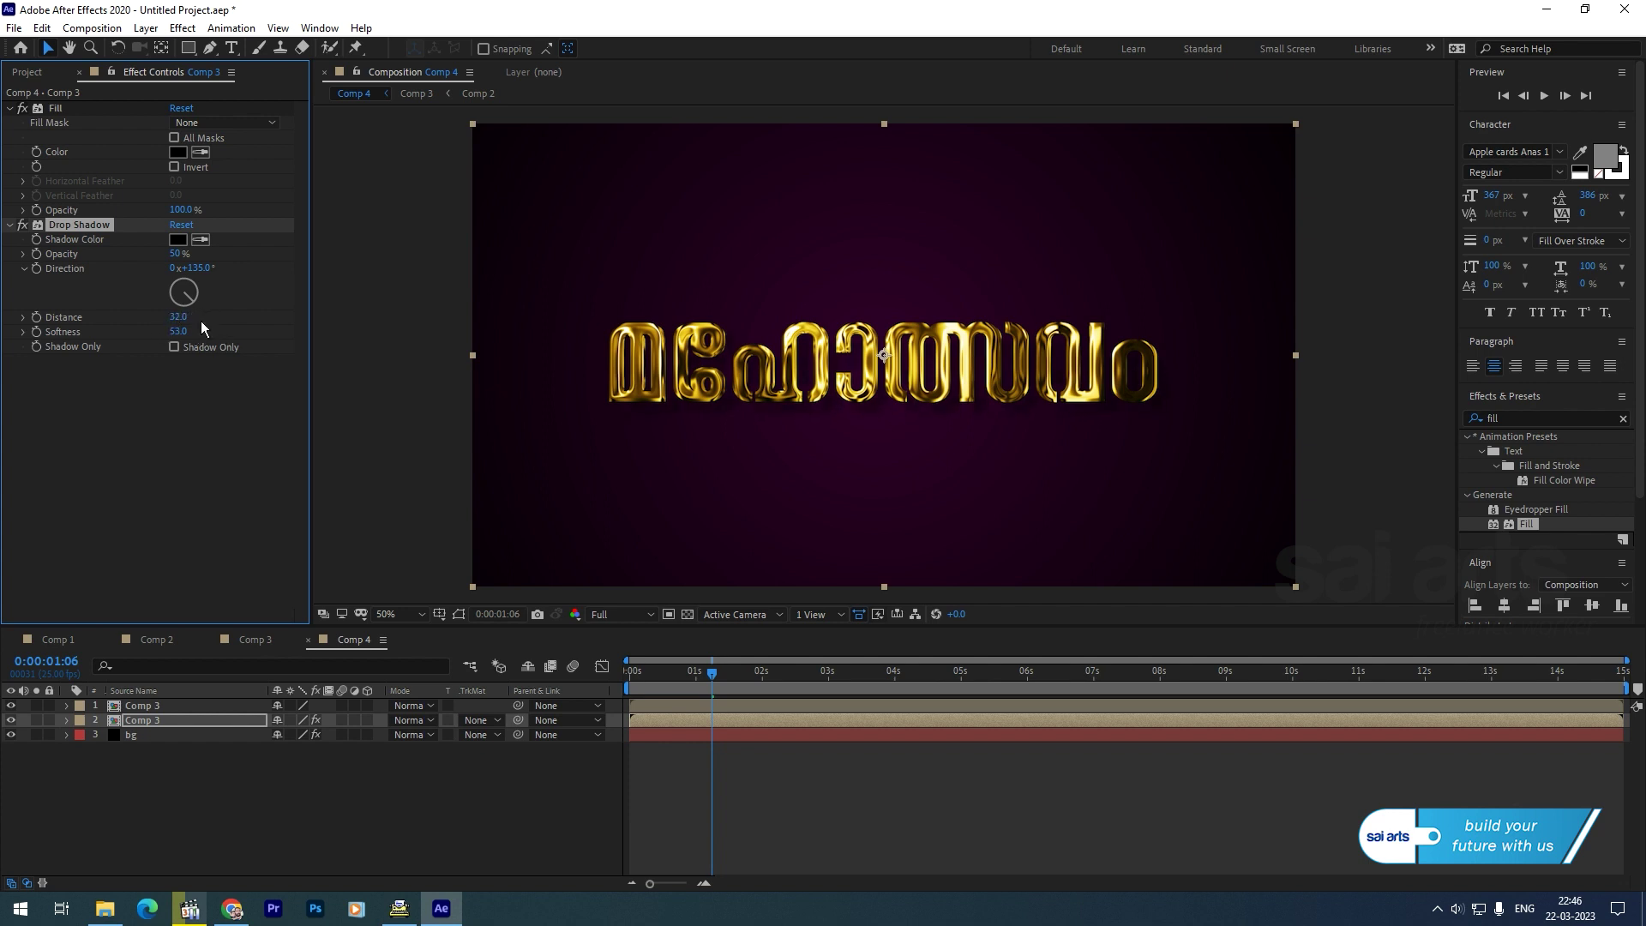
pyautogui.click(136, 721)
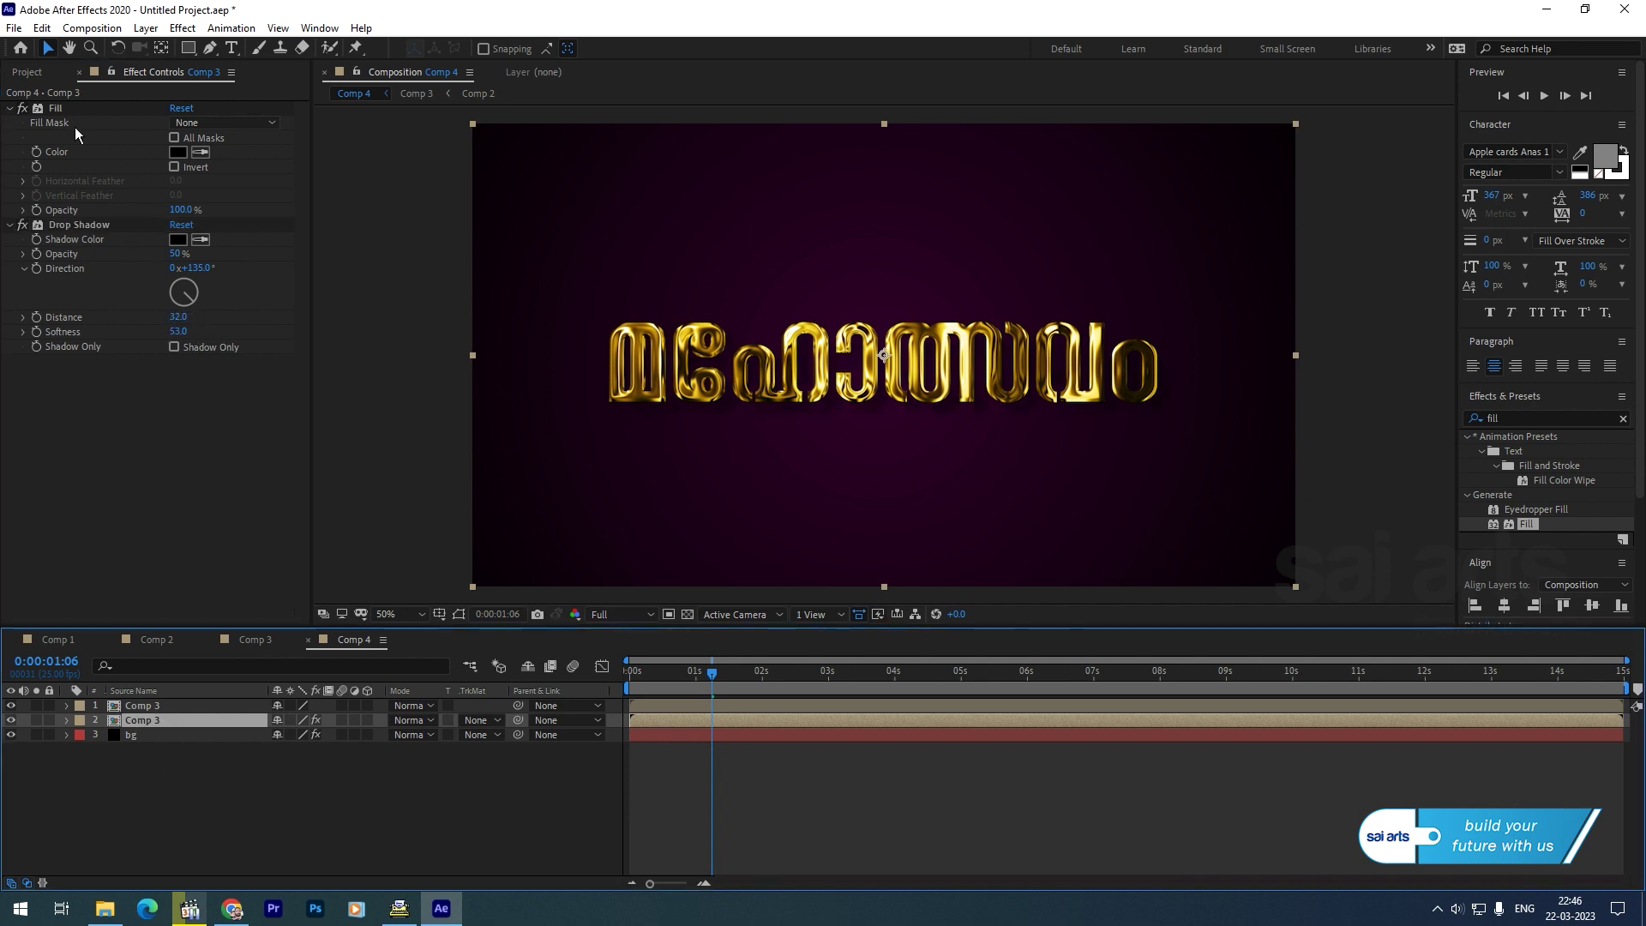
pyautogui.click(137, 705)
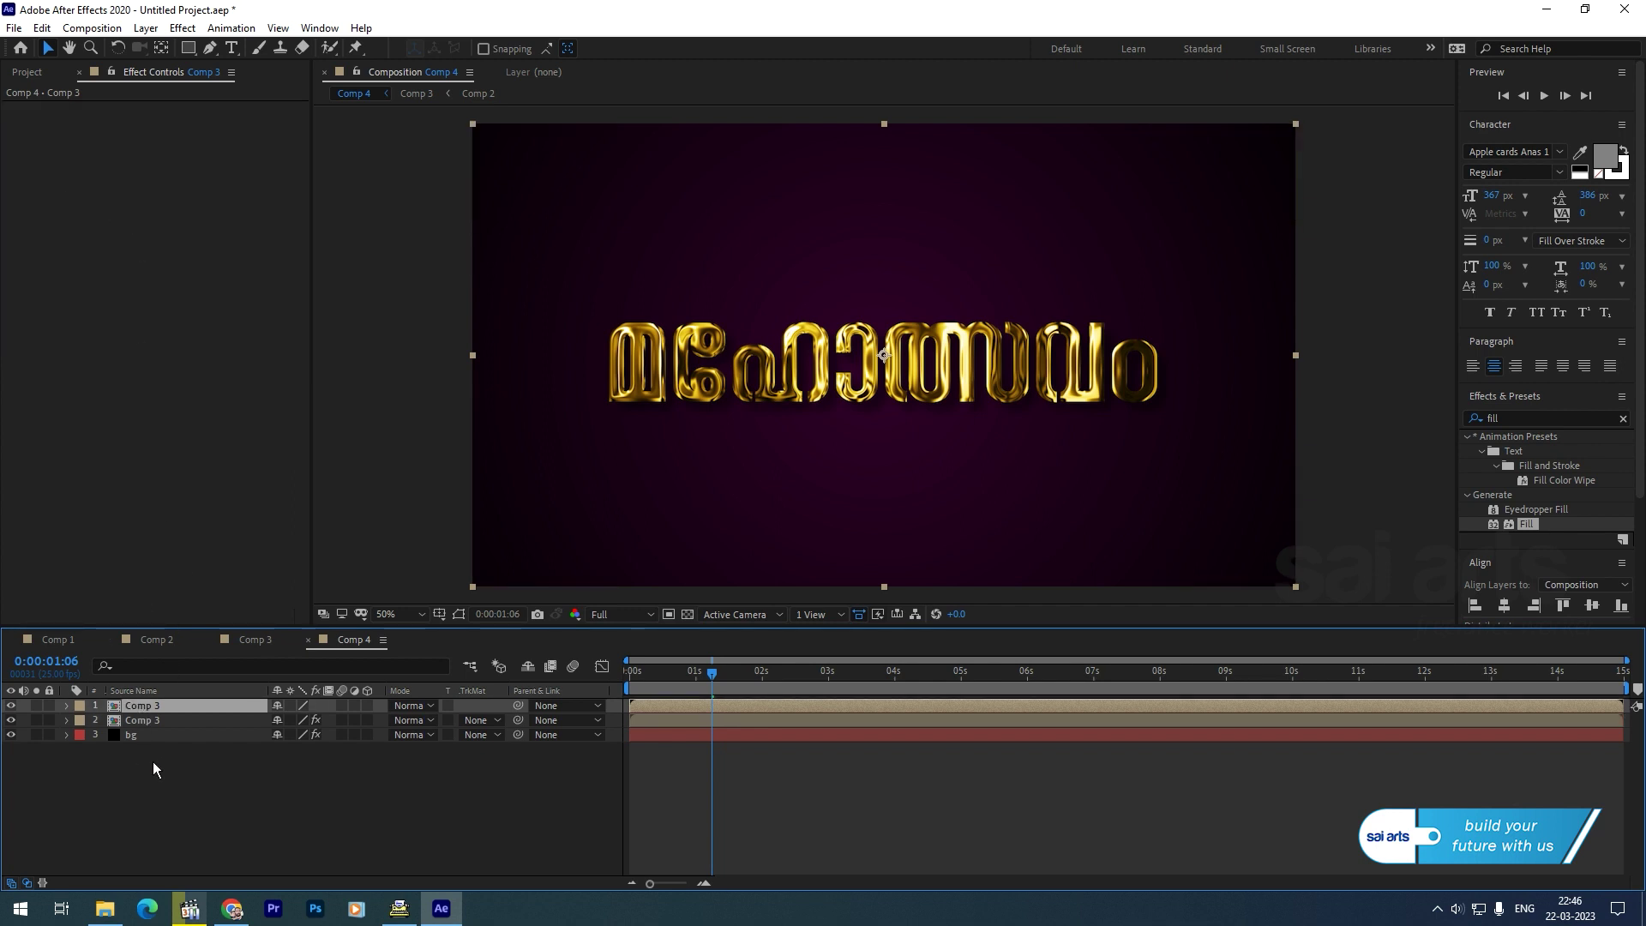
# Change the bg gradient's start colour to dark green (003120) and check the title at 3:16
pyautogui.click(120, 733)
pyautogui.click(178, 137)
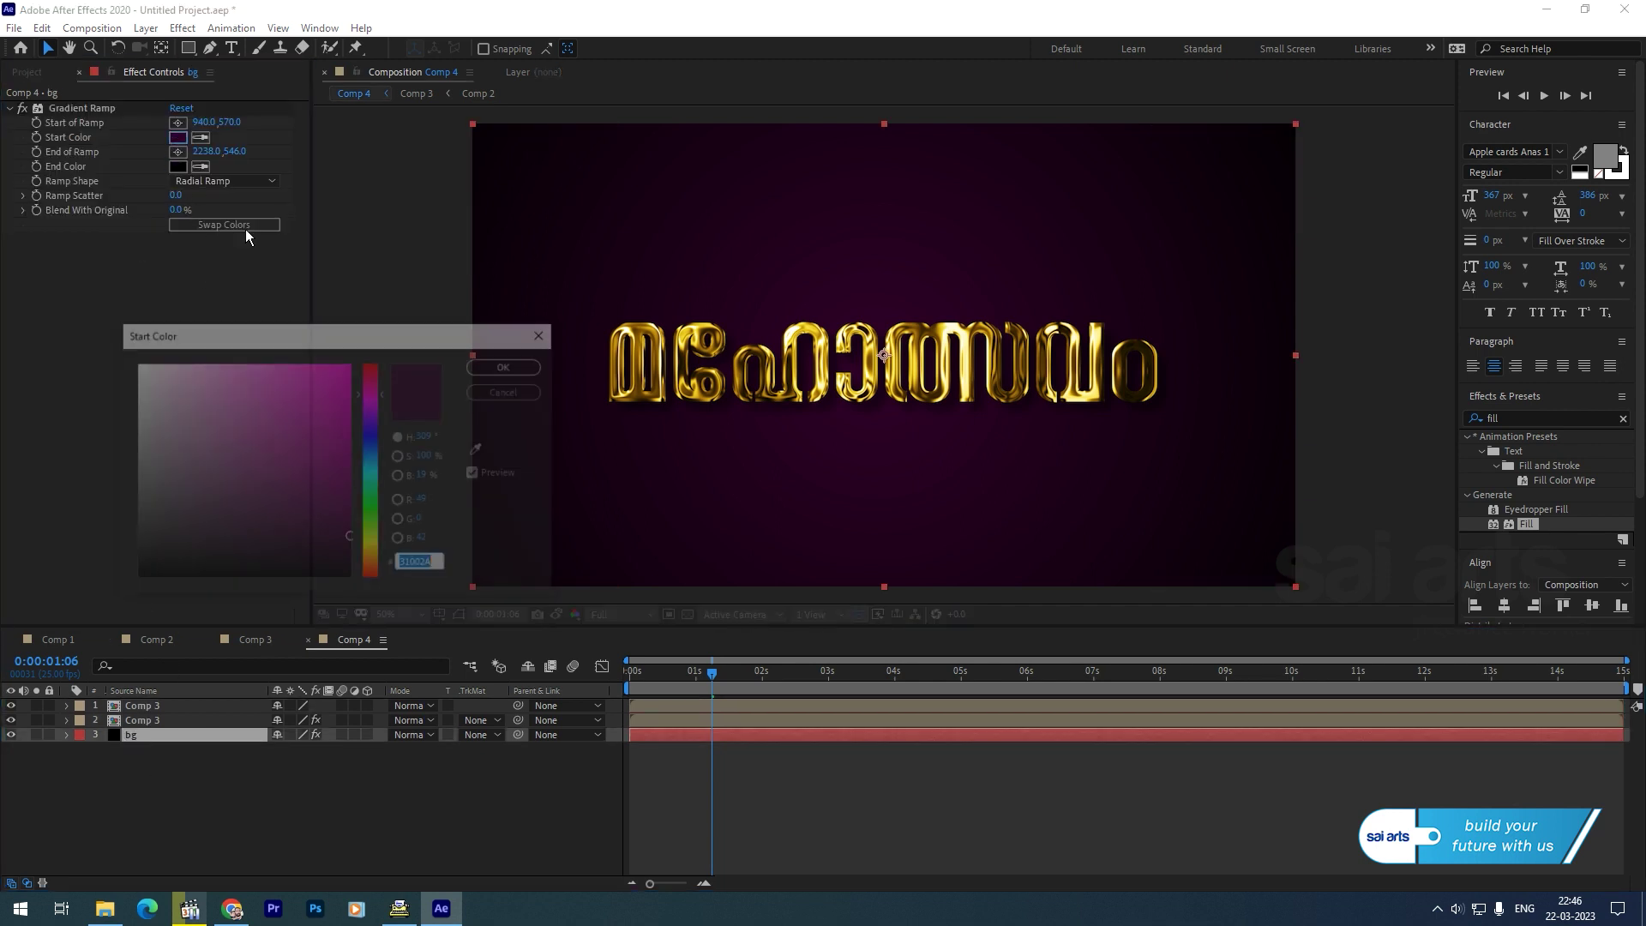
pyautogui.click(374, 463)
pyautogui.moveTo(374, 463); pyautogui.dragTo(383, 502)
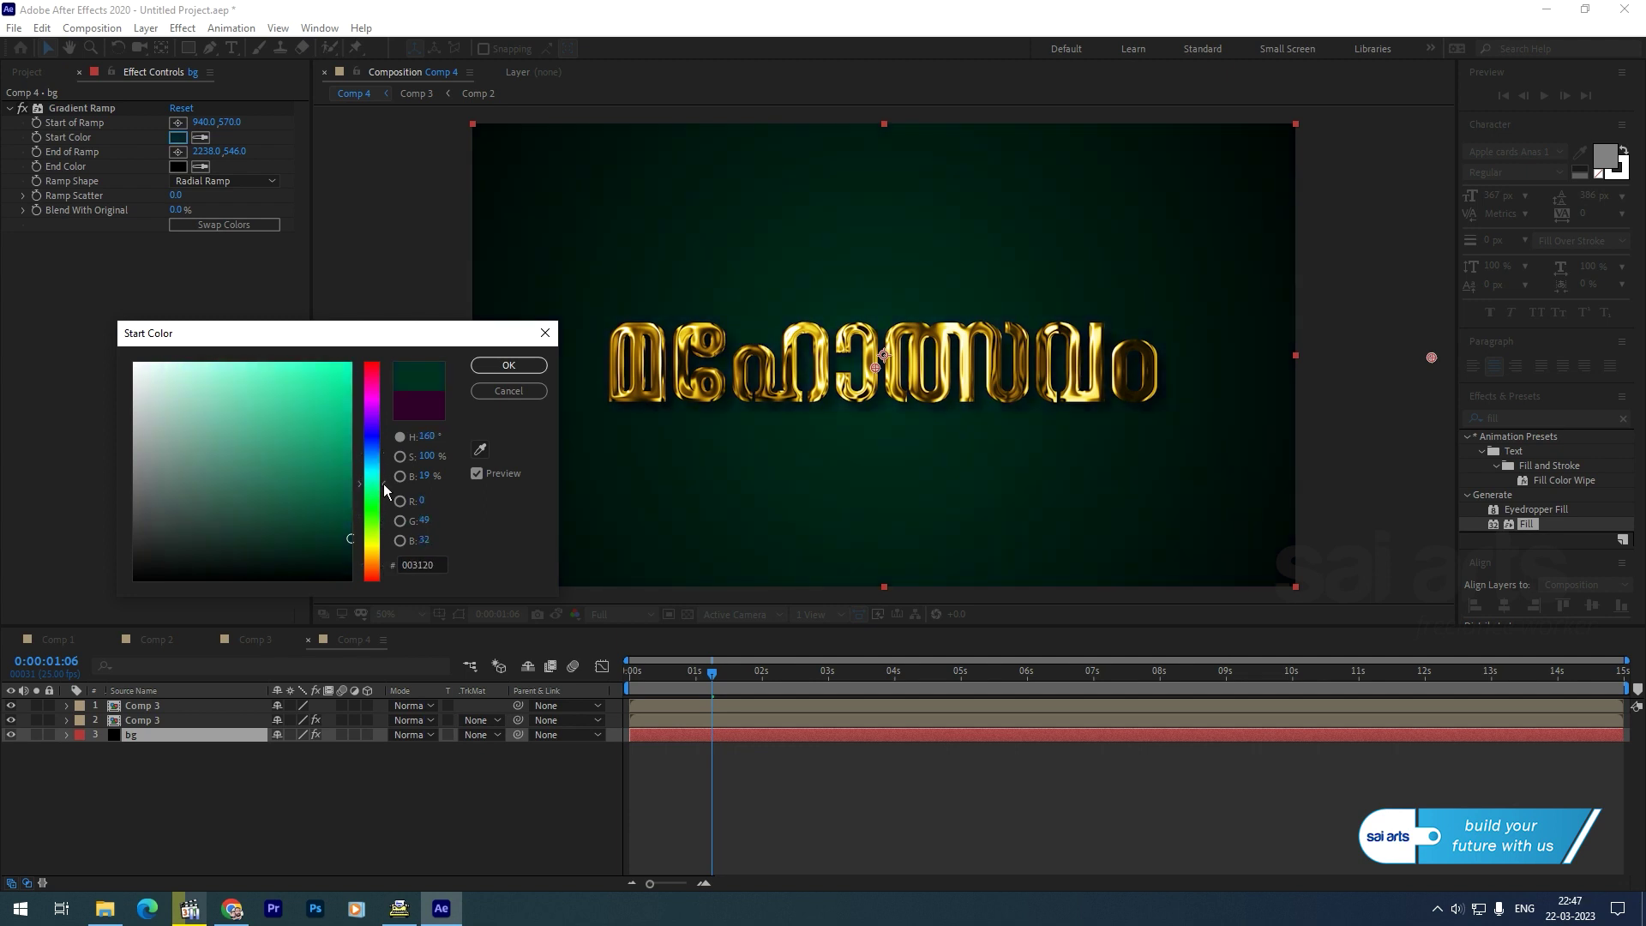
pyautogui.click(514, 365)
pyautogui.press('.')
pyautogui.press('.')
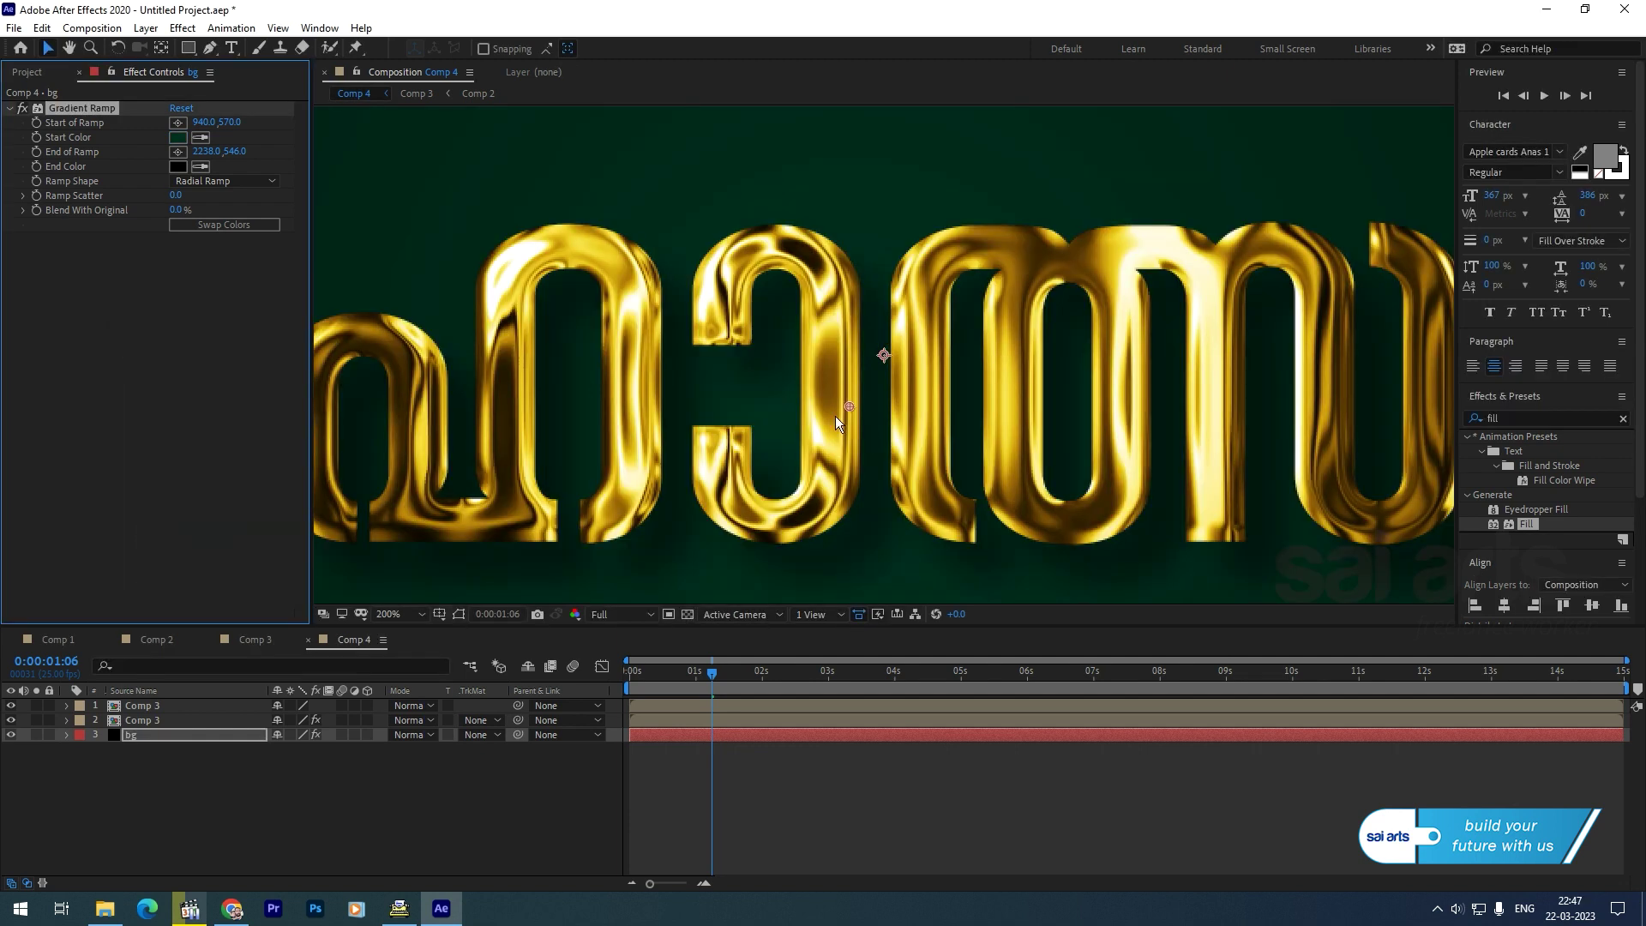
pyautogui.press(',')
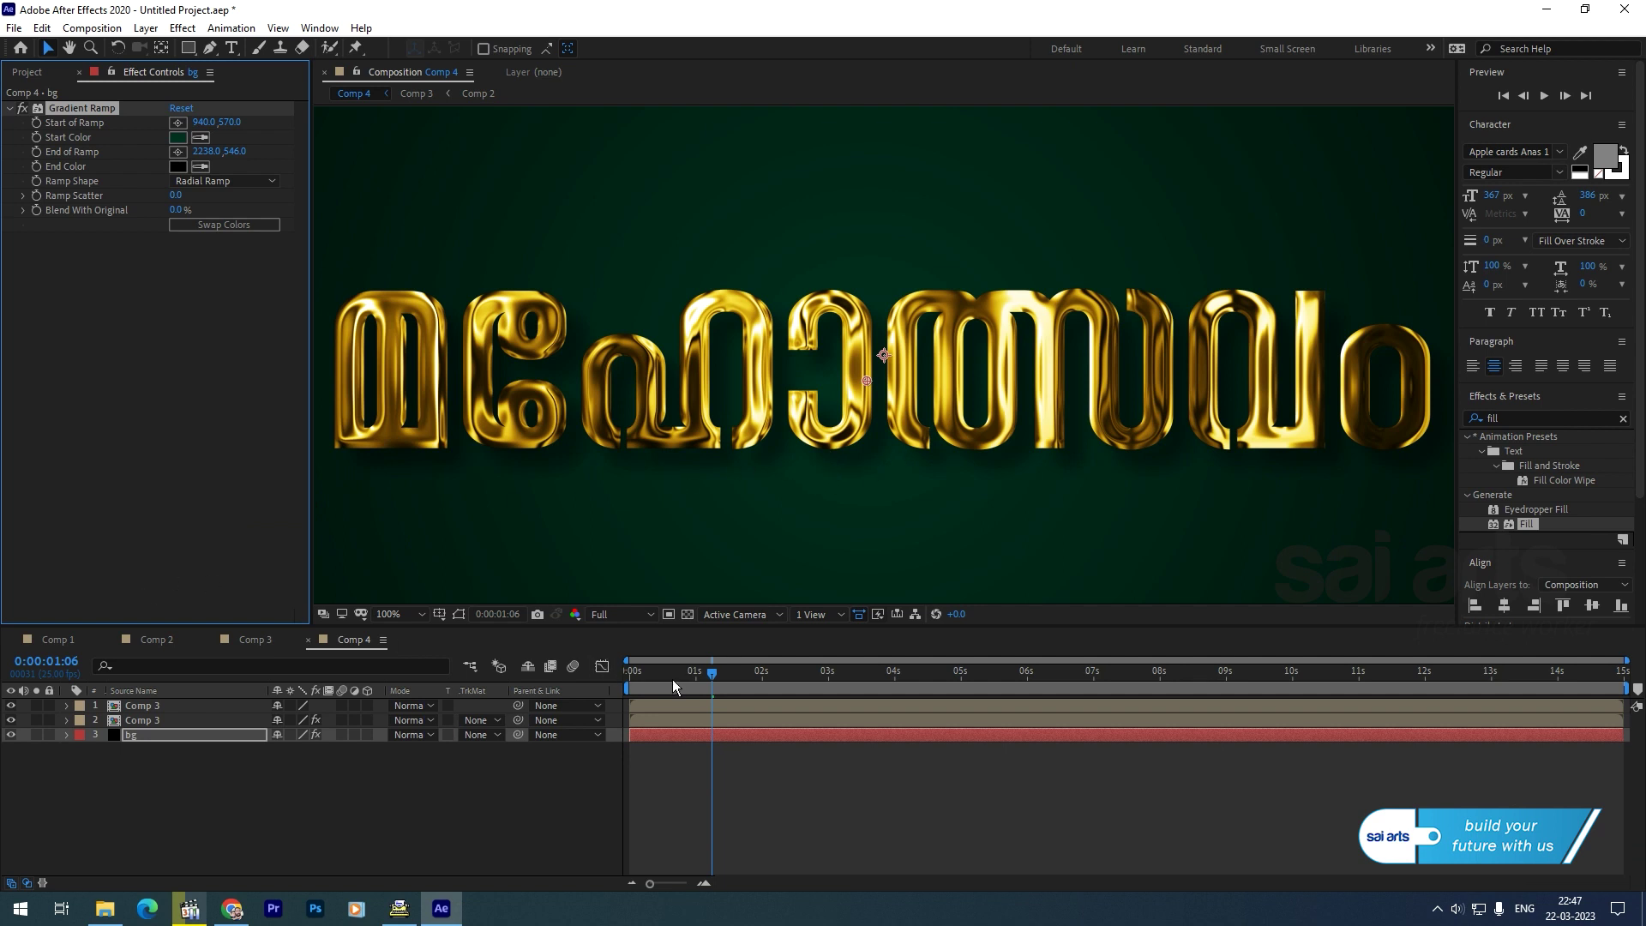
pyautogui.moveTo(672, 679); pyautogui.dragTo(870, 677)
pyautogui.press(',')
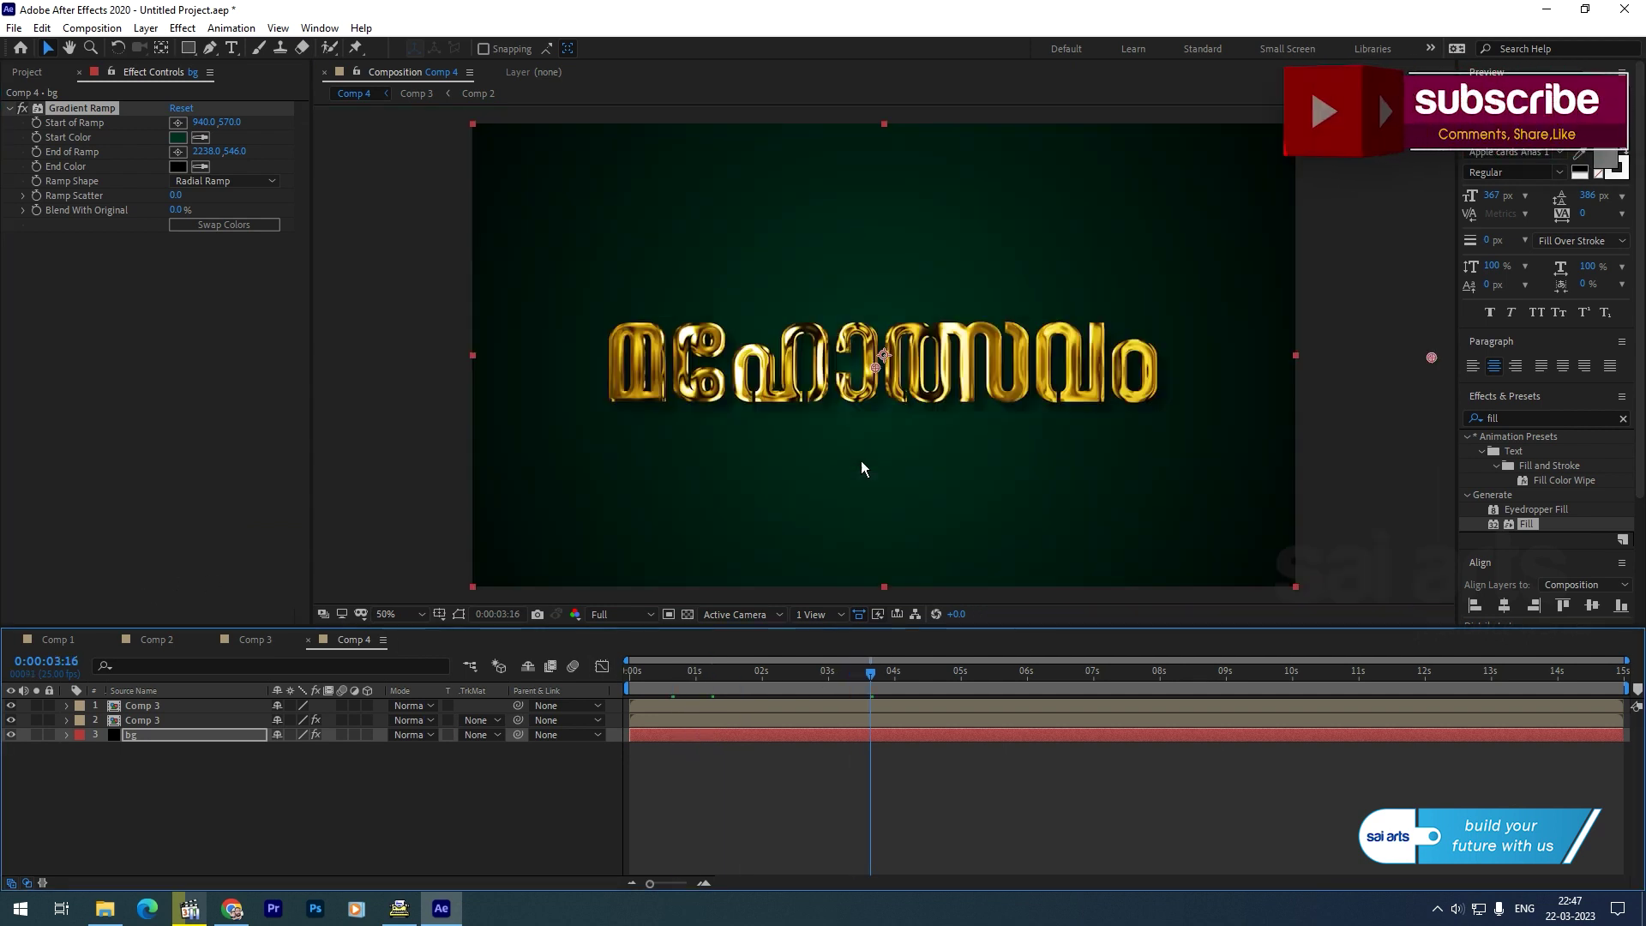
# Make both Comp 3 layers 3D and push the black shadow copy slightly back in Z
pyautogui.click(146, 707)
pyautogui.click(368, 705)
pyautogui.click(368, 720)
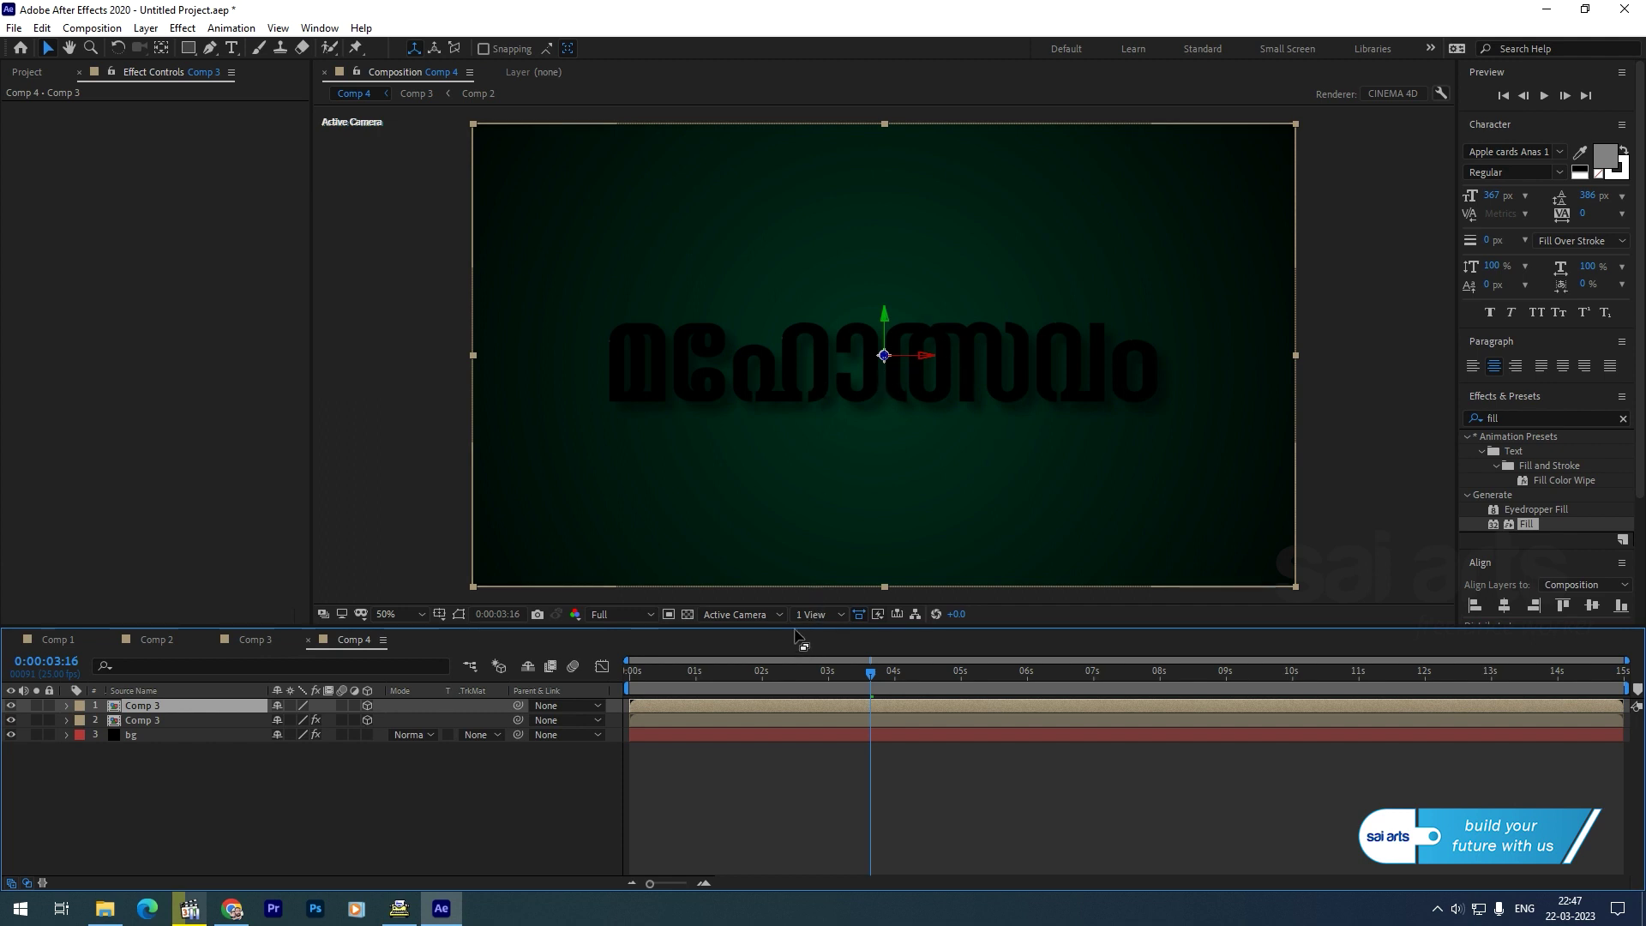
pyautogui.click(826, 614)
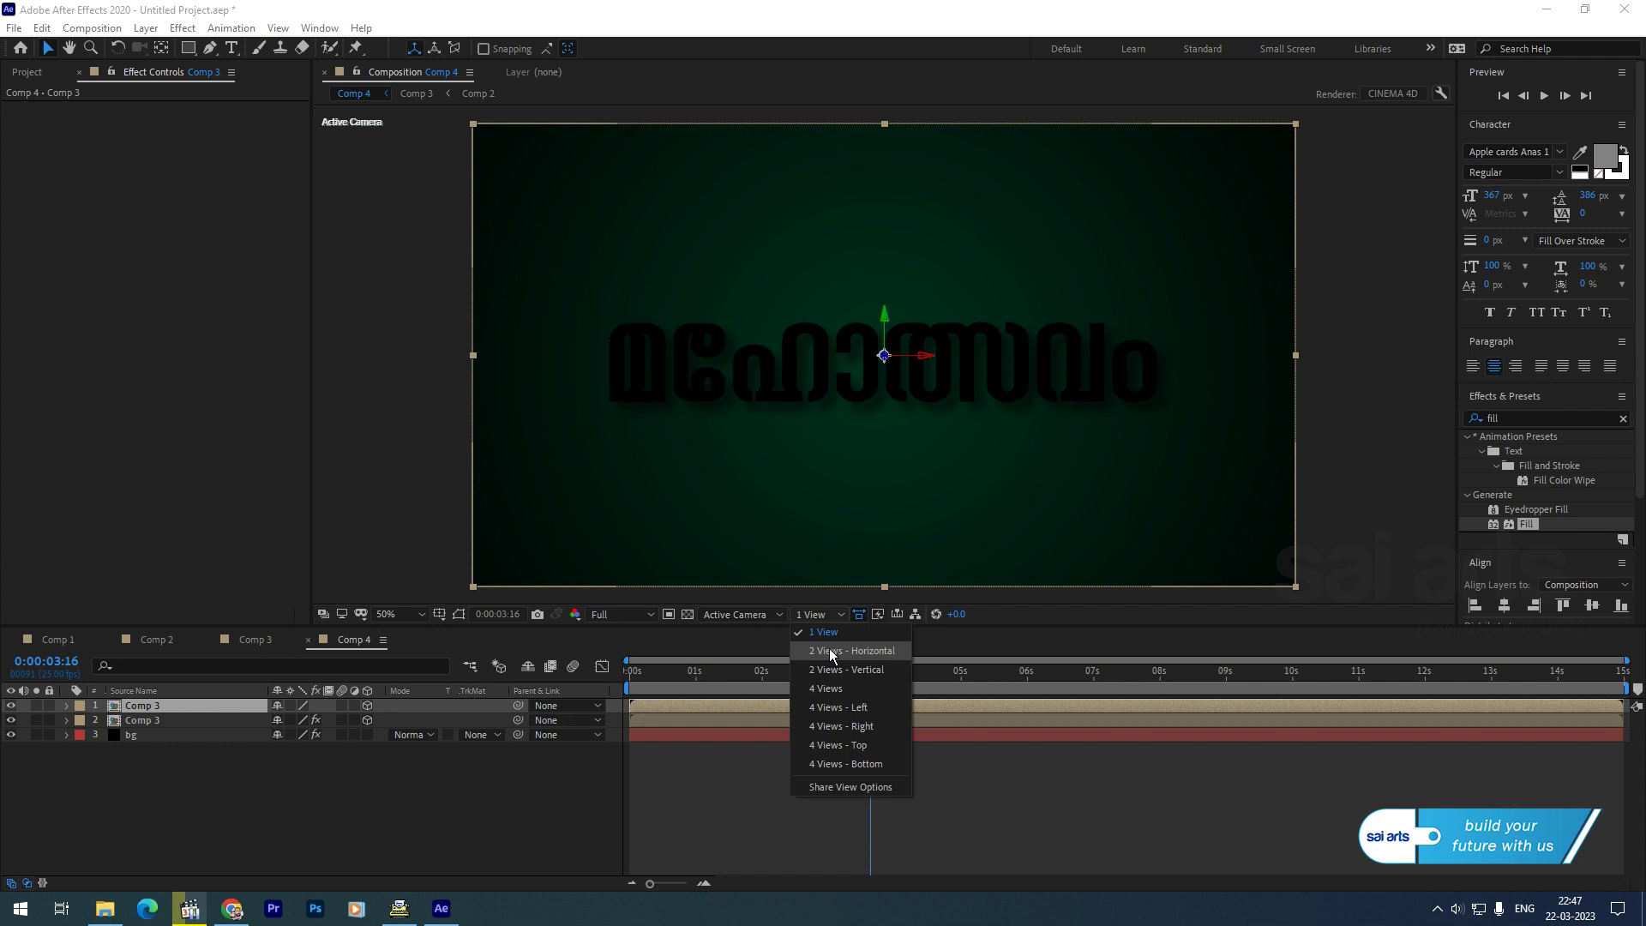
pyautogui.click(828, 649)
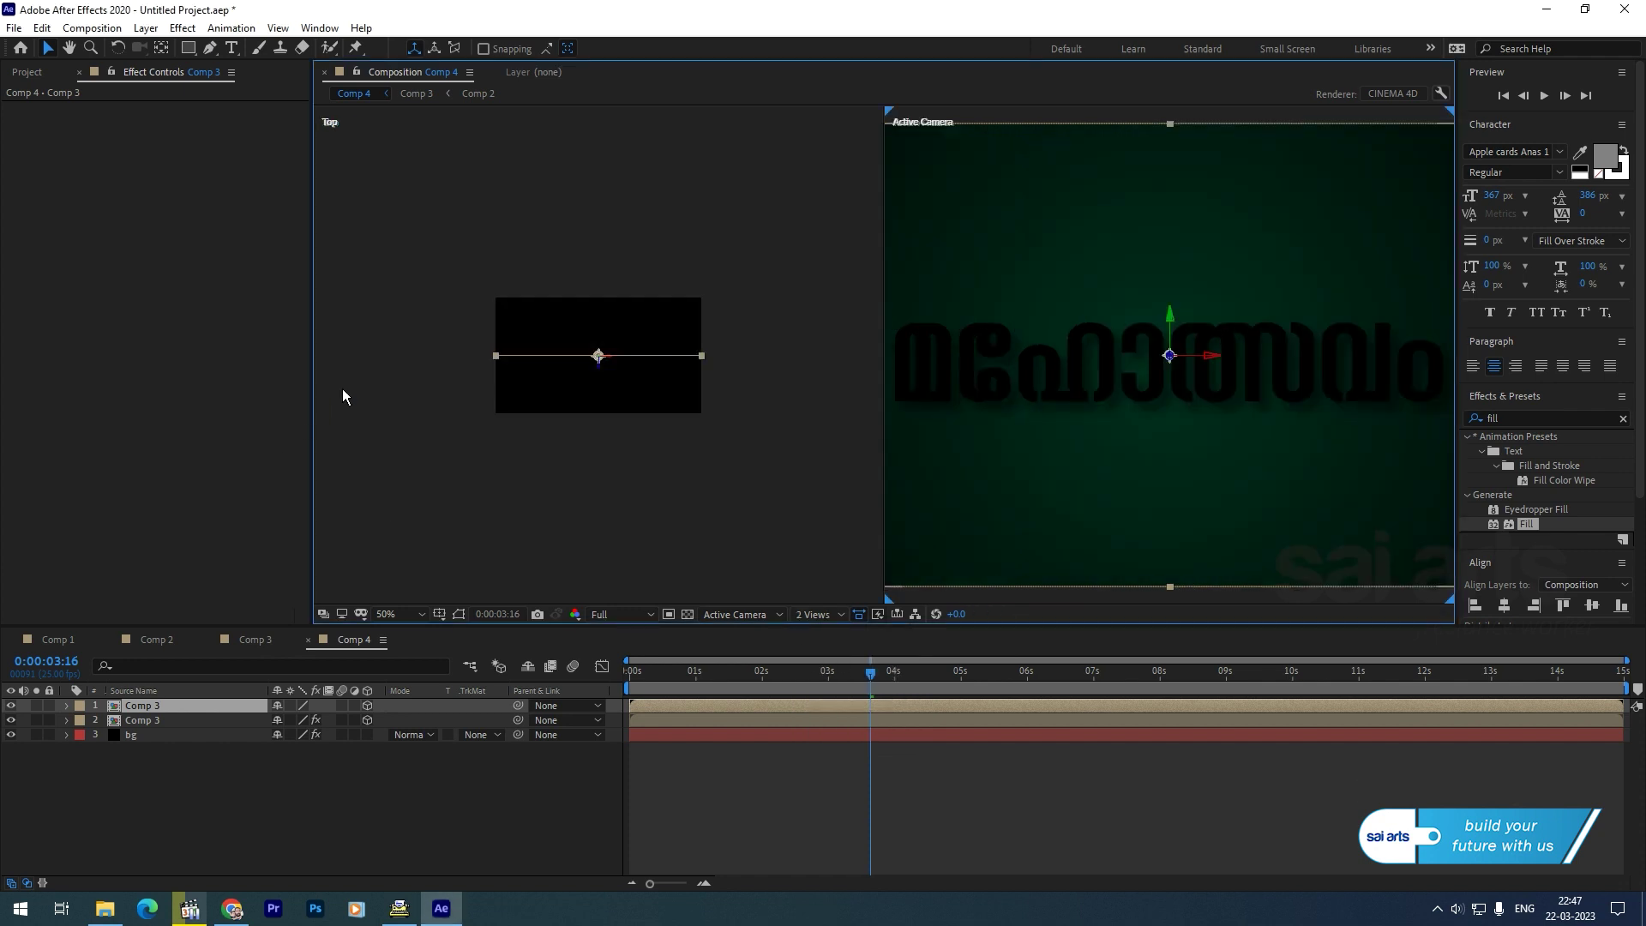
pyautogui.click(168, 720)
pyautogui.moveTo(599, 378); pyautogui.dragTo(599, 375)
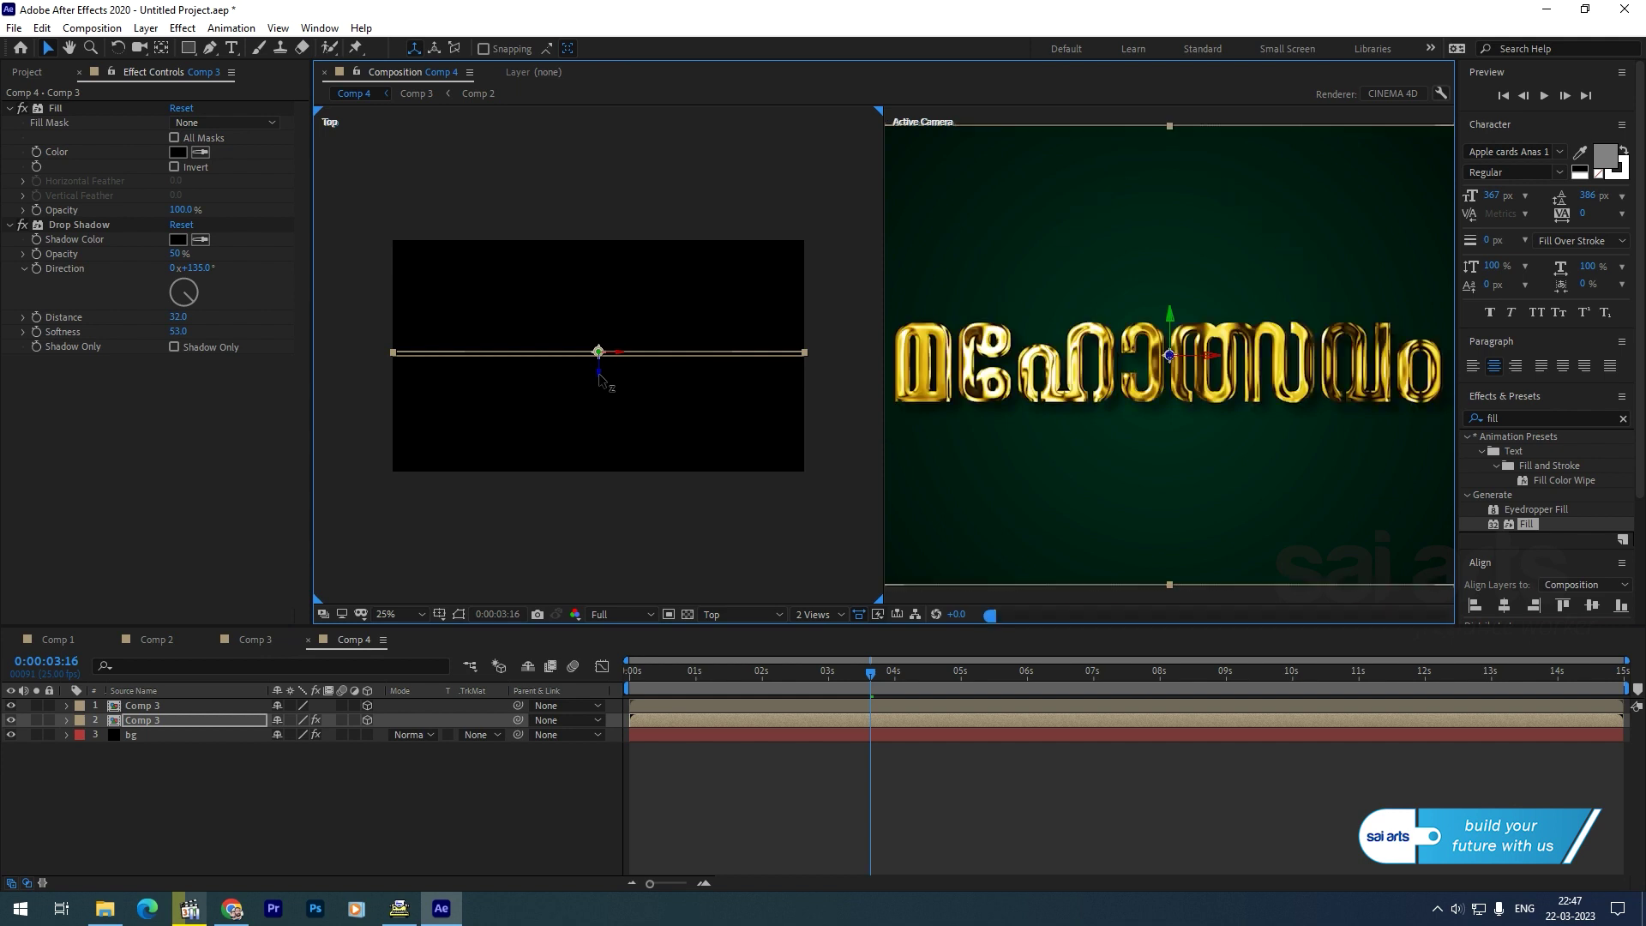
# Return to a single view and parent the shadow copy to the gold title layer
pyautogui.click(819, 614)
pyautogui.click(825, 661)
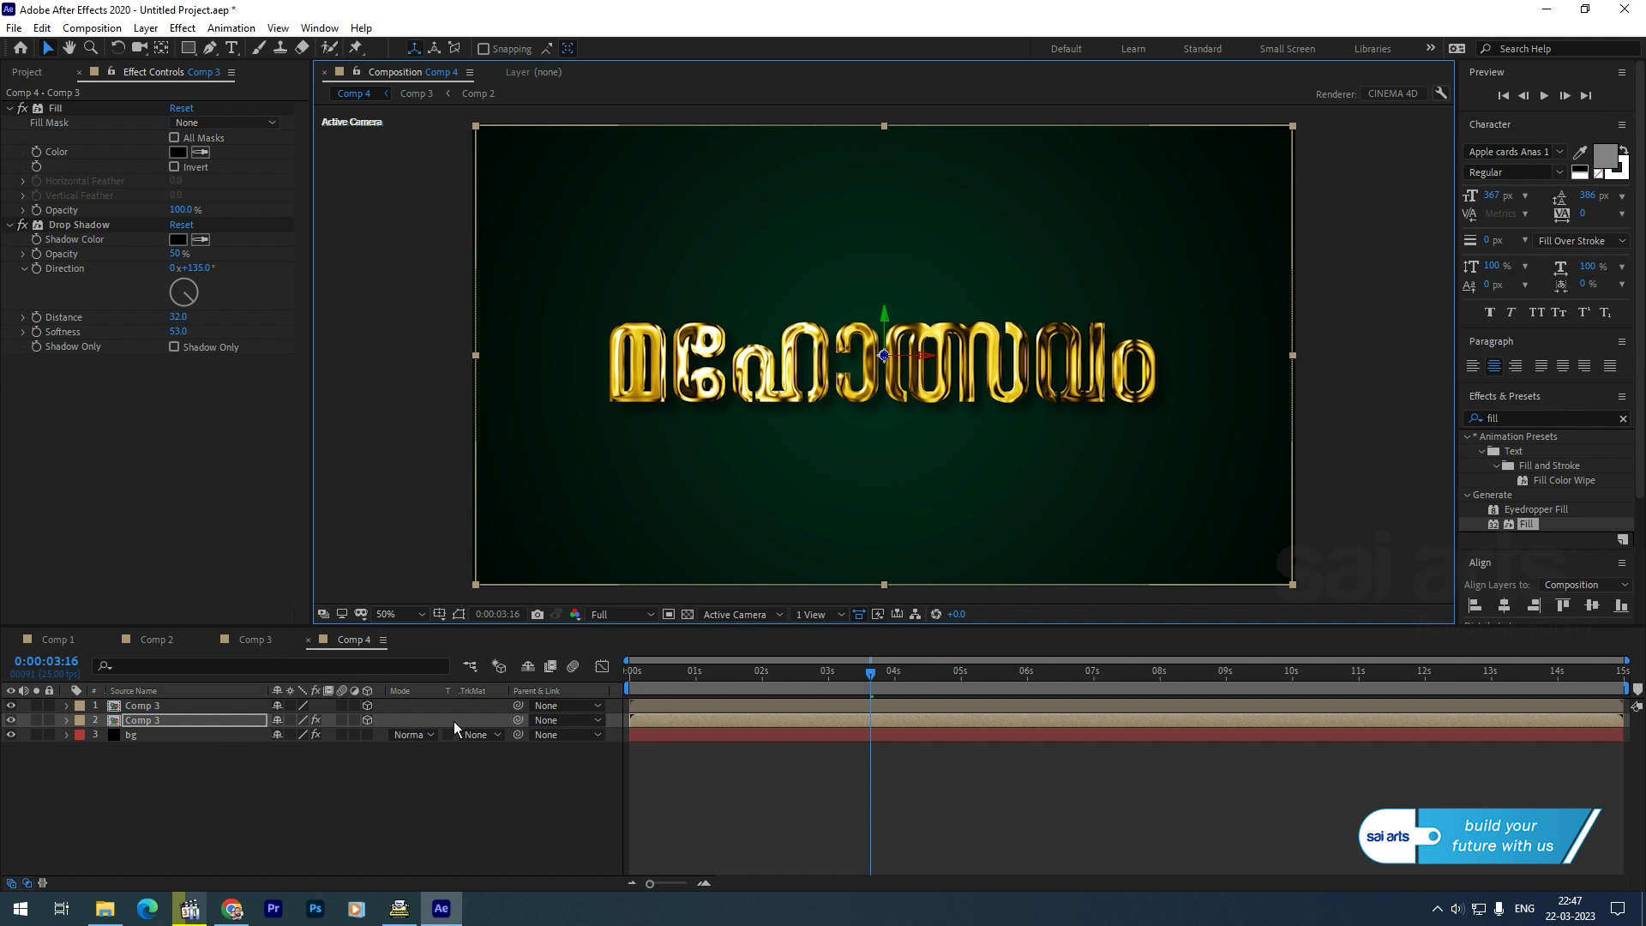
pyautogui.moveTo(518, 723); pyautogui.dragTo(147, 706)
pyautogui.click(151, 707)
# Keyframe the gold title's Position at 3:16, start it nearer the camera in Z, and preview
pyautogui.press('p')
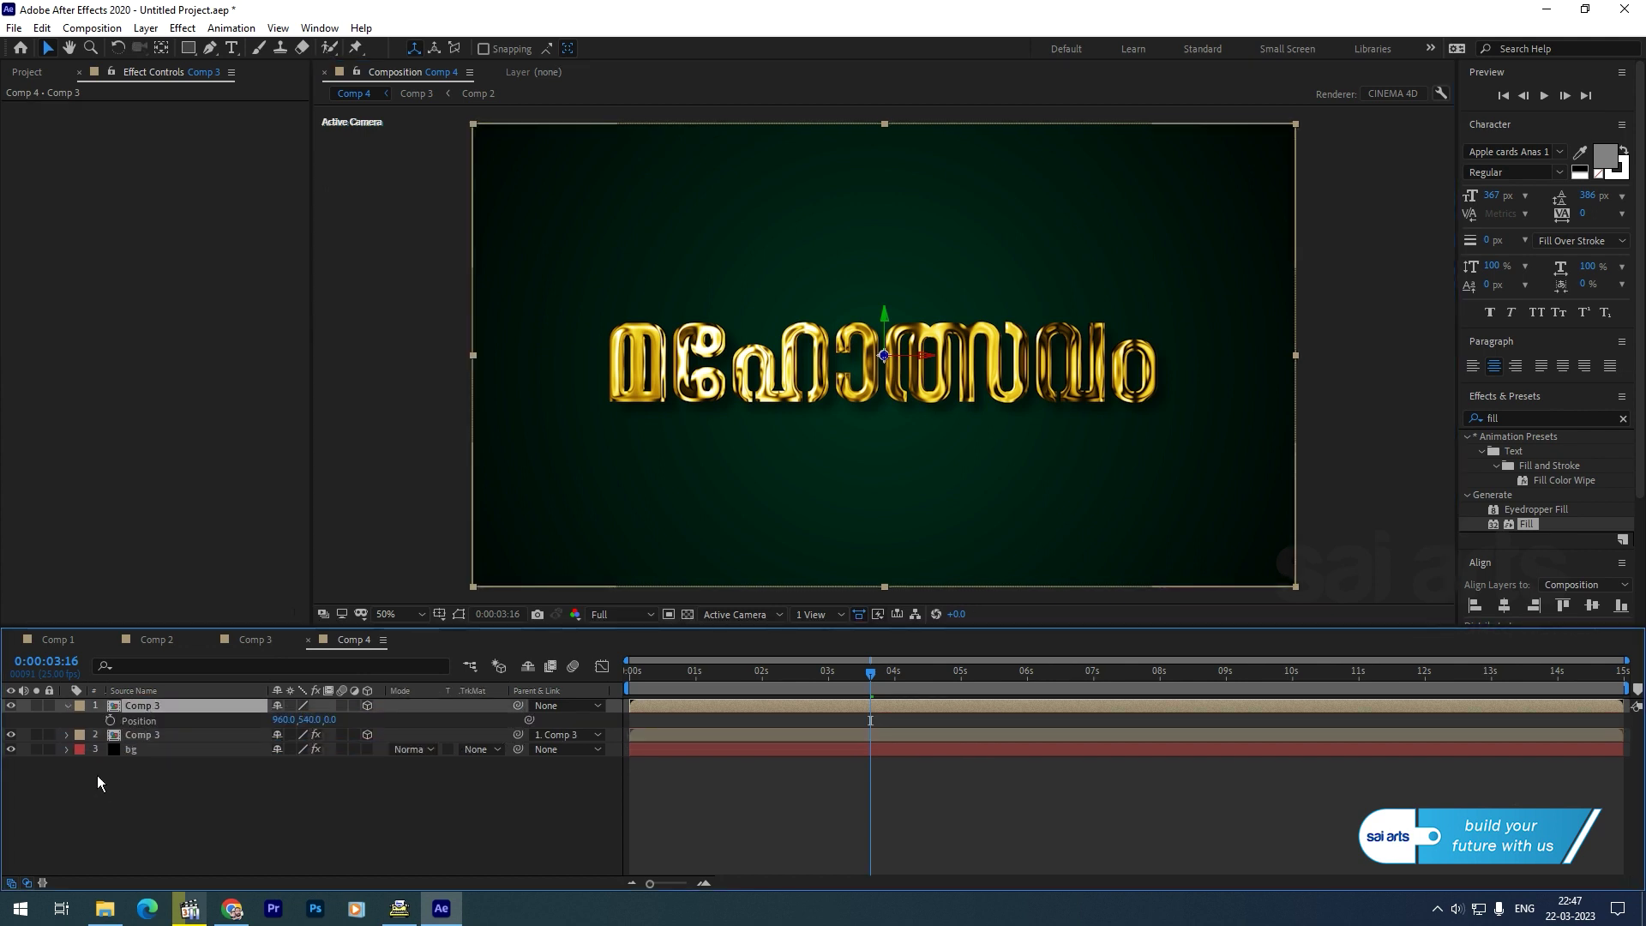
pyautogui.click(109, 721)
pyautogui.moveTo(872, 670); pyautogui.dragTo(634, 720)
pyautogui.moveTo(331, 720); pyautogui.dragTo(257, 719)
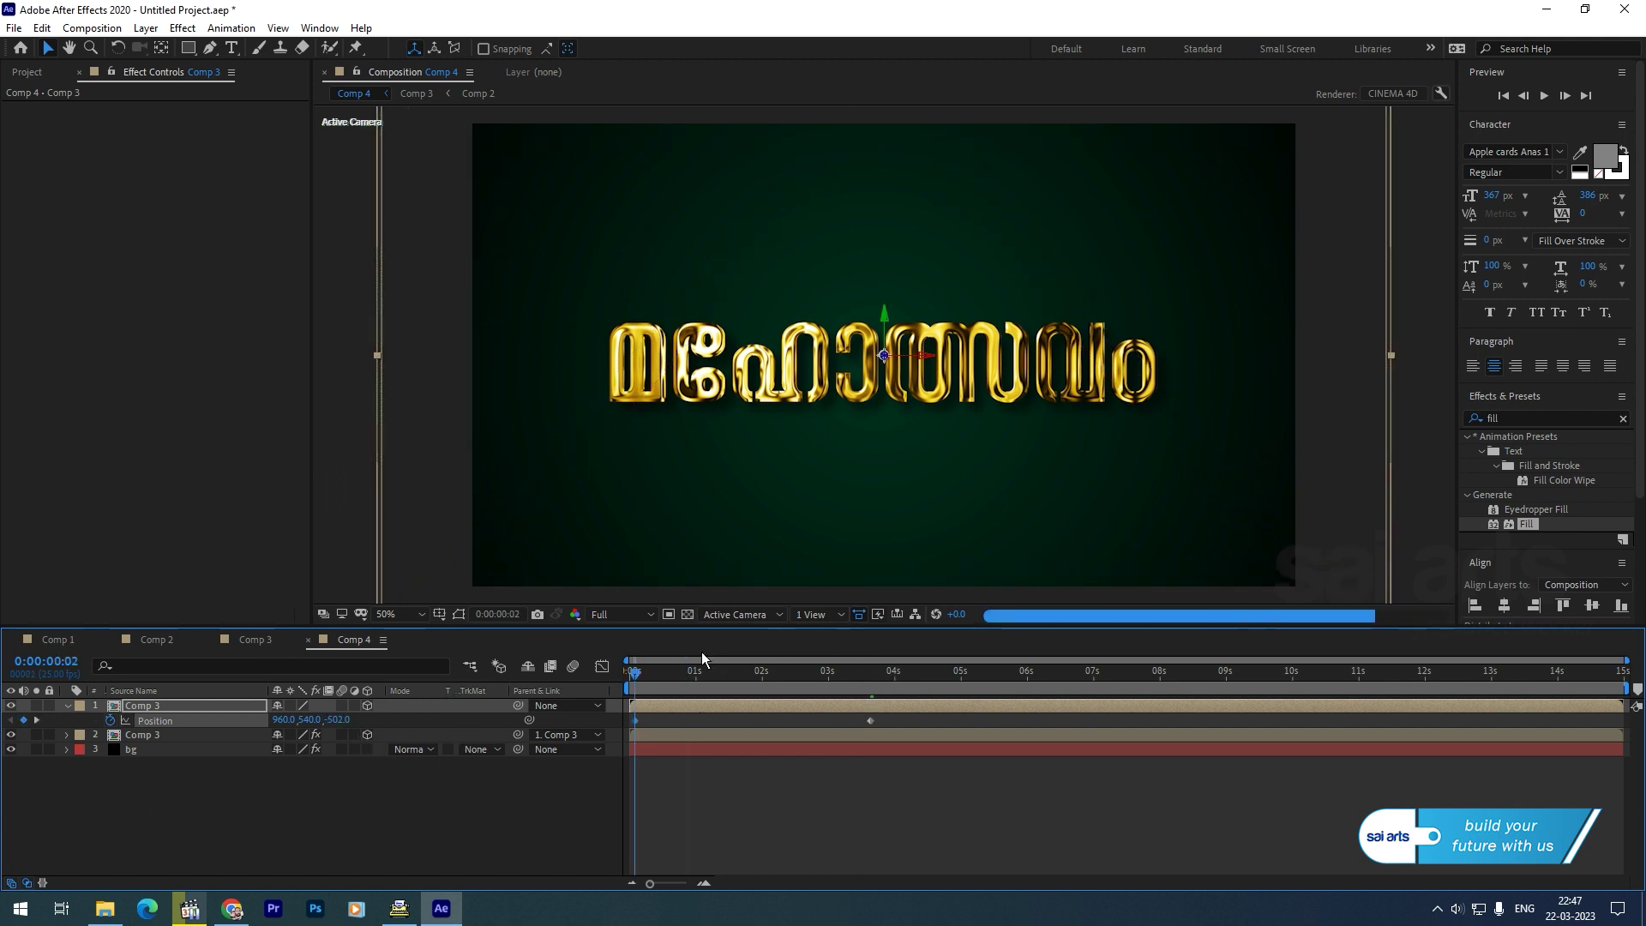
pyautogui.moveTo(633, 670); pyautogui.dragTo(505, 655)
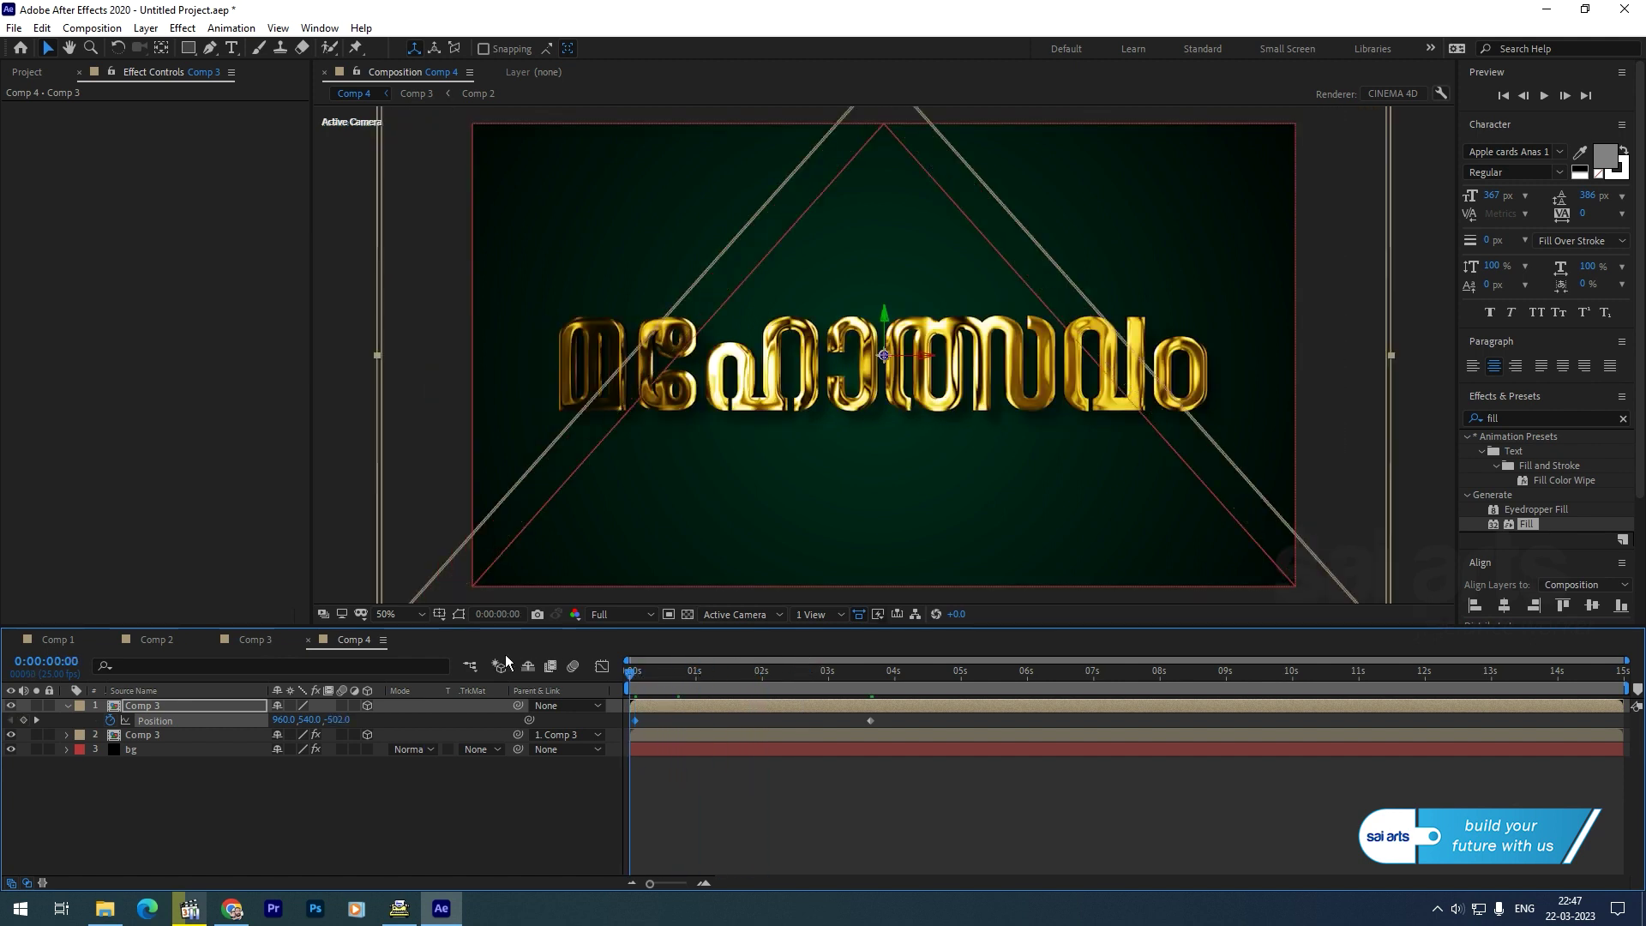
pyautogui.press('space')
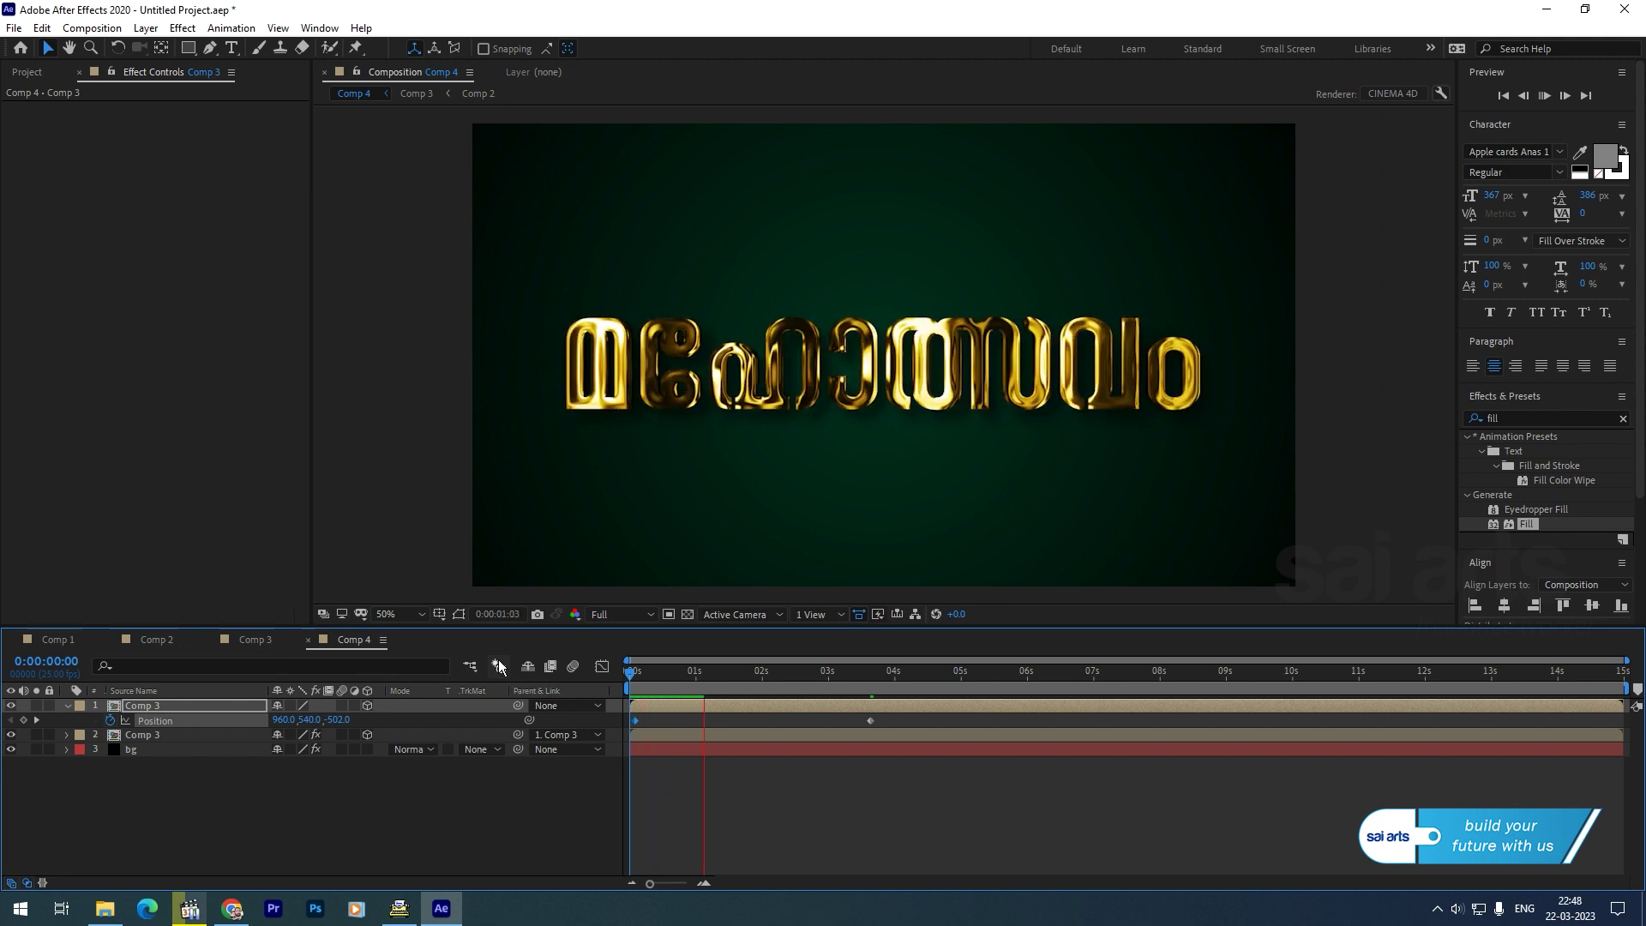
pyautogui.press('space')
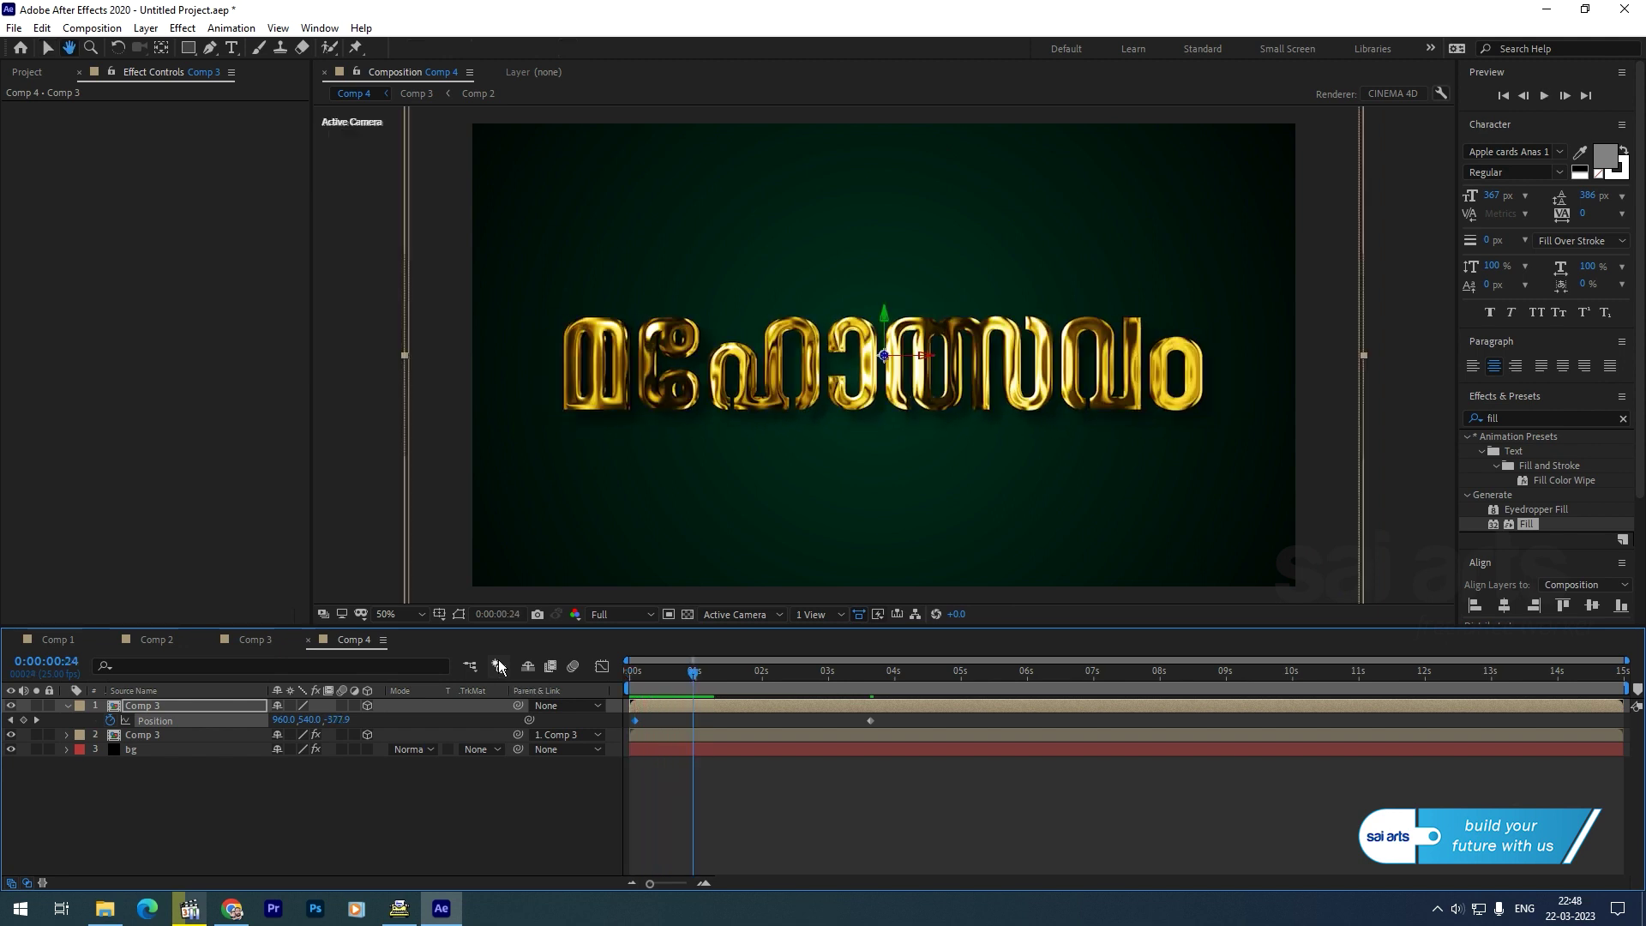